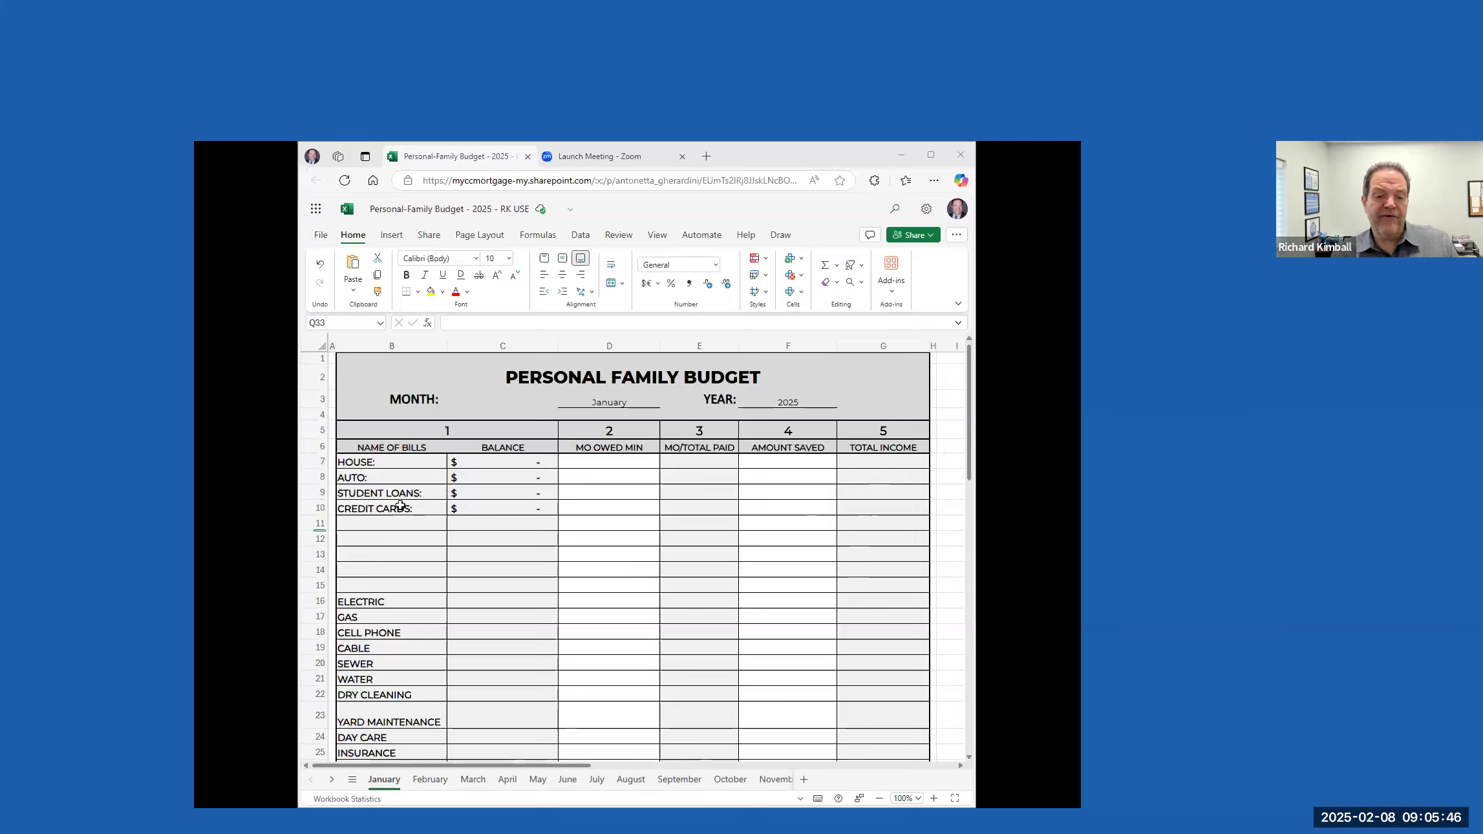
Label the first blank row below CREDIT CARDS in the January budget as "Pay Check Deposits"
left_click(382, 527)
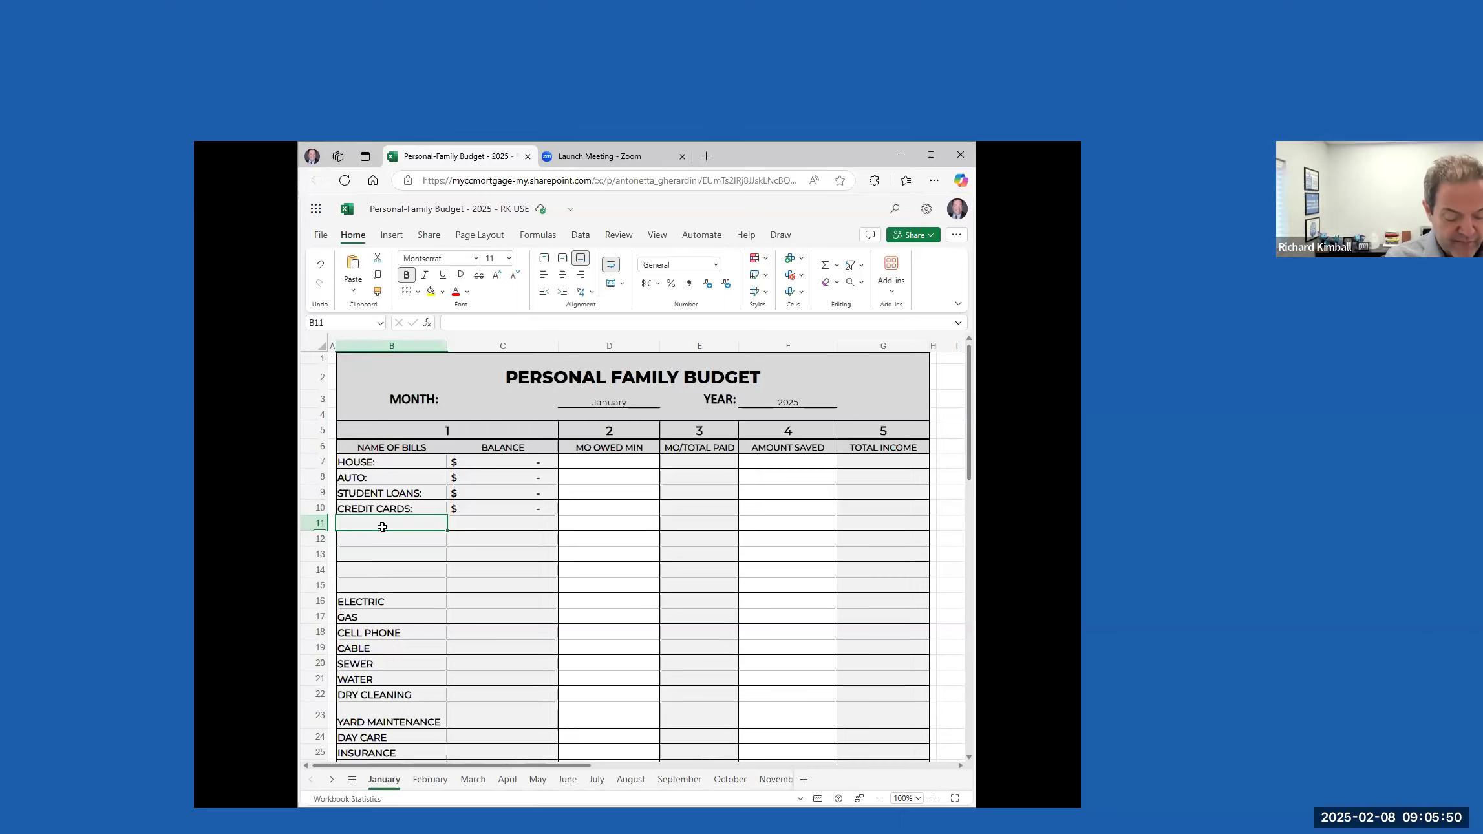
type("Pay")
type("chec")
type("h")
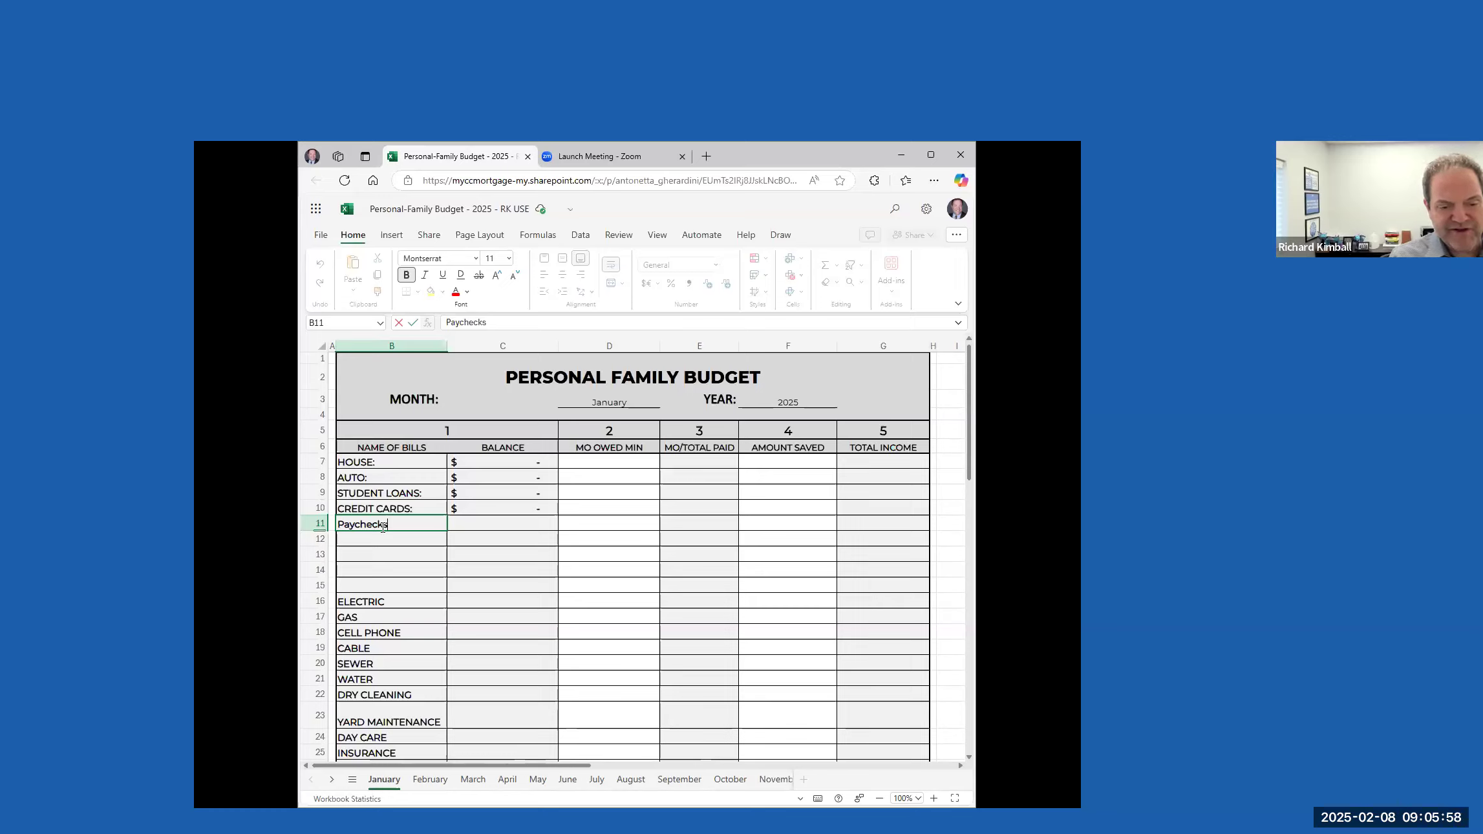
key("BackSpace")
key("BackSpace")
key("BackSpace")
key("BackSpace")
key("BackSpace")
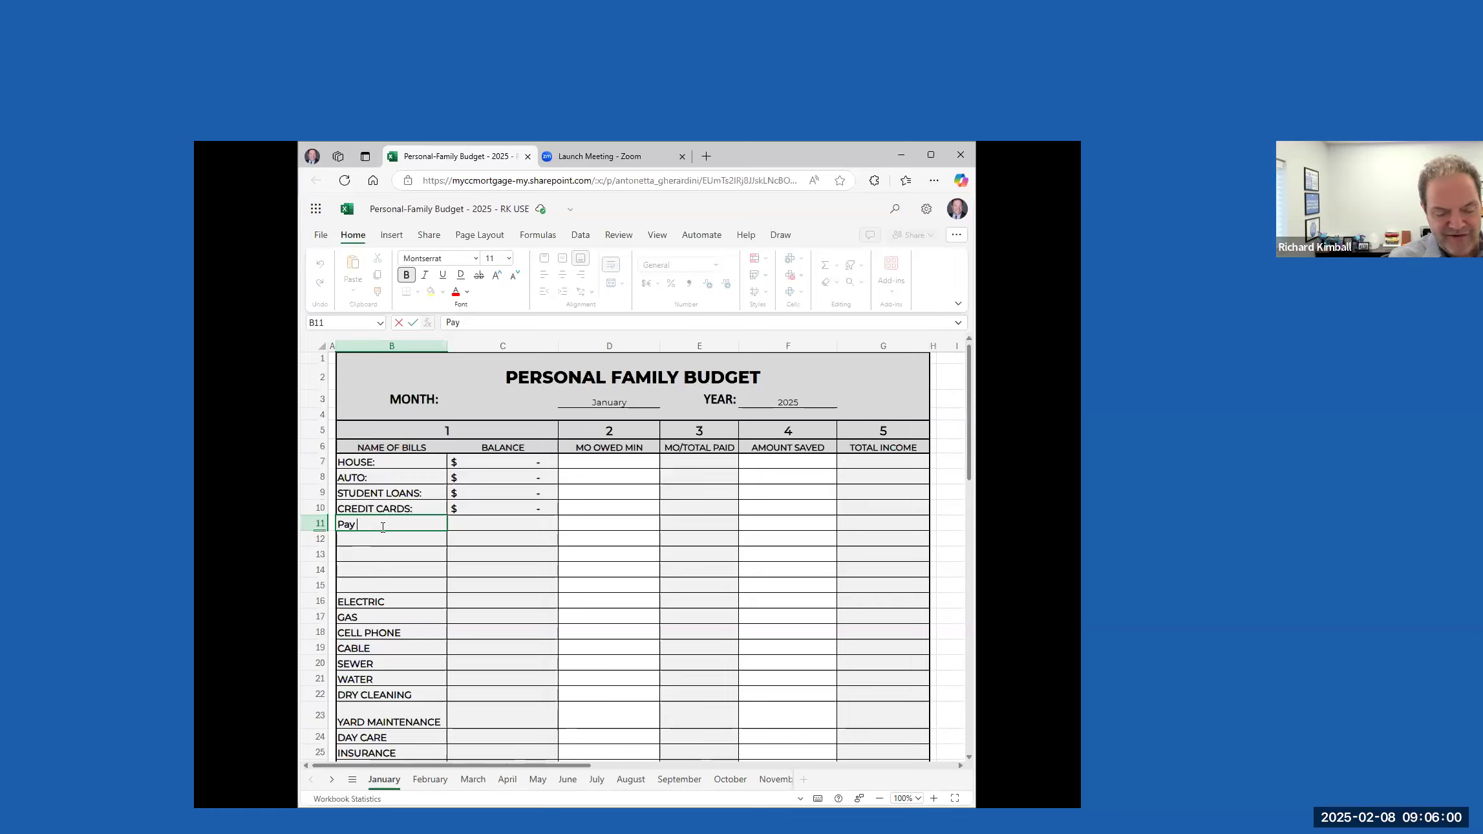
type("Check Deposits")
Enter 3800 as the total income for the Pay Check Deposits row
key("Tab")
key("Tab")
key("Tab")
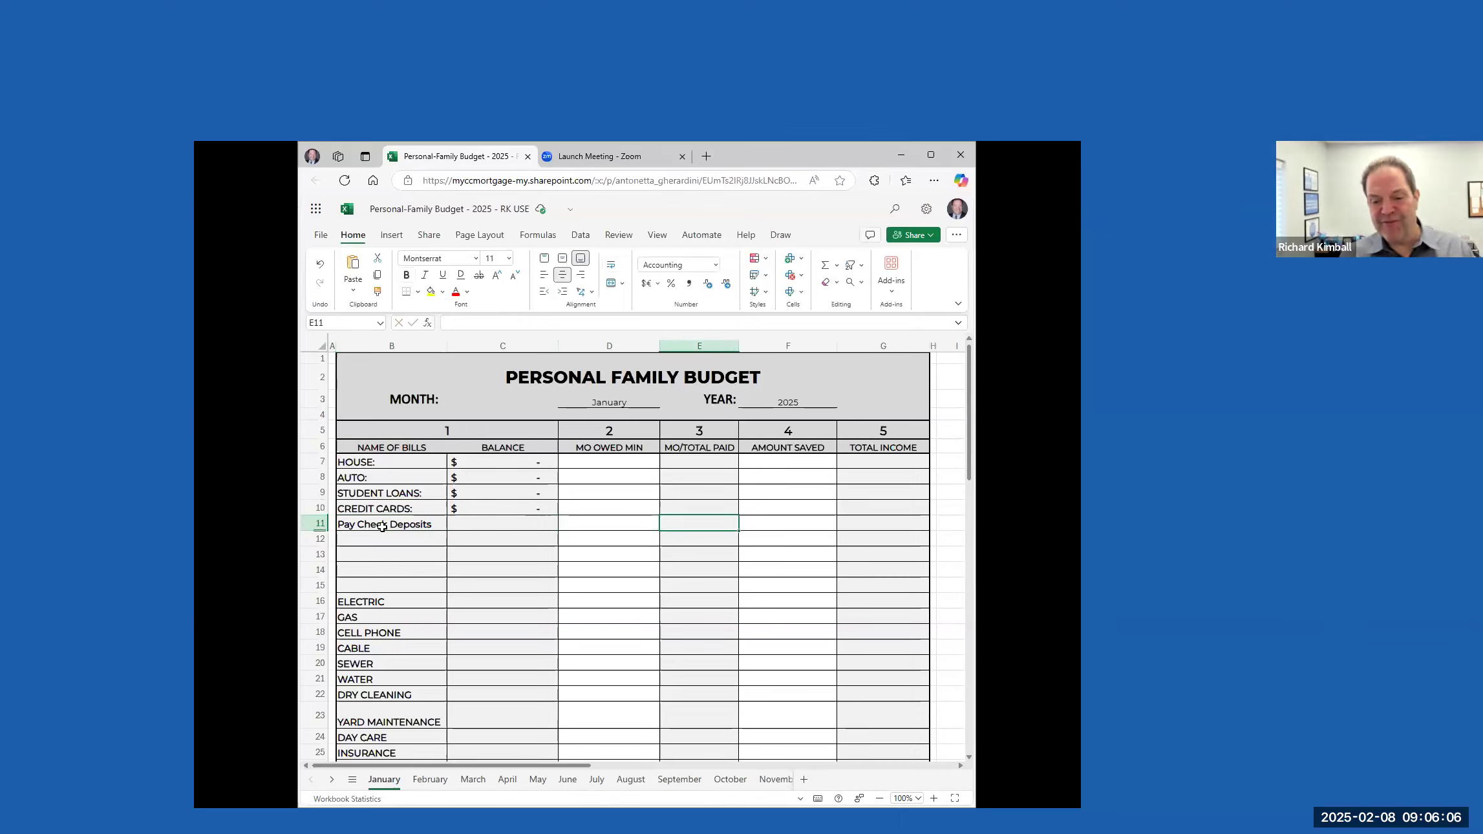
key("Tab")
key("Tab")
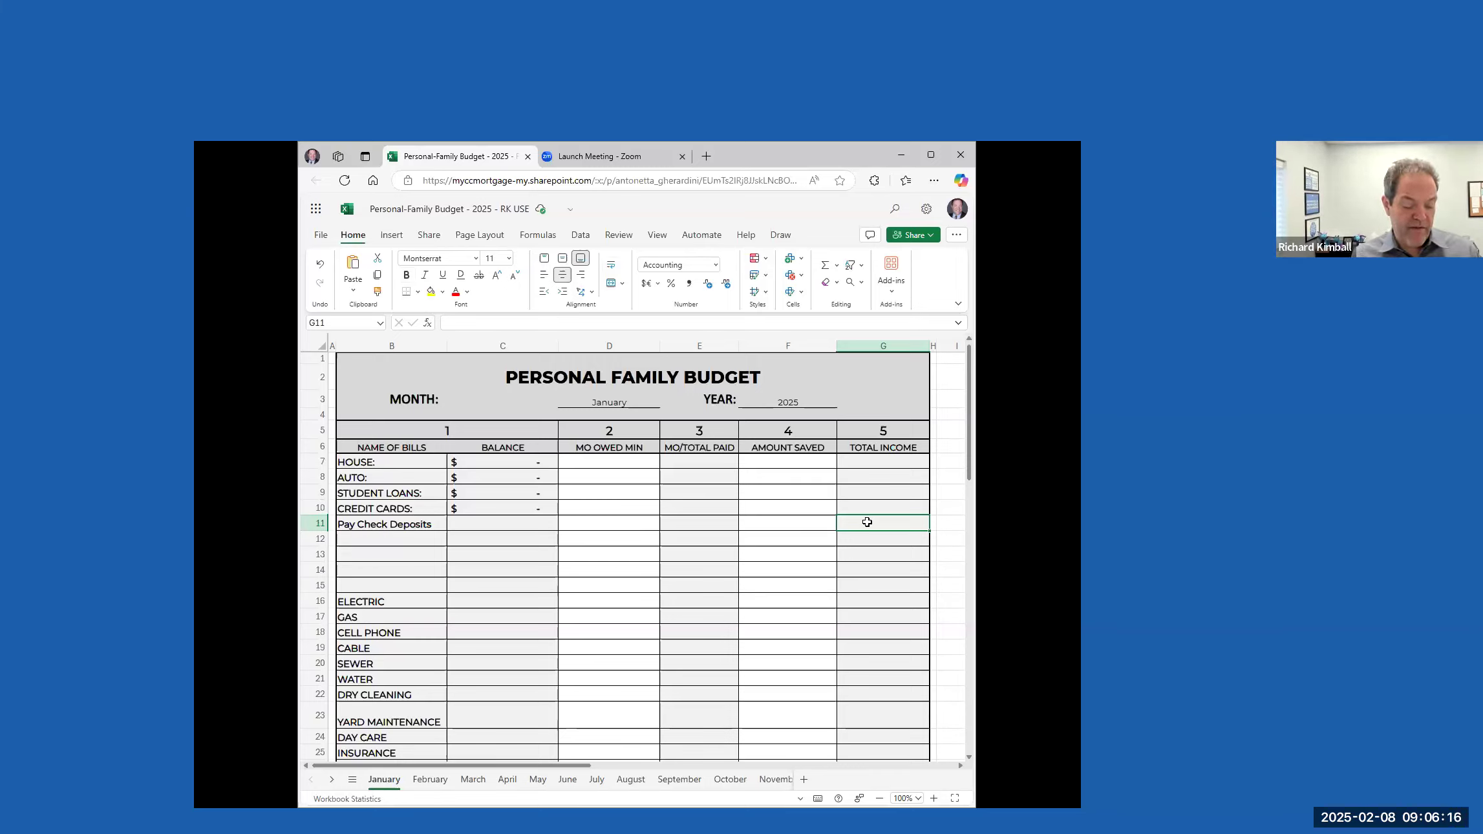
type("3800")
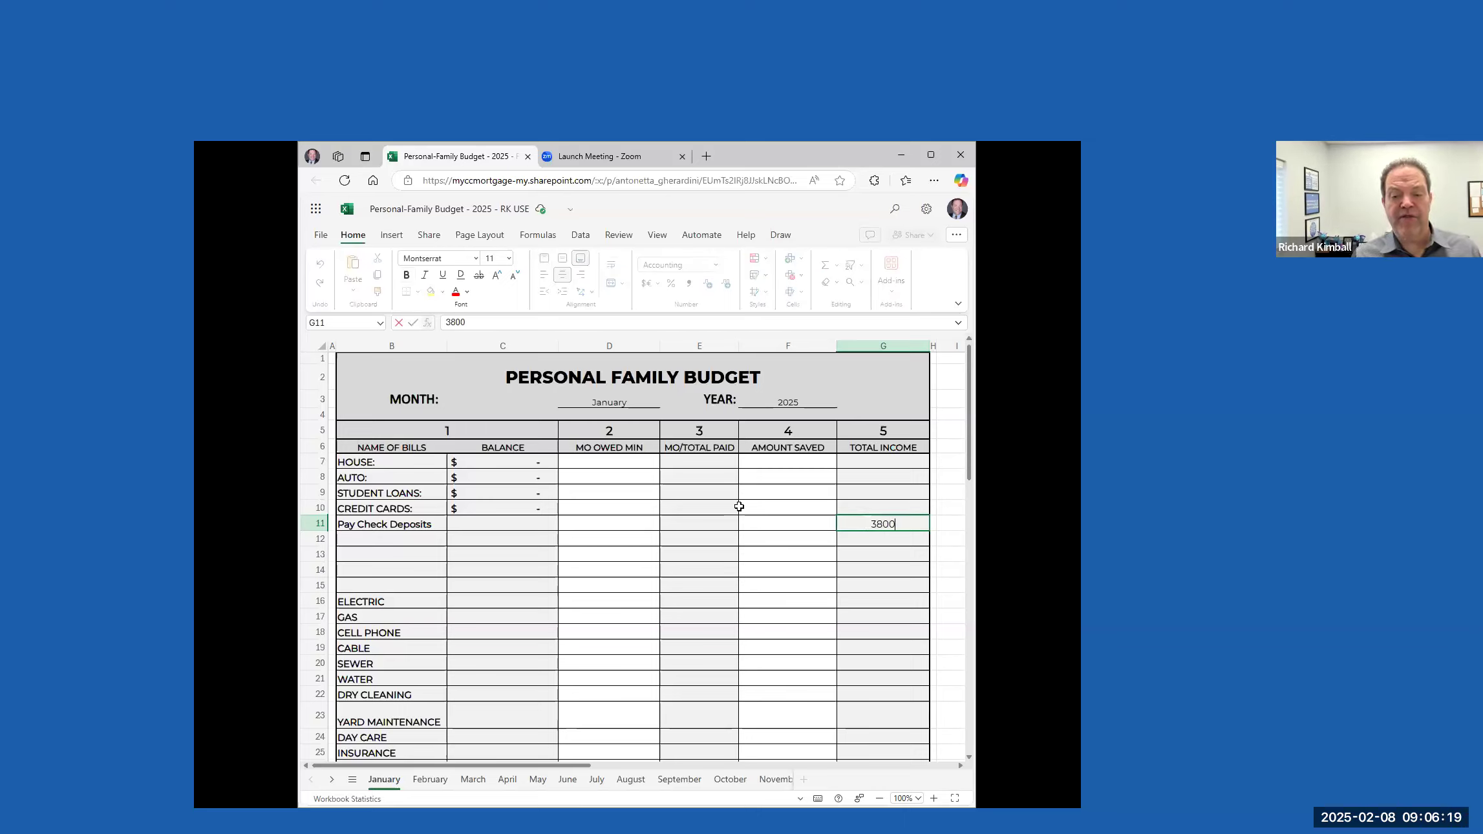
left_click(872, 544)
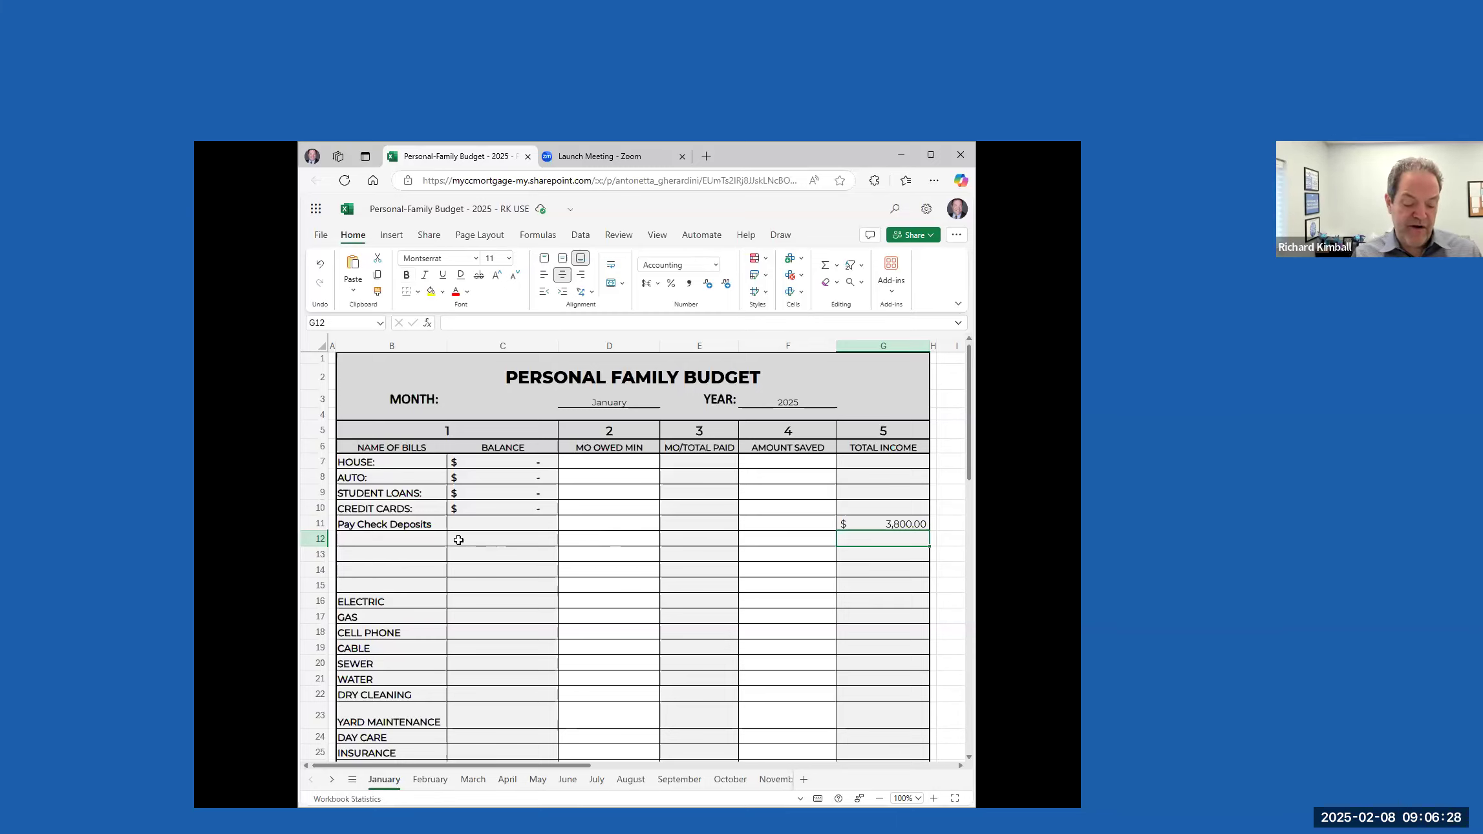
Label the blank row below Pay Check Deposits as "Side Job Cash"
left_click(388, 539)
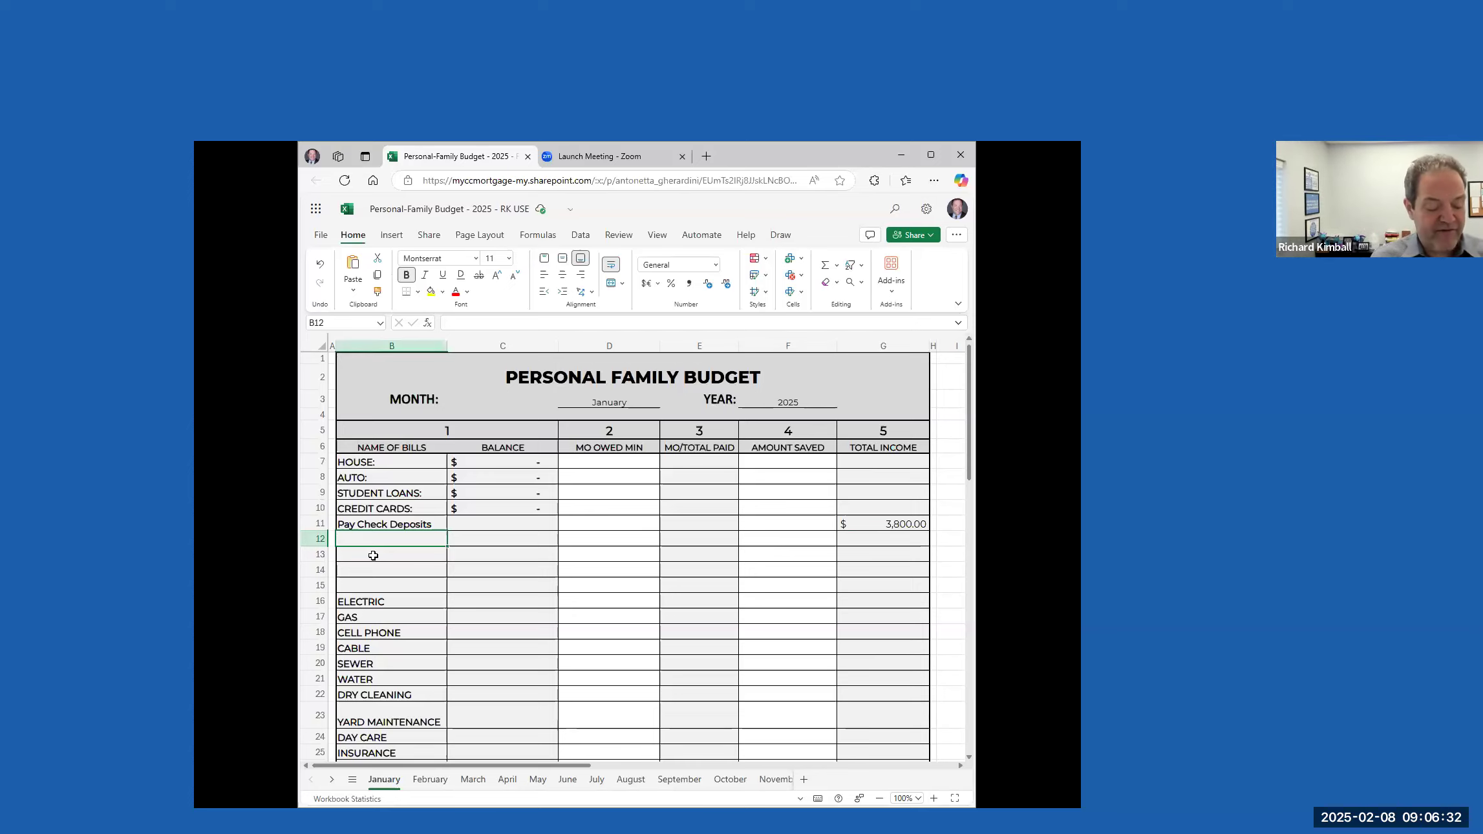
type("Side")
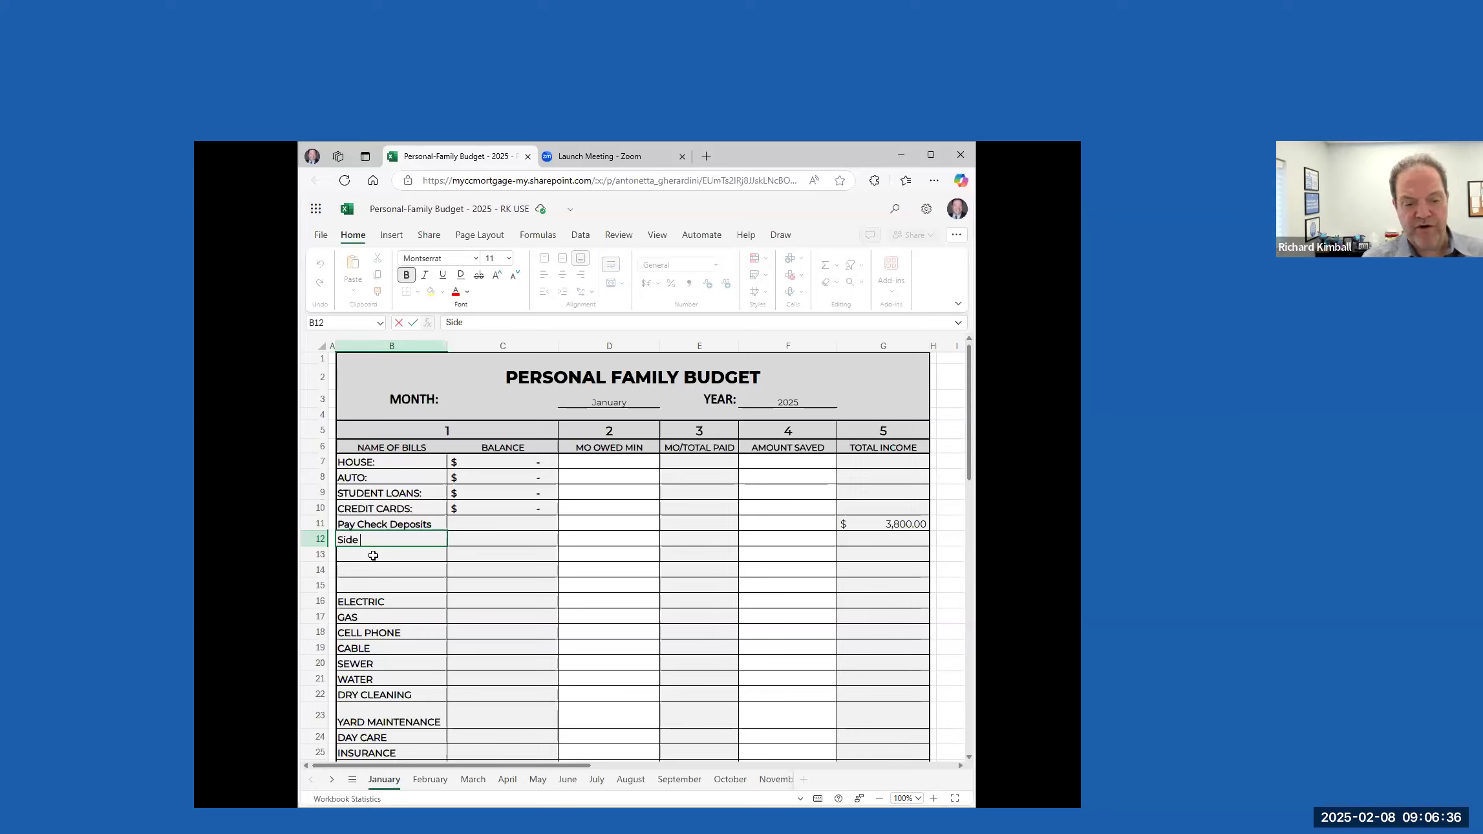
type(" Job")
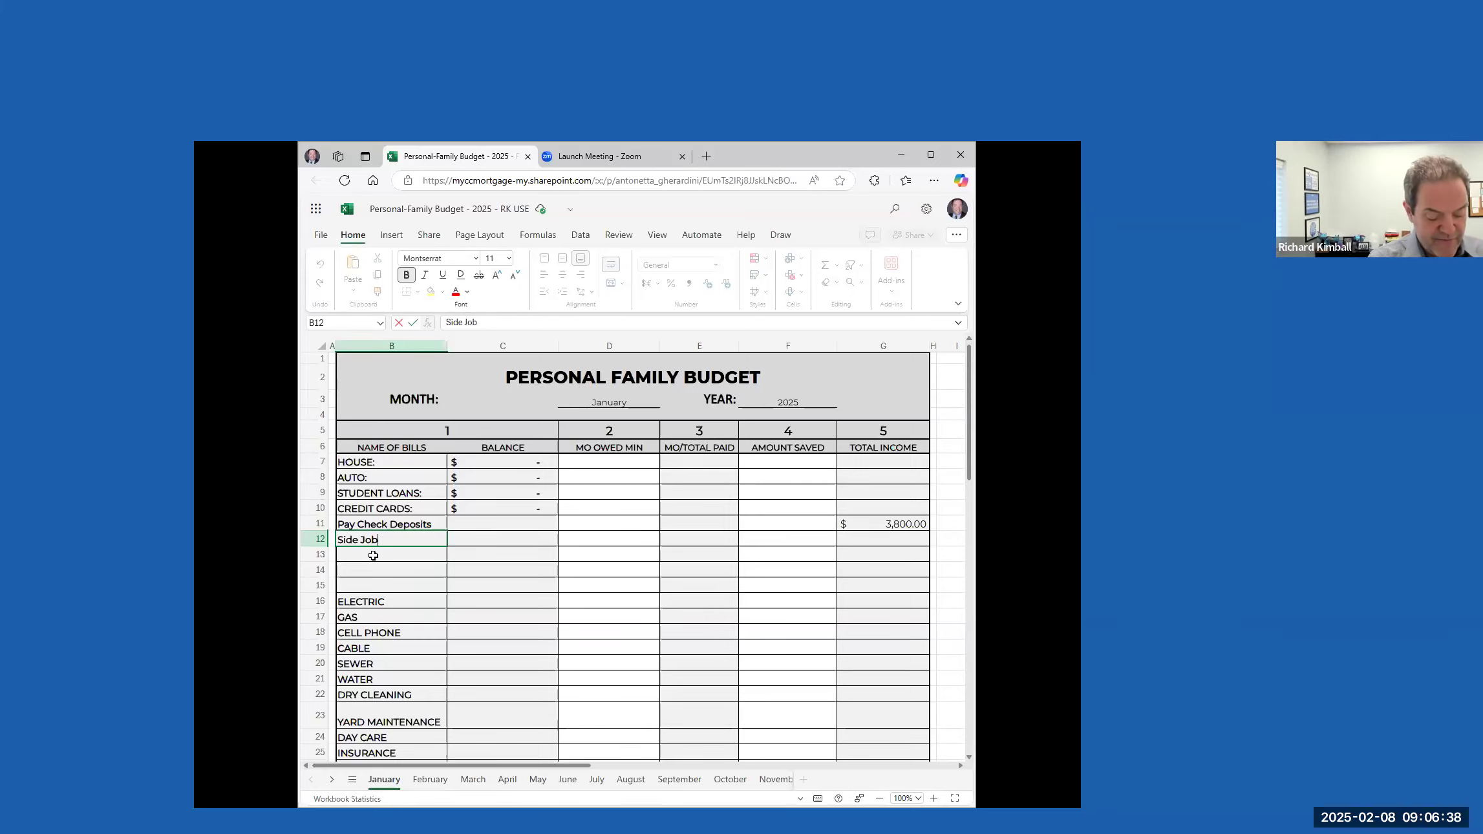
type(" Cash")
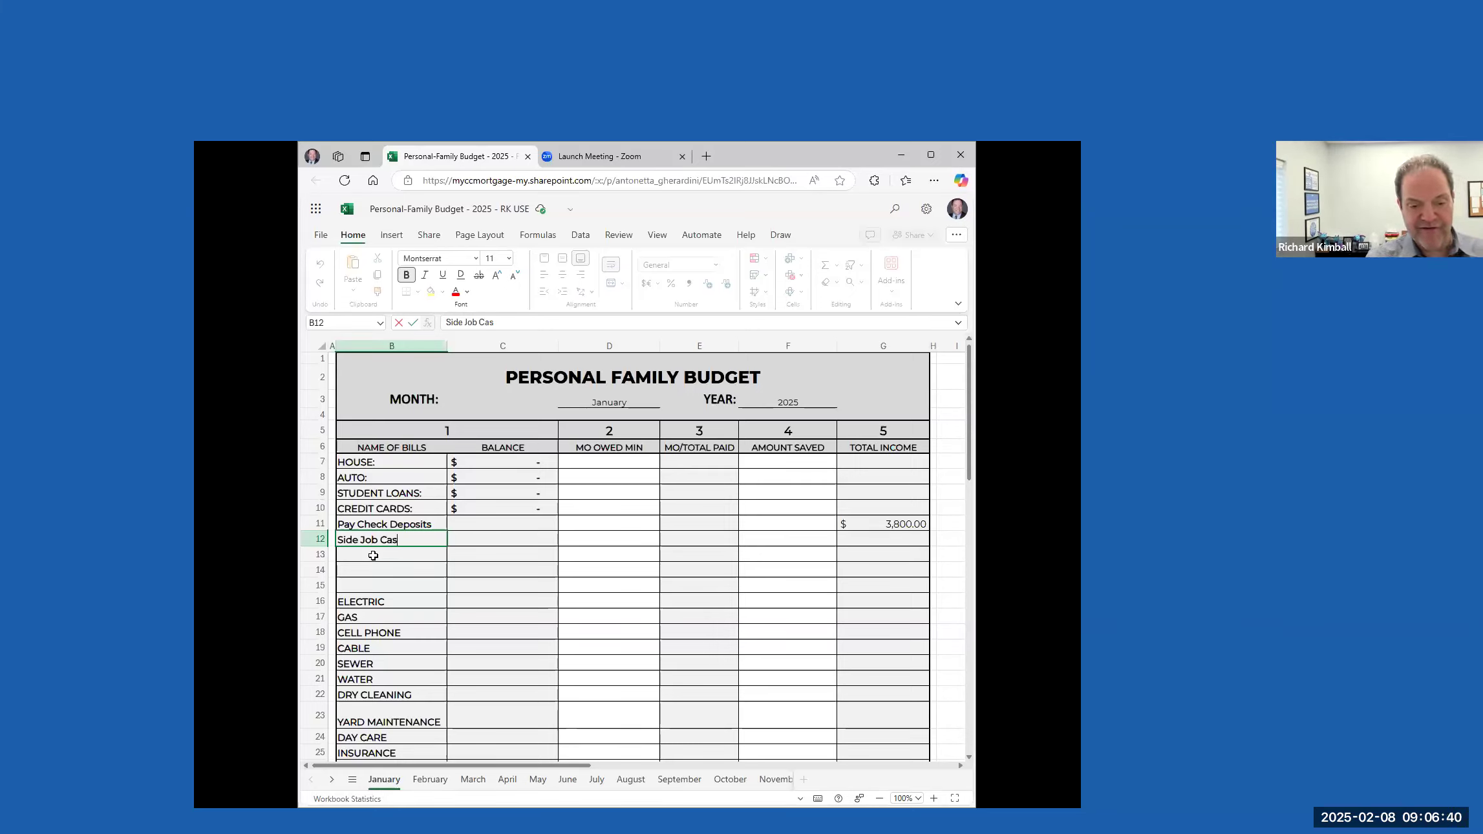
Enter 400 as the total income for the Side Job Cash row
key("Tab")
key("Tab")
key("Tab")
key("Tab")
key("Tab")
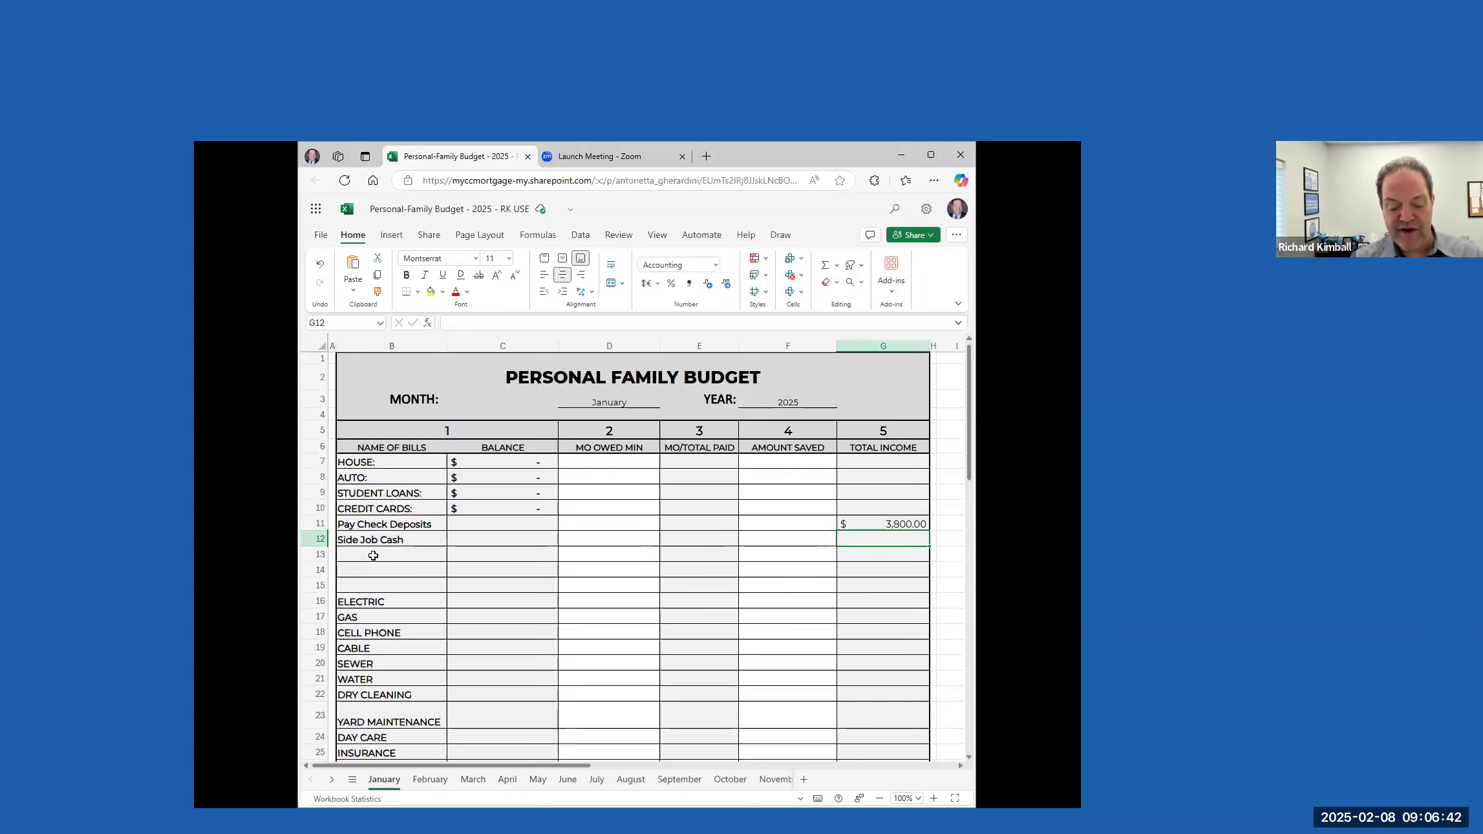
type("400")
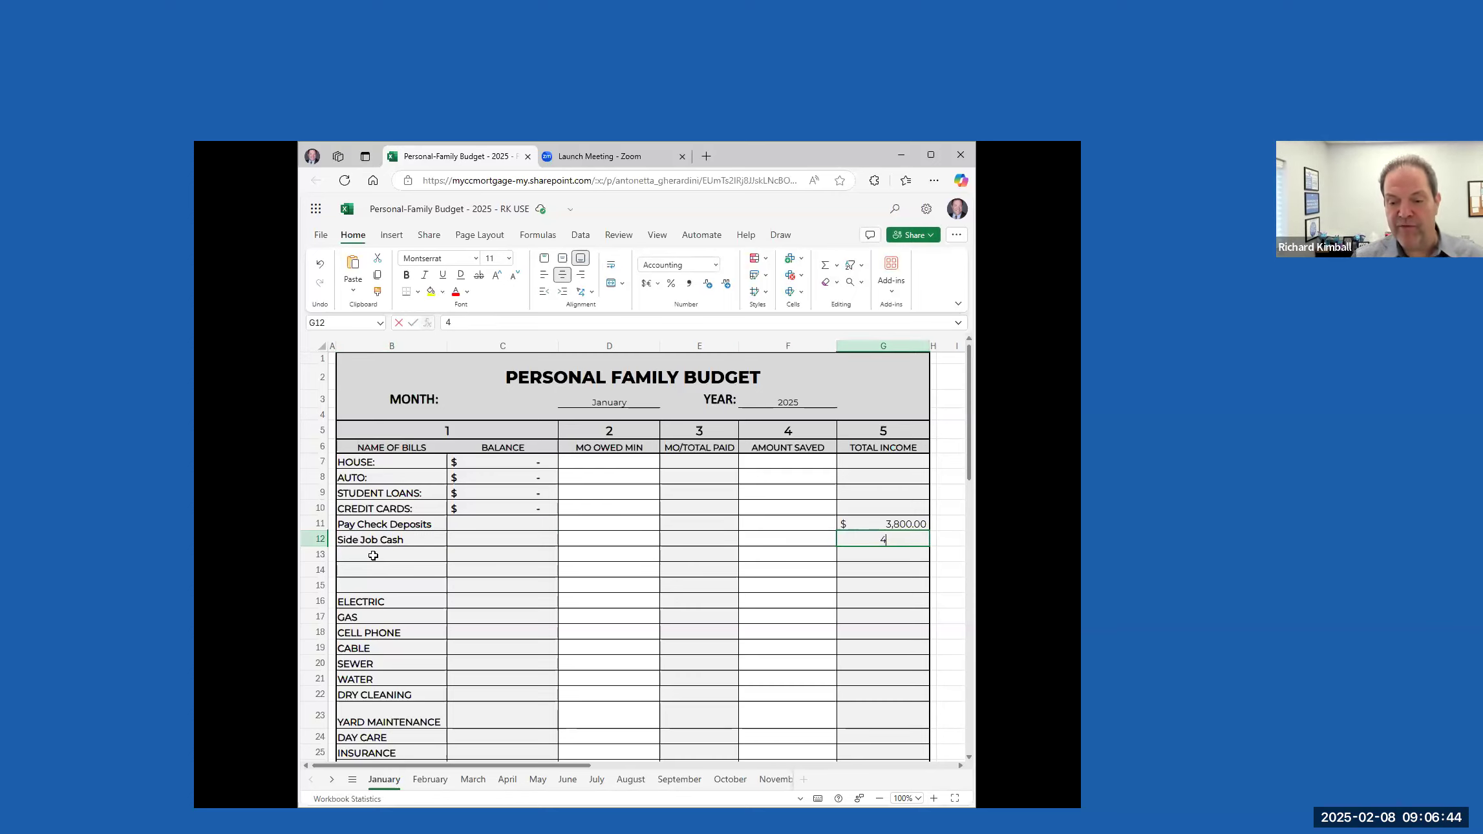
key("Tab")
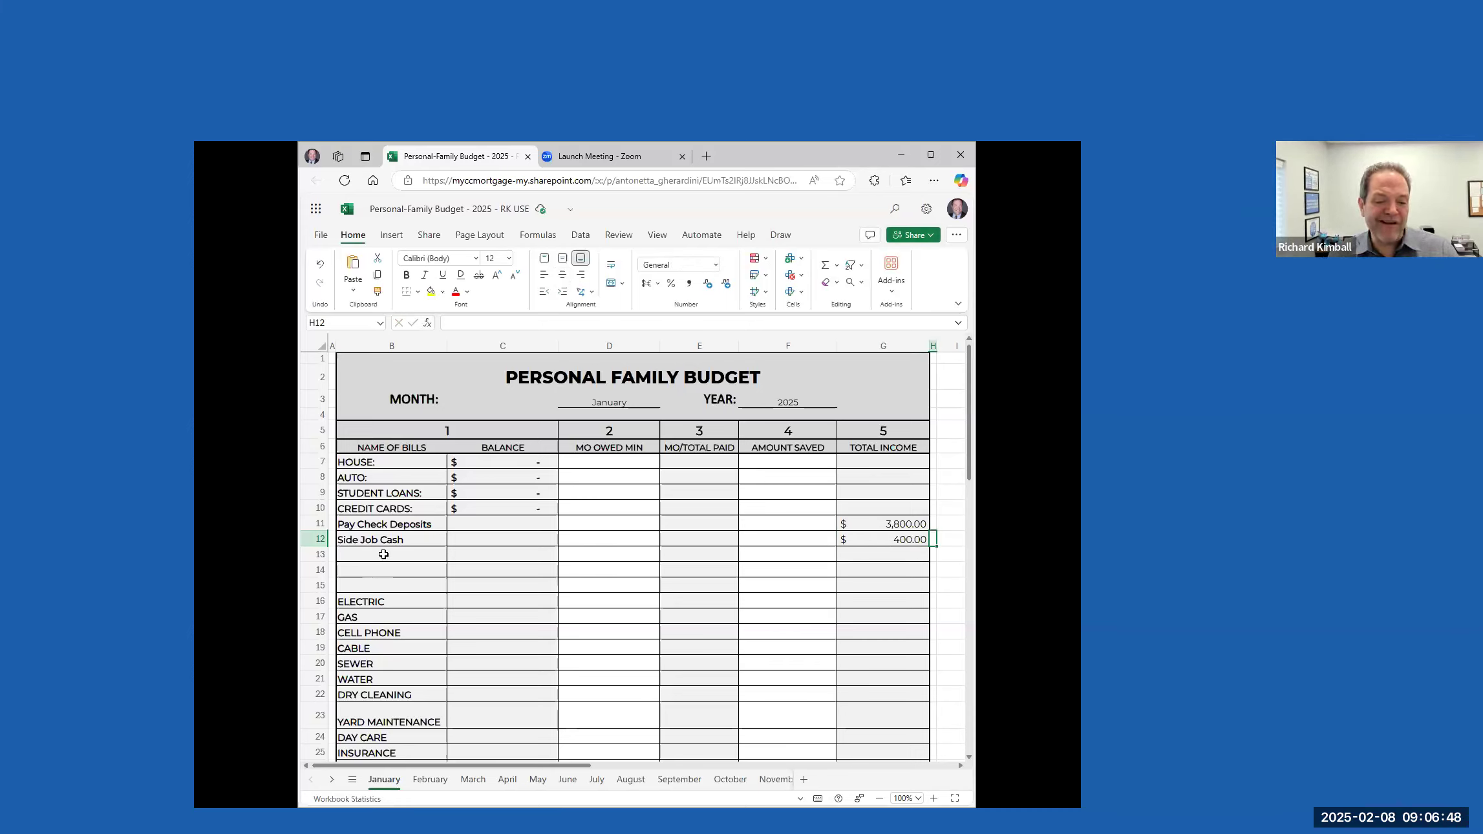
Label the blank row below Side Job Cash as "Gift from GrandMother"
left_click(383, 554)
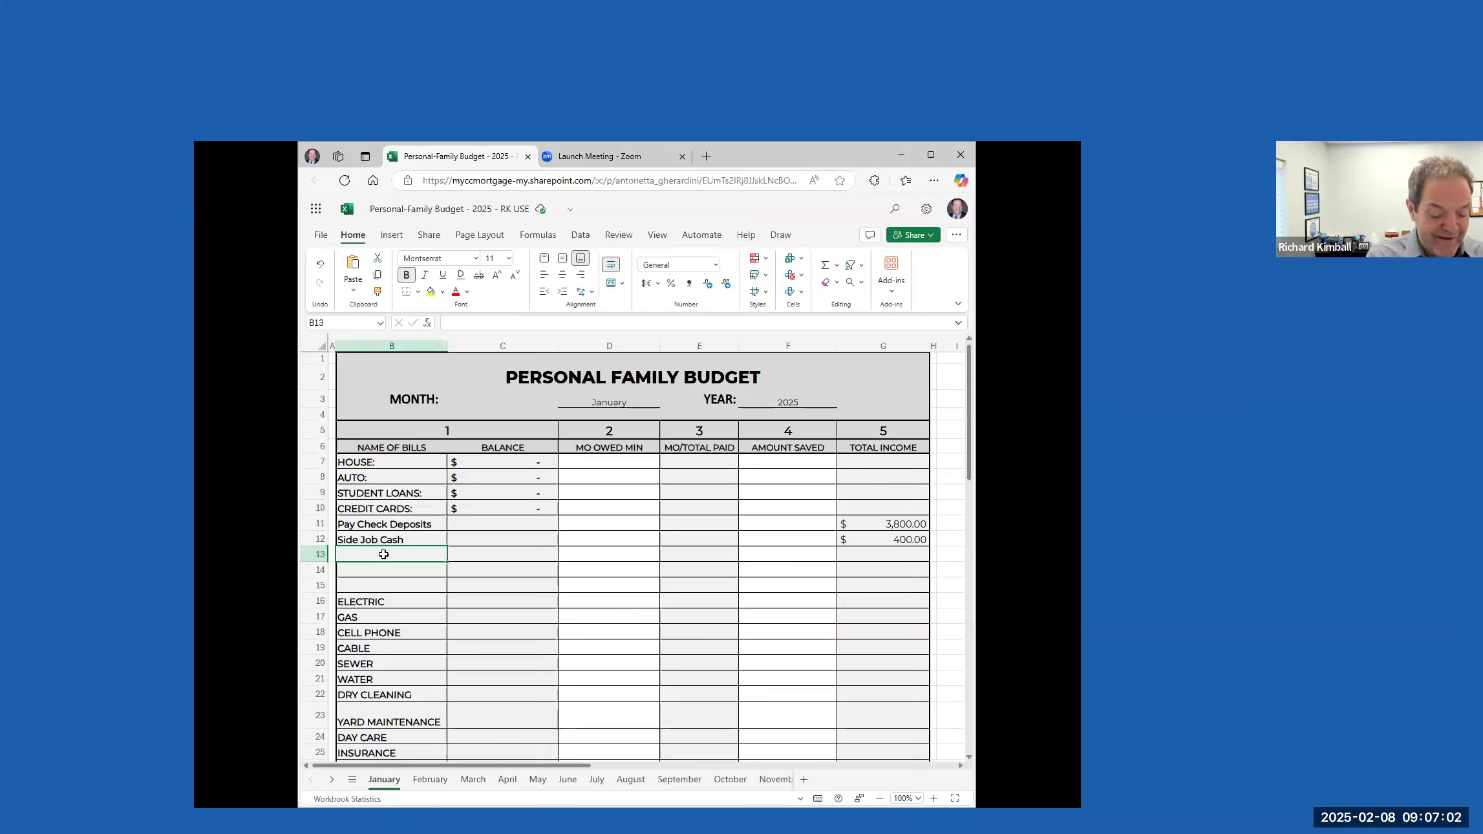
type("G")
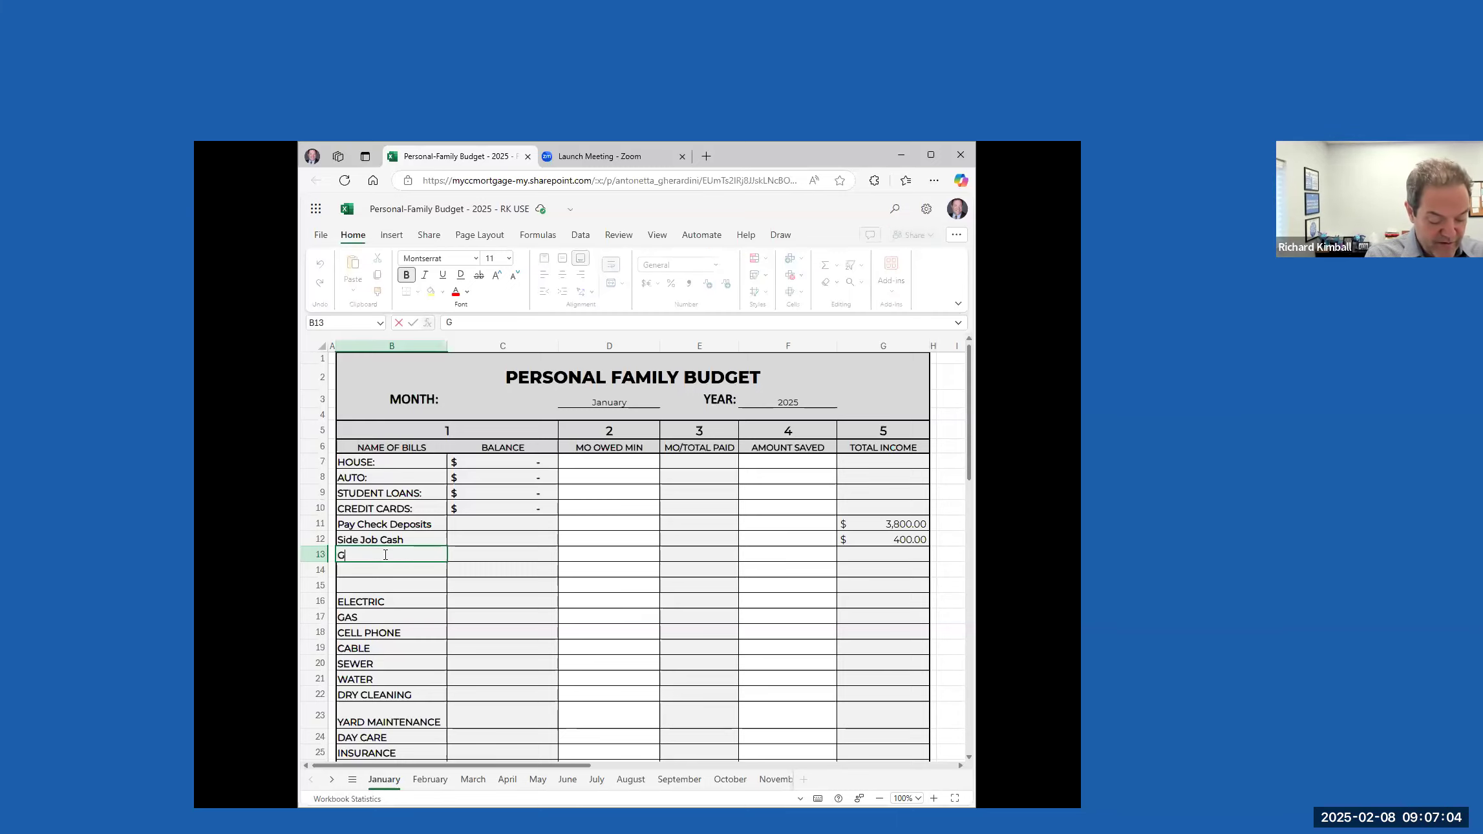
type("ift from Gransd")
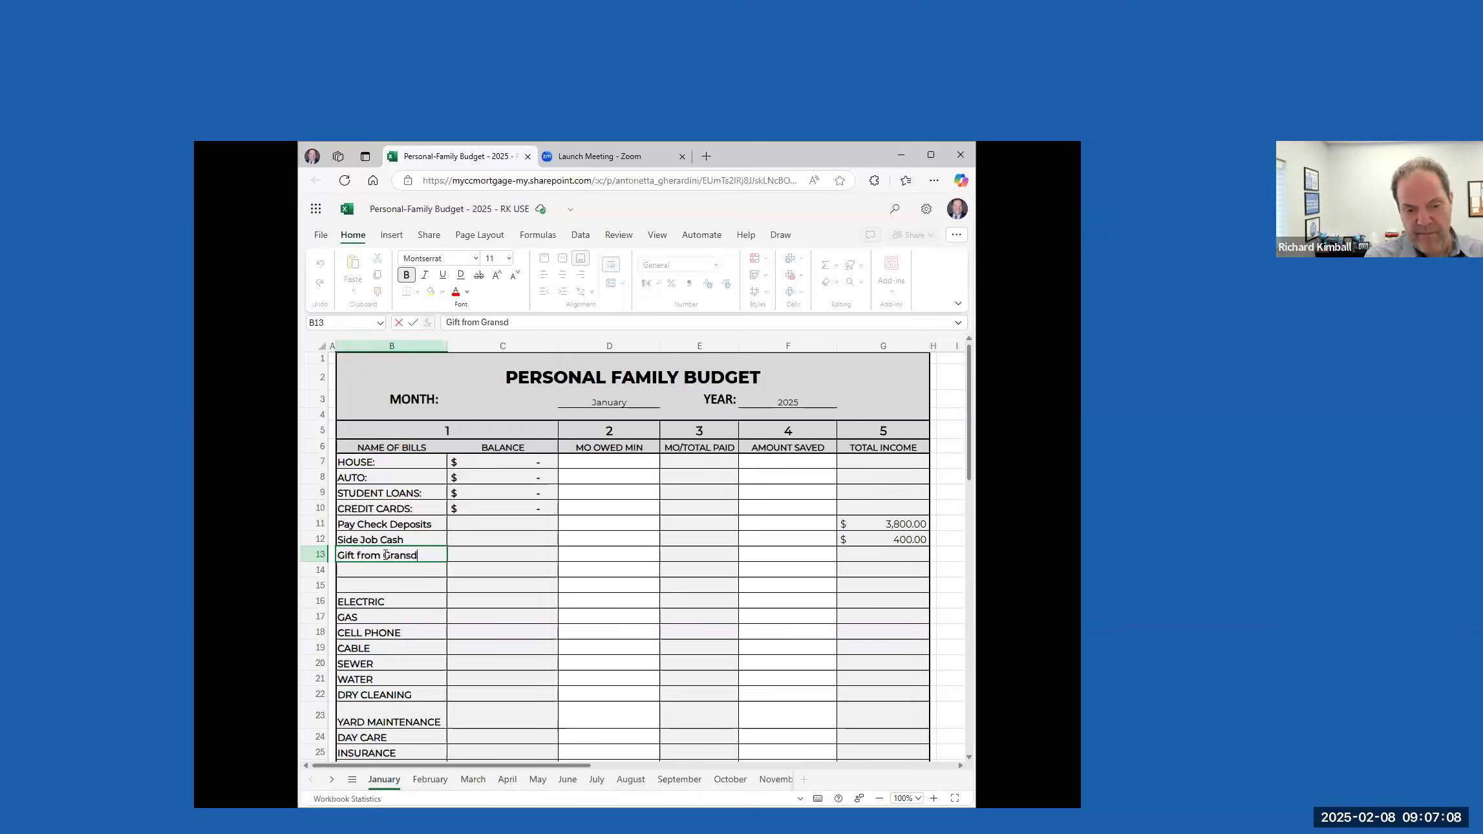
type("dMother")
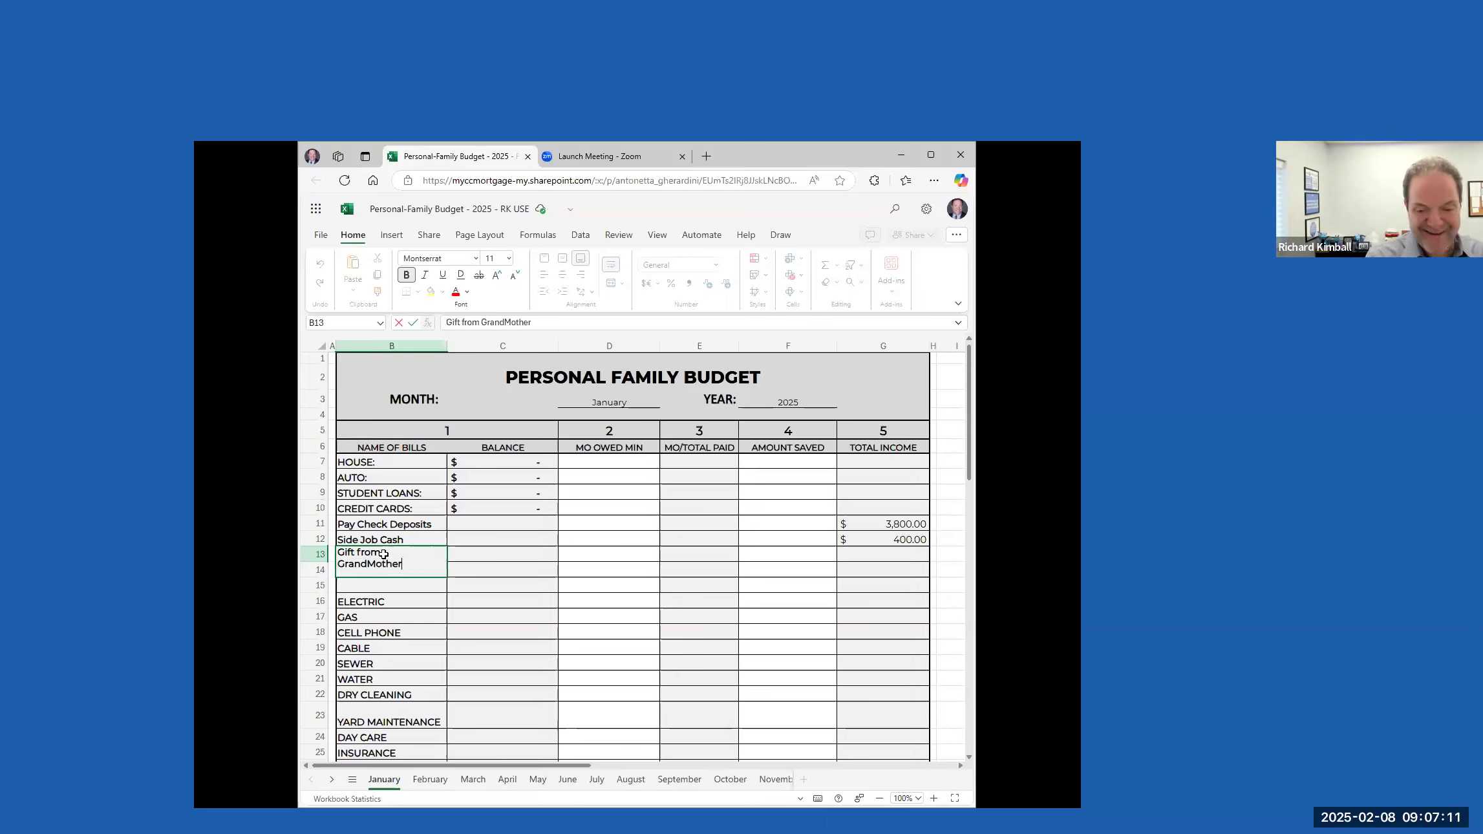
Enter 100 as the total income for the Gift from GrandMother row
key("Tab")
type("`")
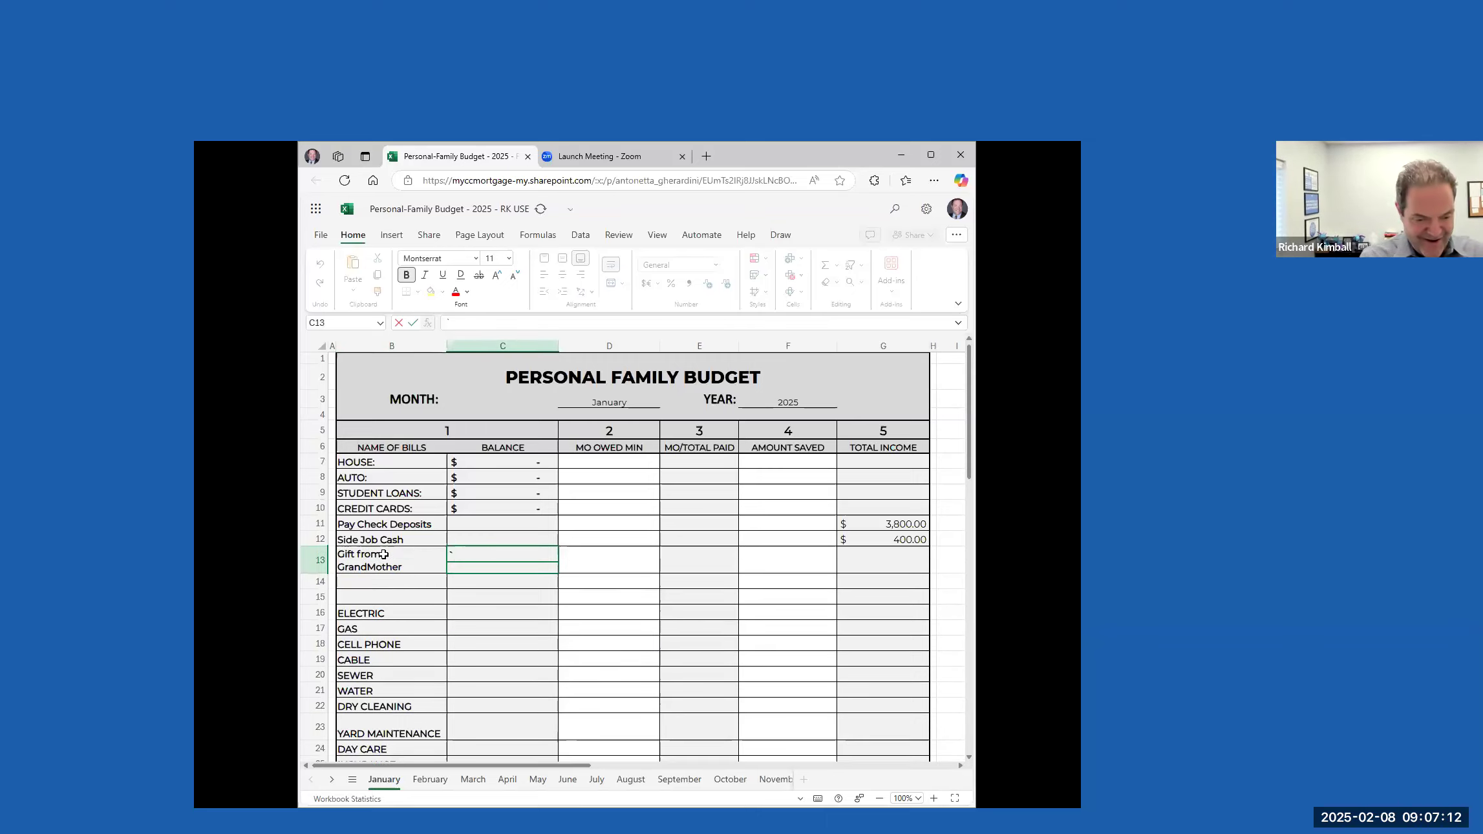
key("Escape")
key("Tab")
key("Tab")
key("Tab")
key("Tab")
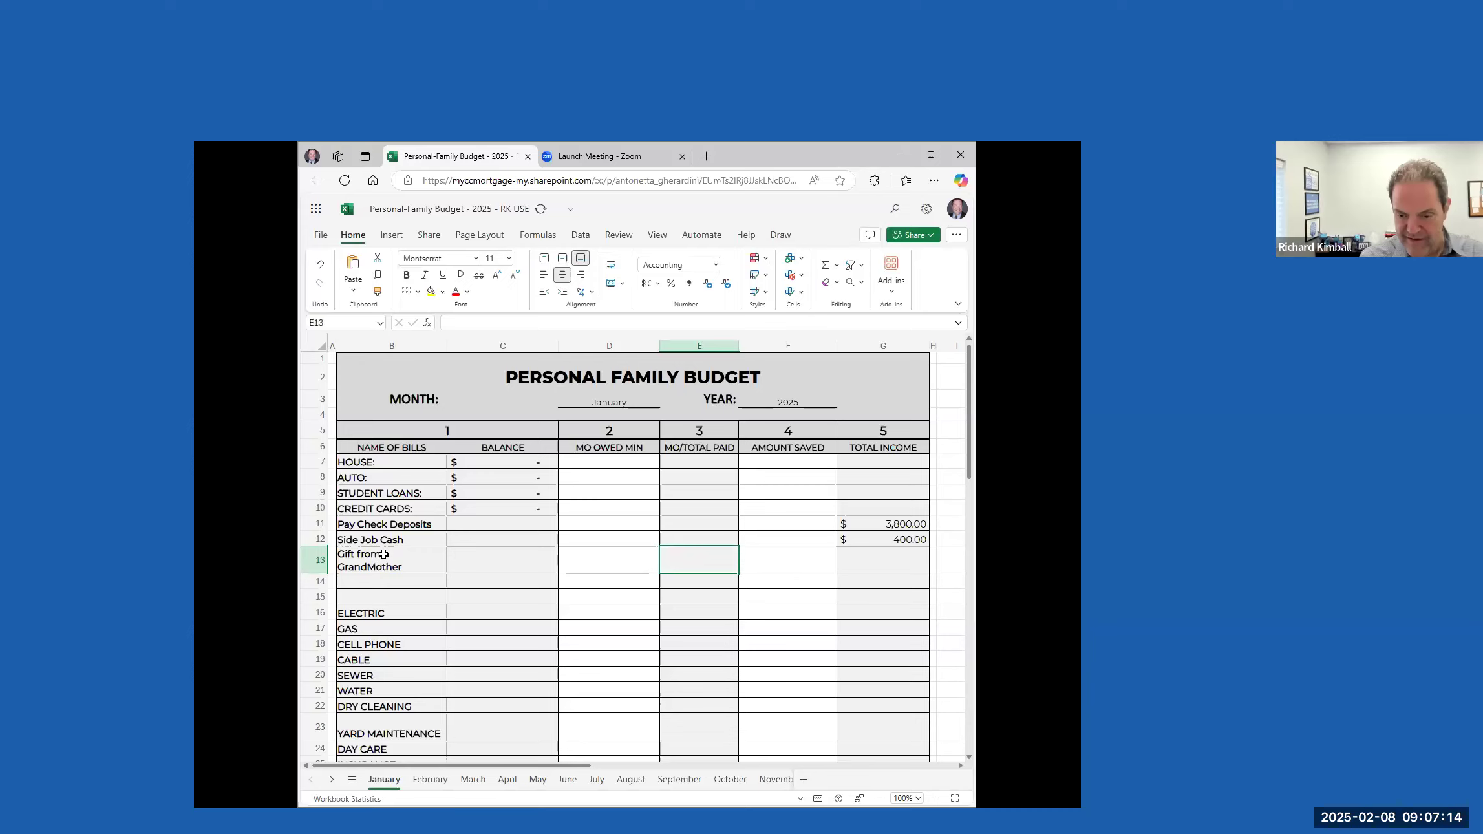
type("100")
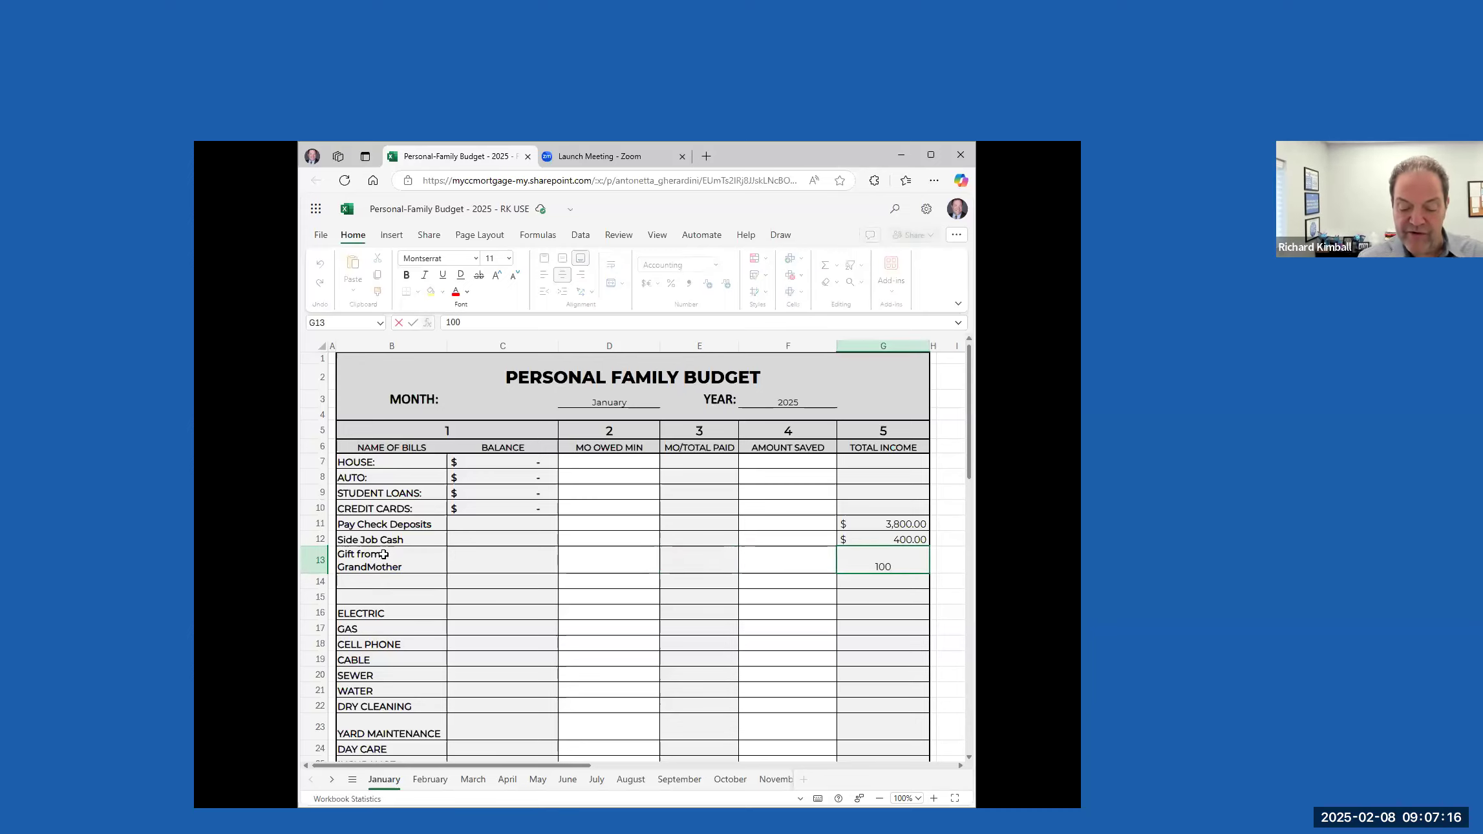
key("Tab")
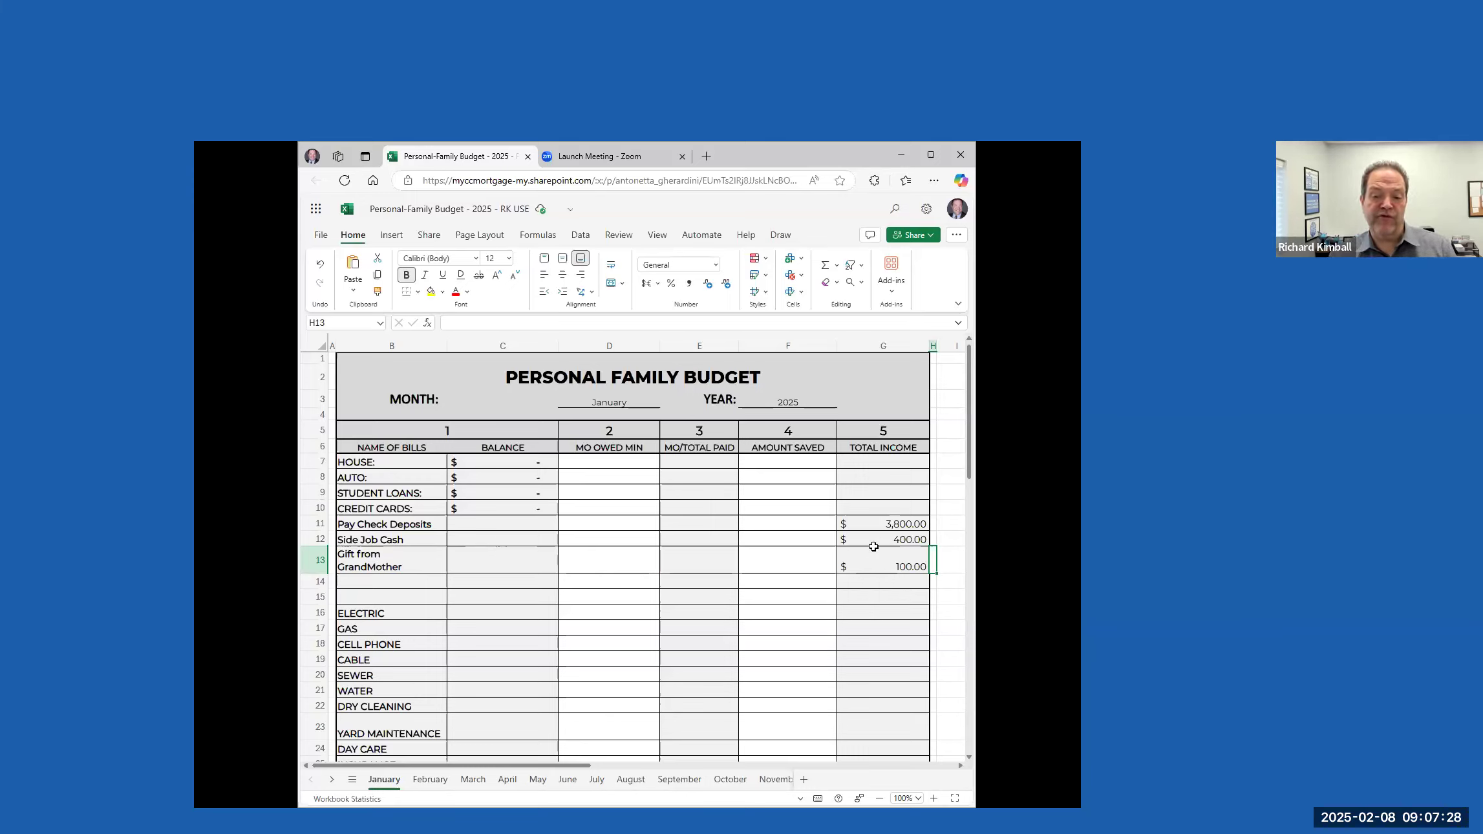
Check the monthly totals row, and enter 1154 as the minimum monthly amount owed for HOUSE
scroll(874, 553, "down", 9)
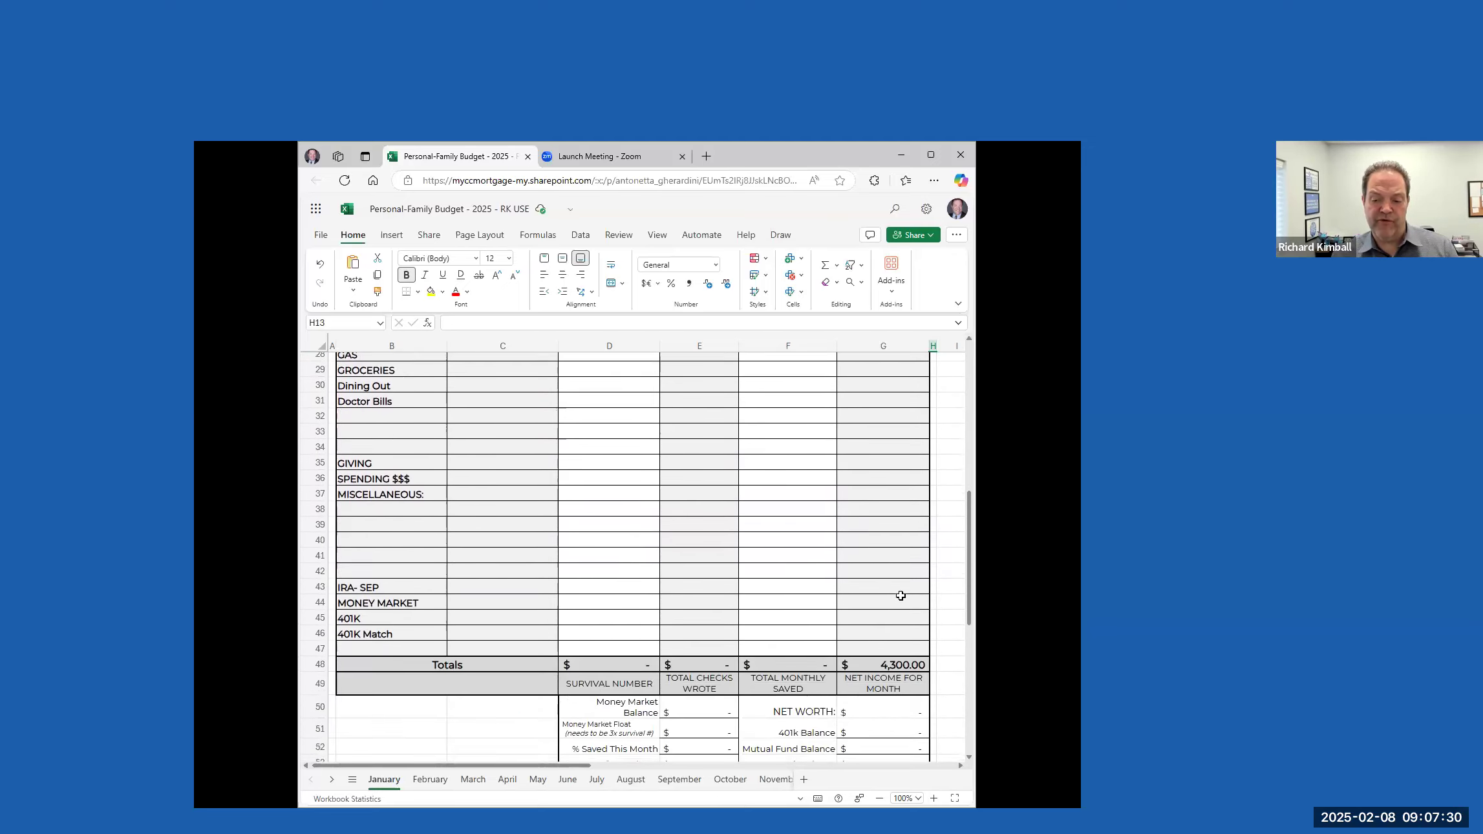
scroll(900, 595, "down", 1)
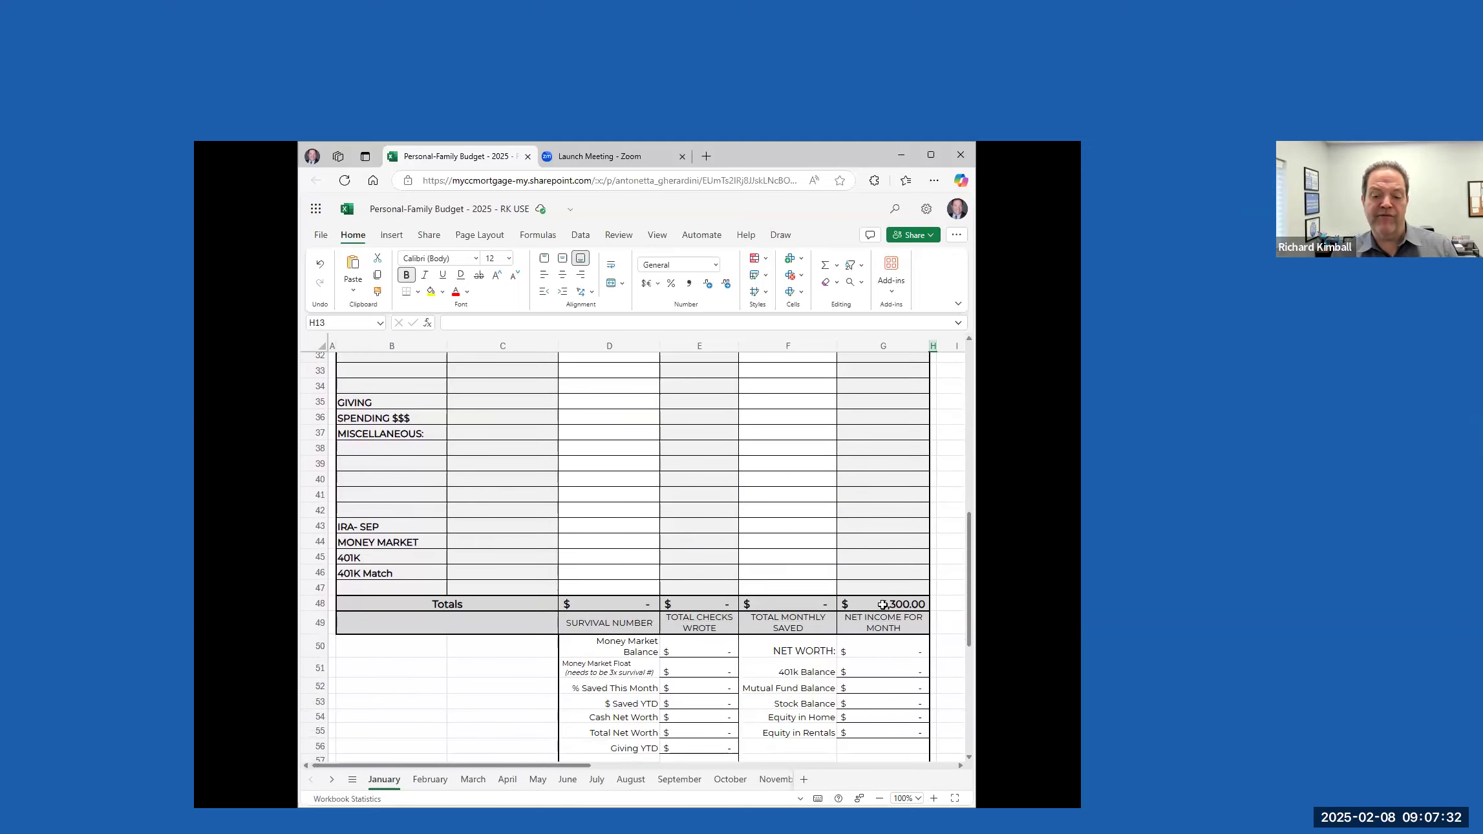
scroll(887, 564, "up", 10)
scroll(883, 546, "up", 1)
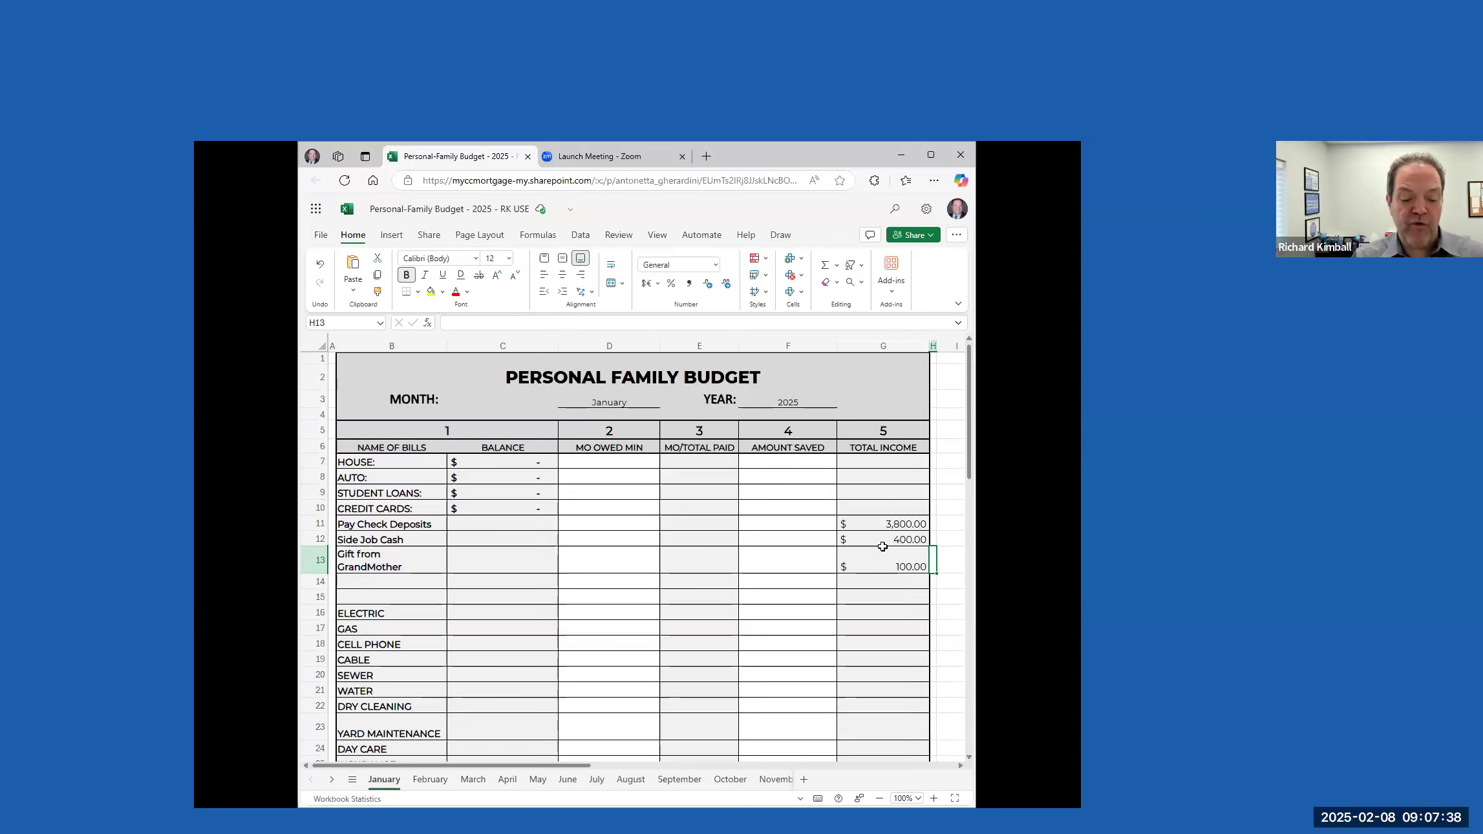
left_click(617, 463)
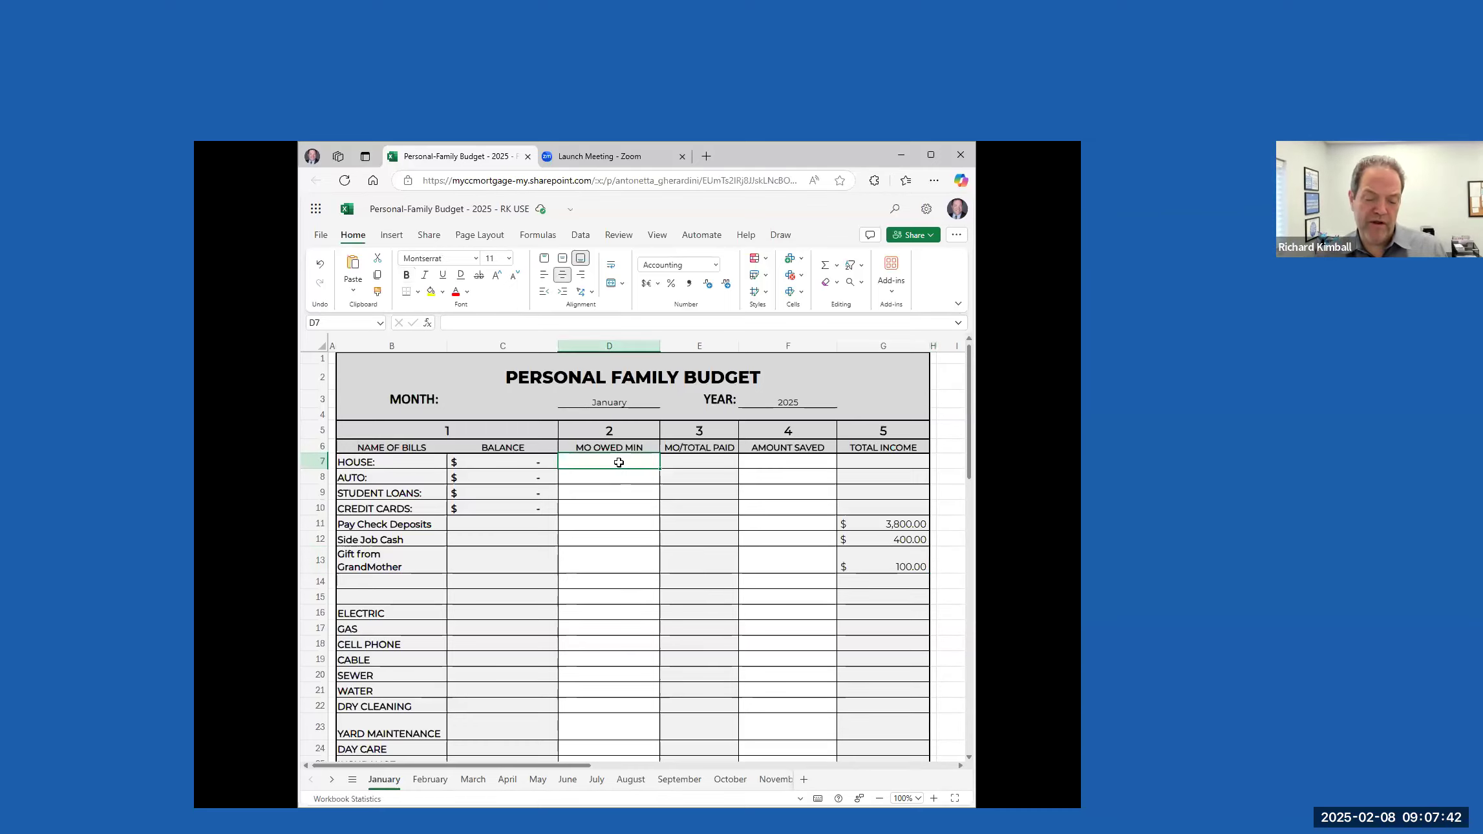
type("1154")
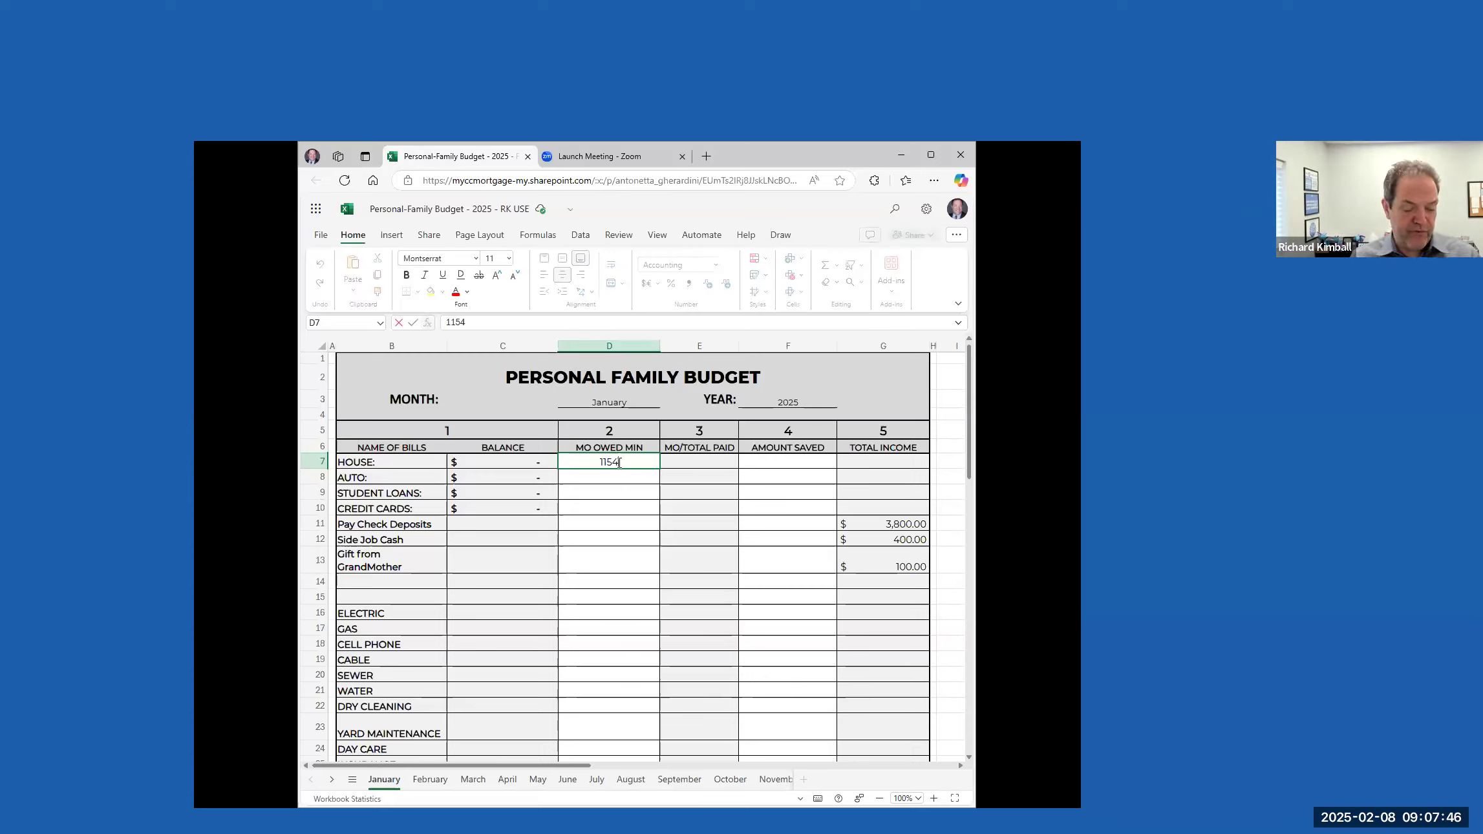
key("Tab")
left_click(618, 462)
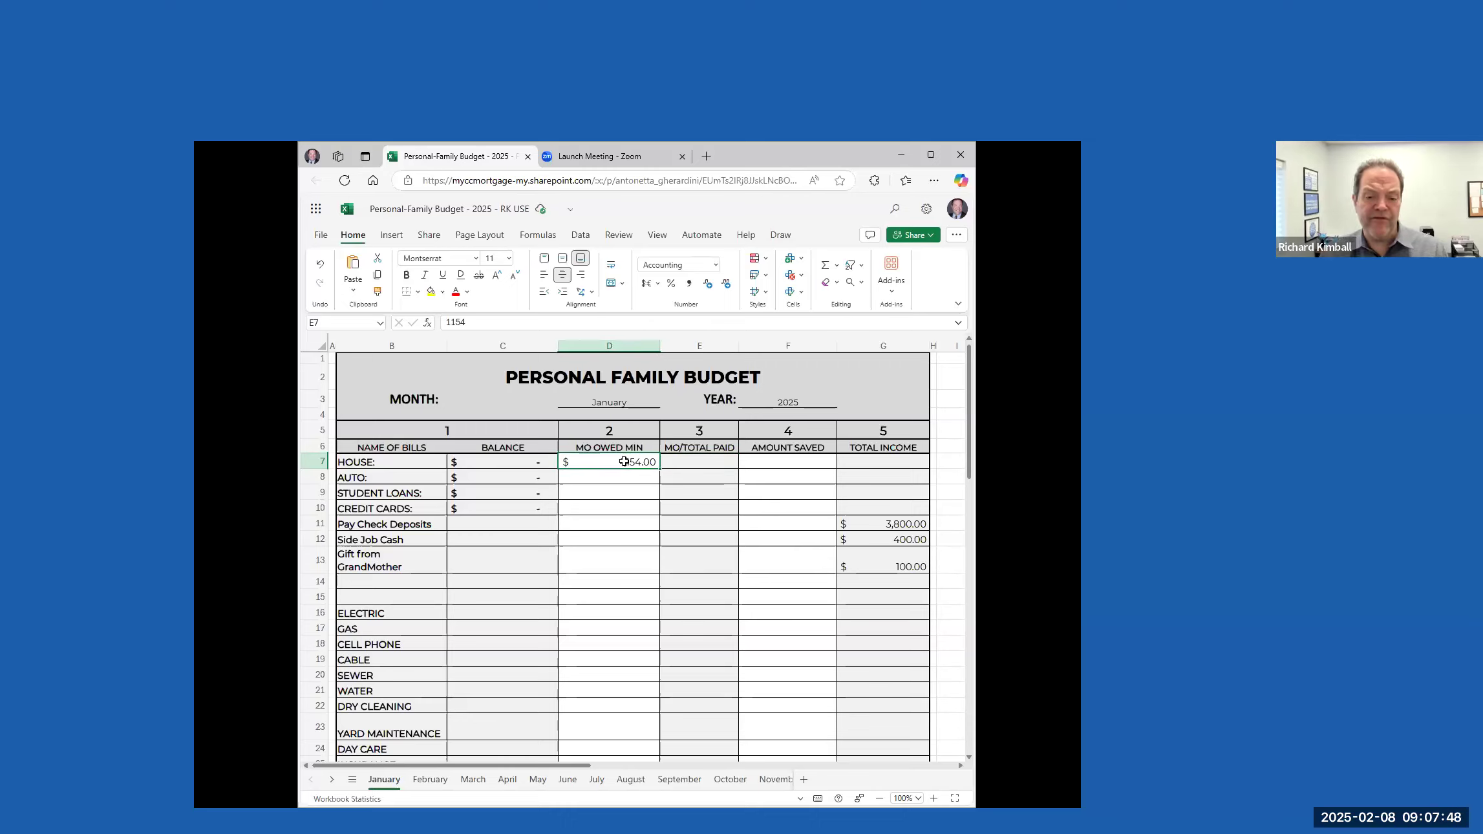
Set the HOUSE balance to 98241
left_click(501, 460)
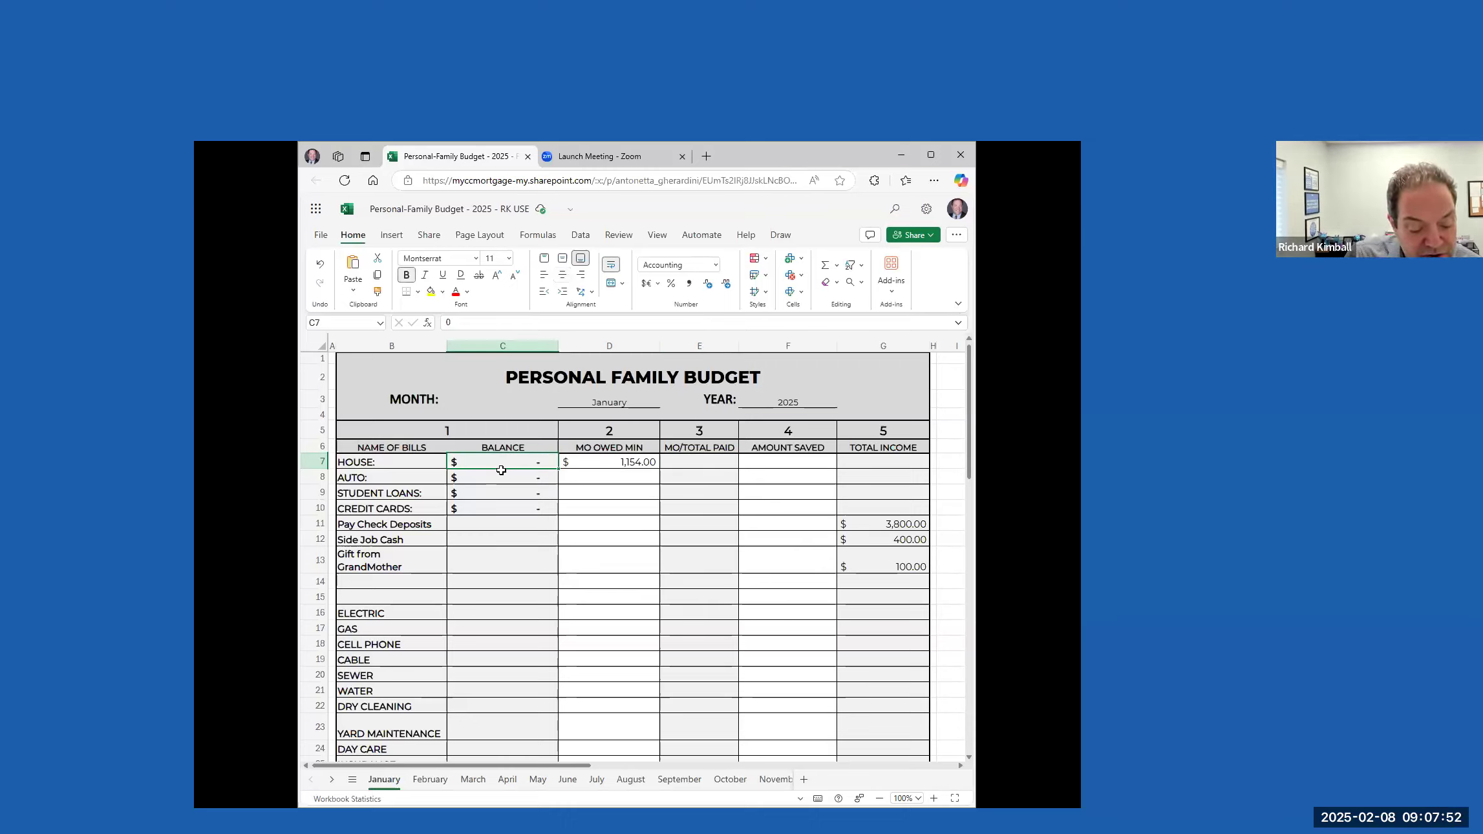
type("98241")
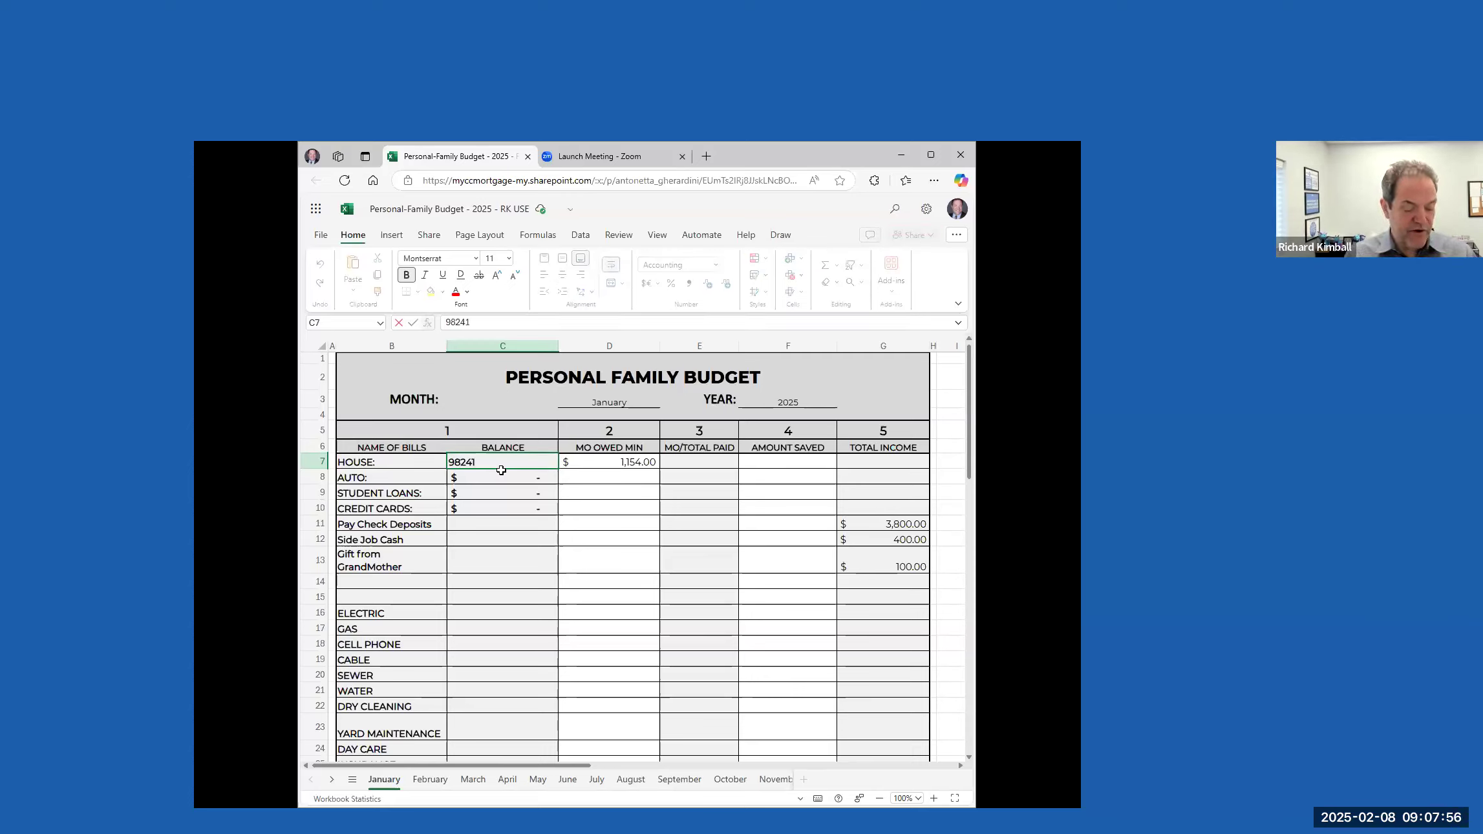
key("Tab")
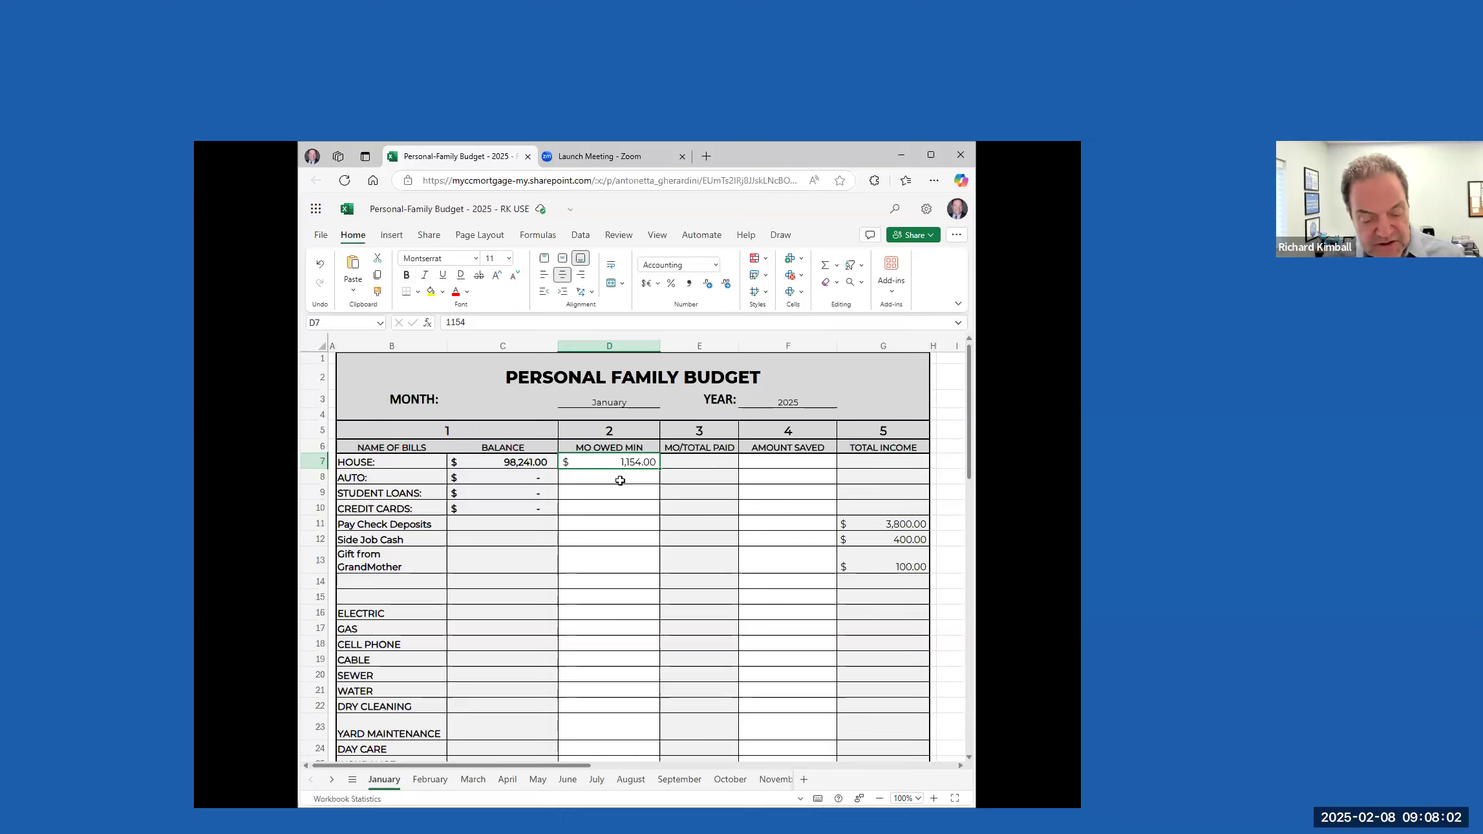
Set the AUTO balance to 7855 and its minimum monthly amount owed to 299
left_click(498, 478)
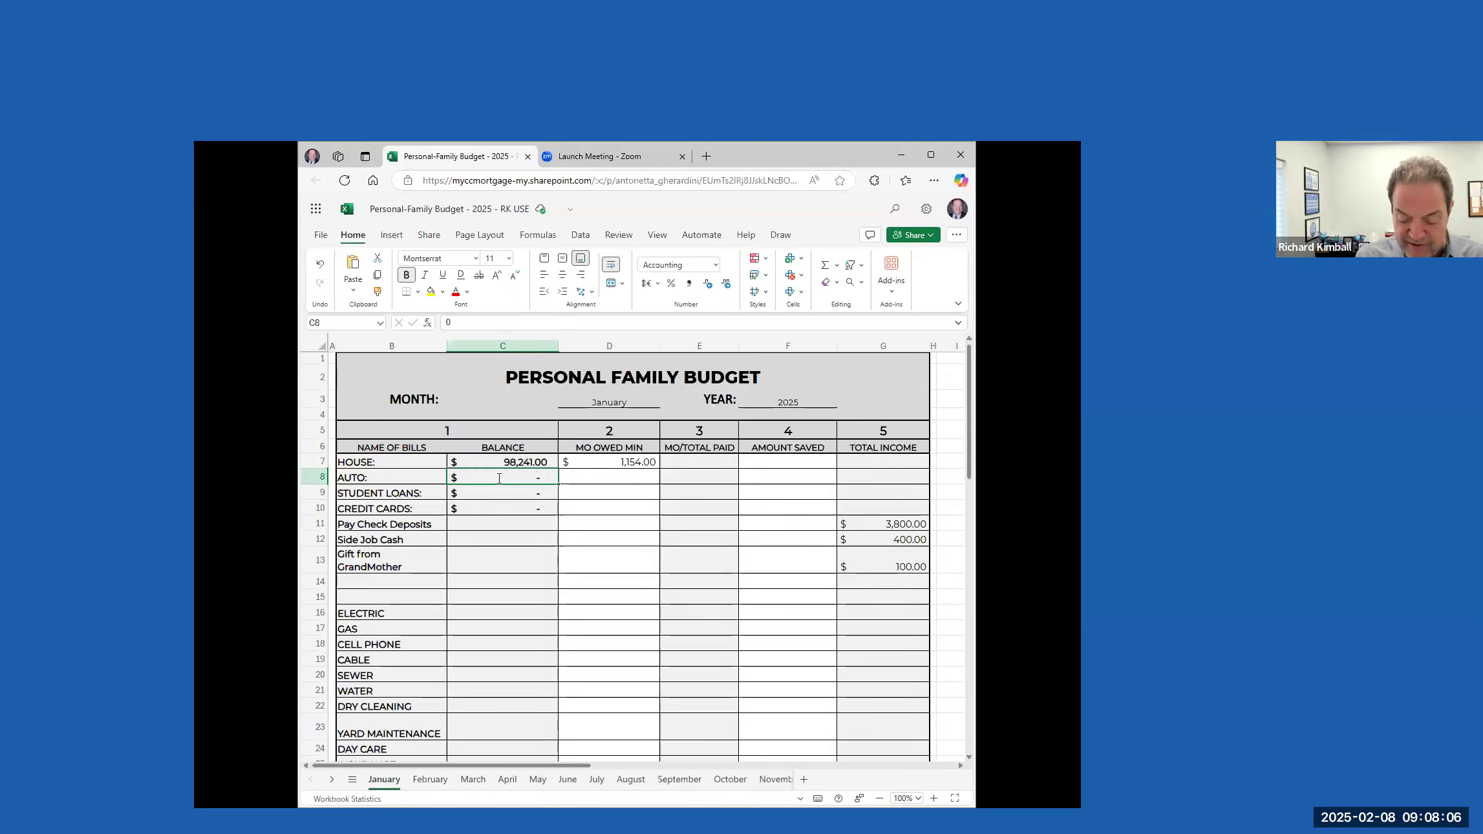
type("7855")
key("Tab")
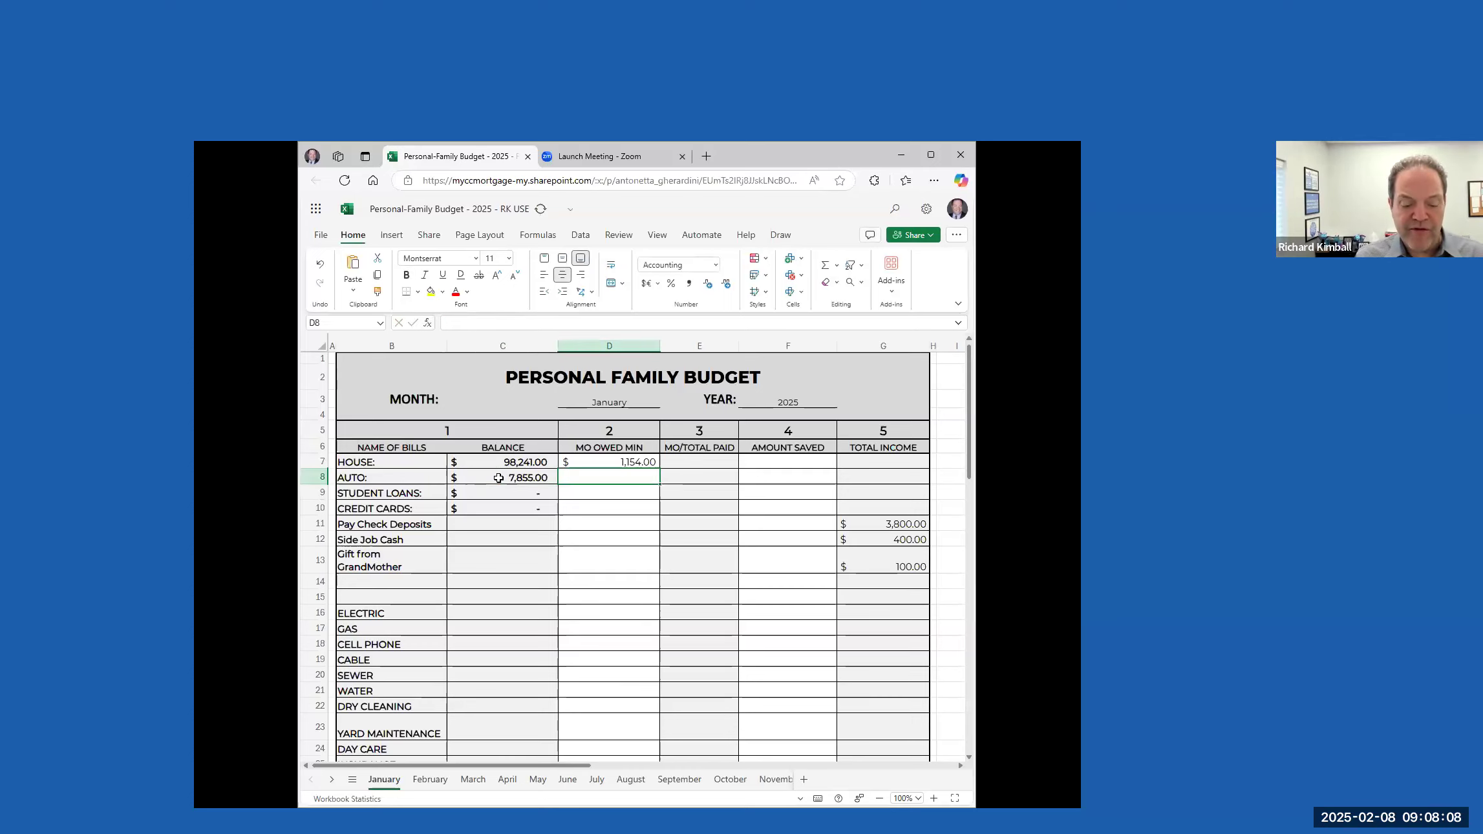
type("2999")
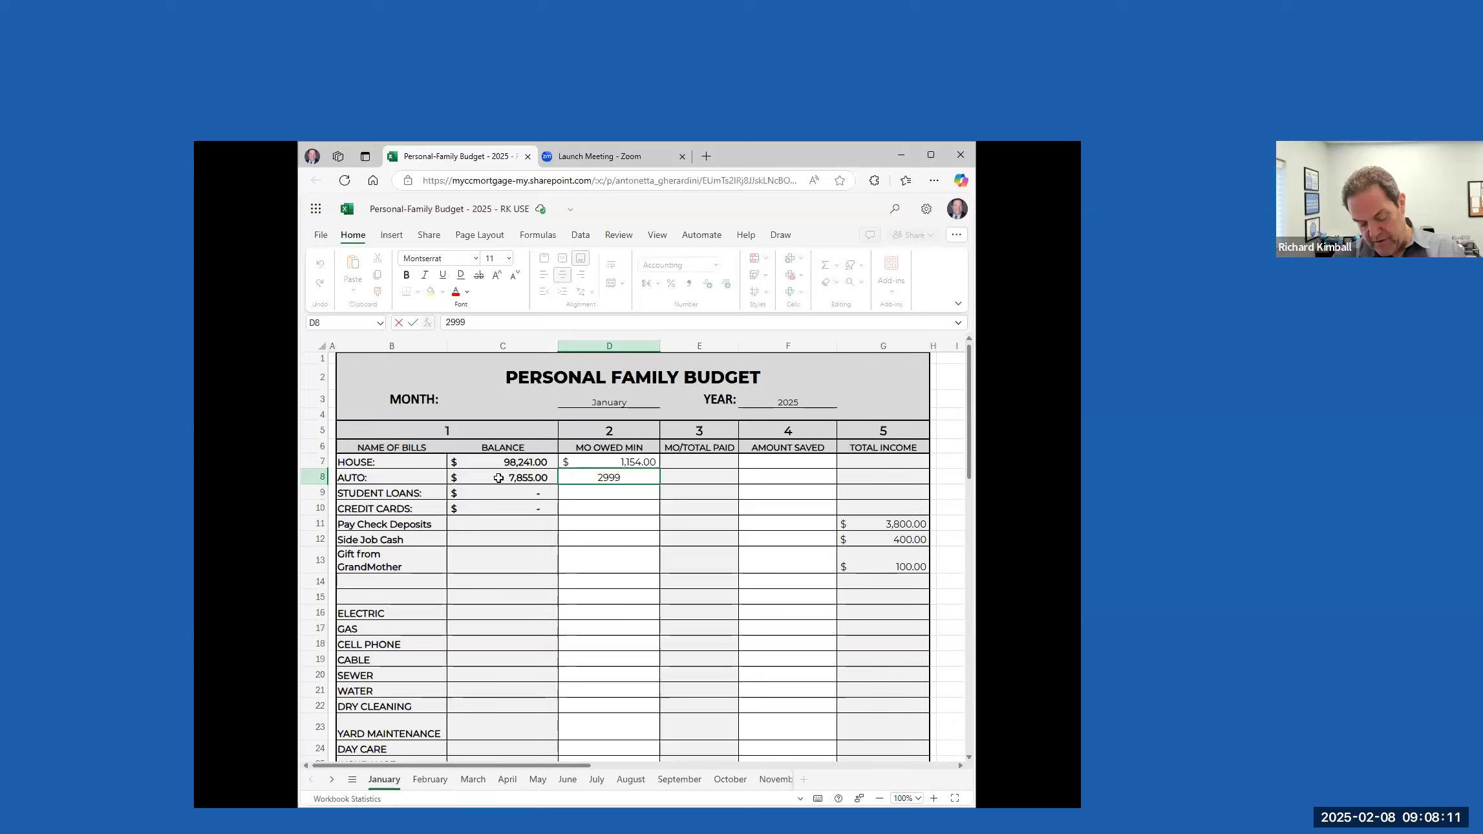
key("BackSpace")
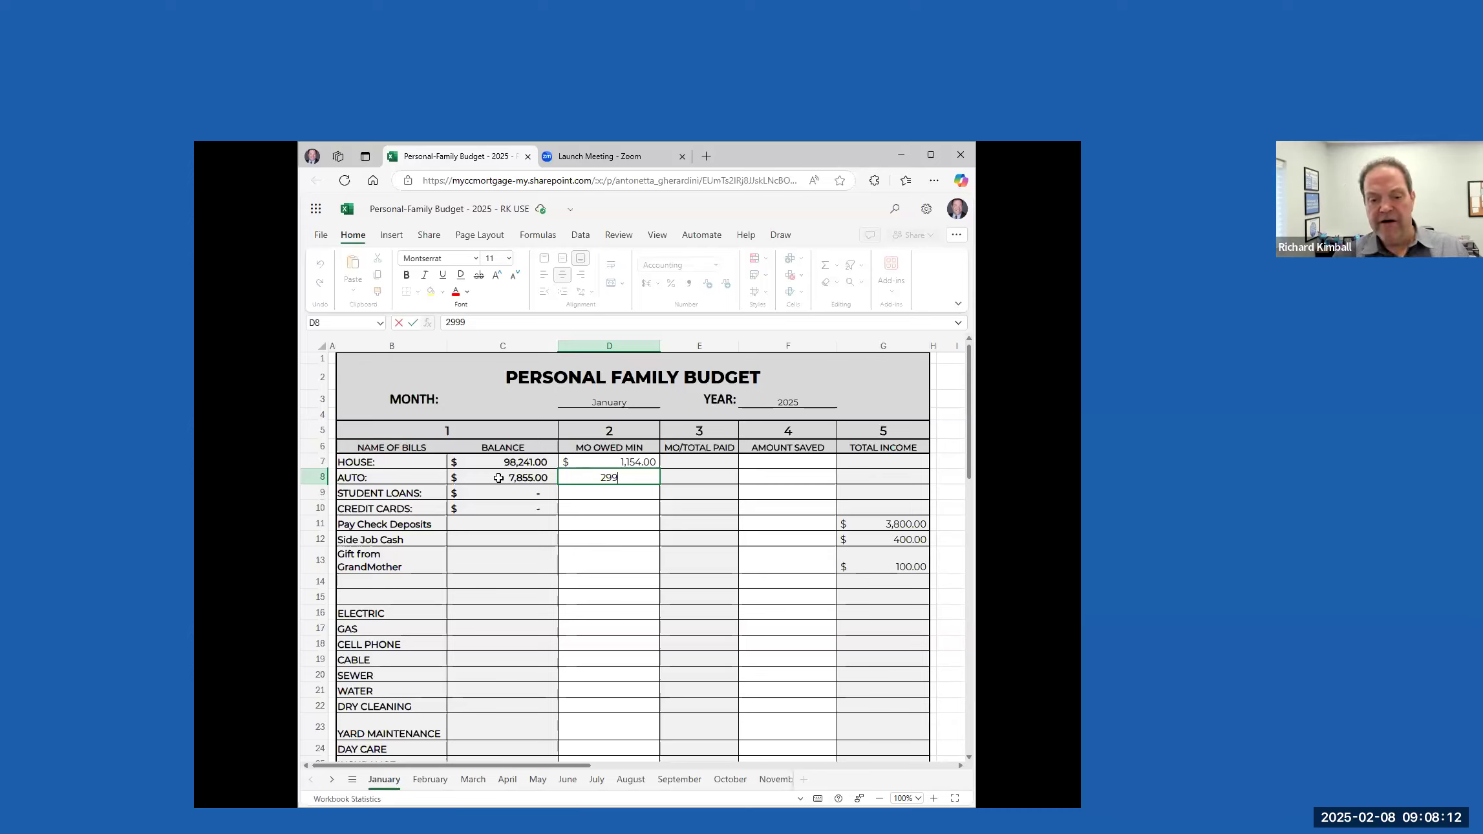
key("Tab")
Set the CREDIT CARDS balance to 442 and its minimum monthly amount owed to 40
left_click(528, 492)
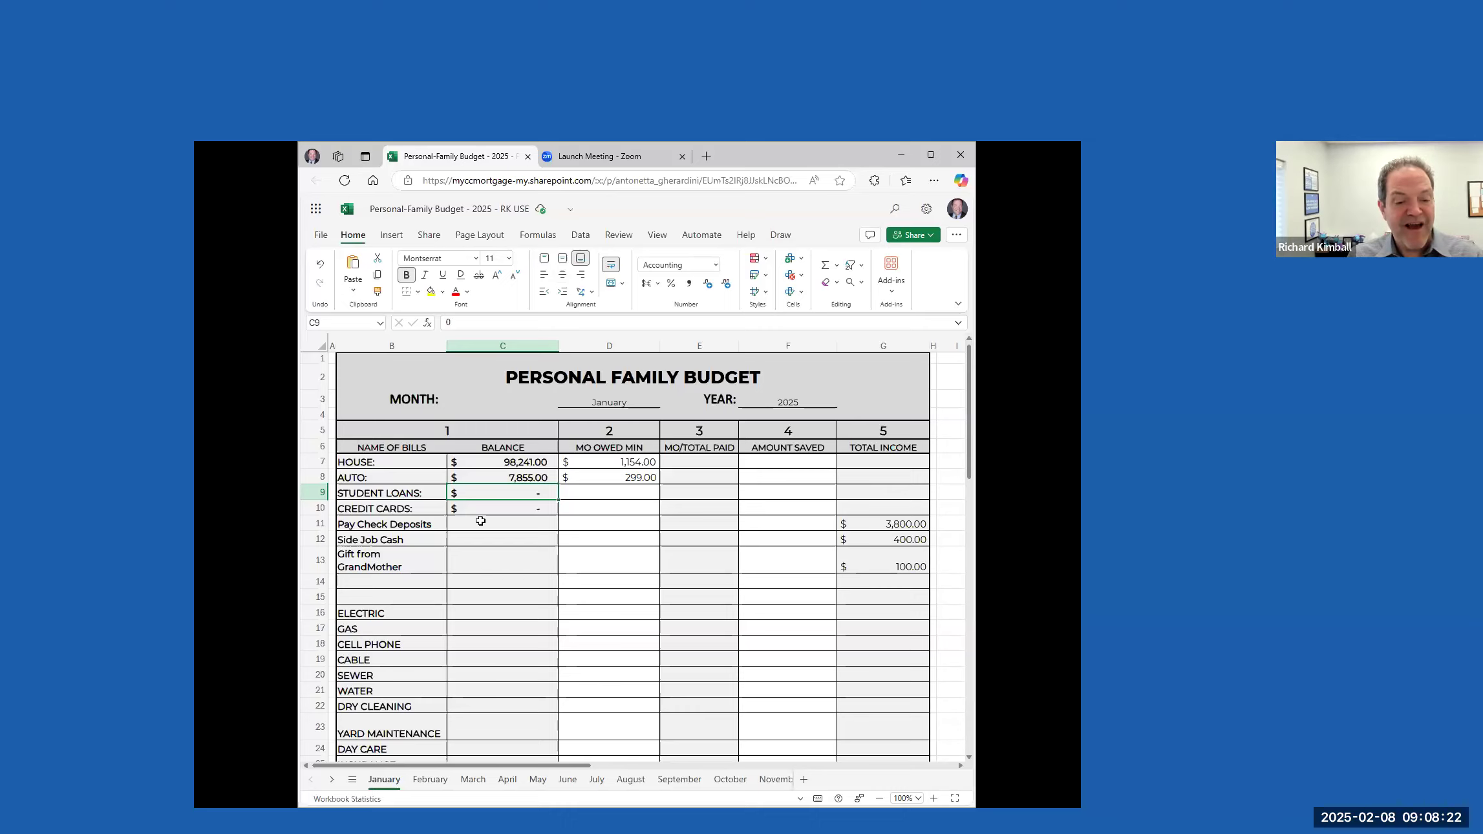
left_click(512, 508)
type("44")
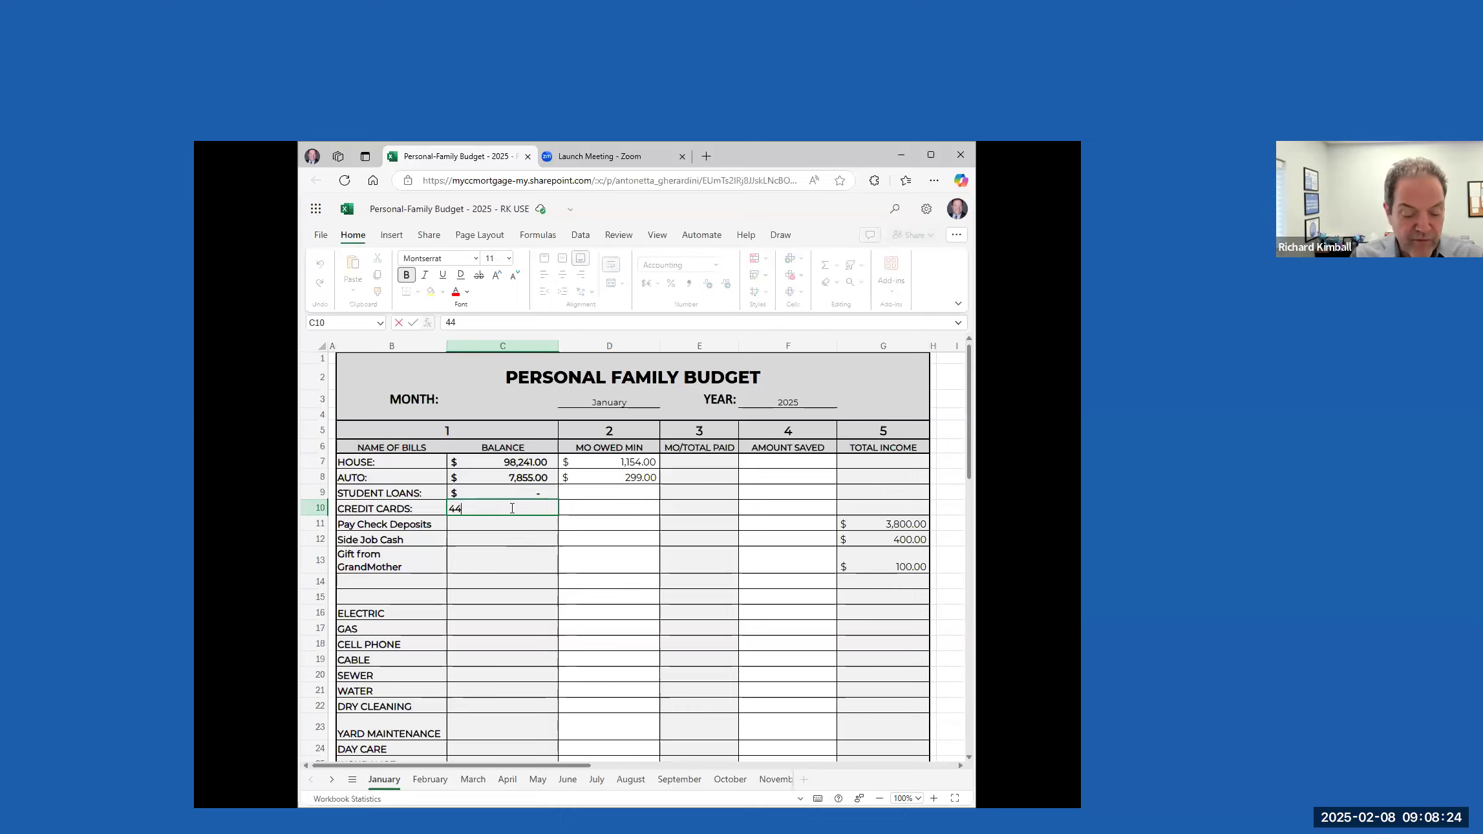
type("2")
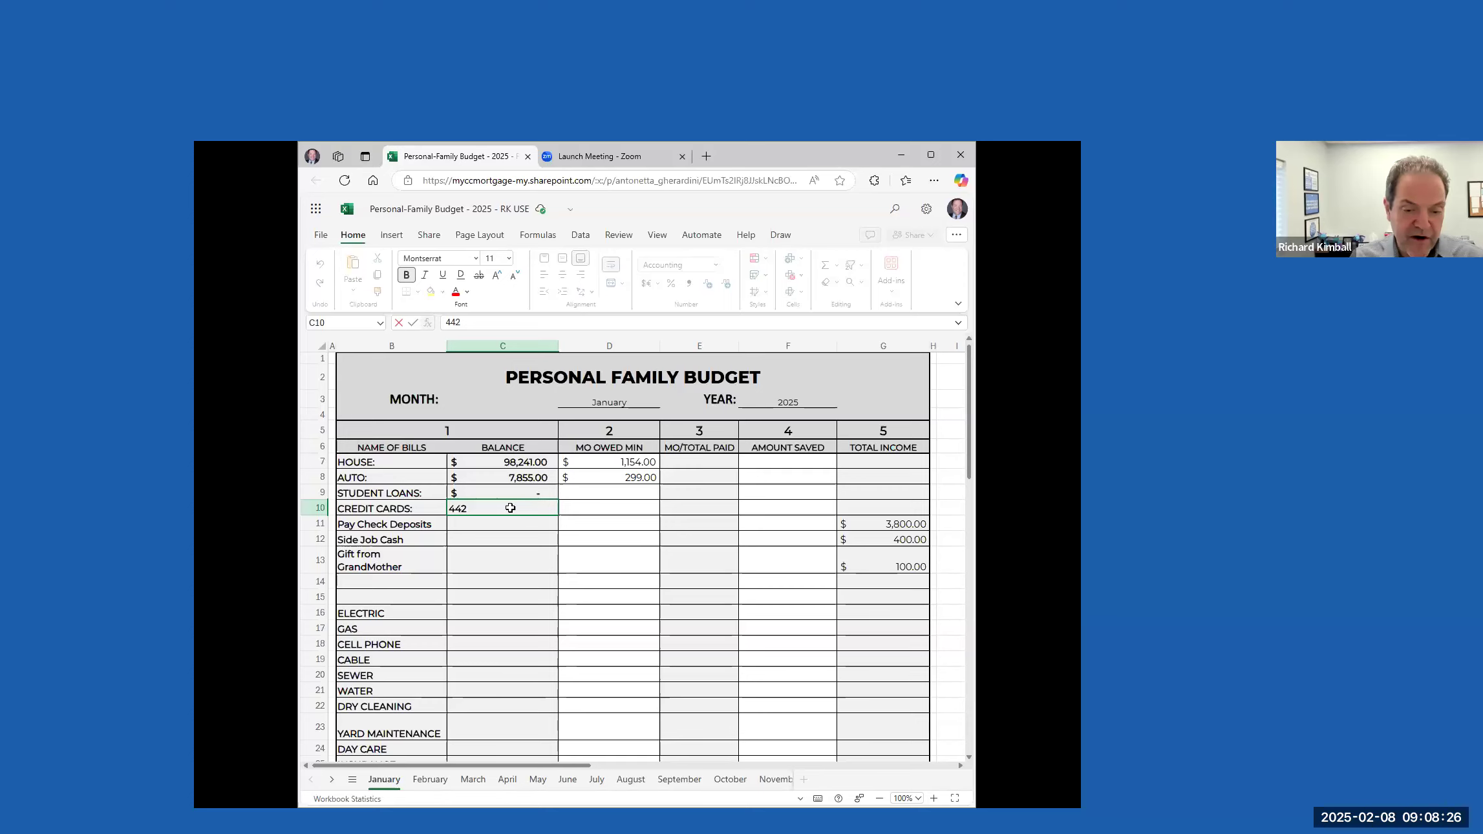
key("Tab")
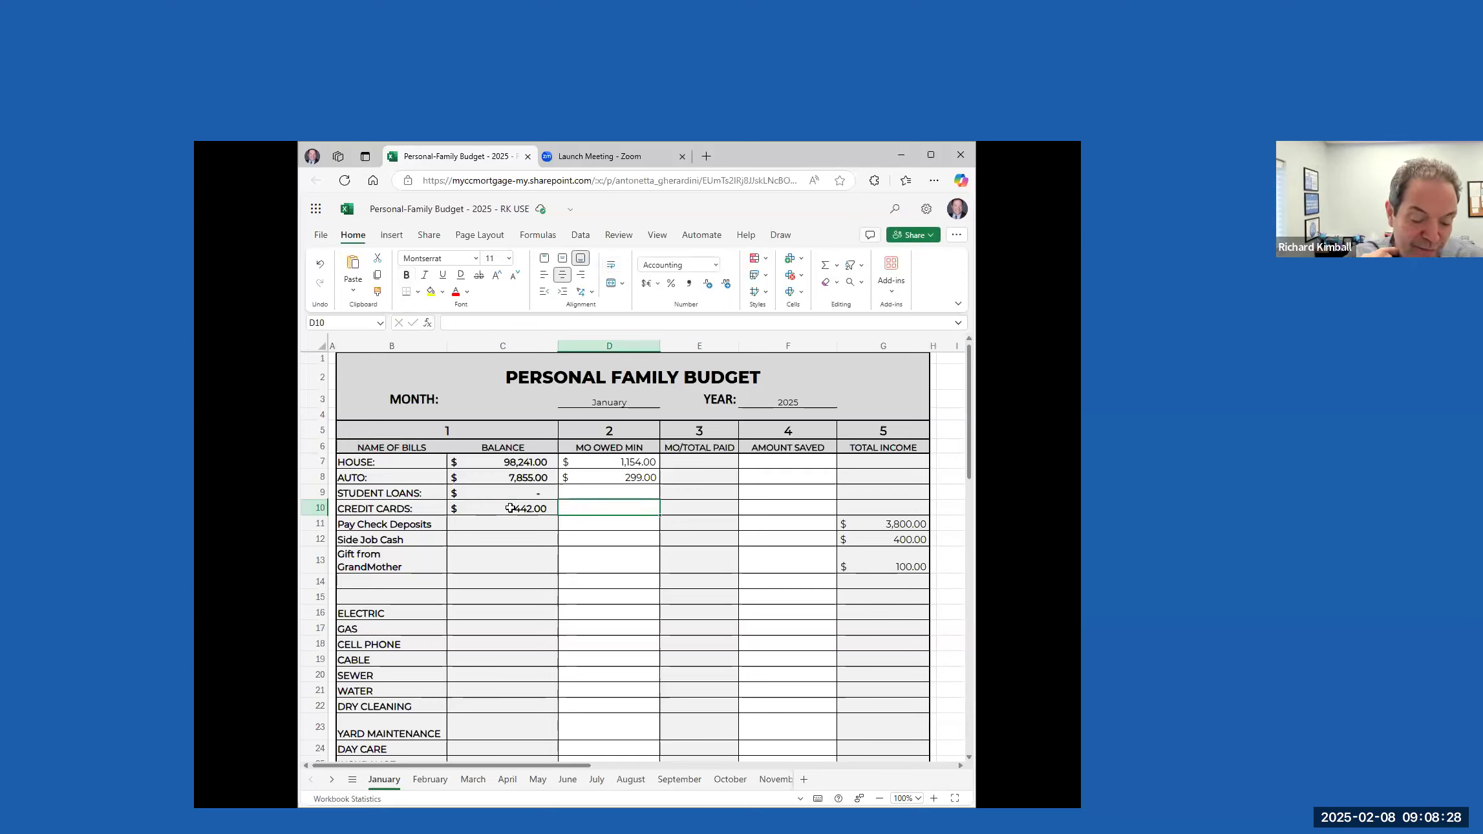
type("40")
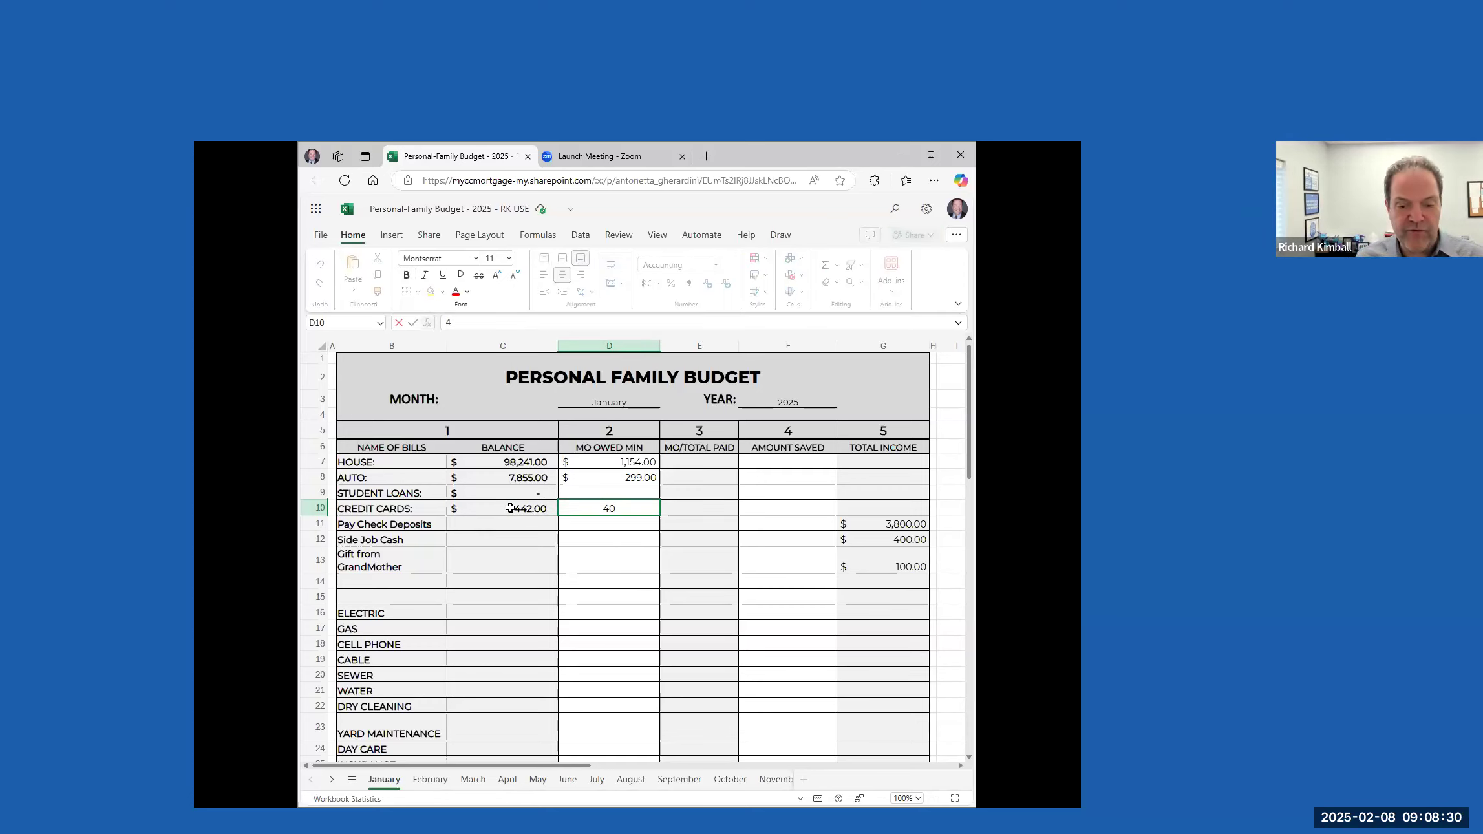
key("Tab")
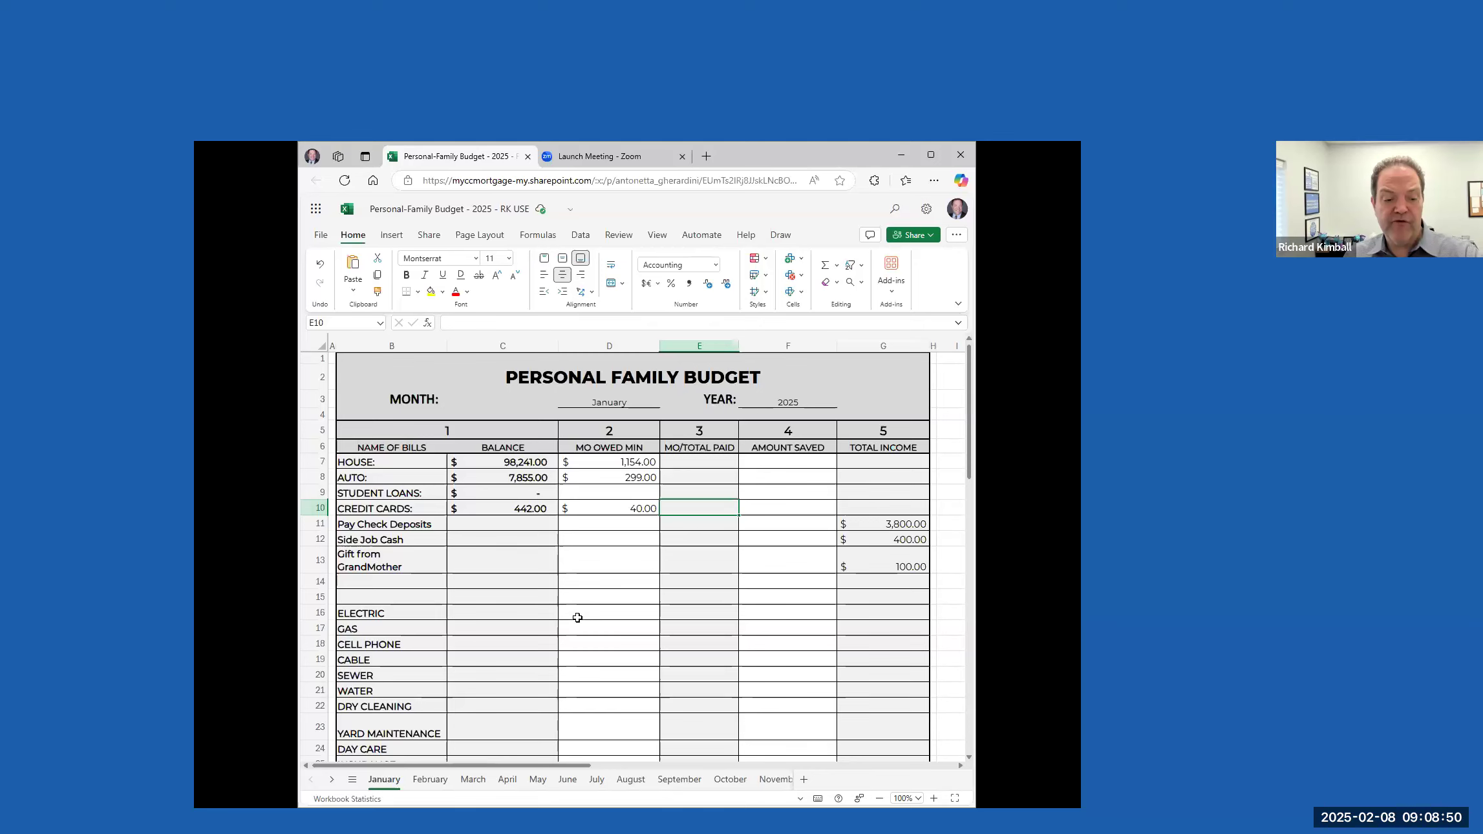
Enter minimum monthly amounts owed of 44 for ELECTRIC and 88 for the GAS row directly below it
scroll(582, 617, "down", 2)
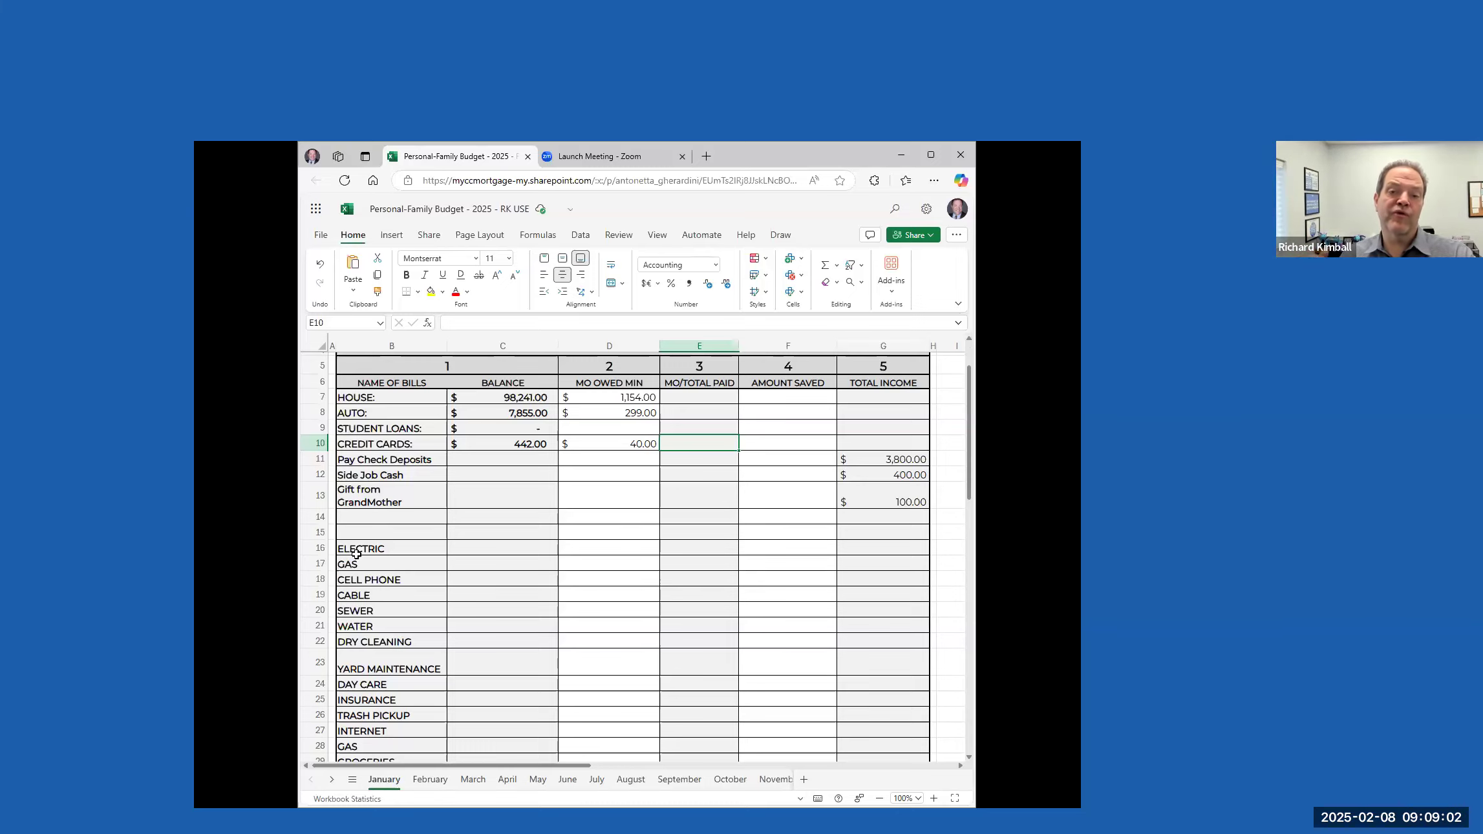
left_click(609, 549)
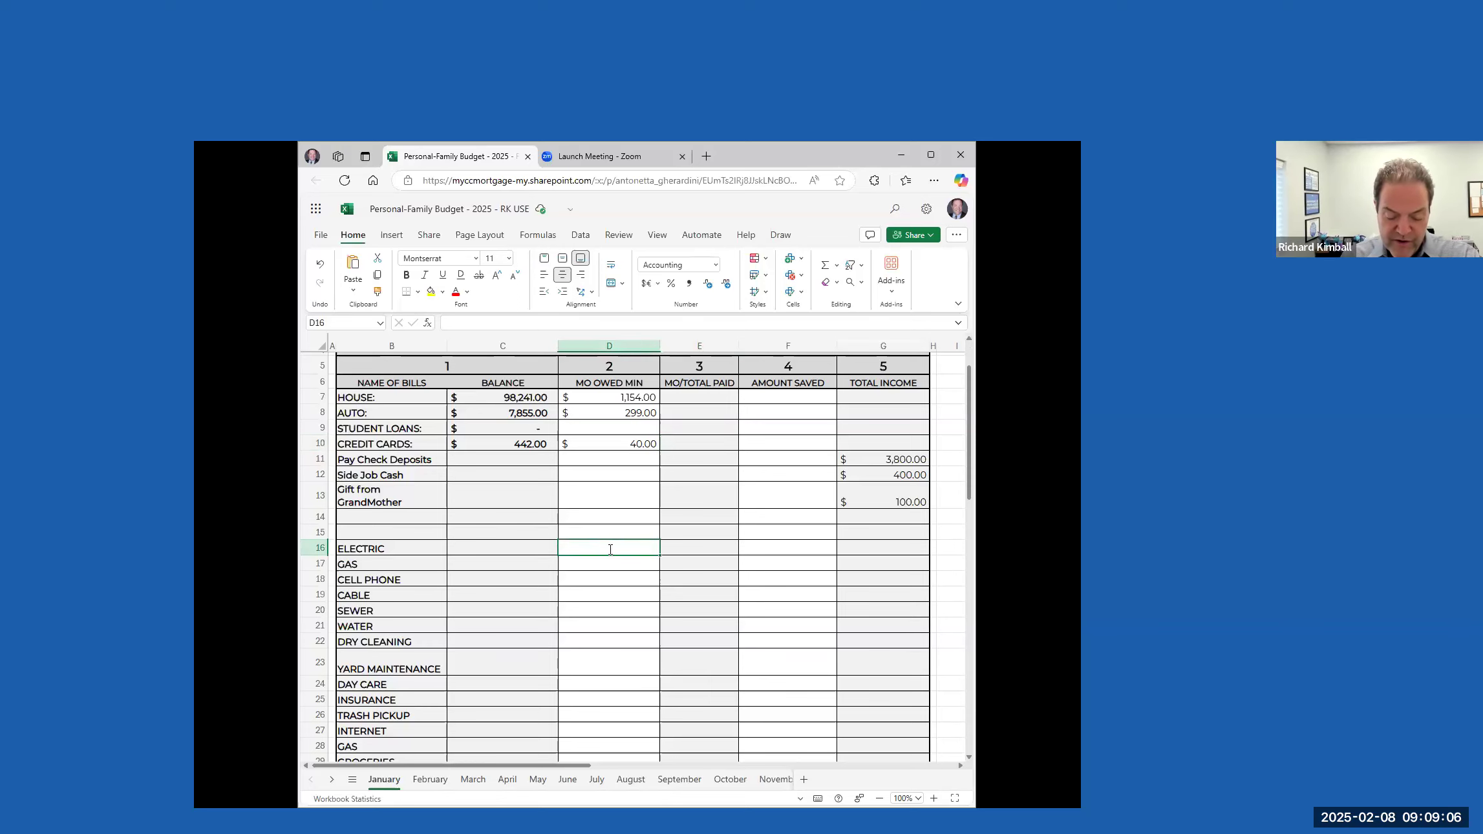
type("44")
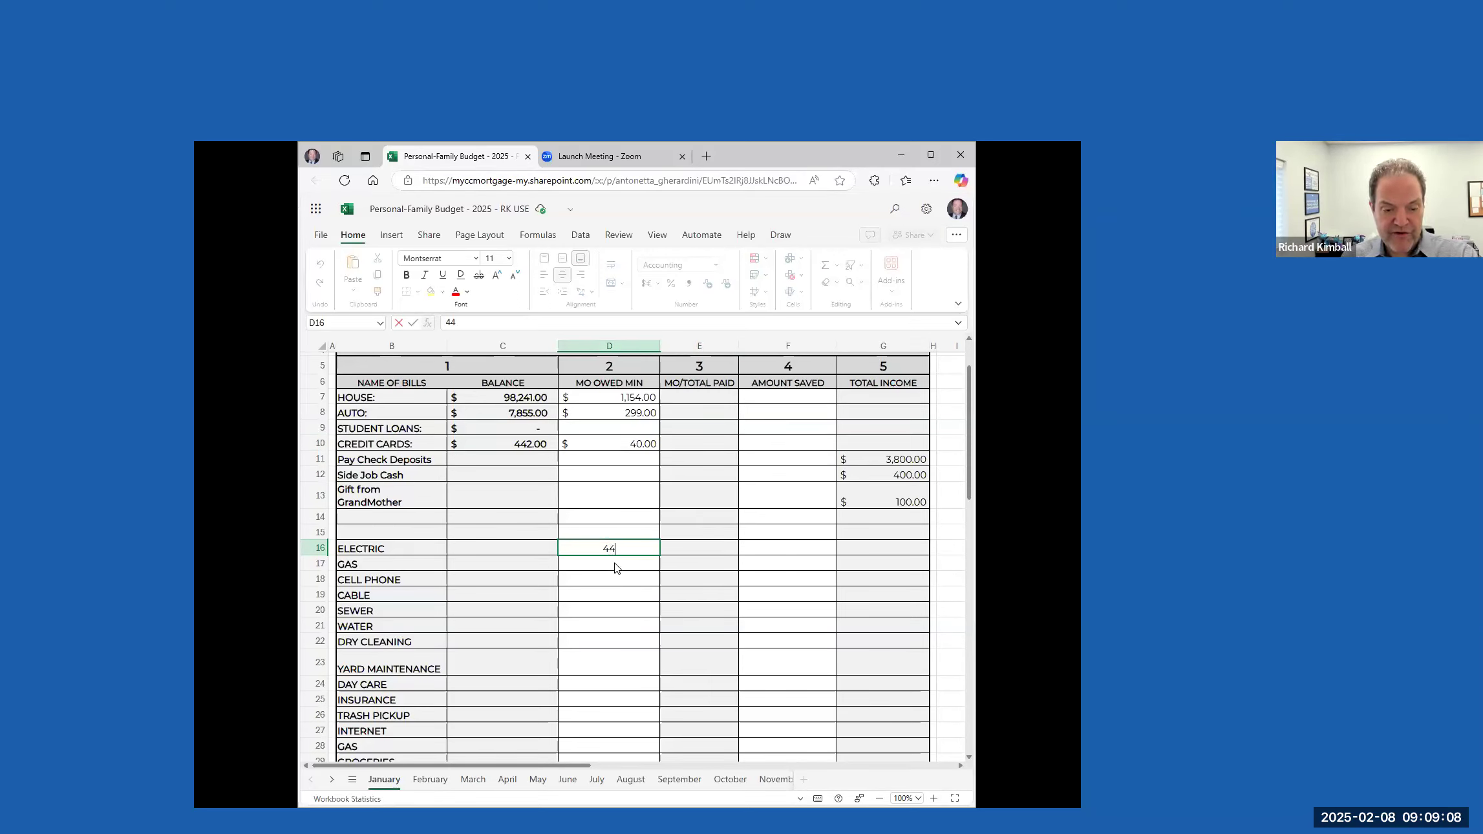
left_click(614, 567)
type("88")
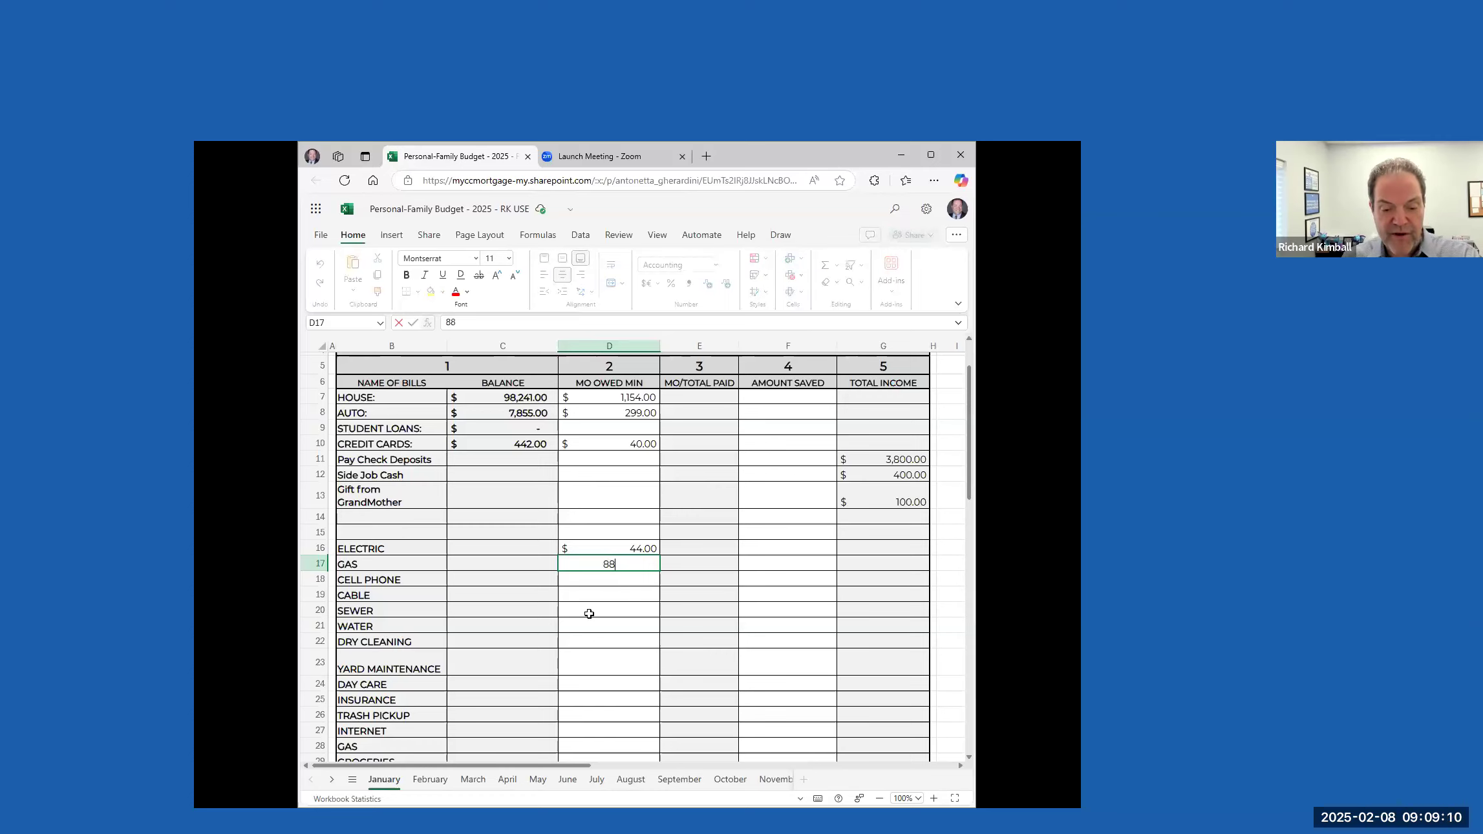
Enter minimum monthly amounts owed of 55 for CELL PHONE and 129 for CABLE
left_click(628, 582)
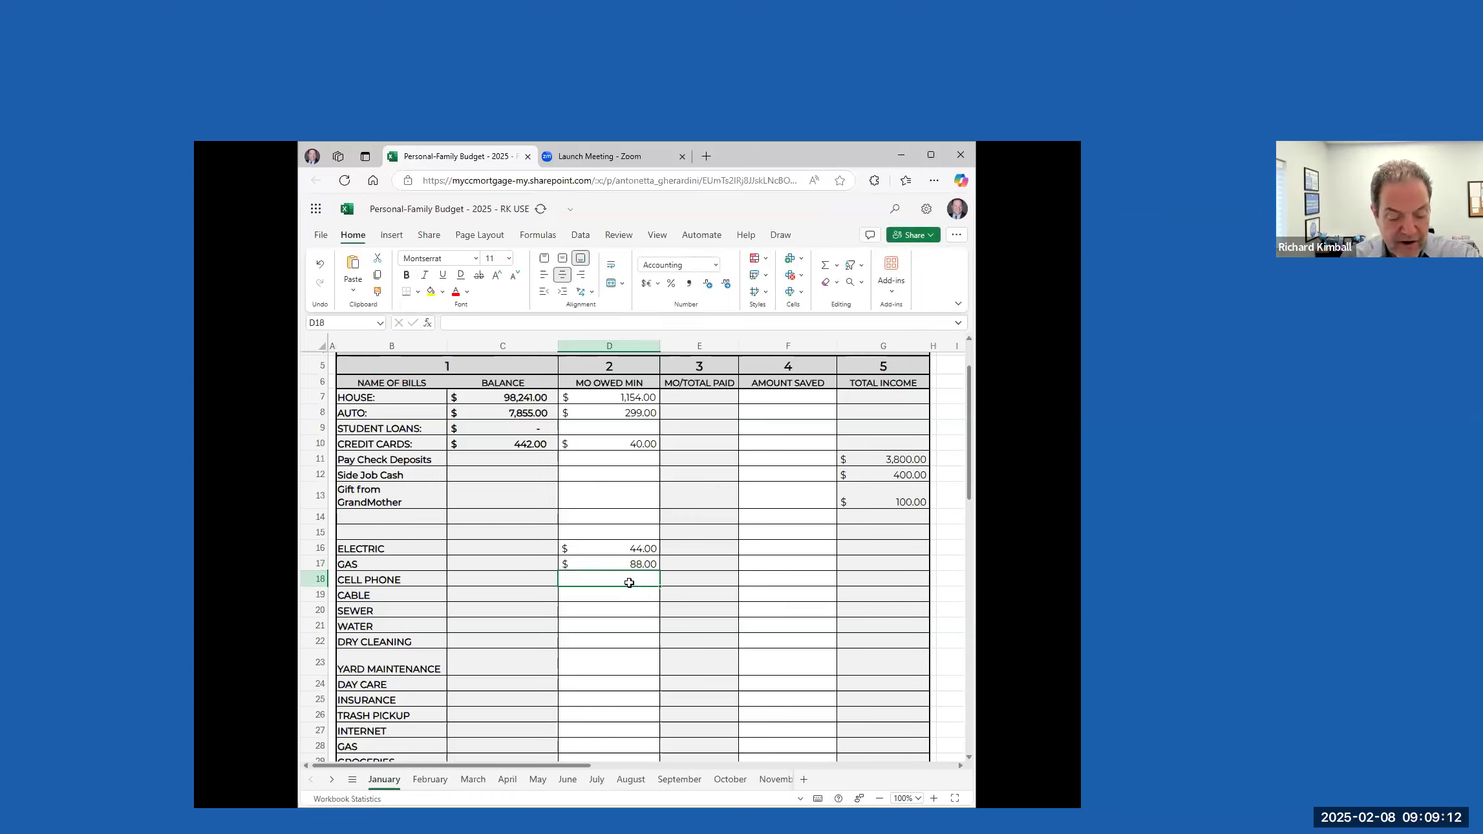
type("55")
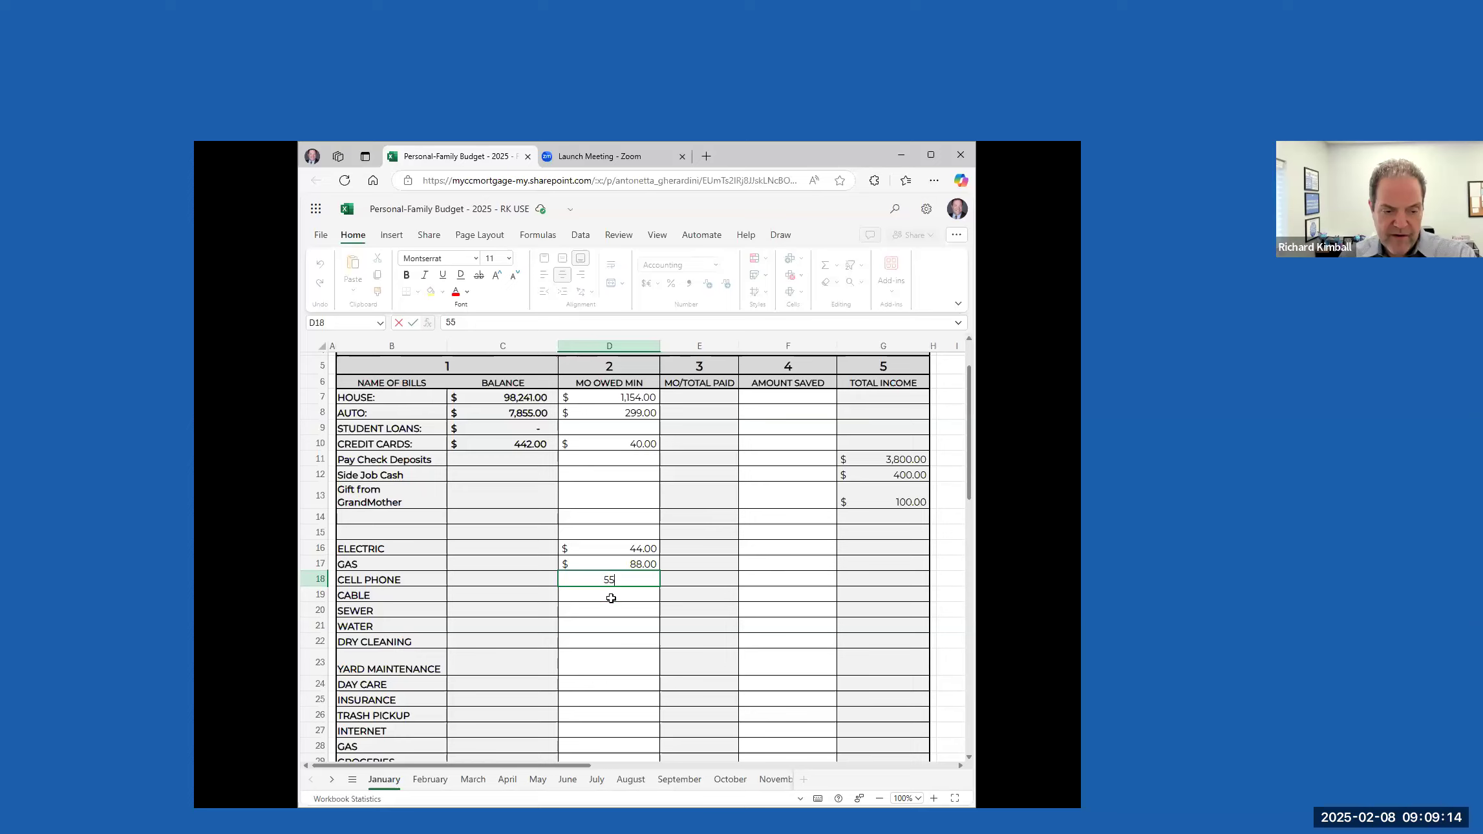
left_click(610, 598)
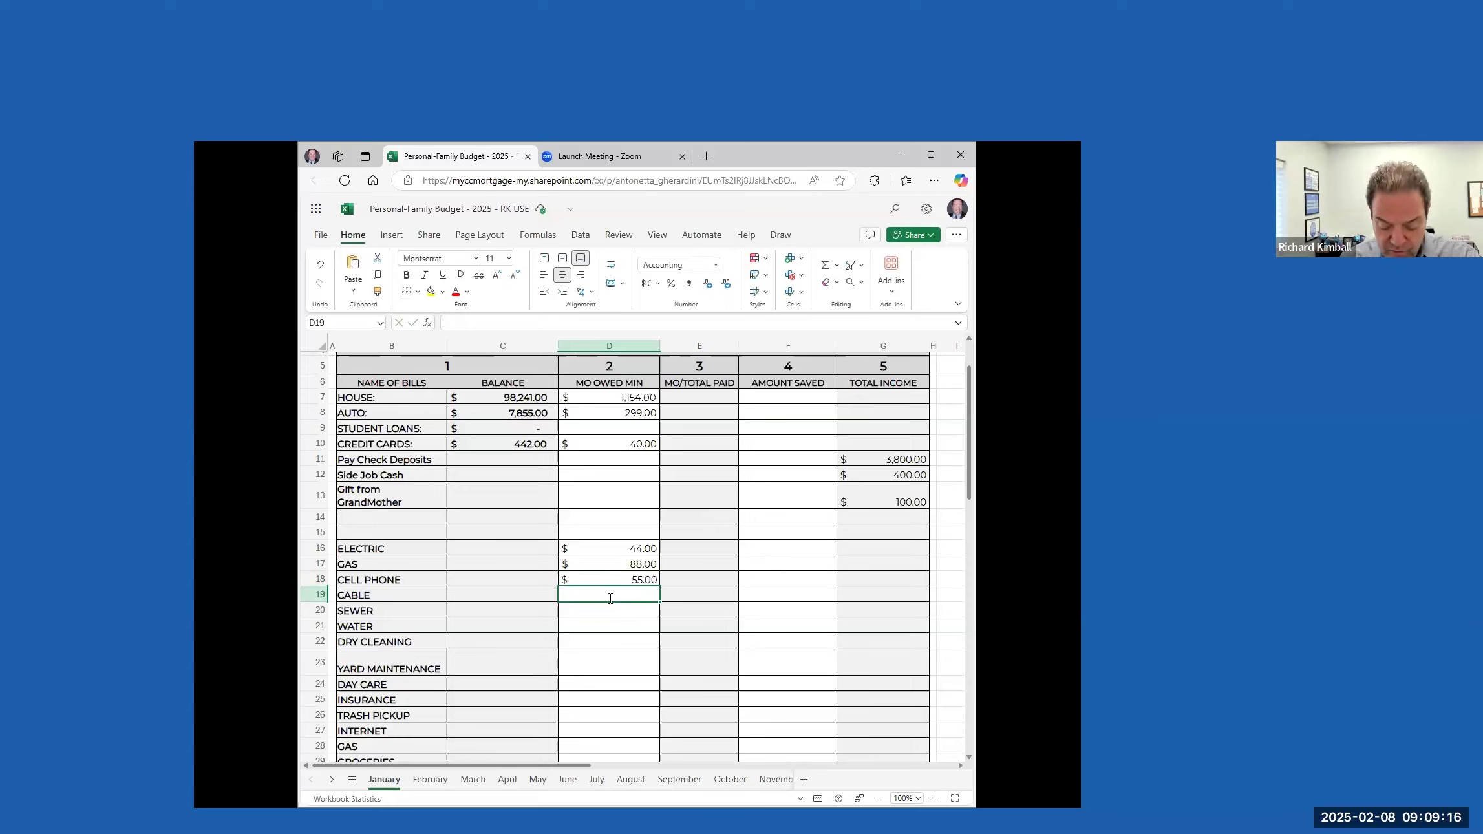
type("129")
Enter minimum monthly amounts owed of 33 for WATER and 70 for INSURANCE
left_click(617, 620)
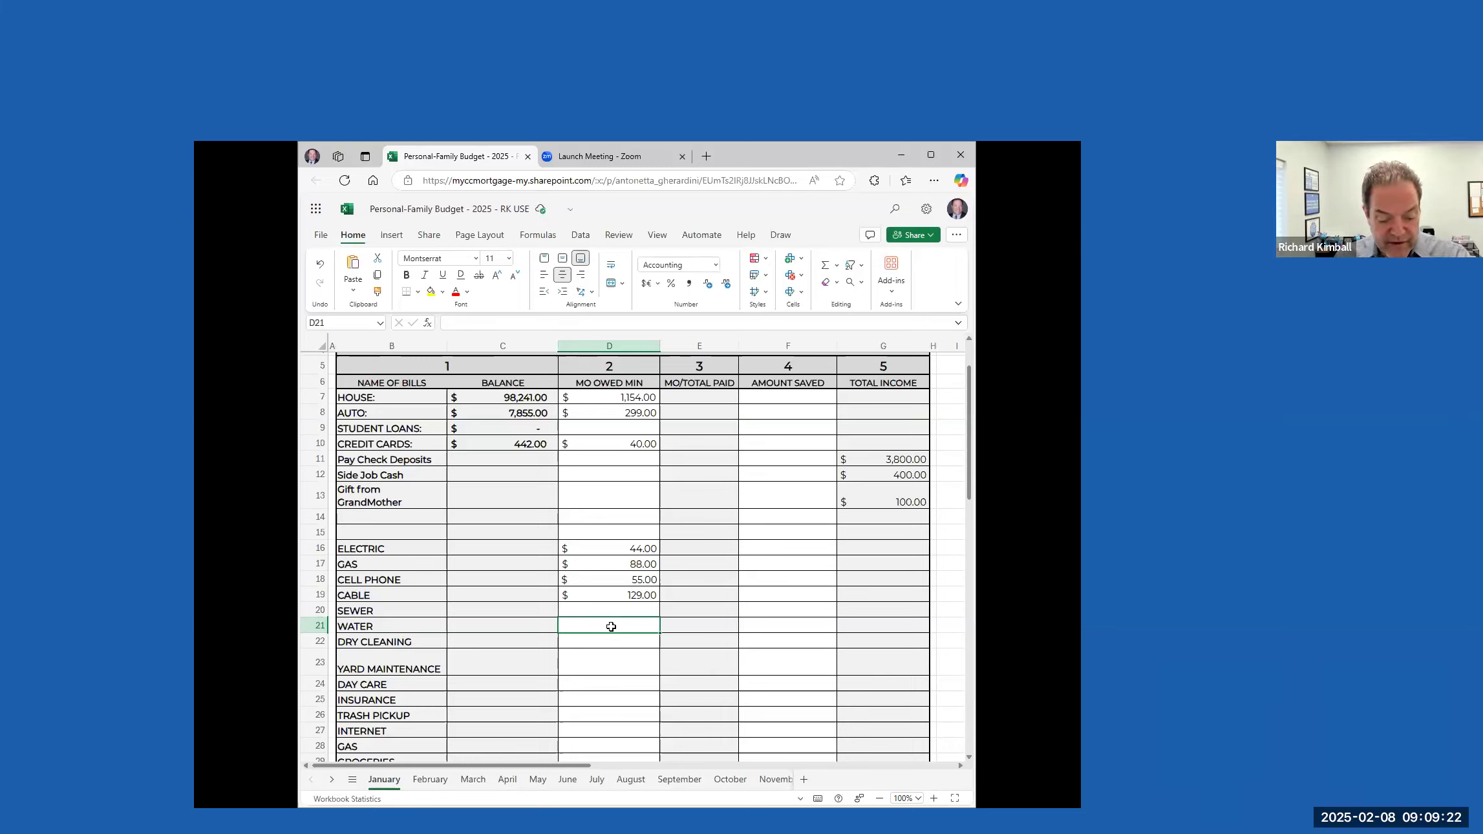
type("33")
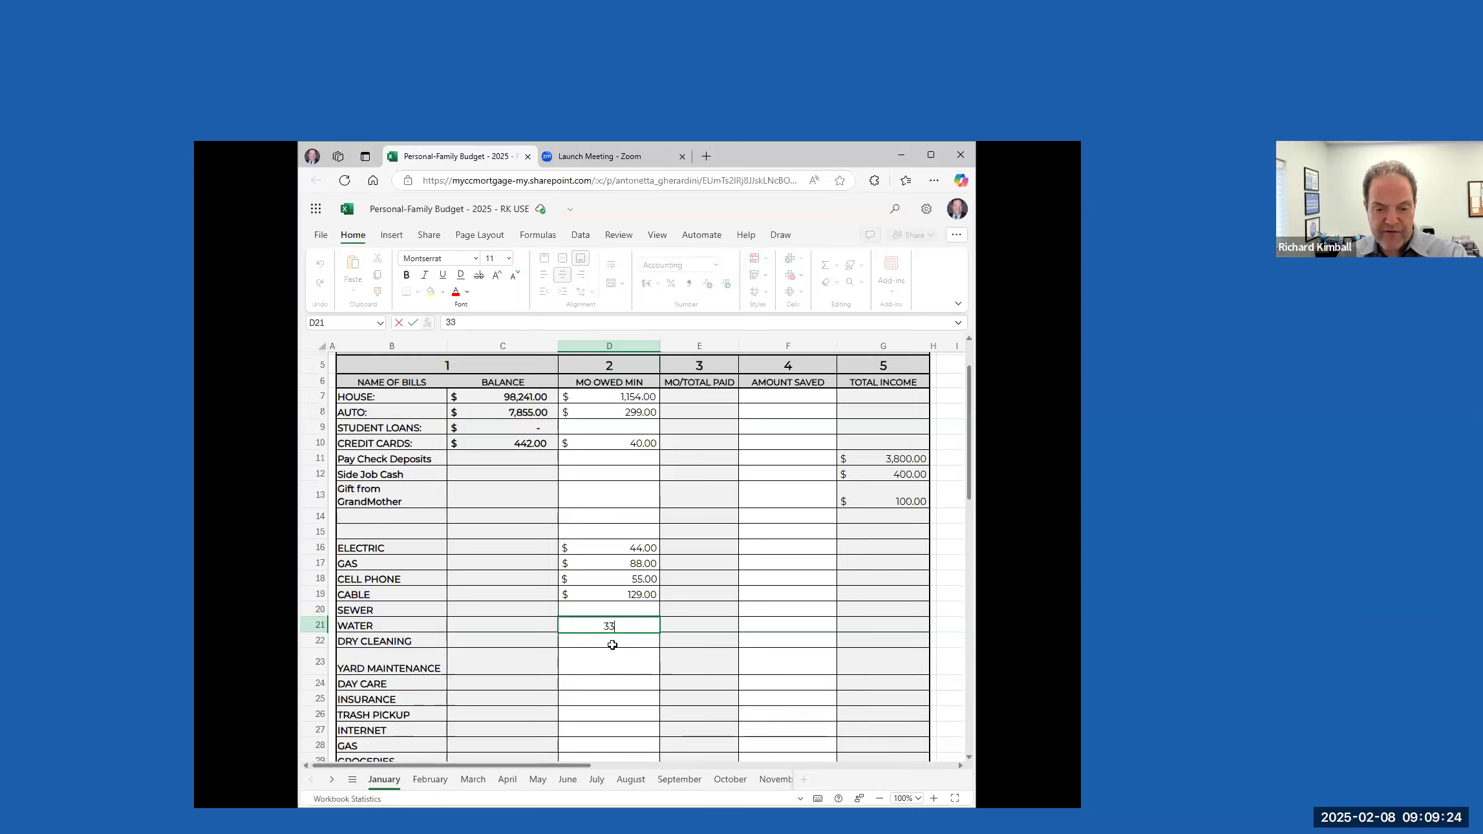
scroll(589, 530, "down", 5)
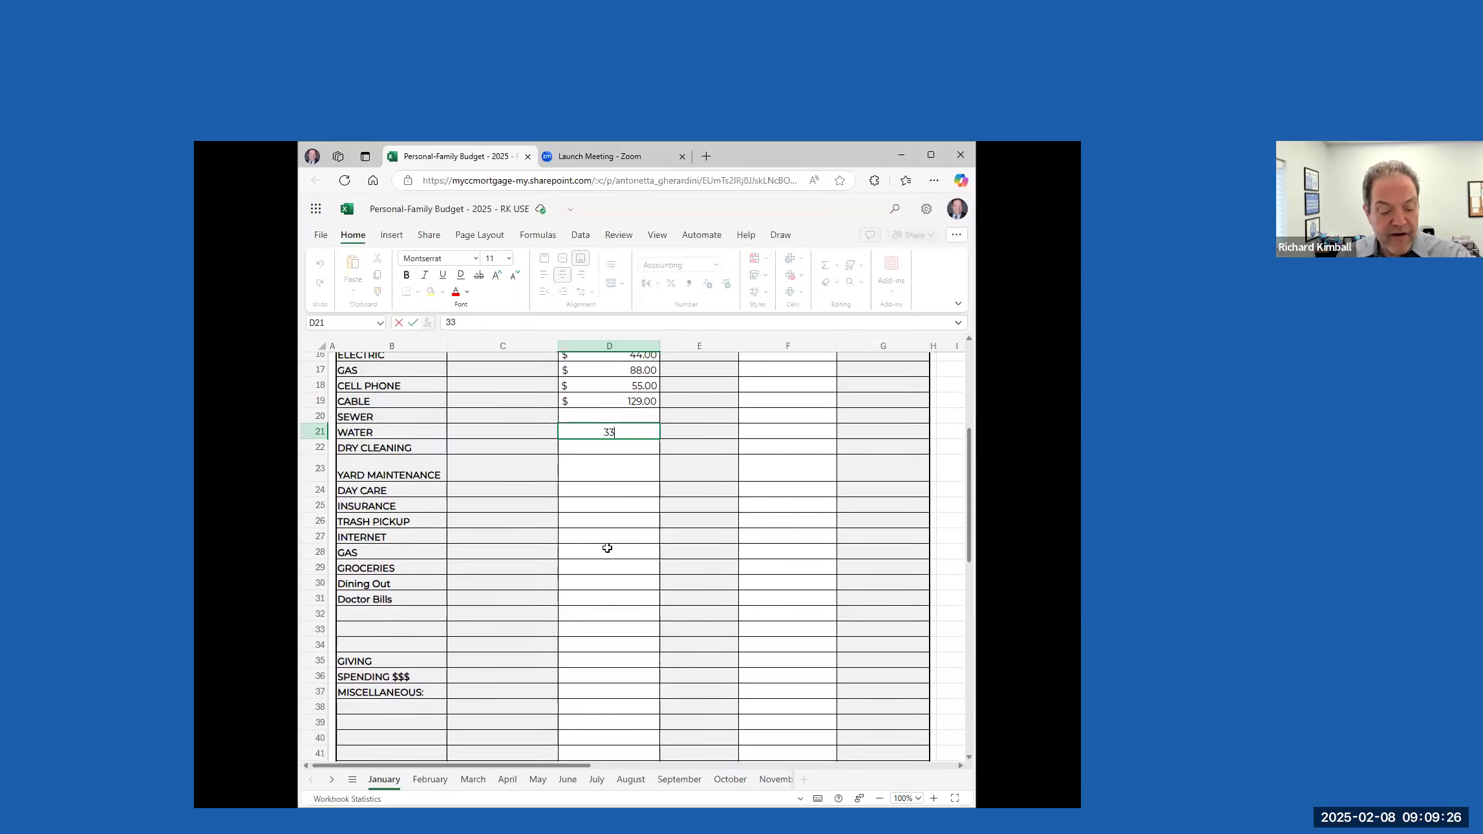
left_click(607, 462)
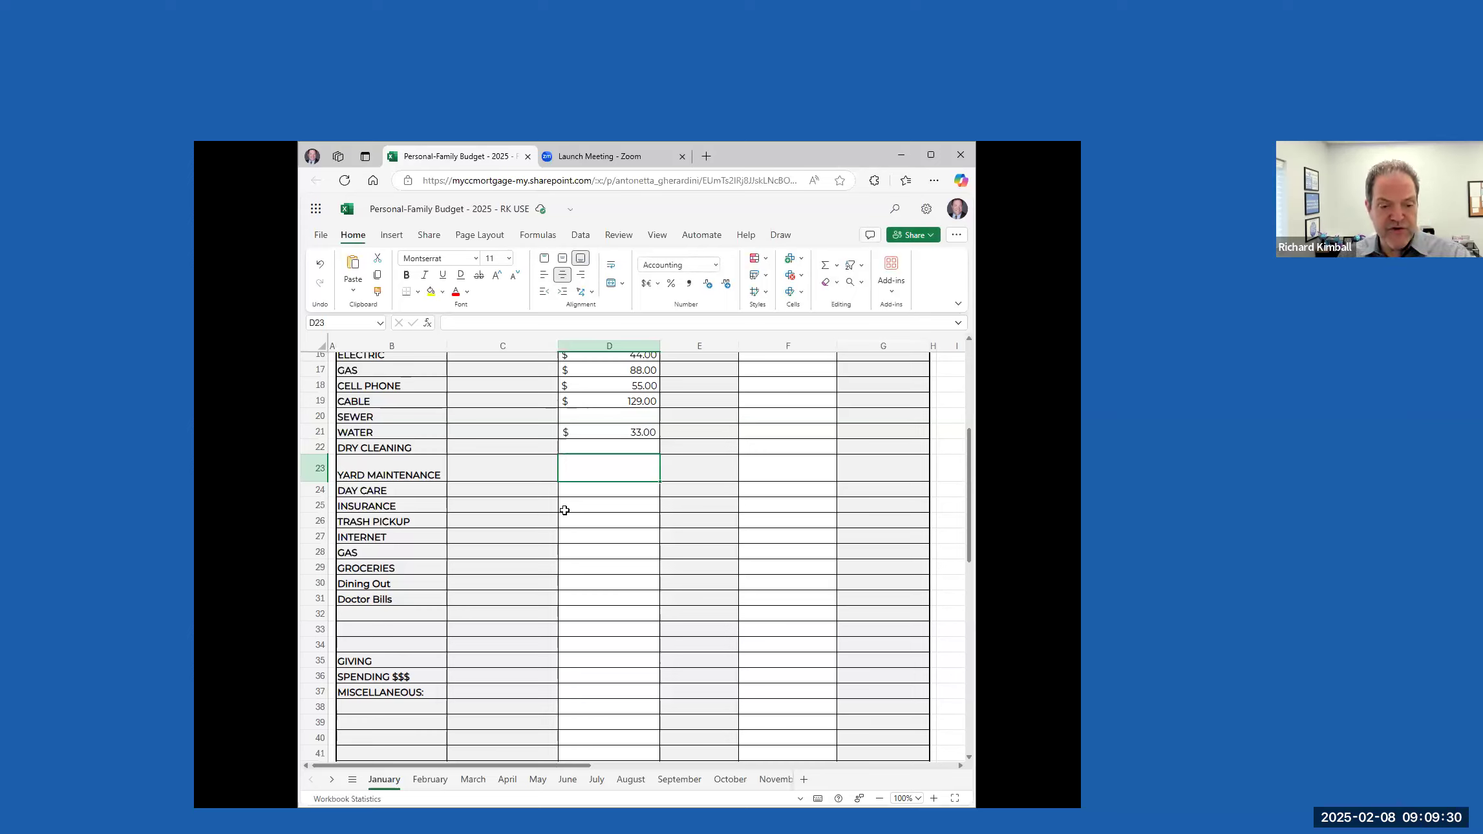
left_click(599, 505)
type("70")
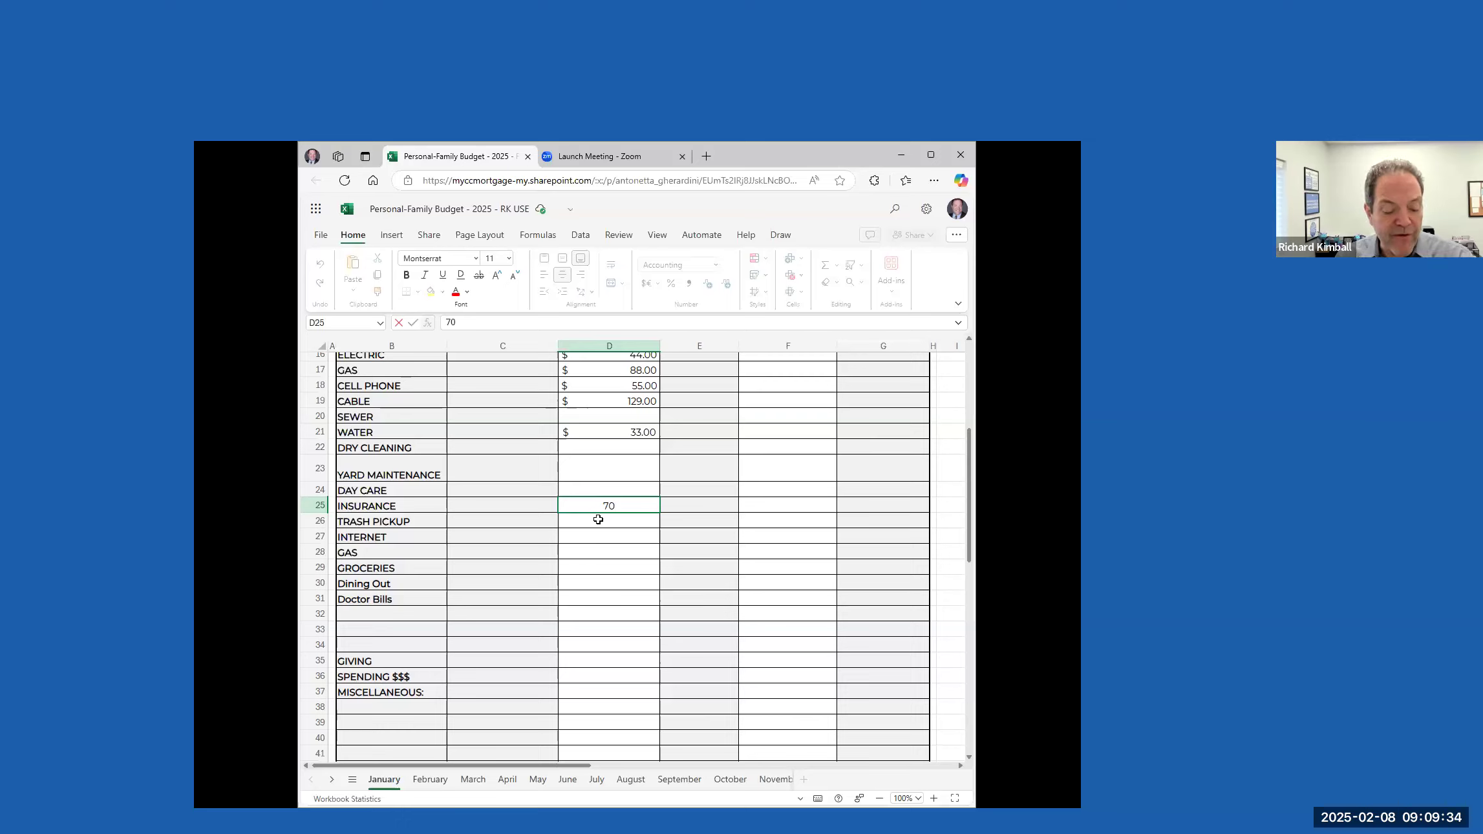
key("Return")
Enter minimum monthly amounts owed of 99 for INTERNET and 240 for the GAS row below it
left_click(605, 537)
type("99")
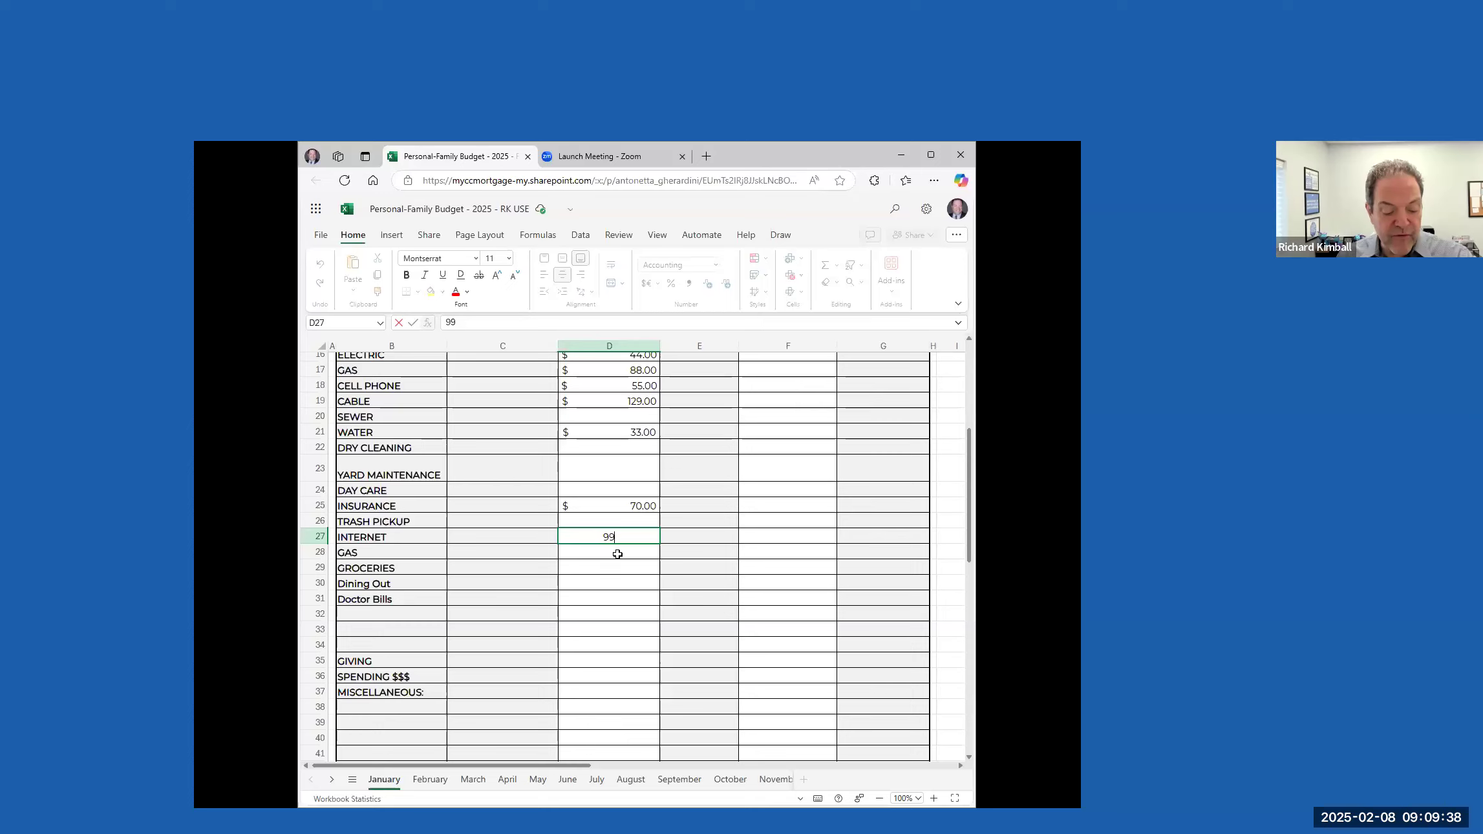
left_click(618, 553)
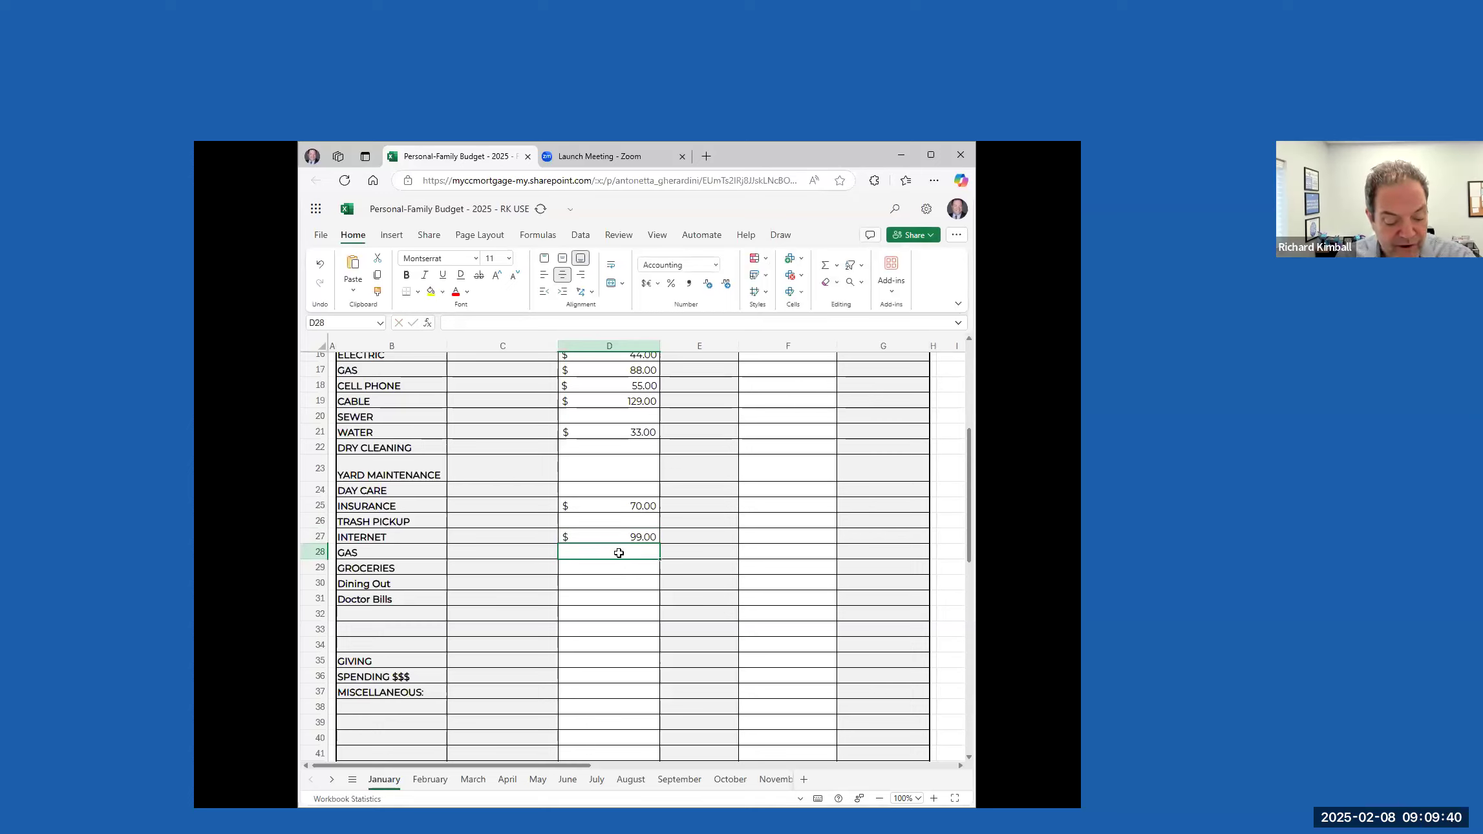
type("240")
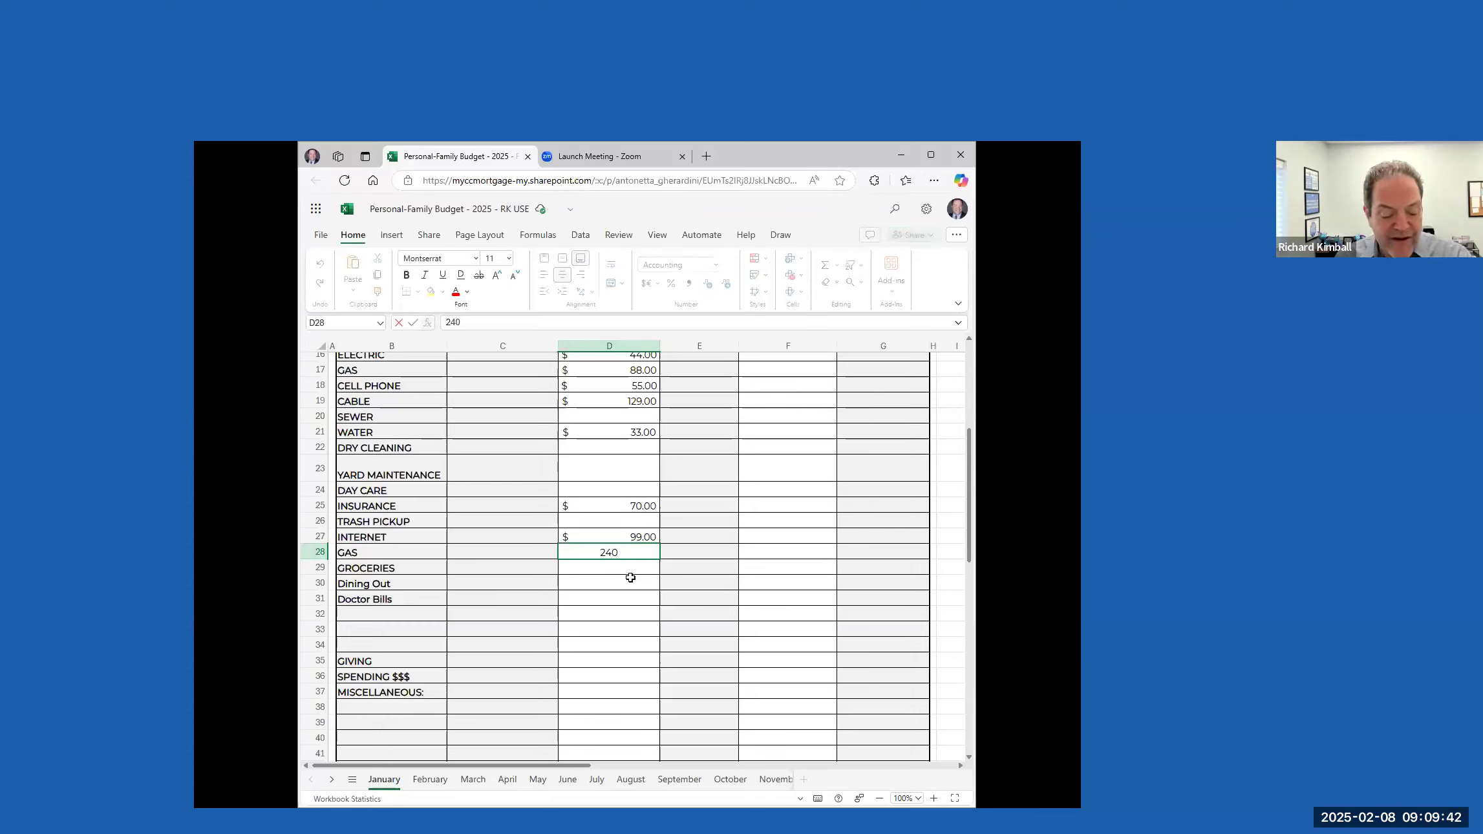
Enter minimum monthly amounts owed of 500 for GROCERIES and 425 for Dining Out
left_click(638, 573)
type("500")
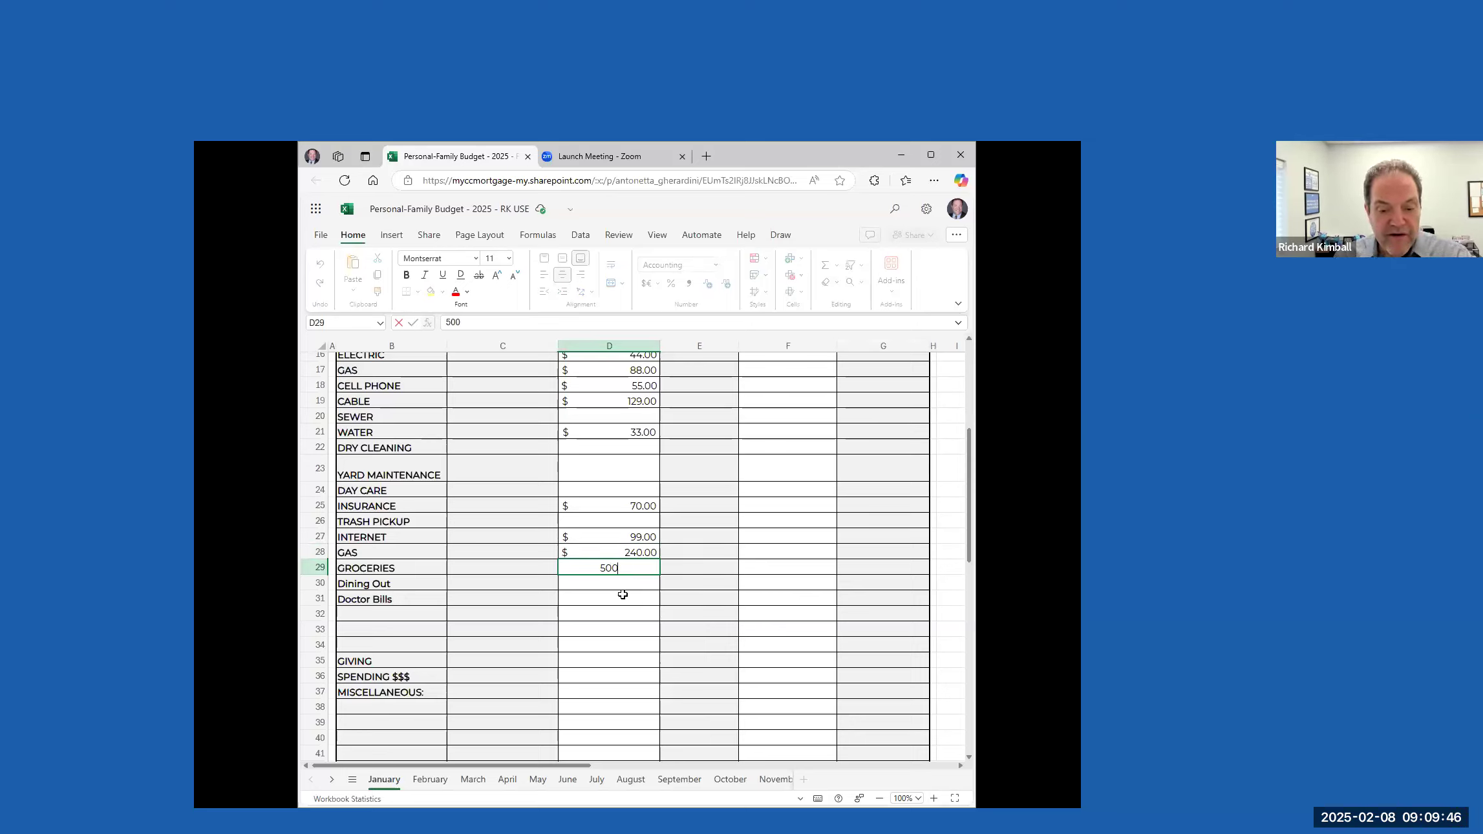
left_click(630, 584)
type("425")
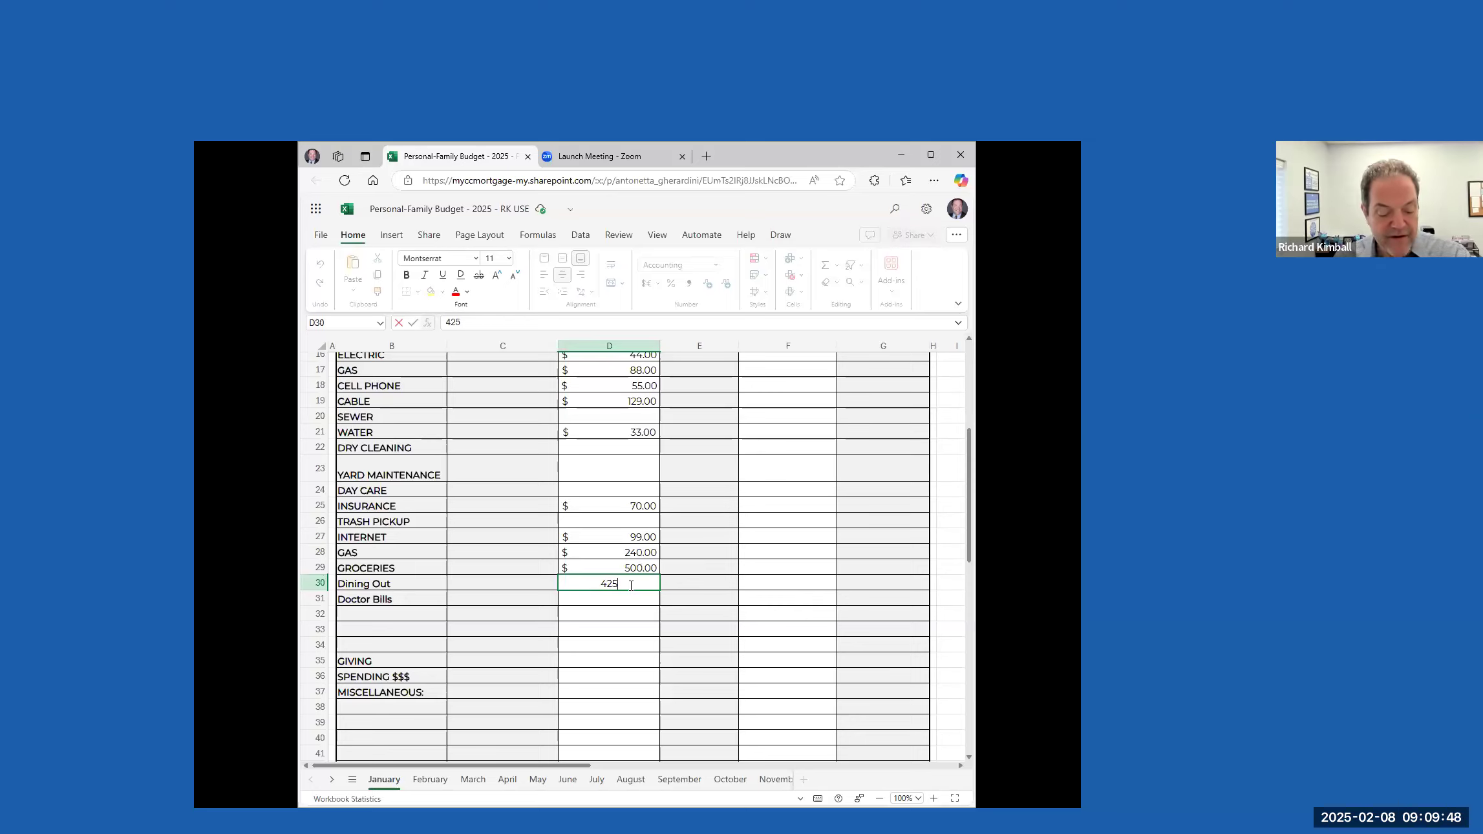
Enter 125 as the minimum monthly amount owed for Doctor Bills
left_click(619, 600)
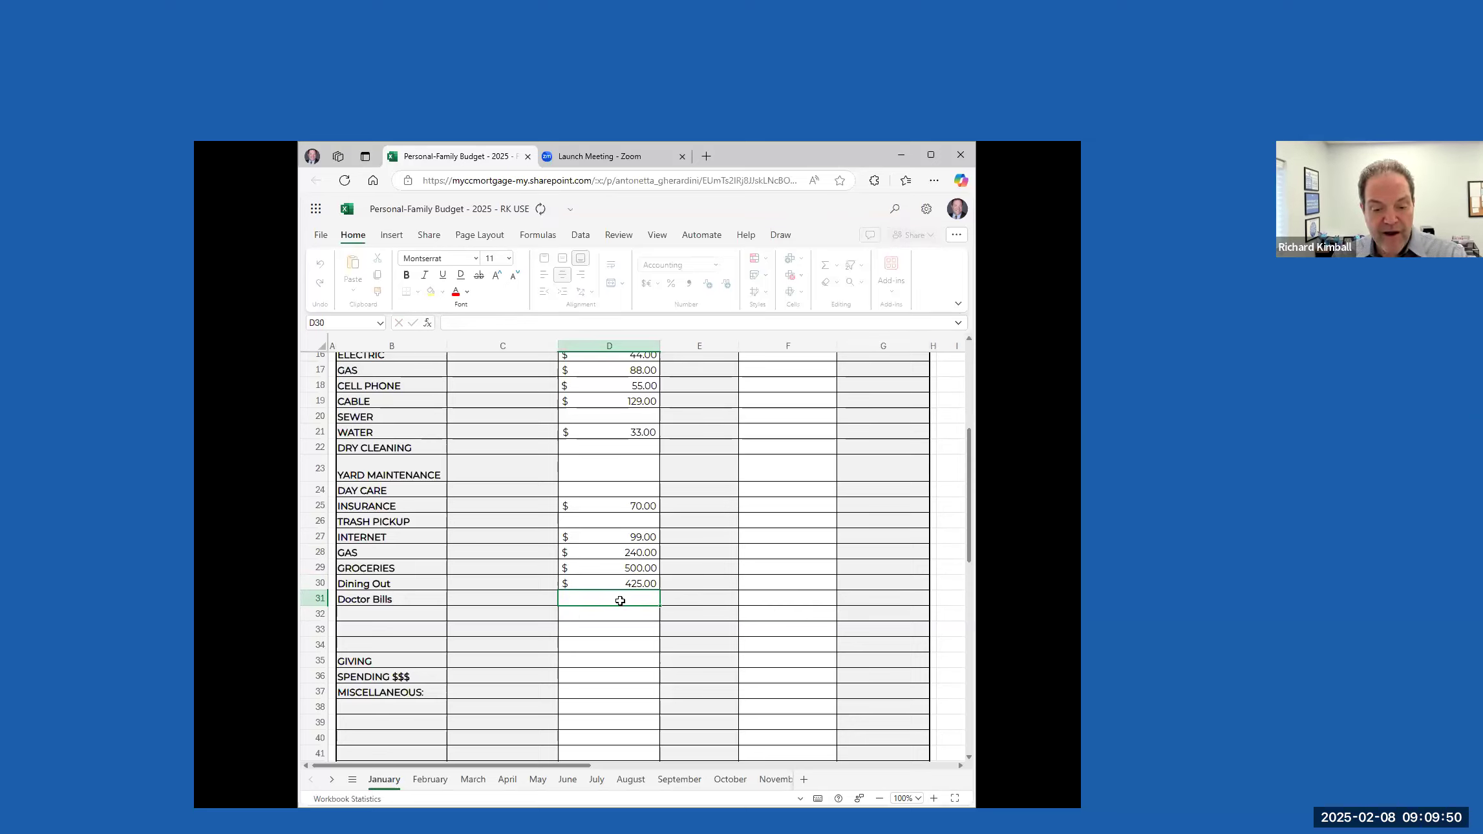
type("125")
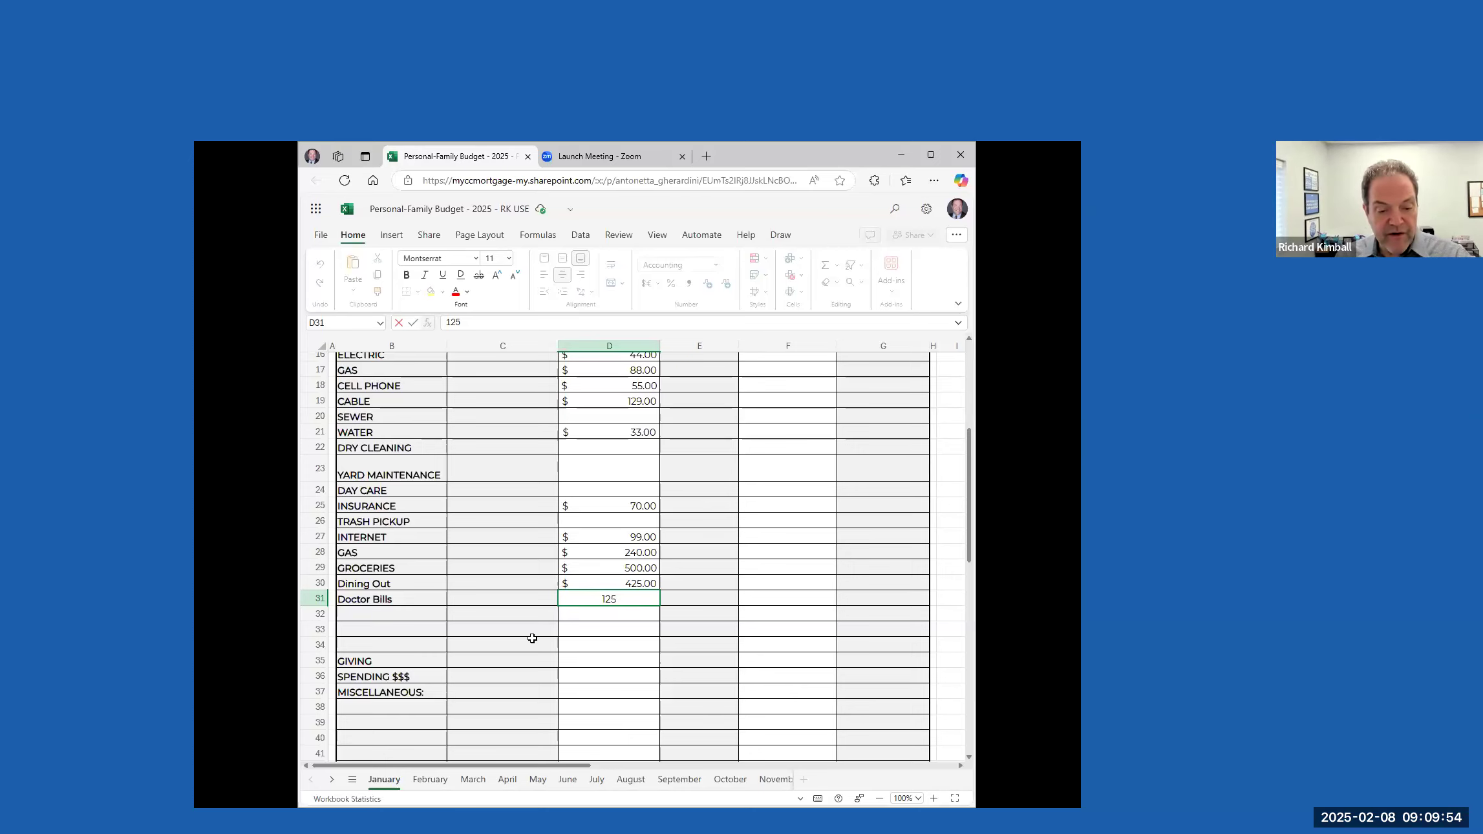
scroll(589, 628, "down", 2)
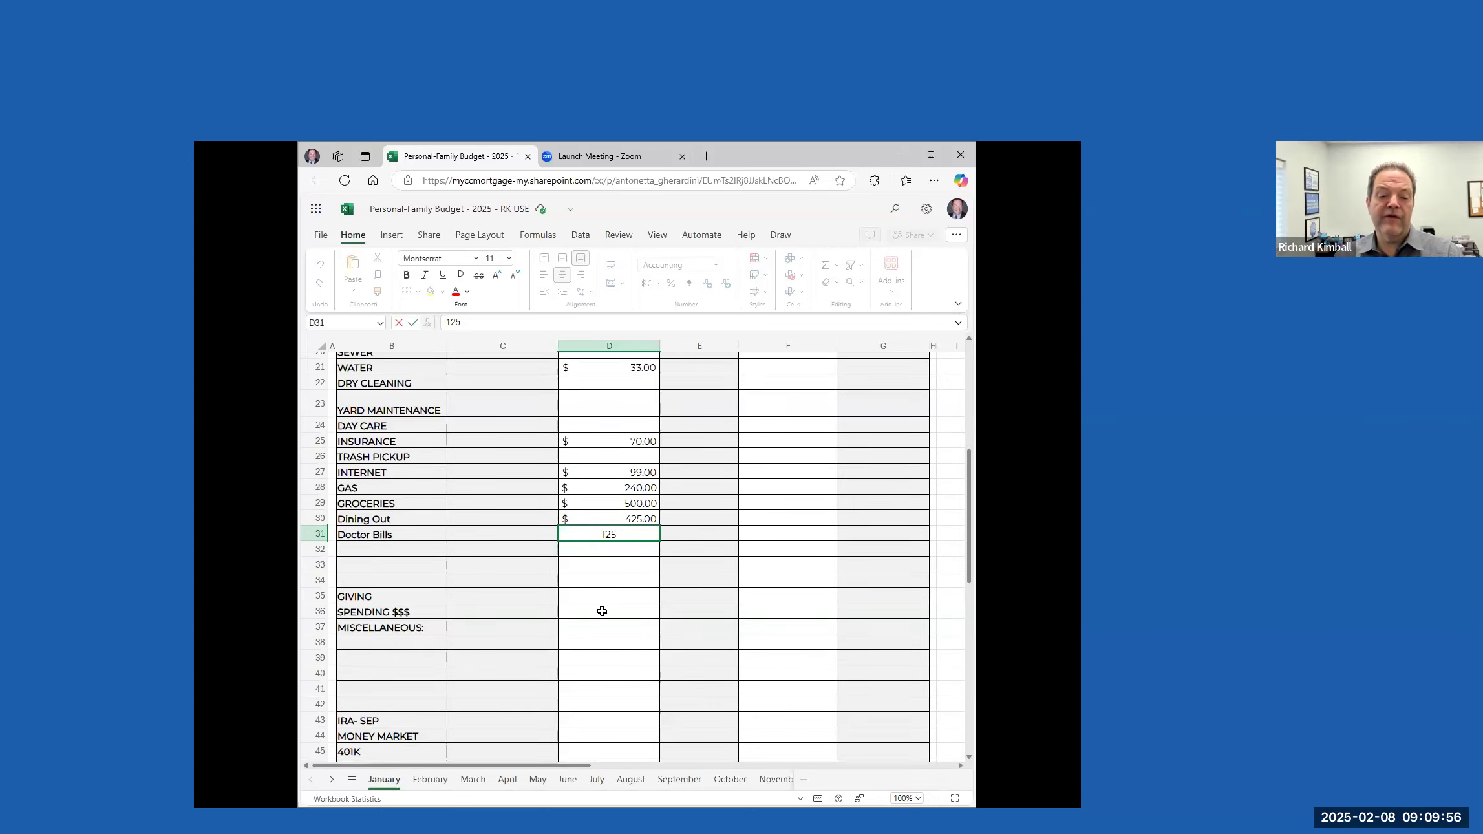
Enter 200 as the minimum monthly amount for SPENDING $$$, and check the survival number in the Totals row
left_click(601, 611)
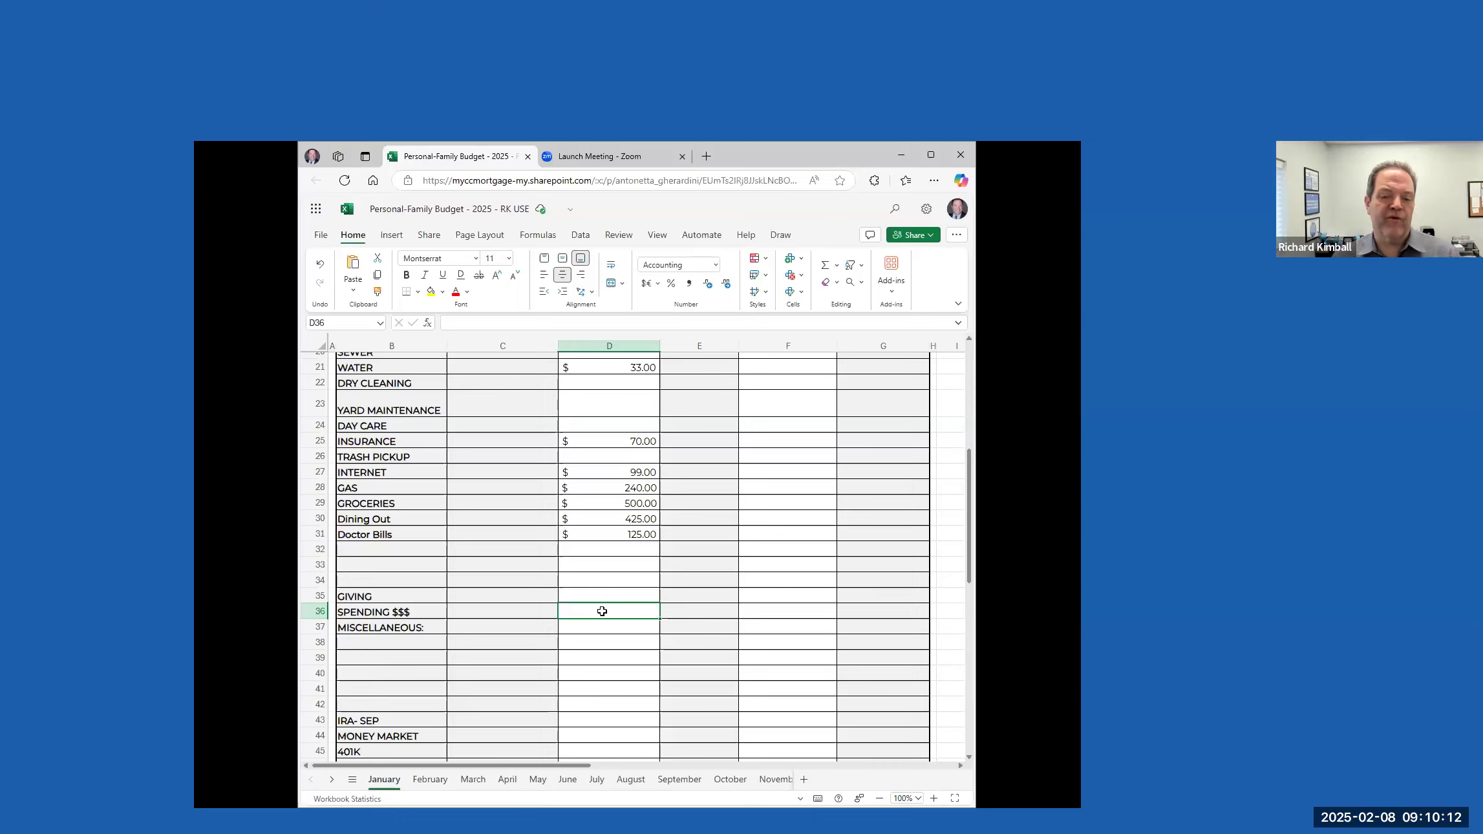
type("200")
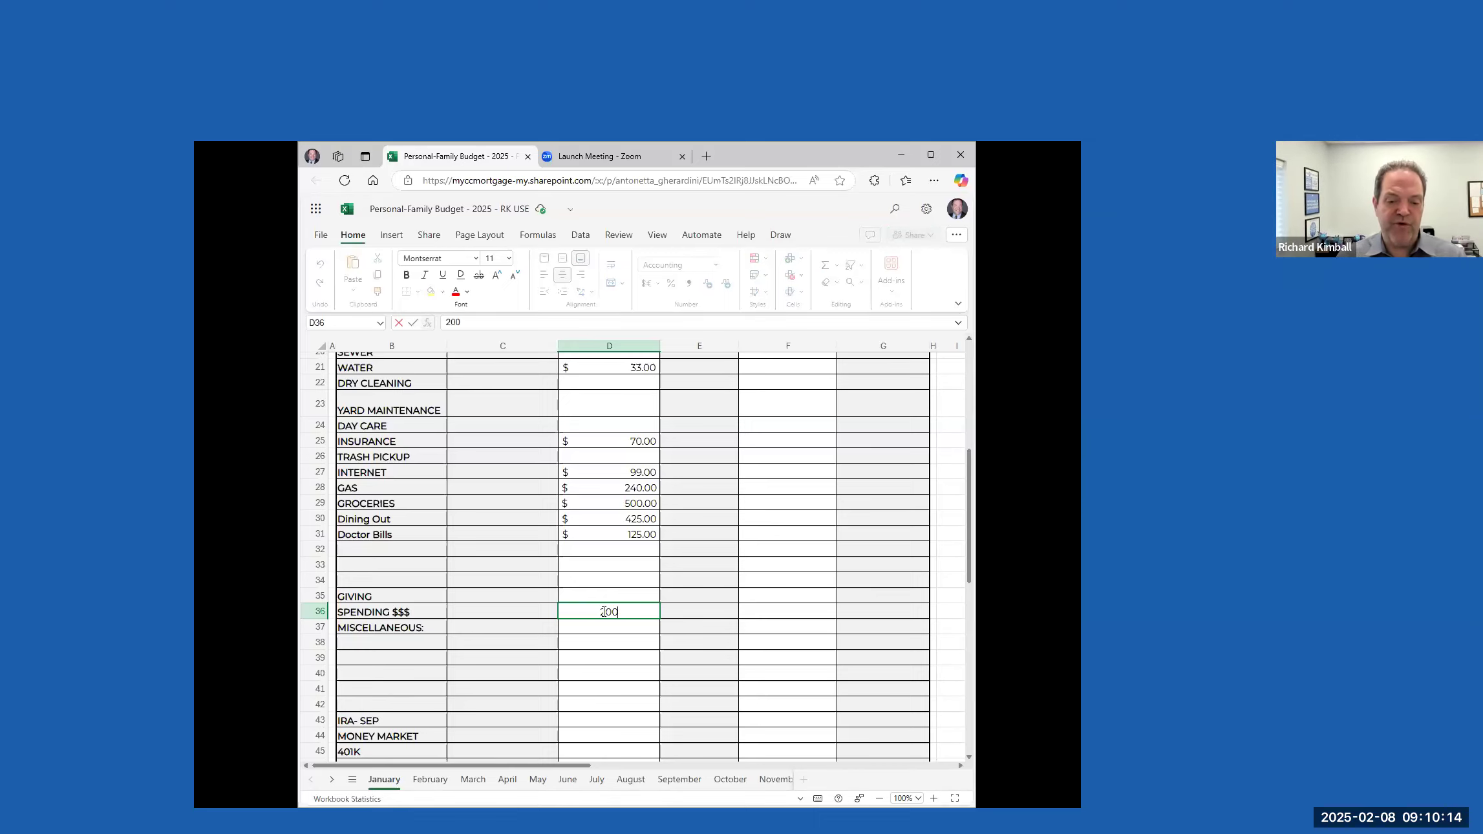
key("Return")
left_click(640, 613)
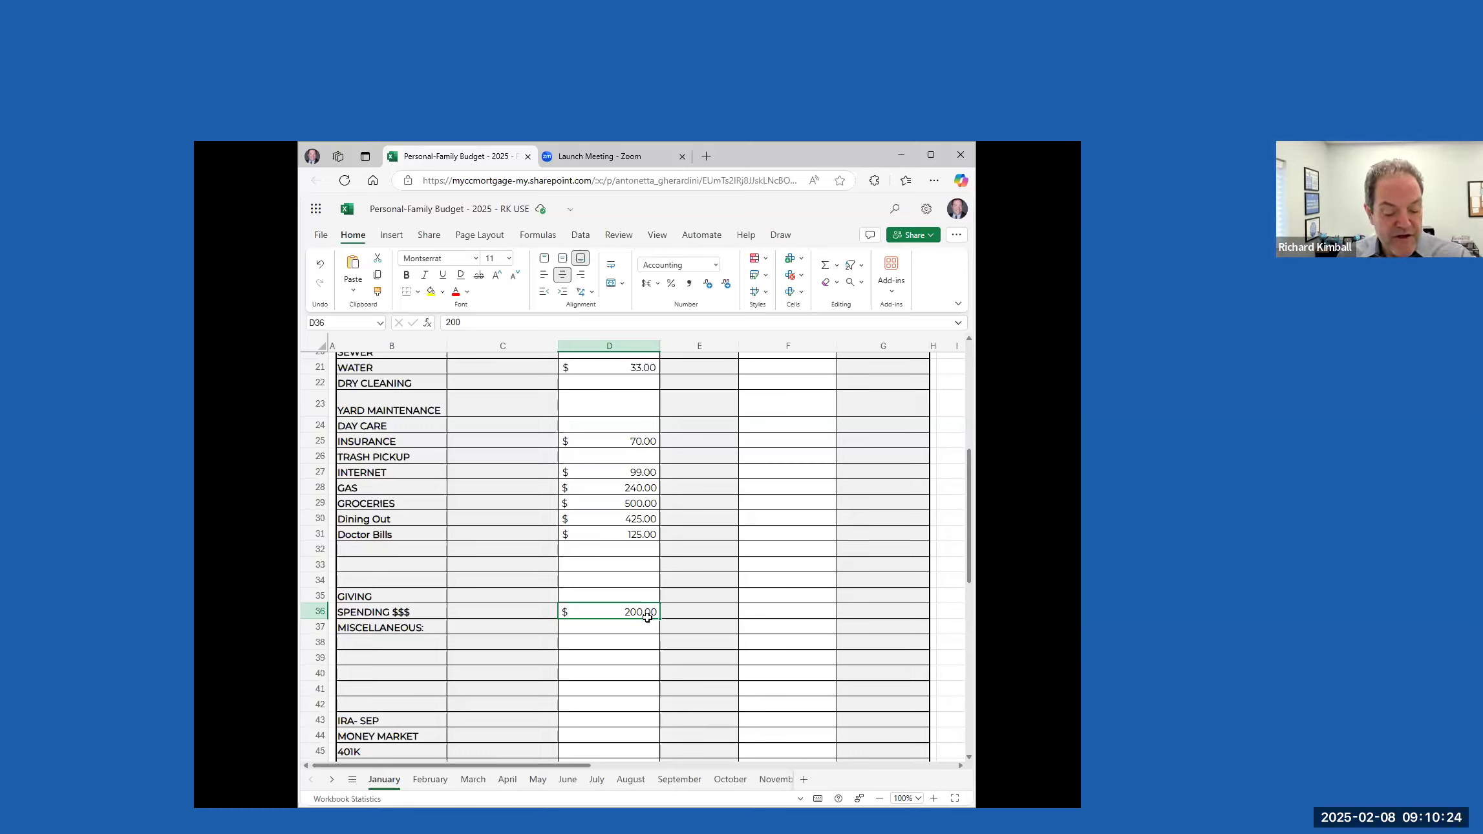
scroll(624, 634, "up", 7)
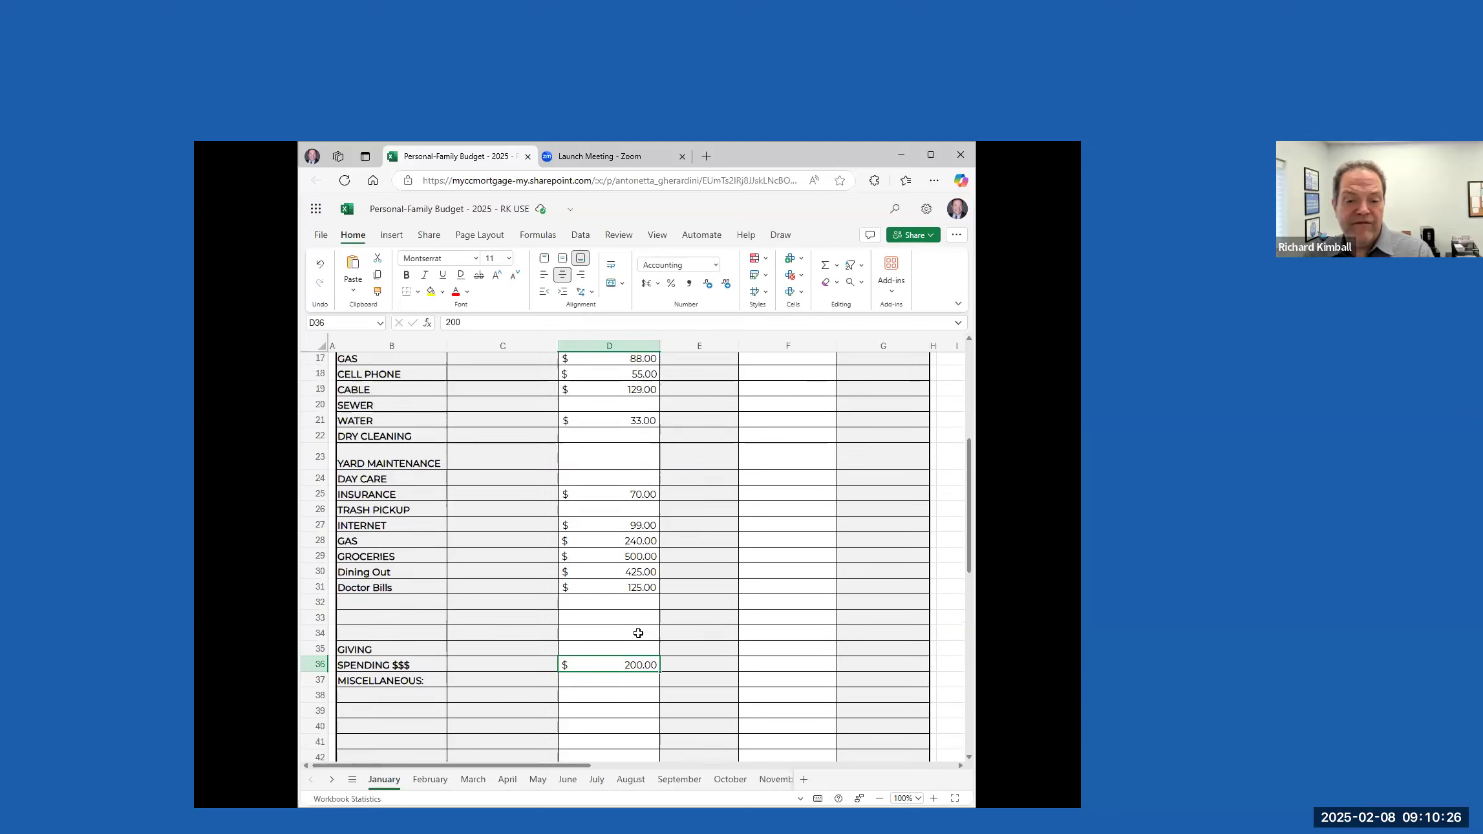
scroll(607, 629, "down", 2)
scroll(607, 628, "down", 9)
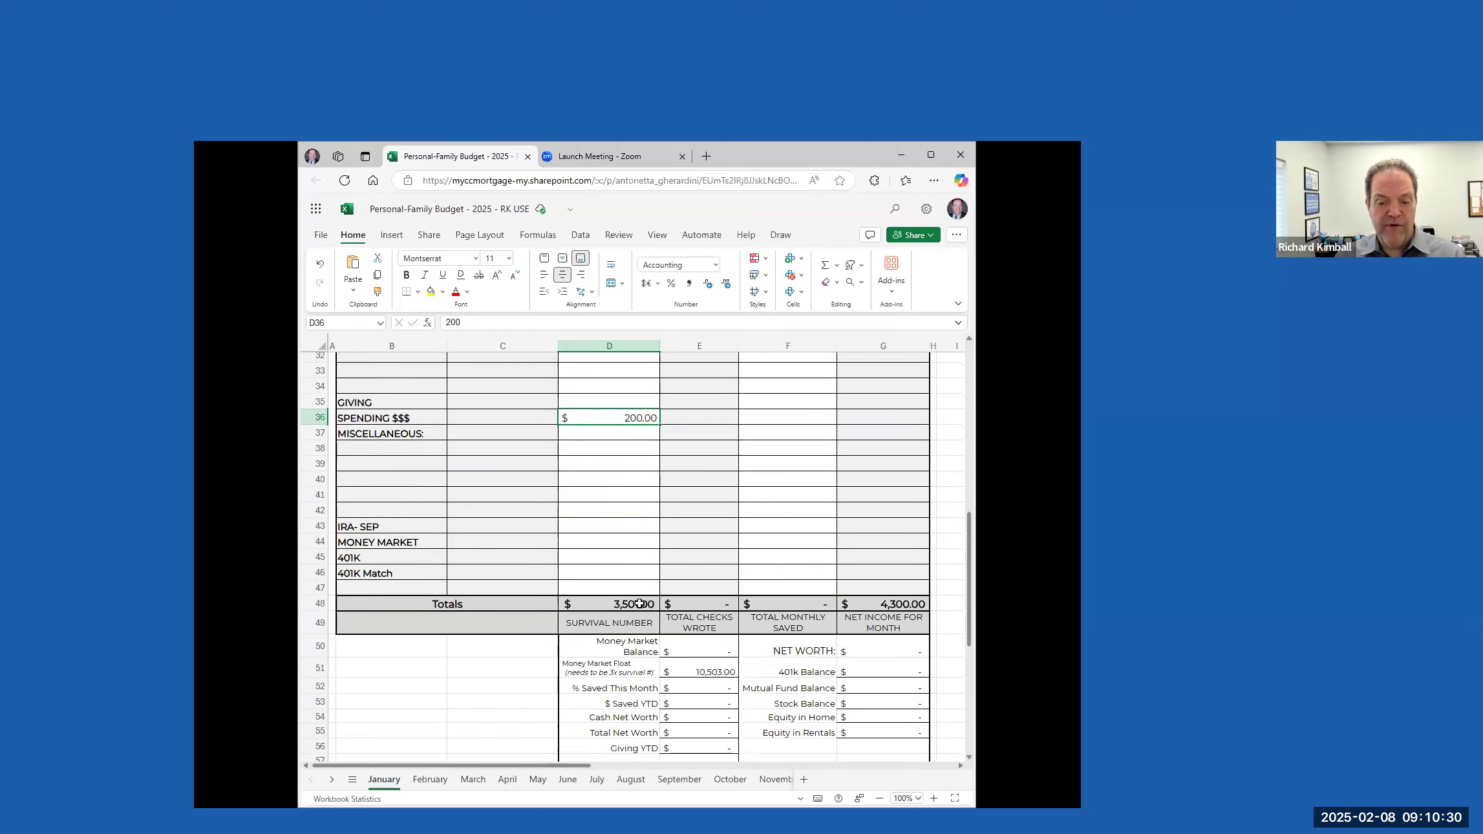
Add Condo Association as a bill name in the empty row below Gift from GrandMother
left_click(637, 605)
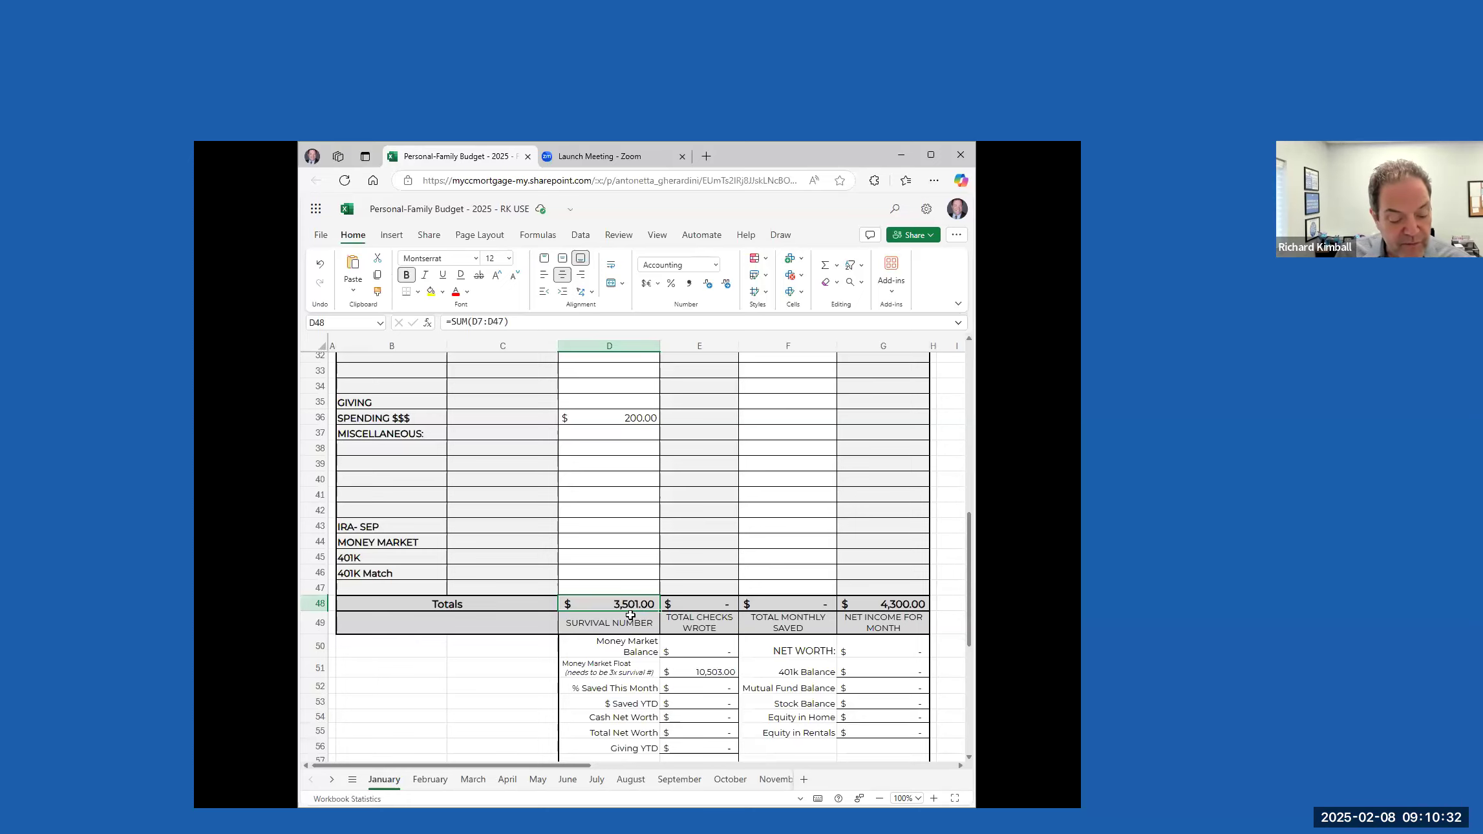
scroll(632, 595, "up", 4)
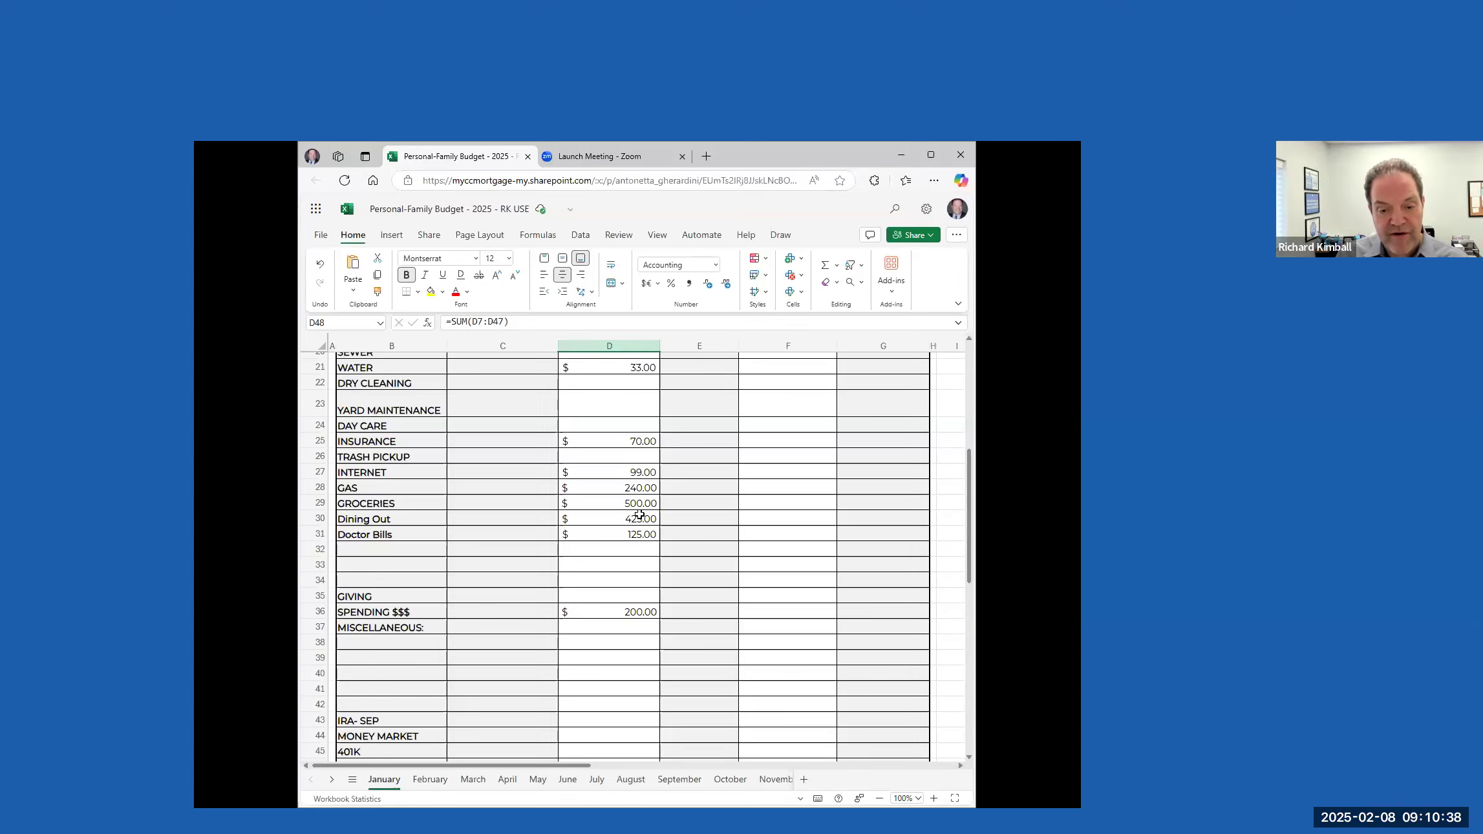
scroll(638, 515, "up", 1)
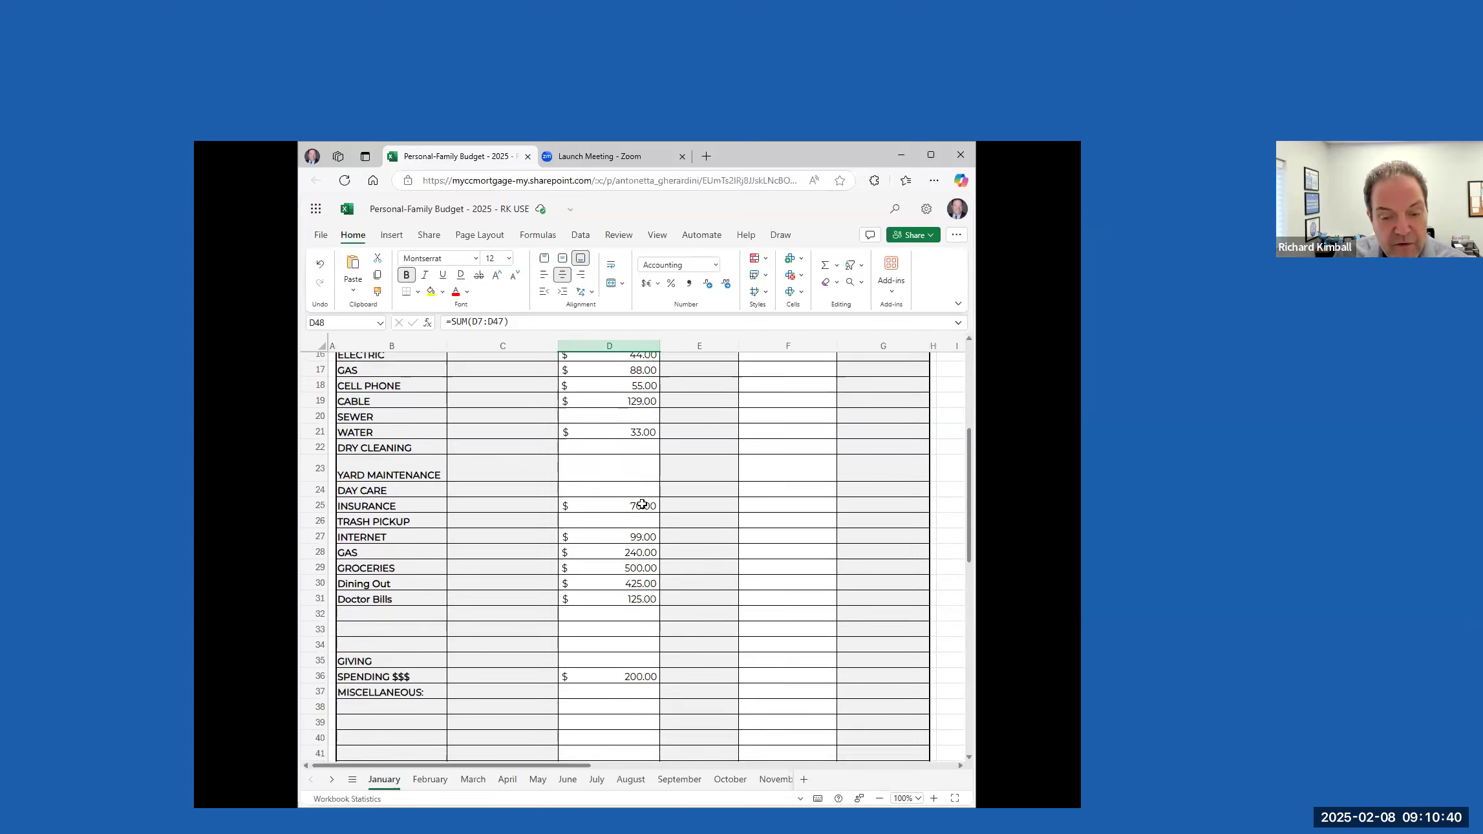
scroll(642, 504, "up", 2)
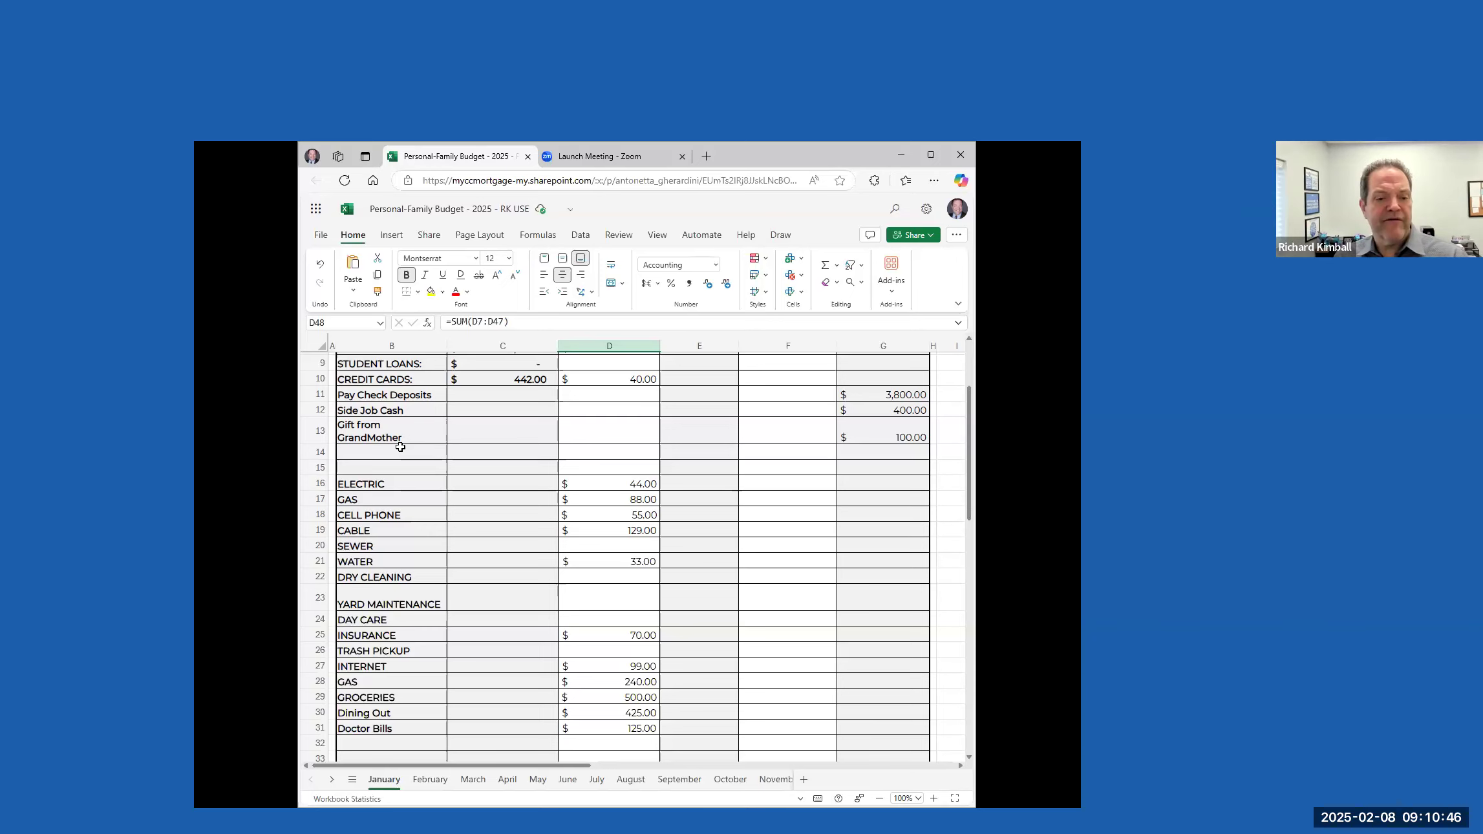
scroll(398, 448, "up", 1)
scroll(398, 448, "up", 1)
left_click(374, 517)
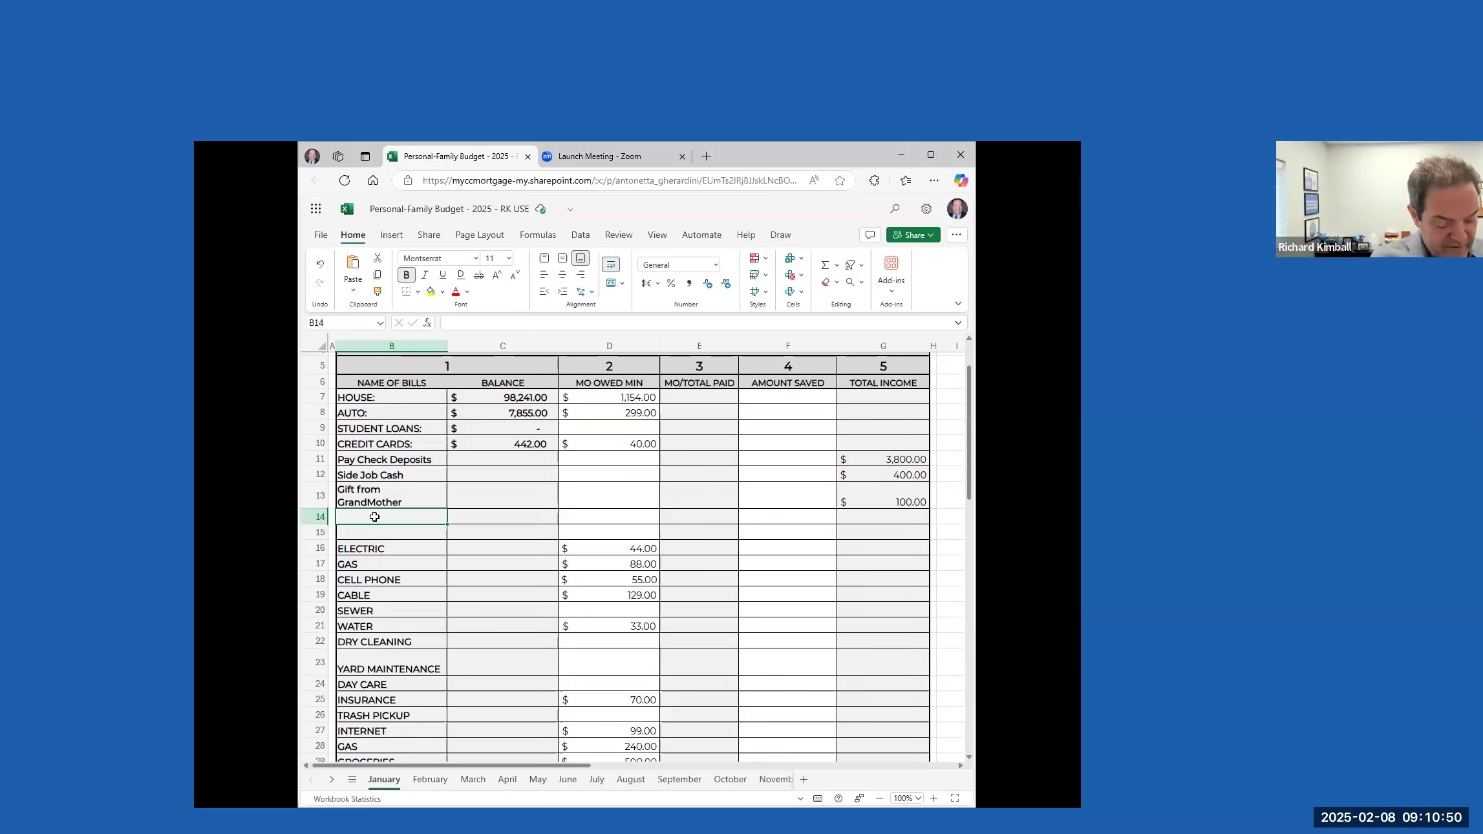
type("COndo")
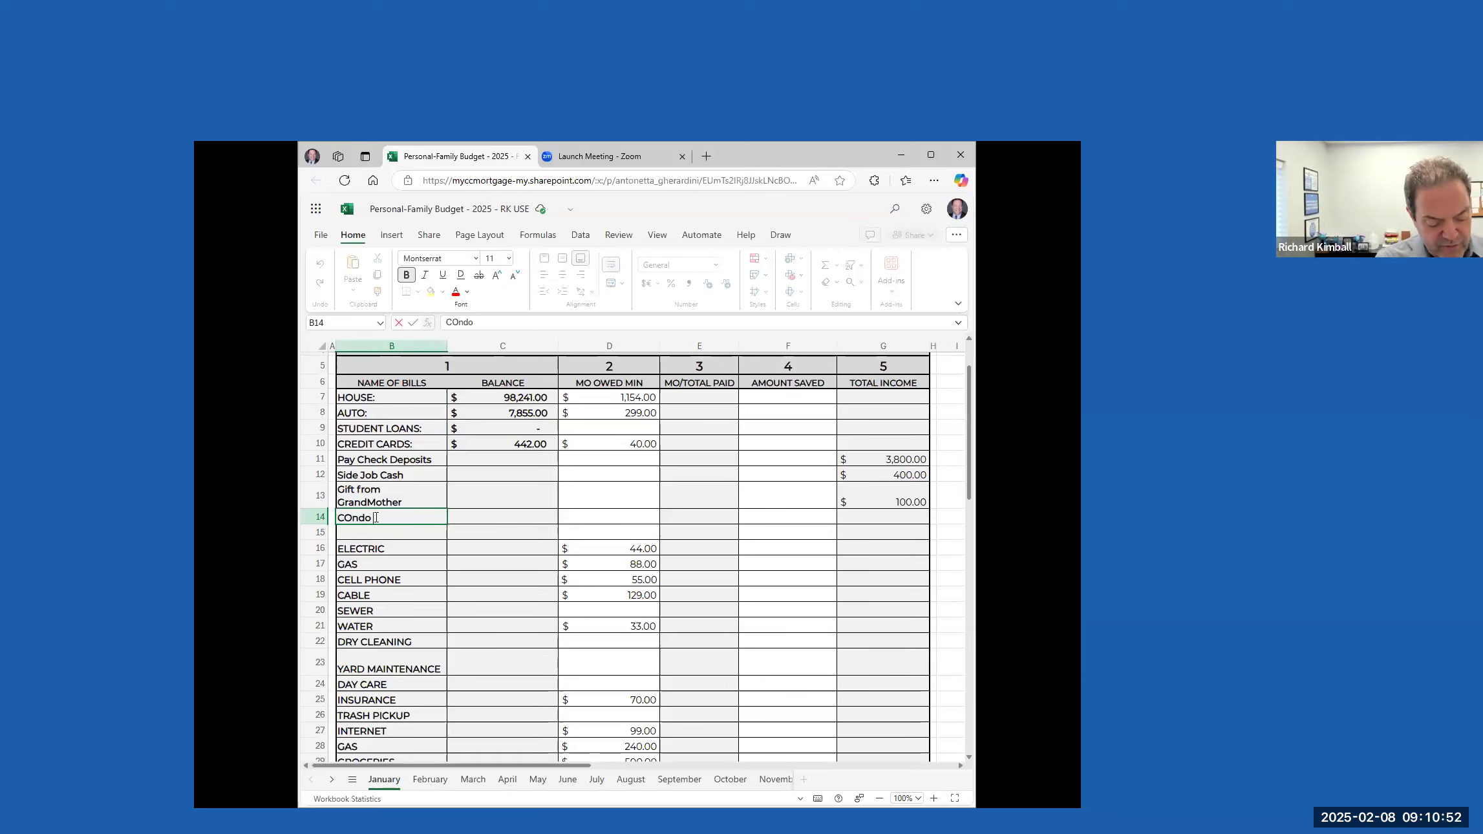
type(" Asscoia")
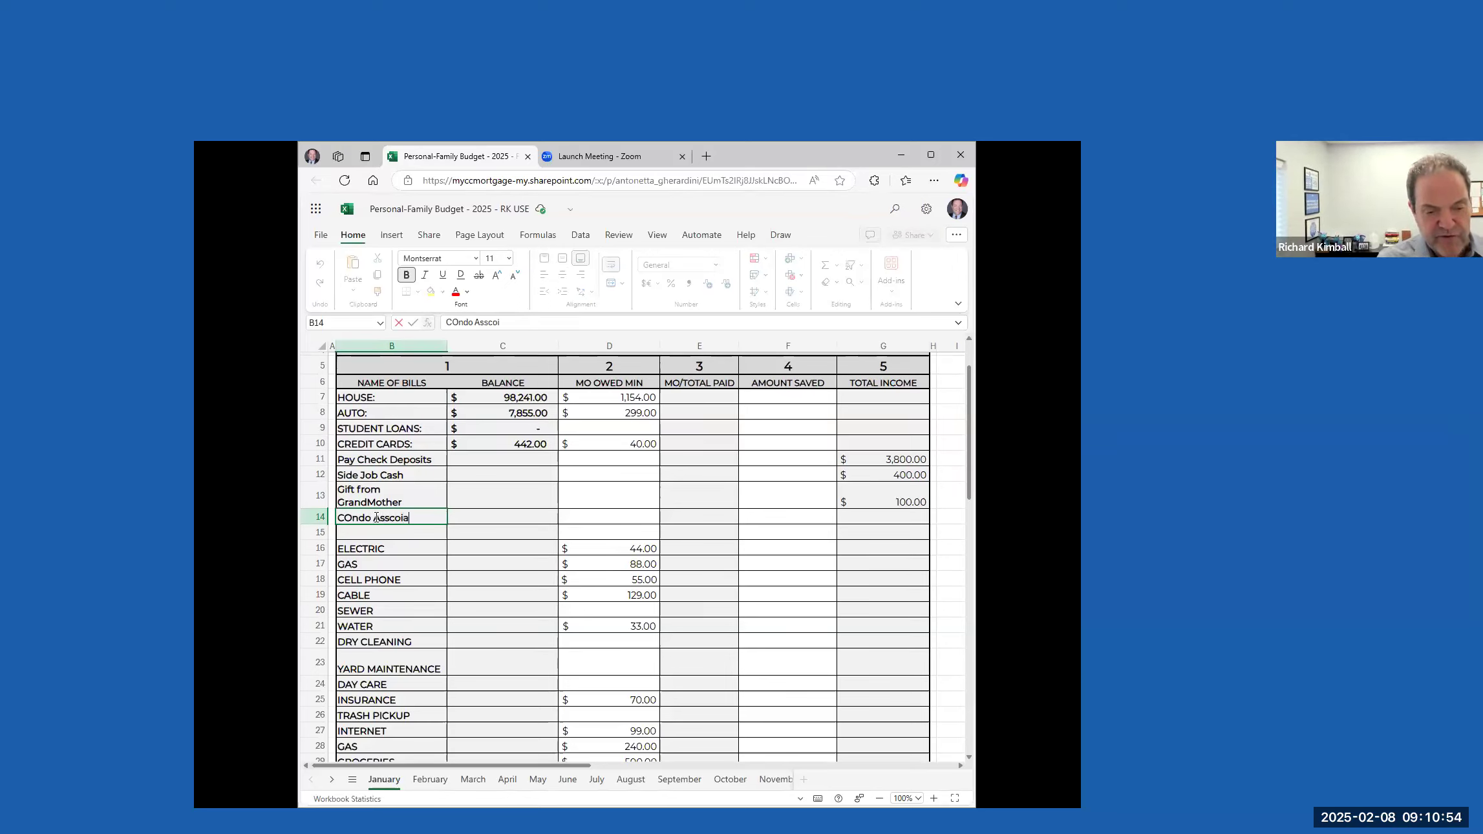
key("BackSpace")
key("BackSpace")
key("BackSpace")
key("BackSpace")
type("ociation")
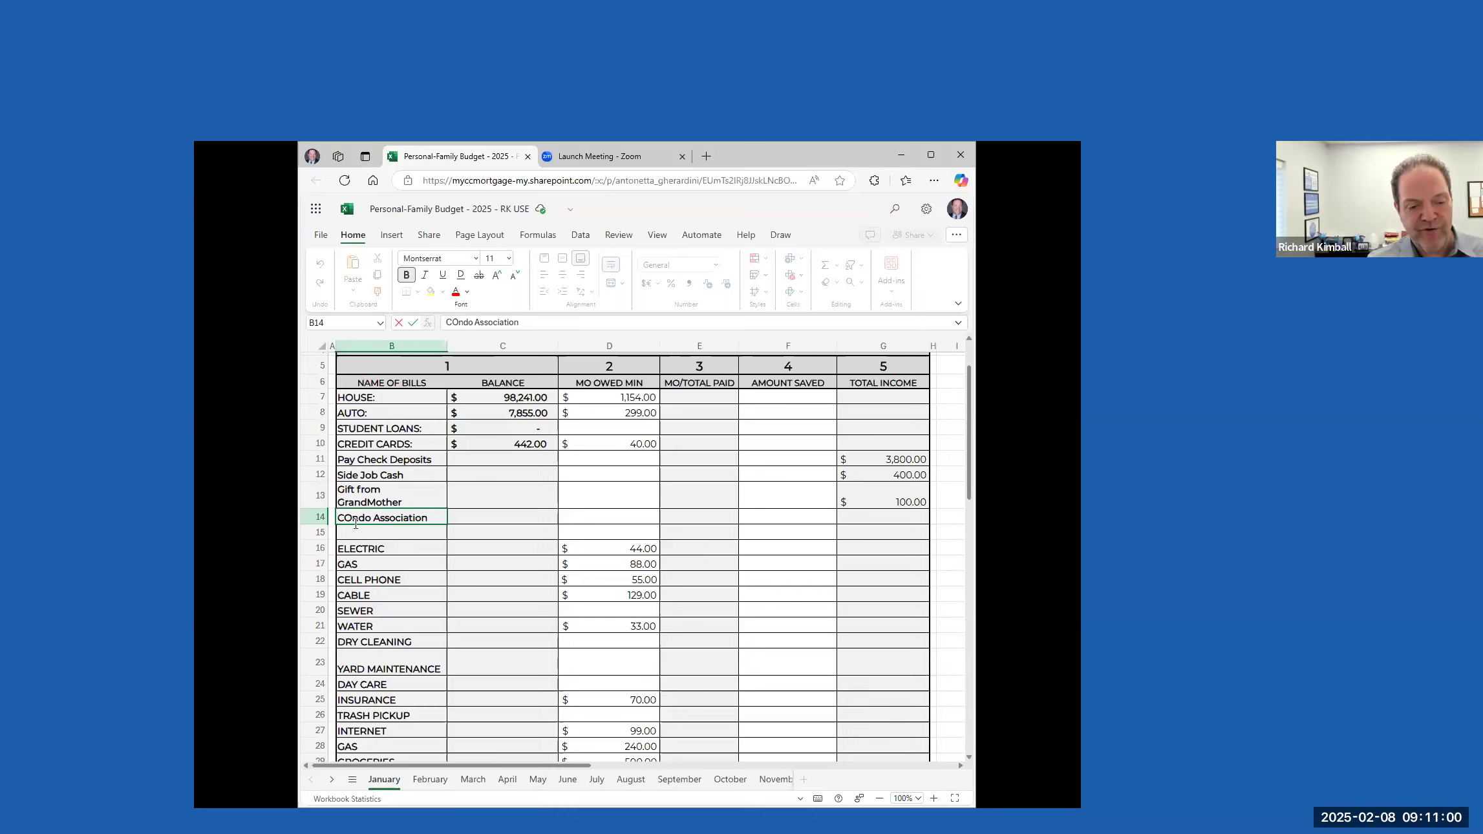
left_click(351, 521)
key("BackSpace")
type("o")
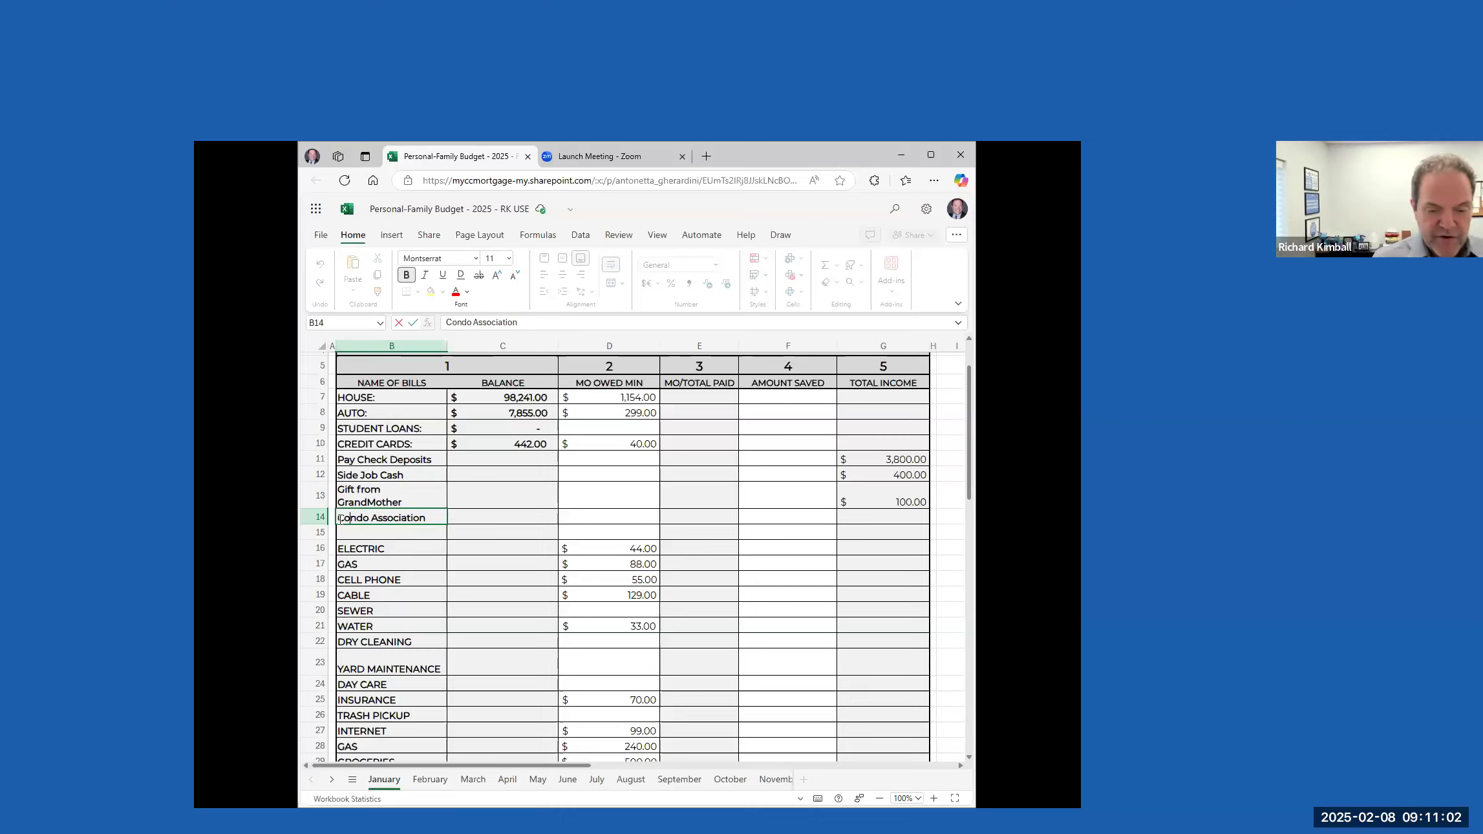
Enter 150 as the minimum monthly amount owed for Condo Association and check the survival number in the Totals row
double_click(630, 513)
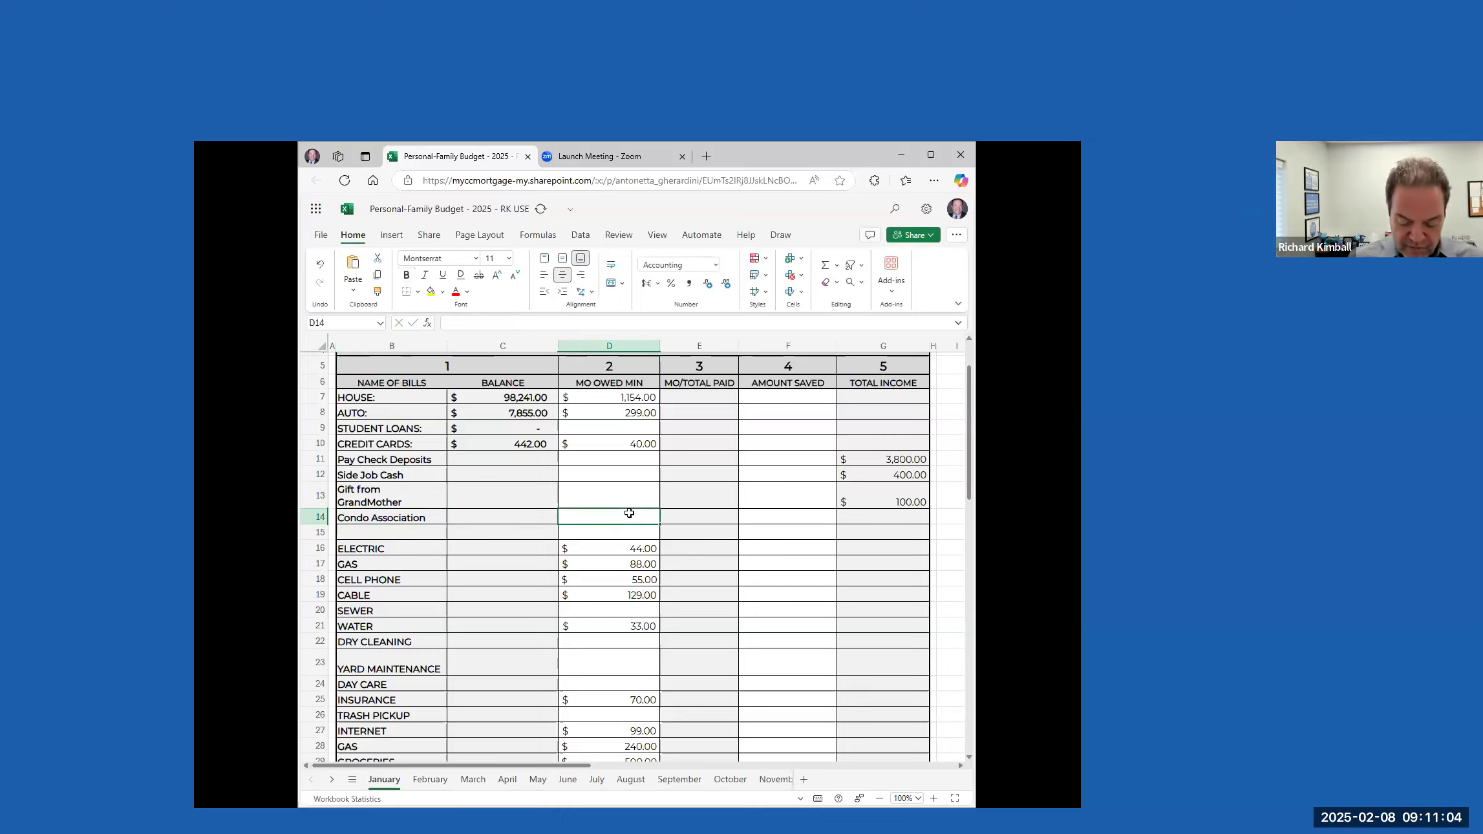
type("150")
key("Tab")
scroll(610, 585, "down", 1)
scroll(609, 585, "down", 8)
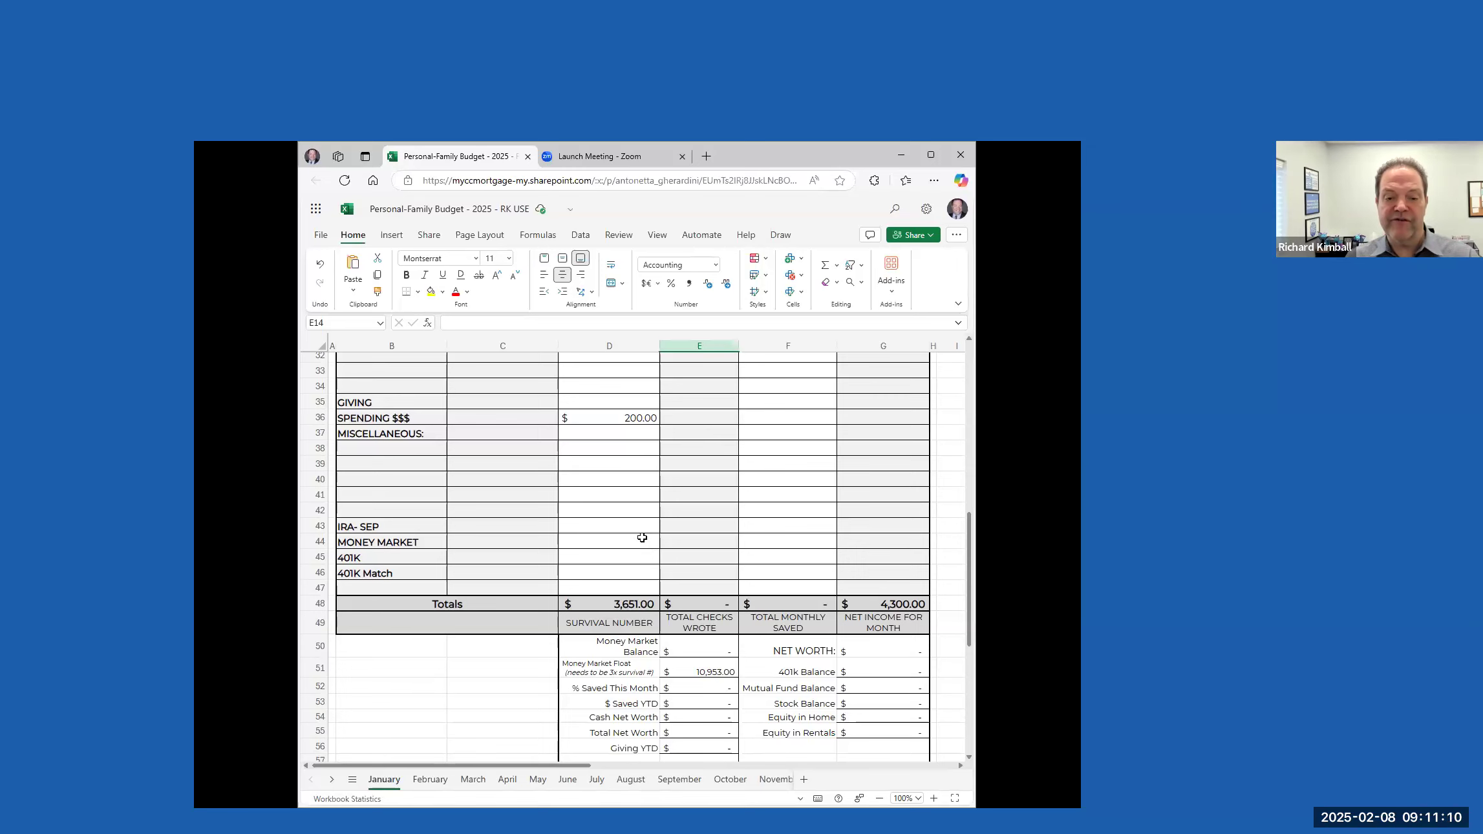
Examine the monthly minimums, the survival number formula, and the Money Market Balance and Money Market Float cells below the totals
scroll(642, 536, "up", 6)
scroll(642, 490, "up", 4)
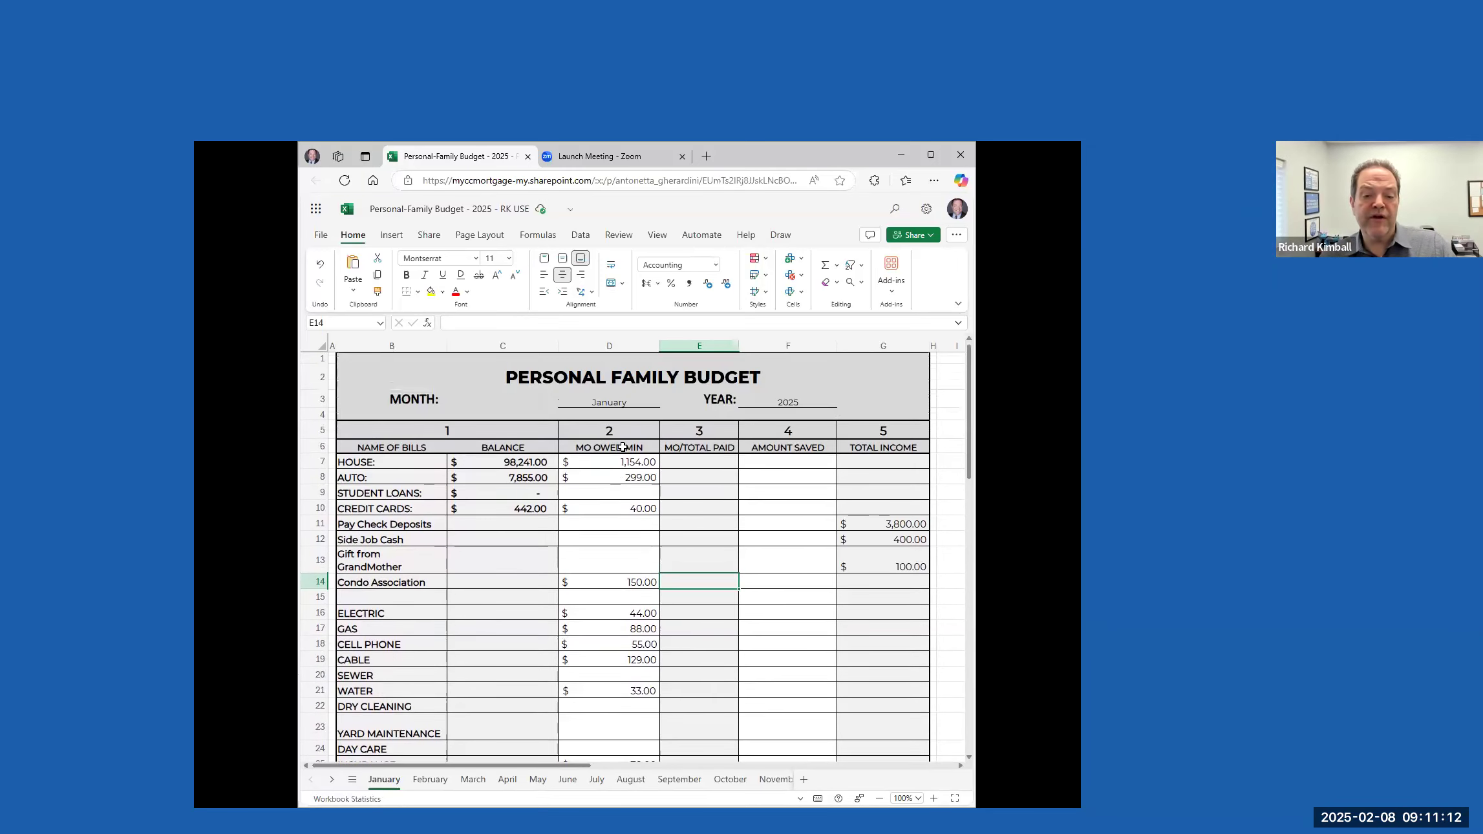
scroll(611, 486, "down", 13)
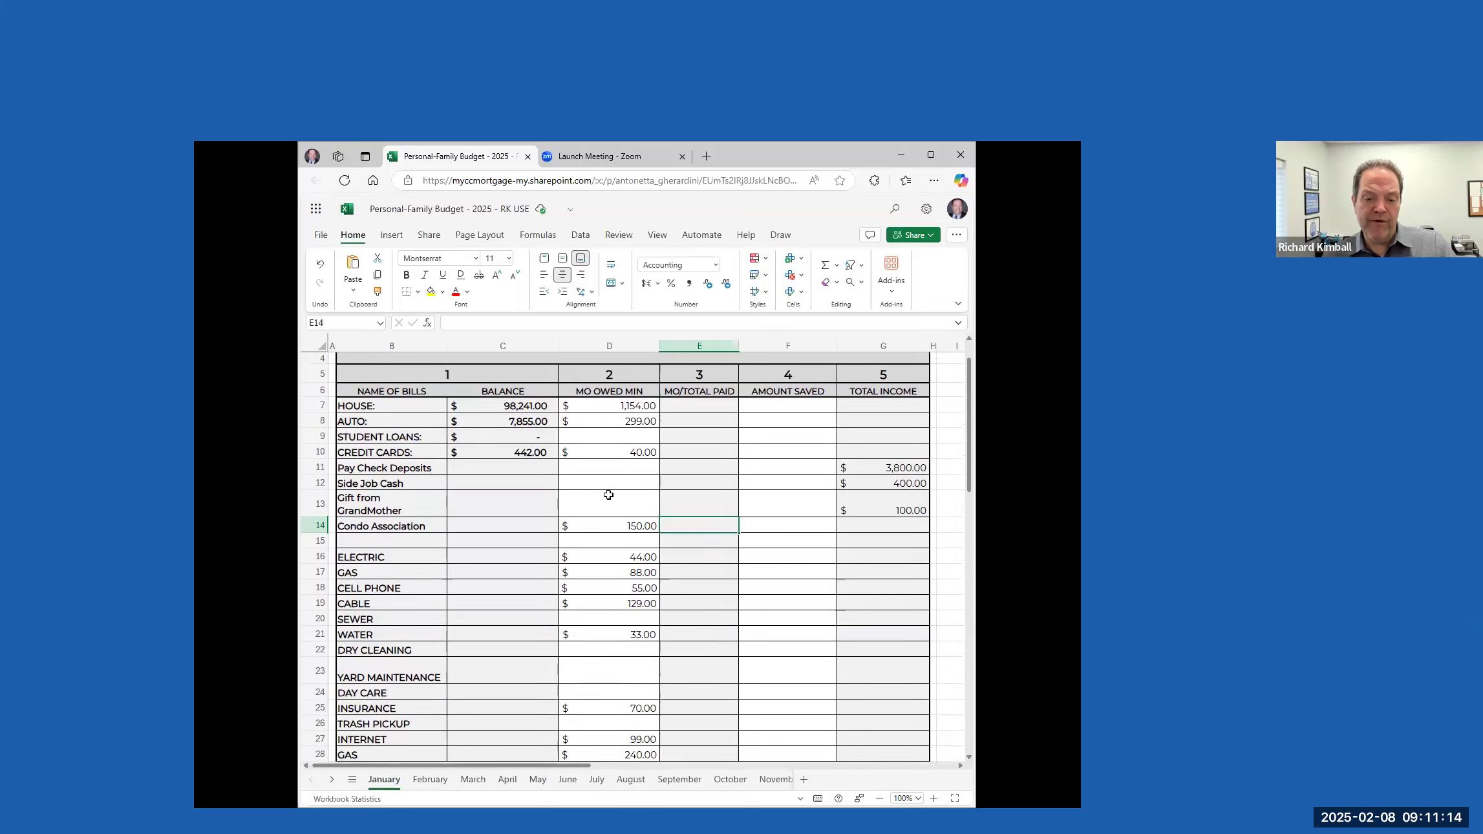
left_click(630, 476)
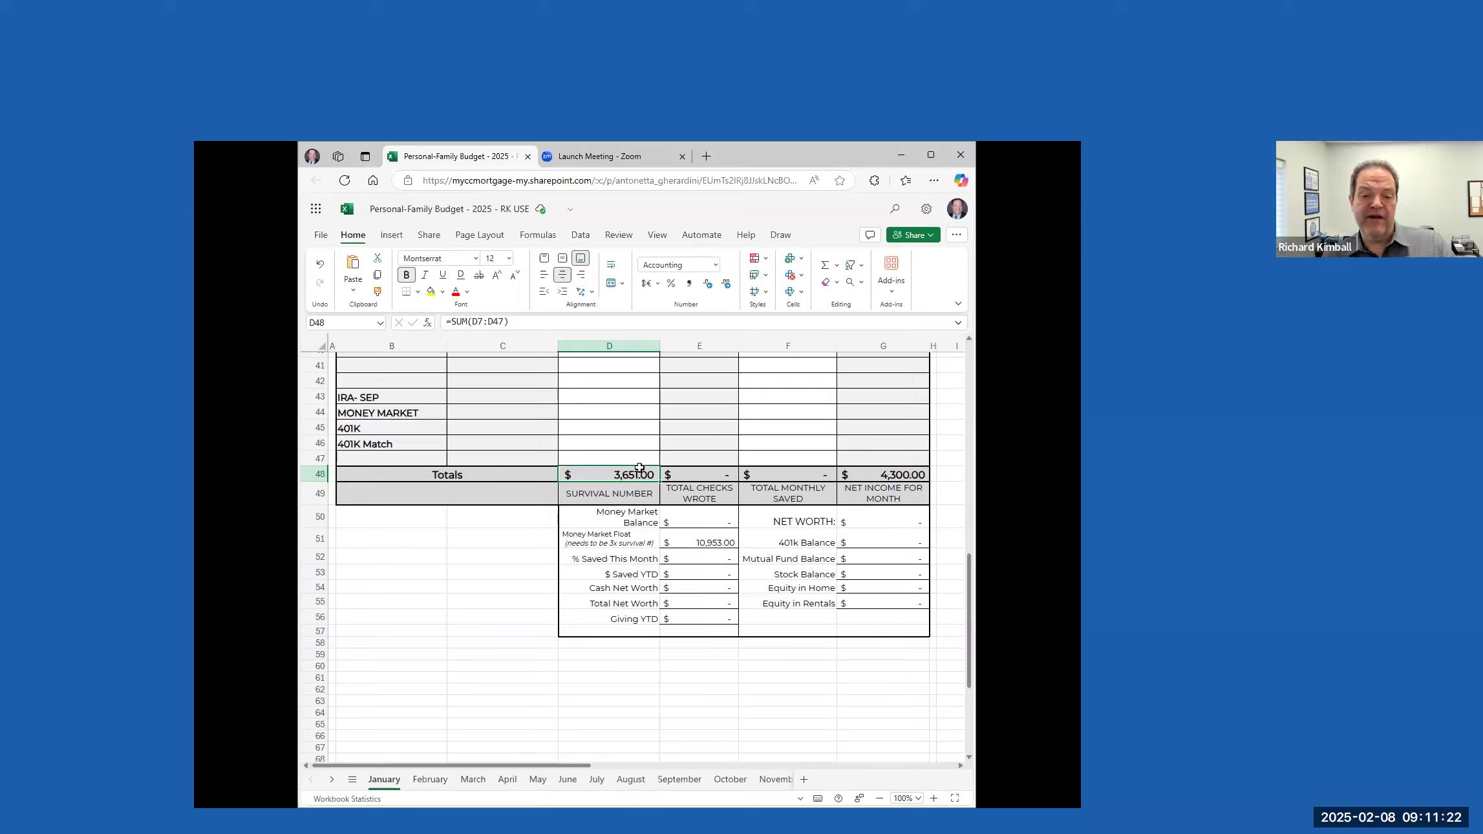
scroll(620, 530, "down", 2)
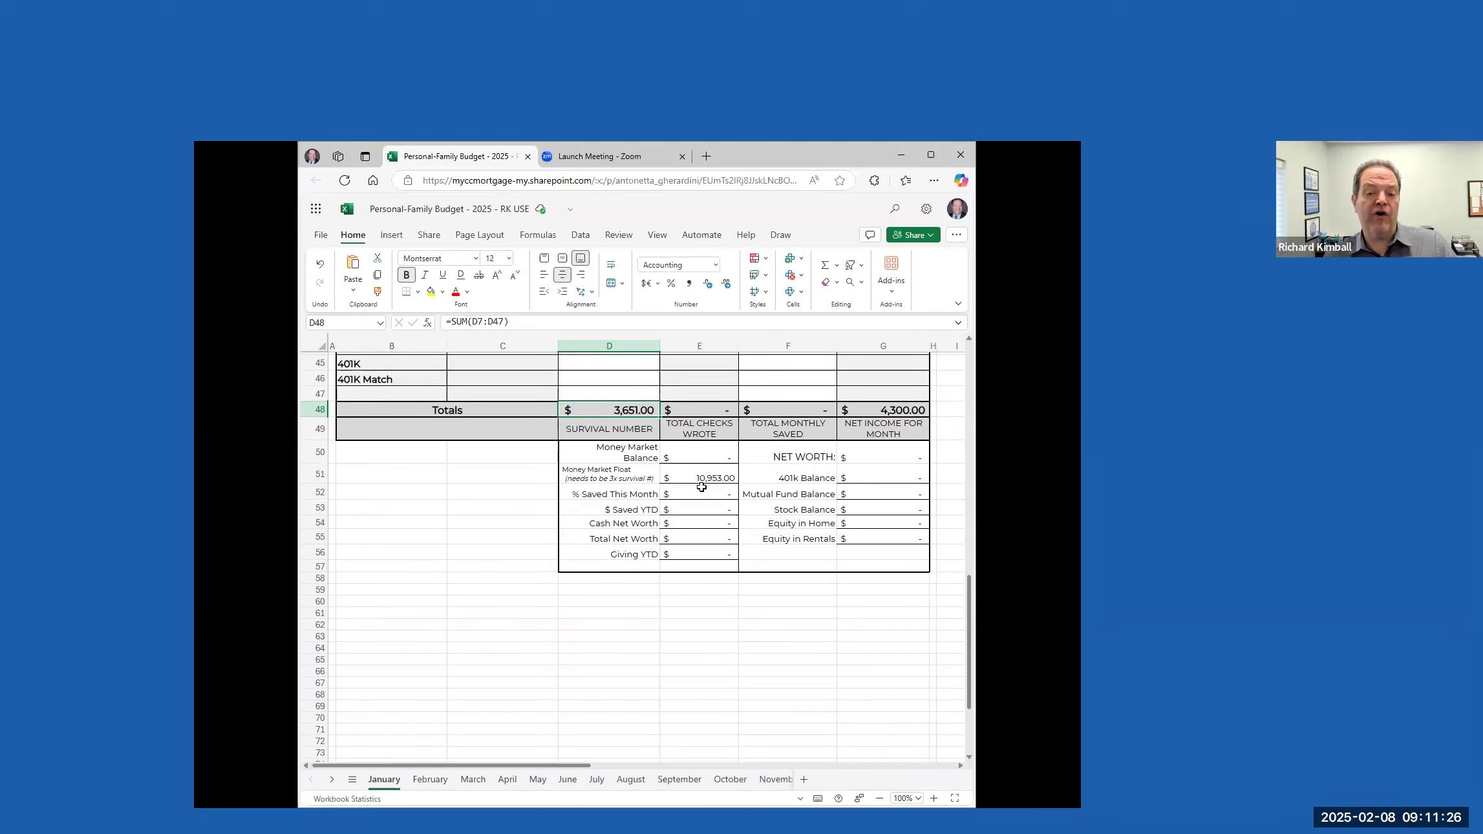
left_click(602, 474)
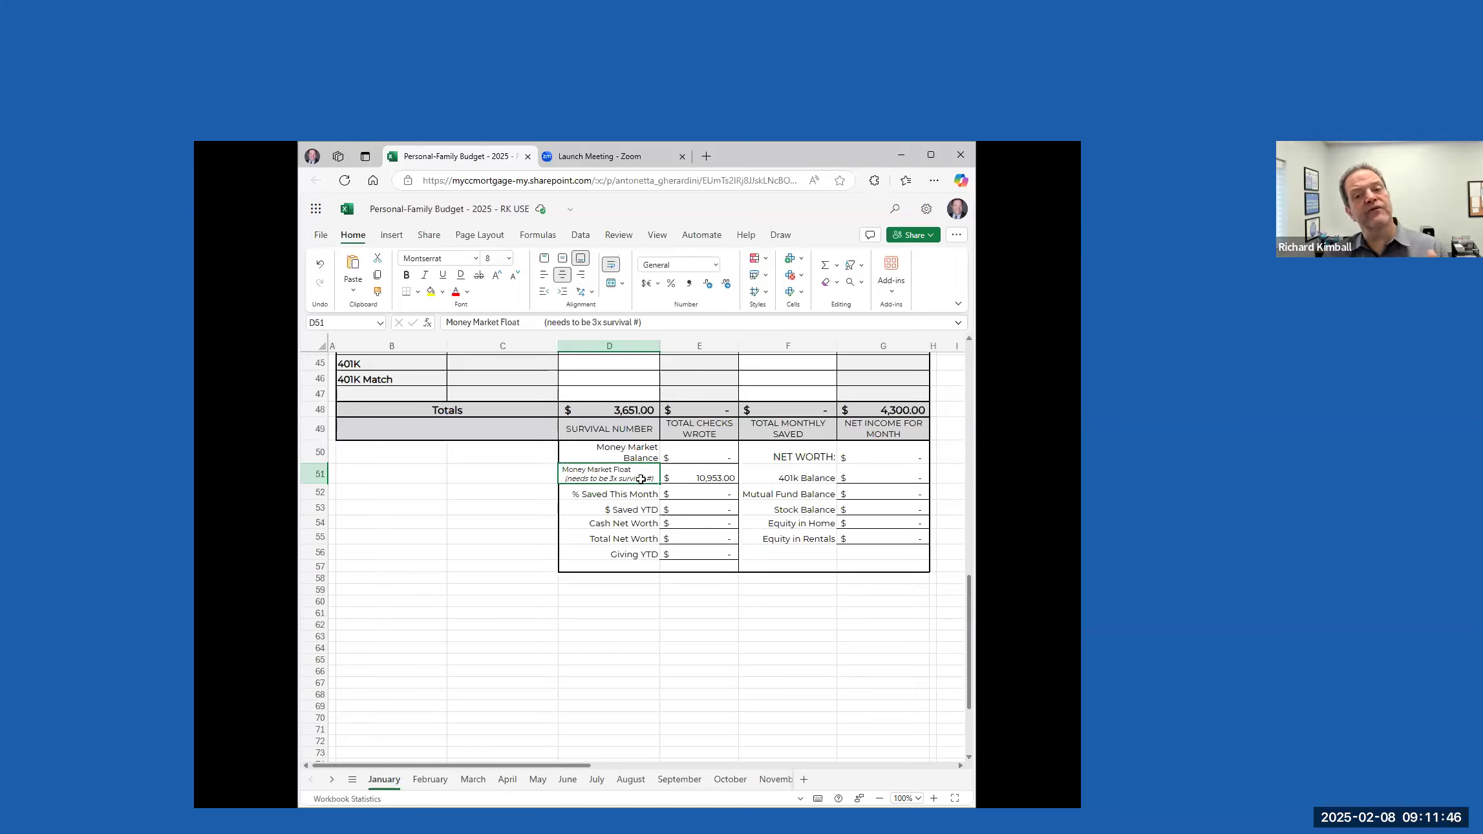
left_click(638, 412)
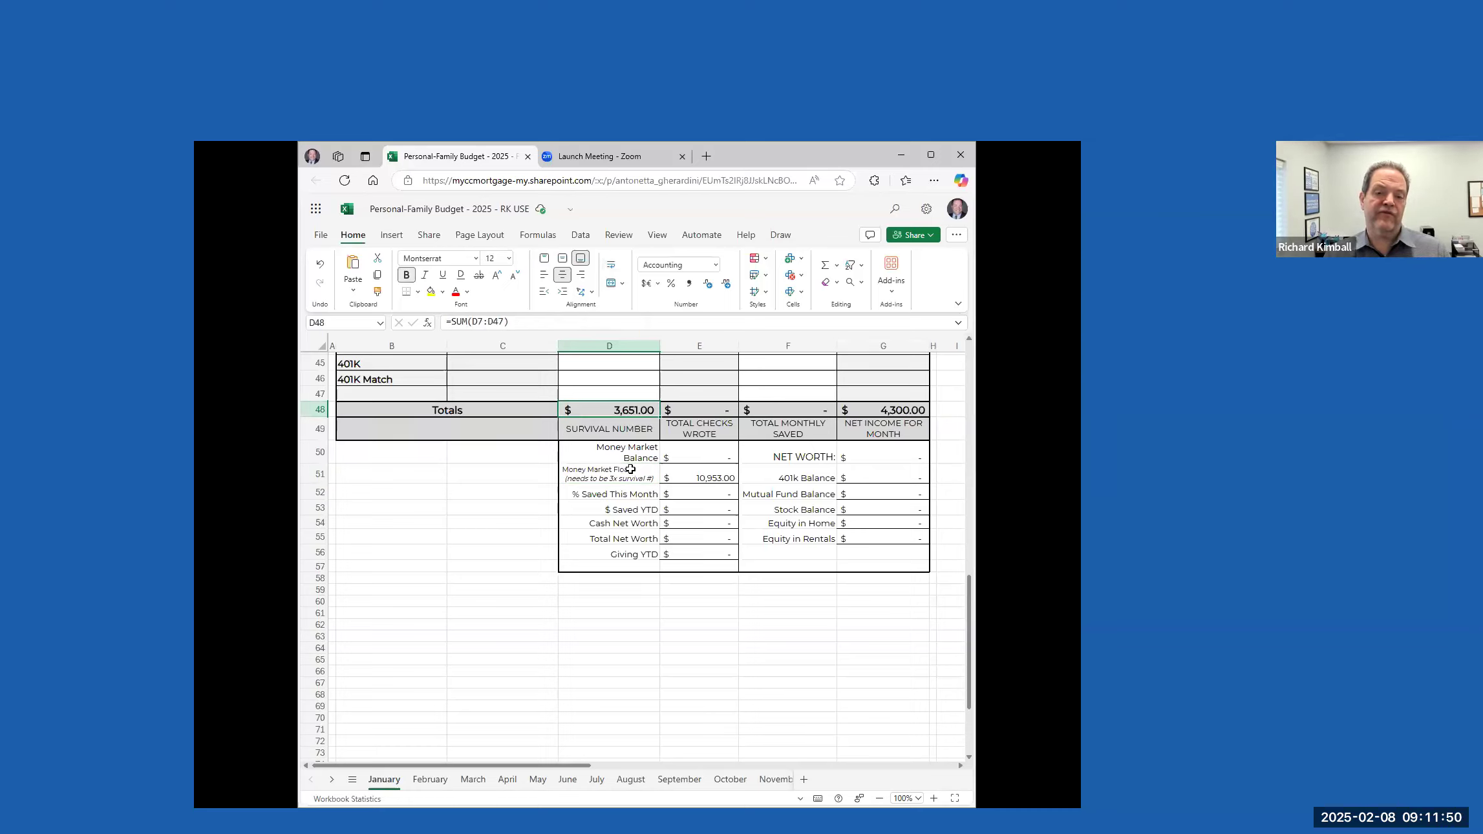
left_click(703, 450)
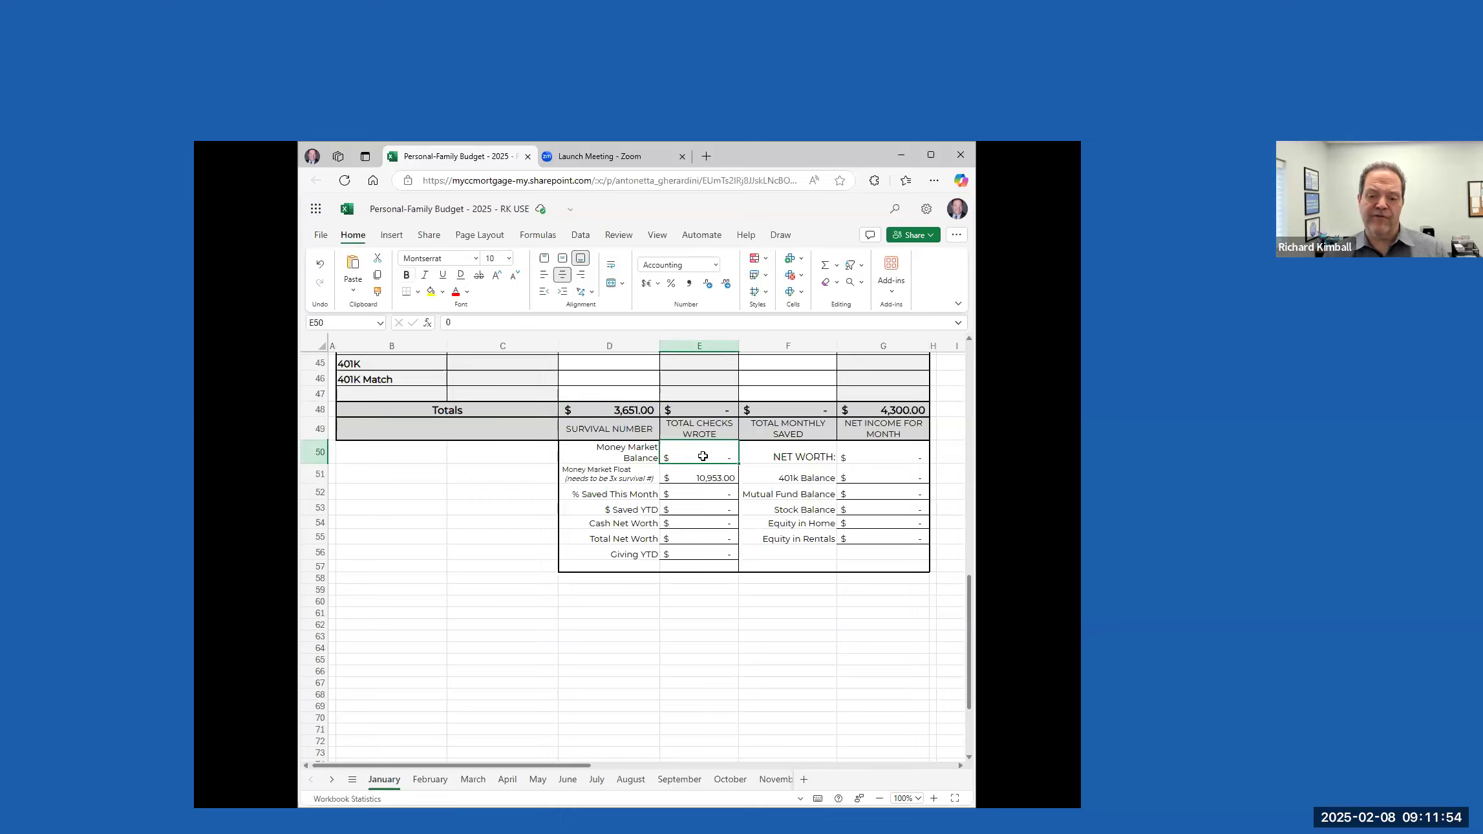
left_click(713, 474)
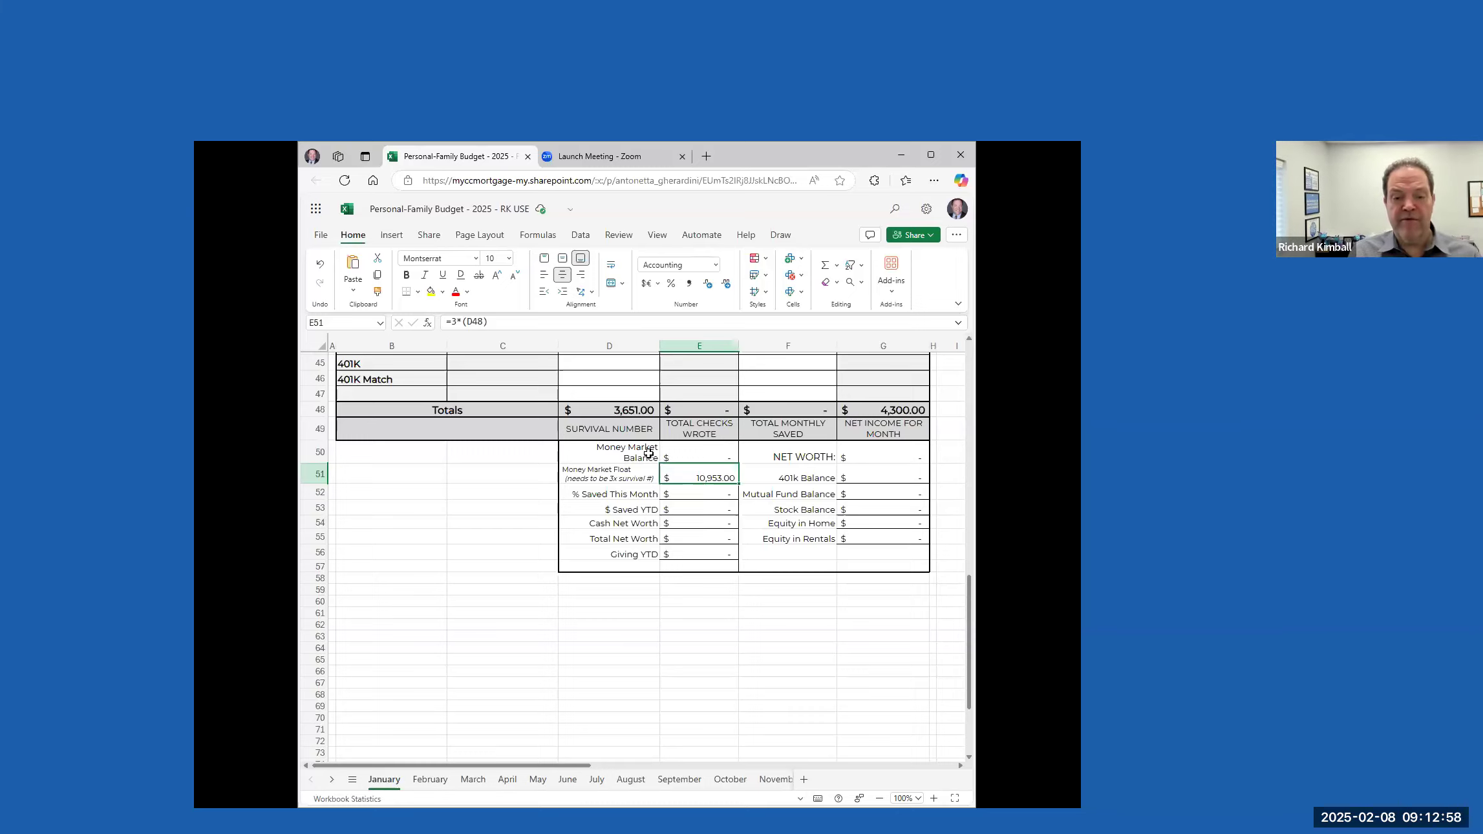
Enter 1200 as the monthly total paid for HOUSE
scroll(703, 455, "up", 12)
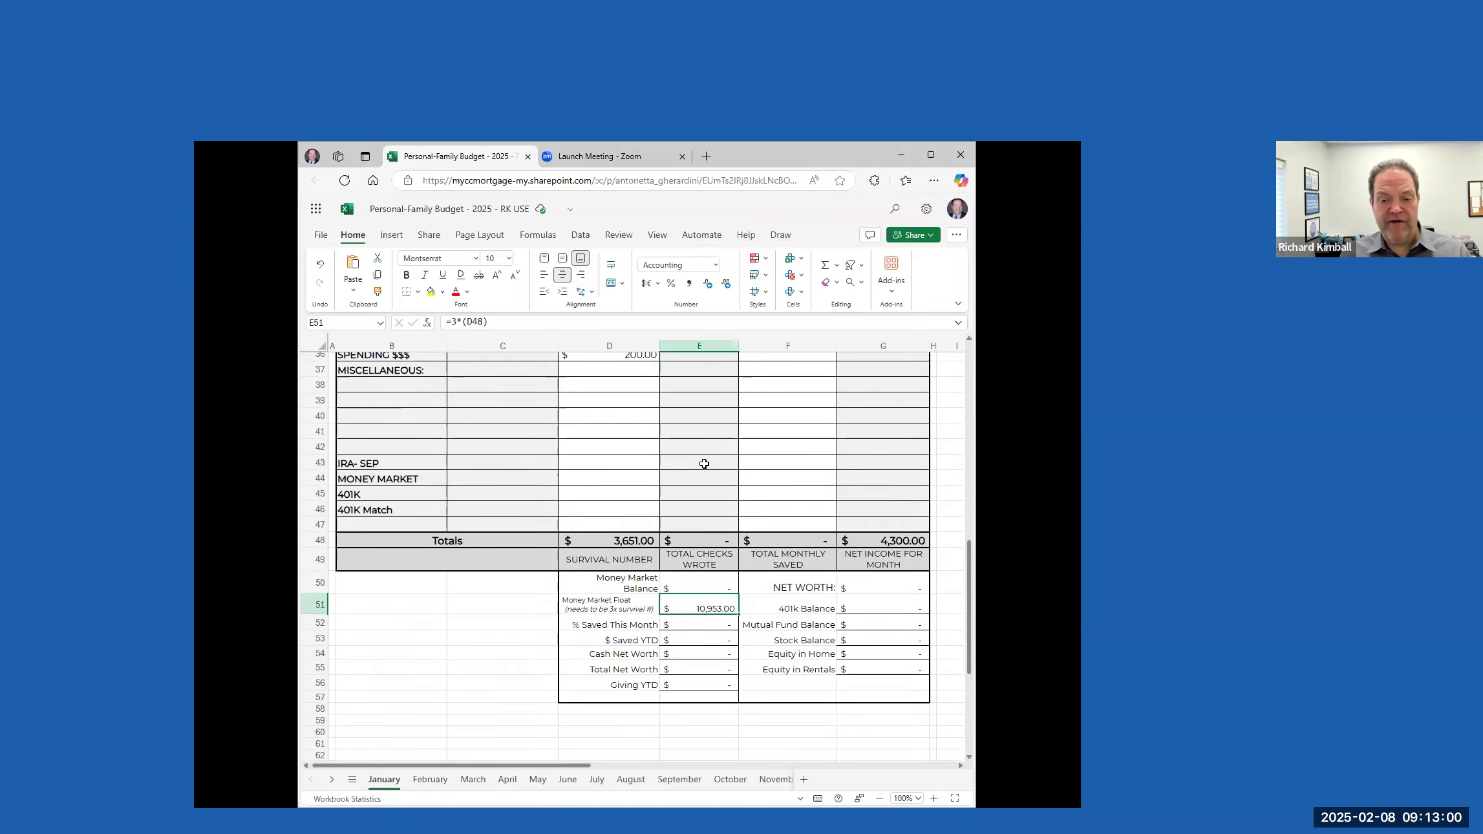
scroll(704, 457, "up", 2)
left_click(695, 459)
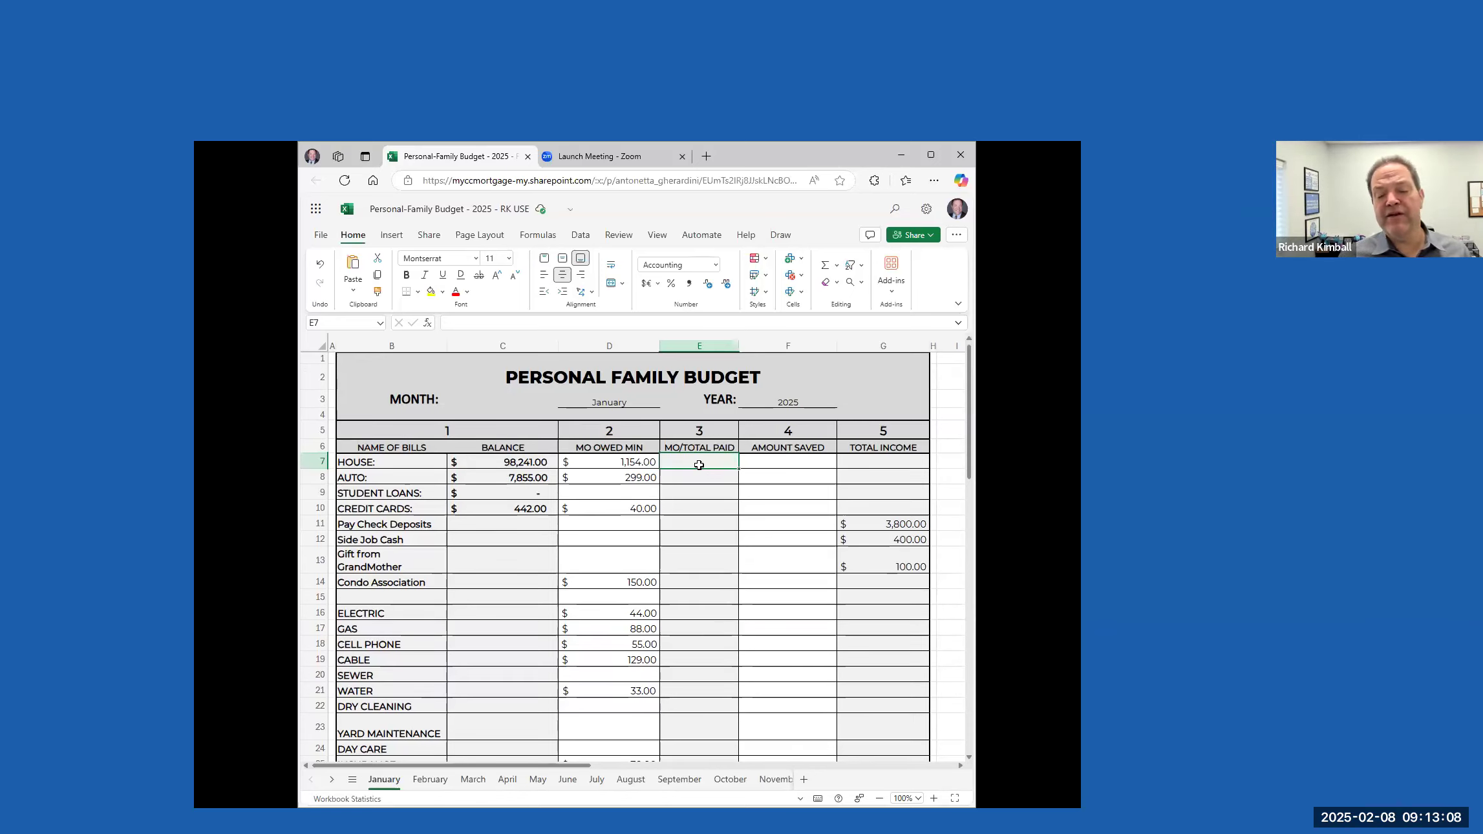
type("1200")
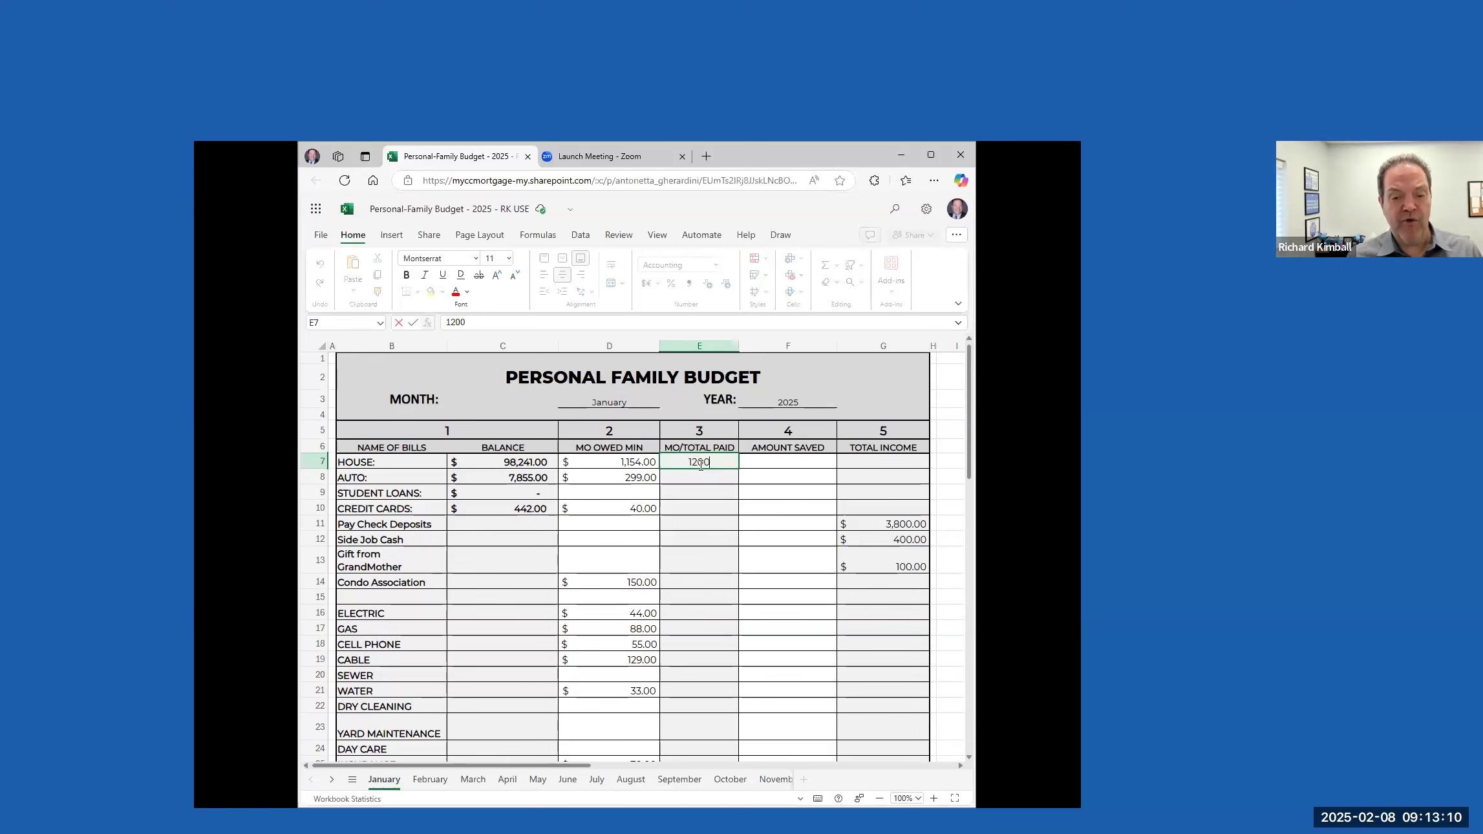
left_click(708, 475)
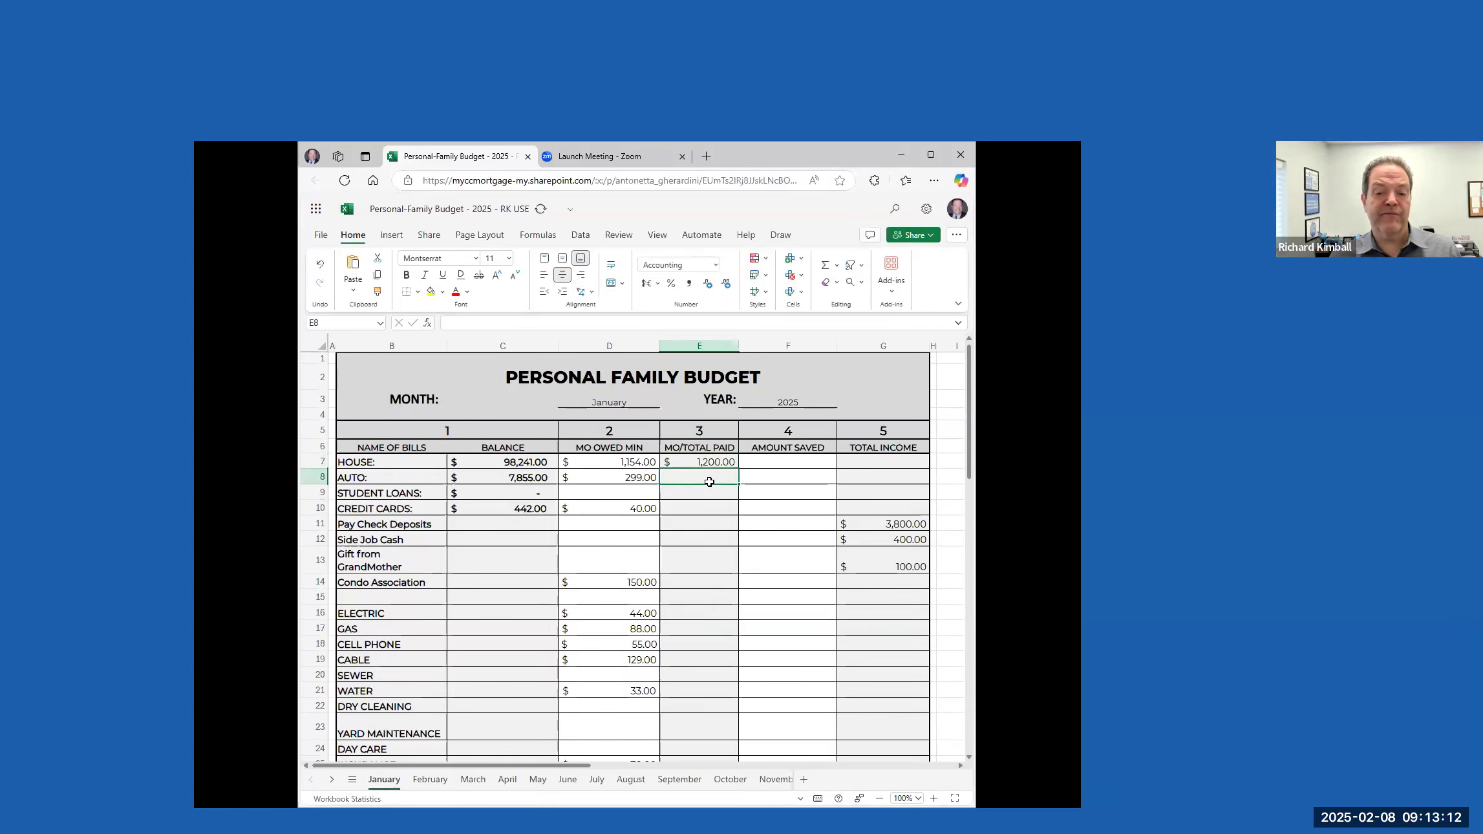
Enter 46 as the amount saved for HOUSE
left_click(793, 464)
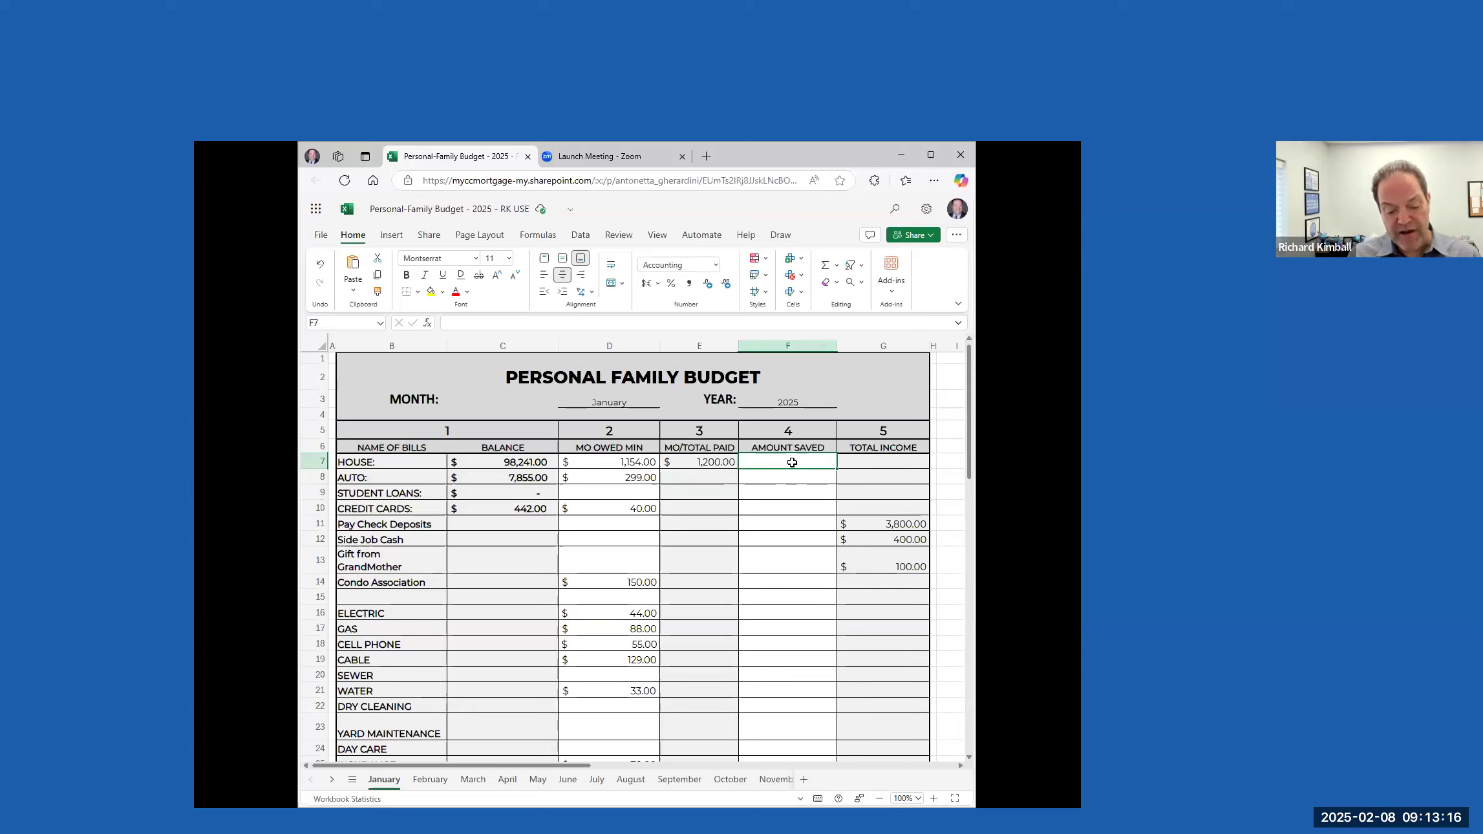
type("44")
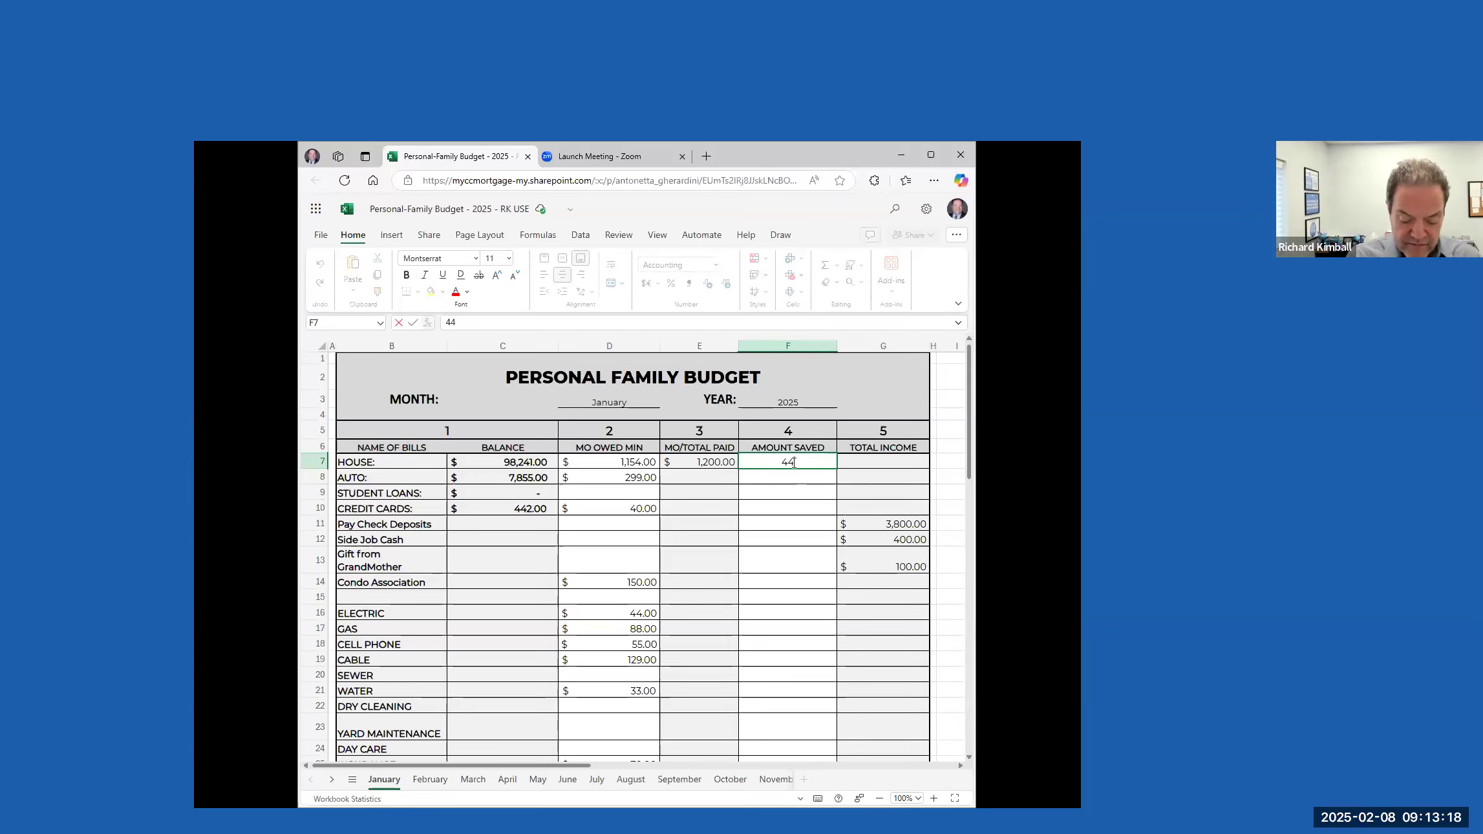
type("6")
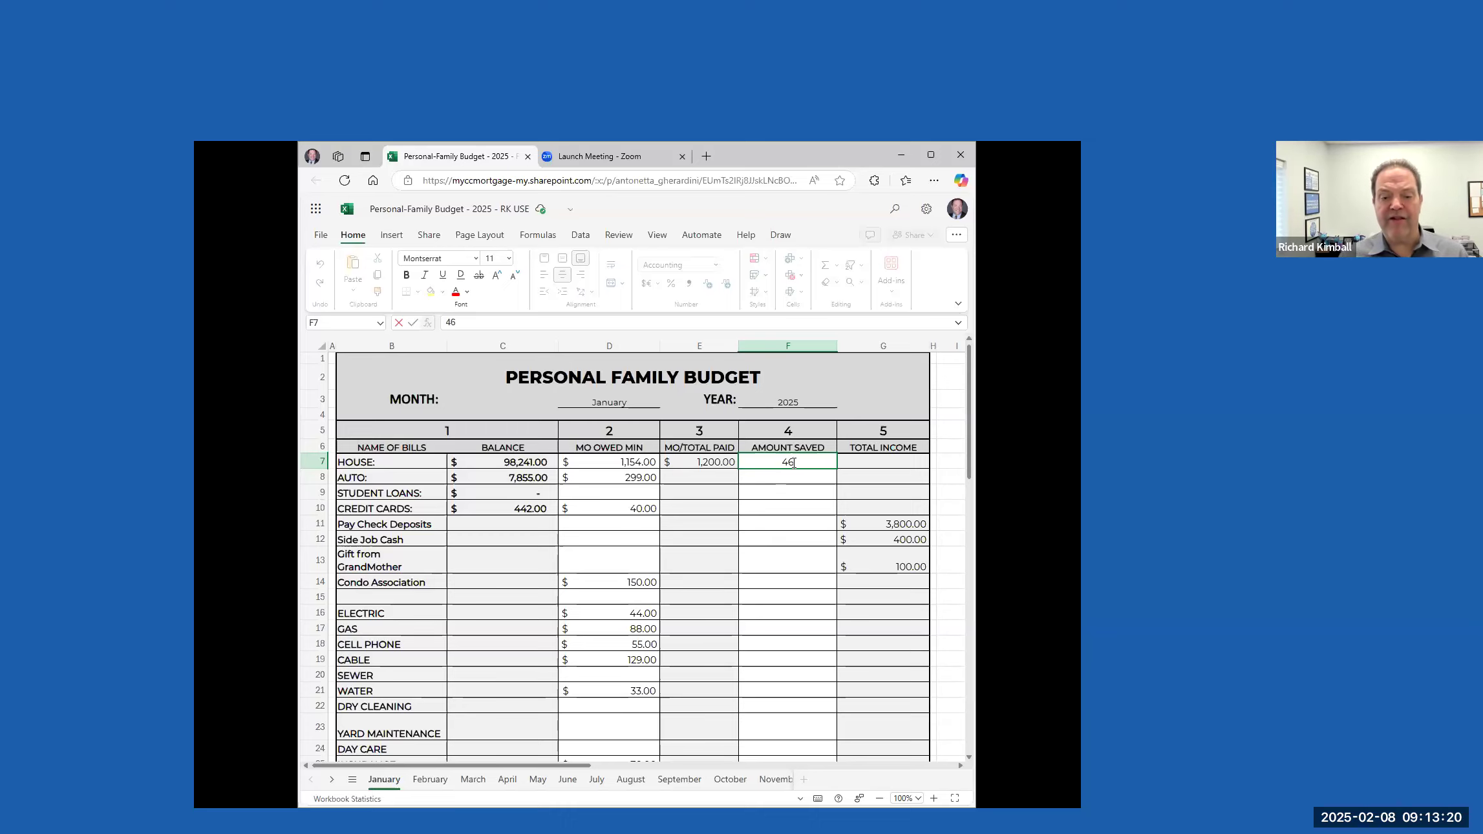
left_click(796, 477)
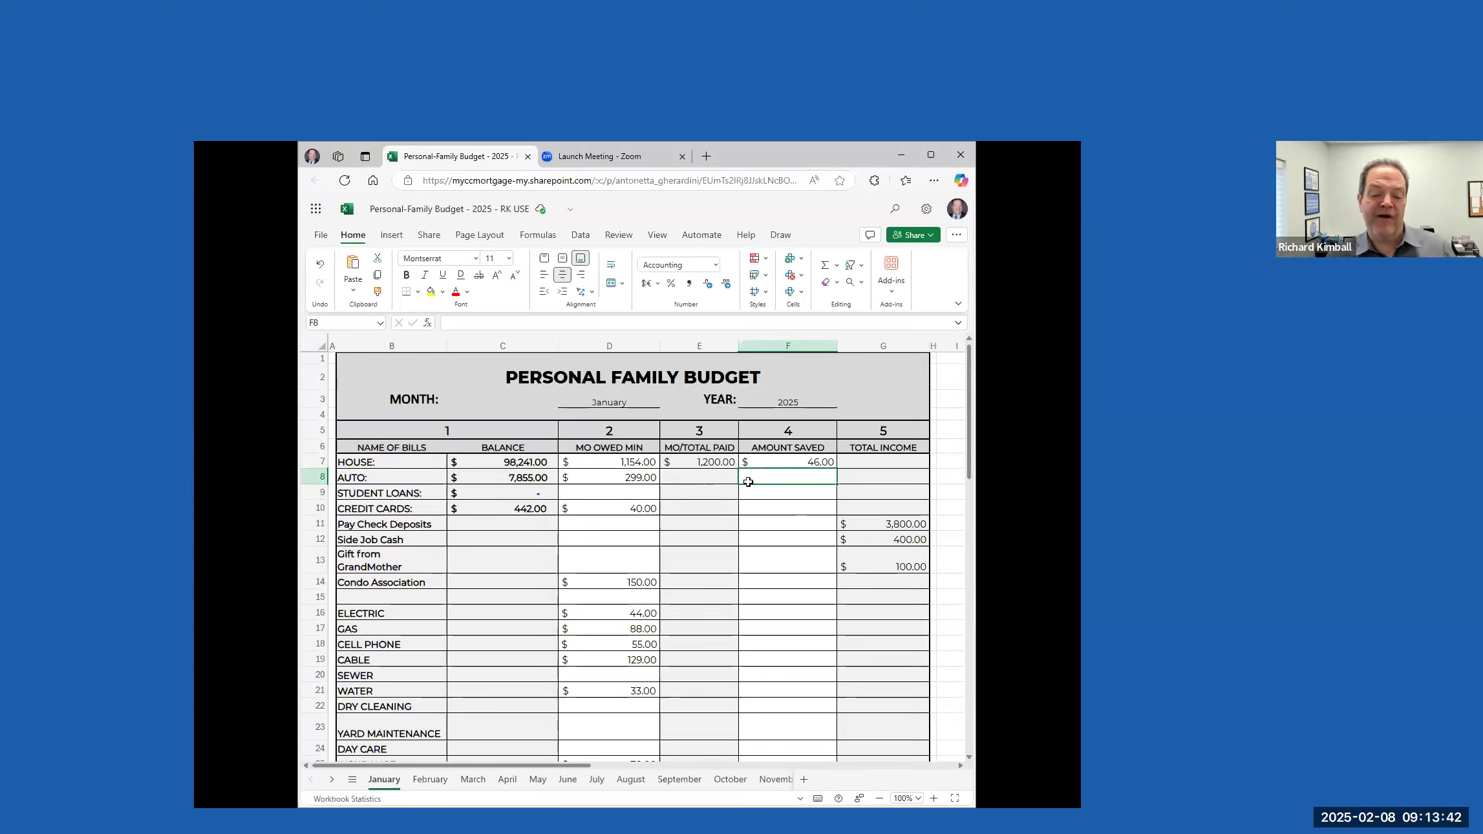
Enter monthly totals paid of 299 for AUTO and 442 for CREDIT CARDS
left_click(714, 475)
type("299")
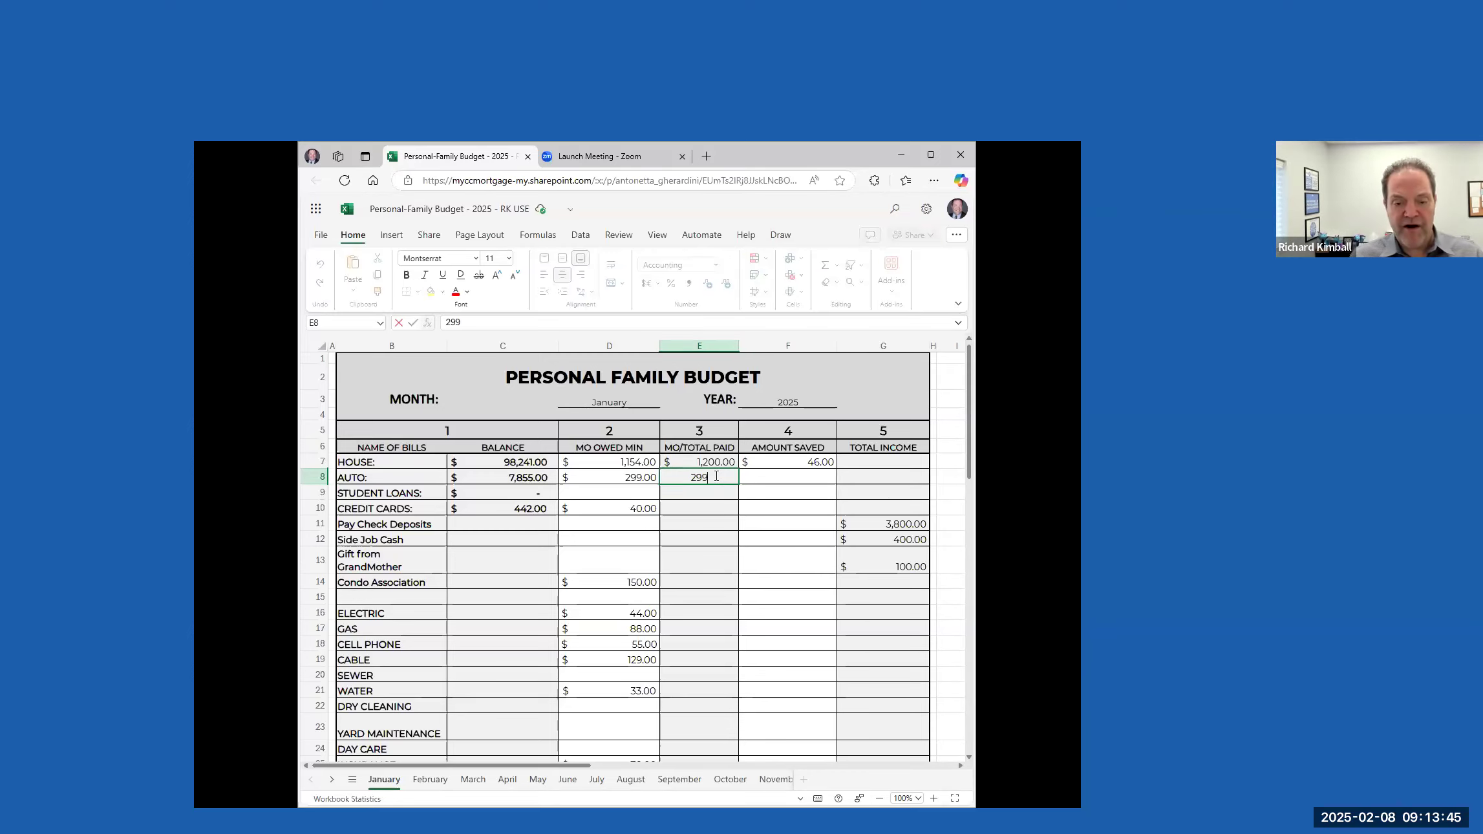
left_click(694, 509)
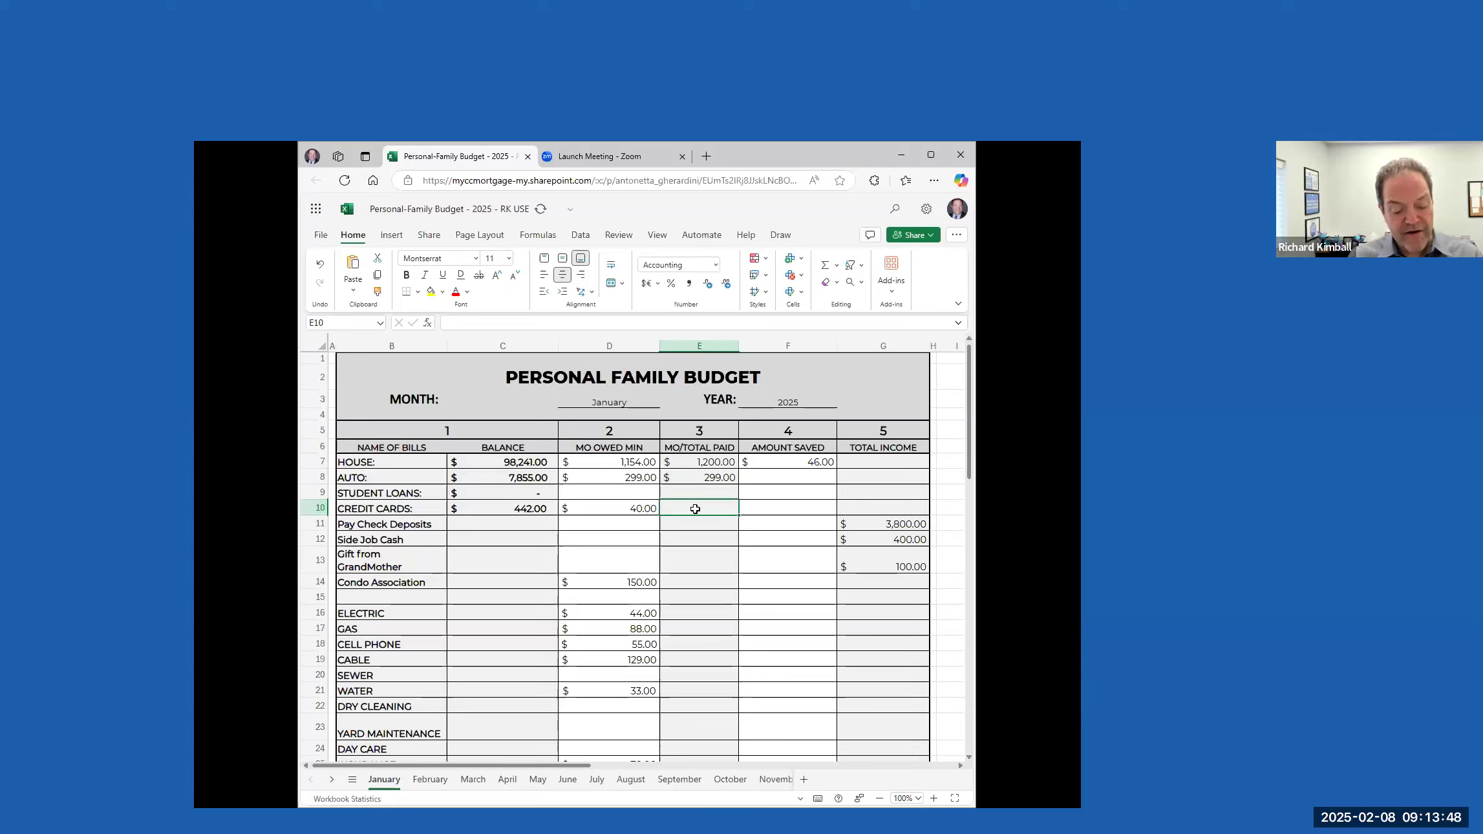
type("442")
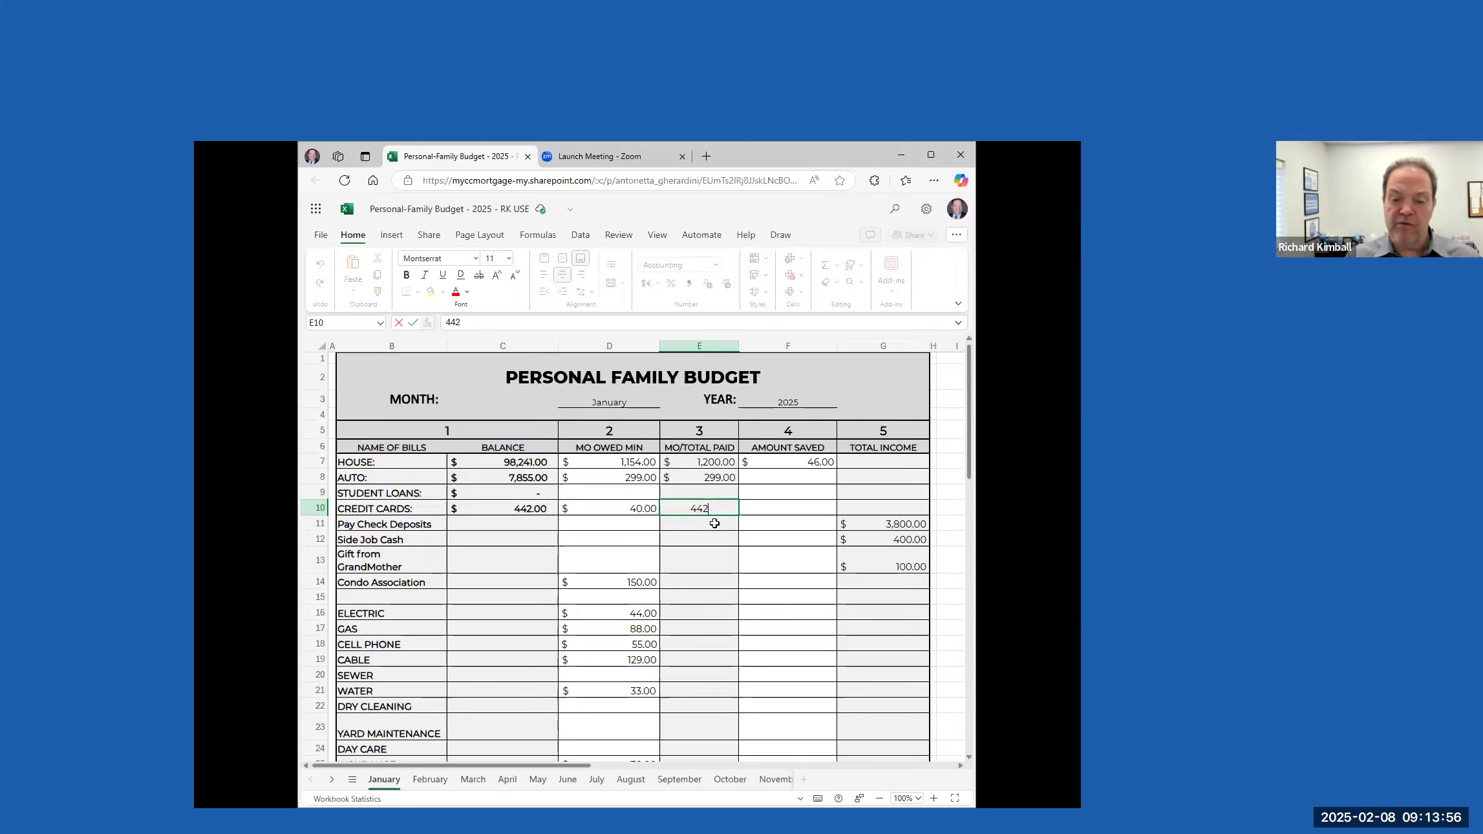
key("Tab")
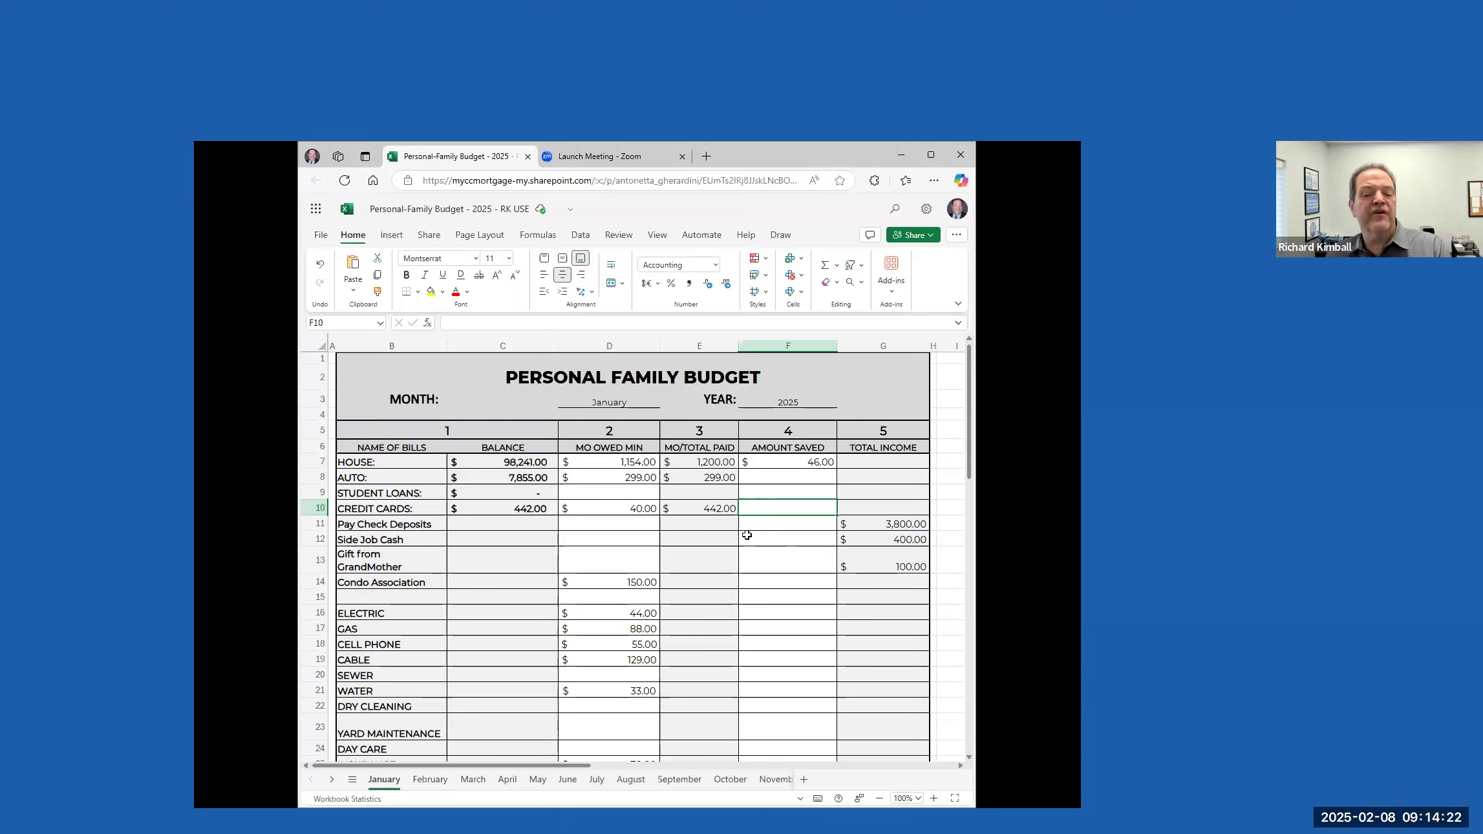
left_click(709, 525)
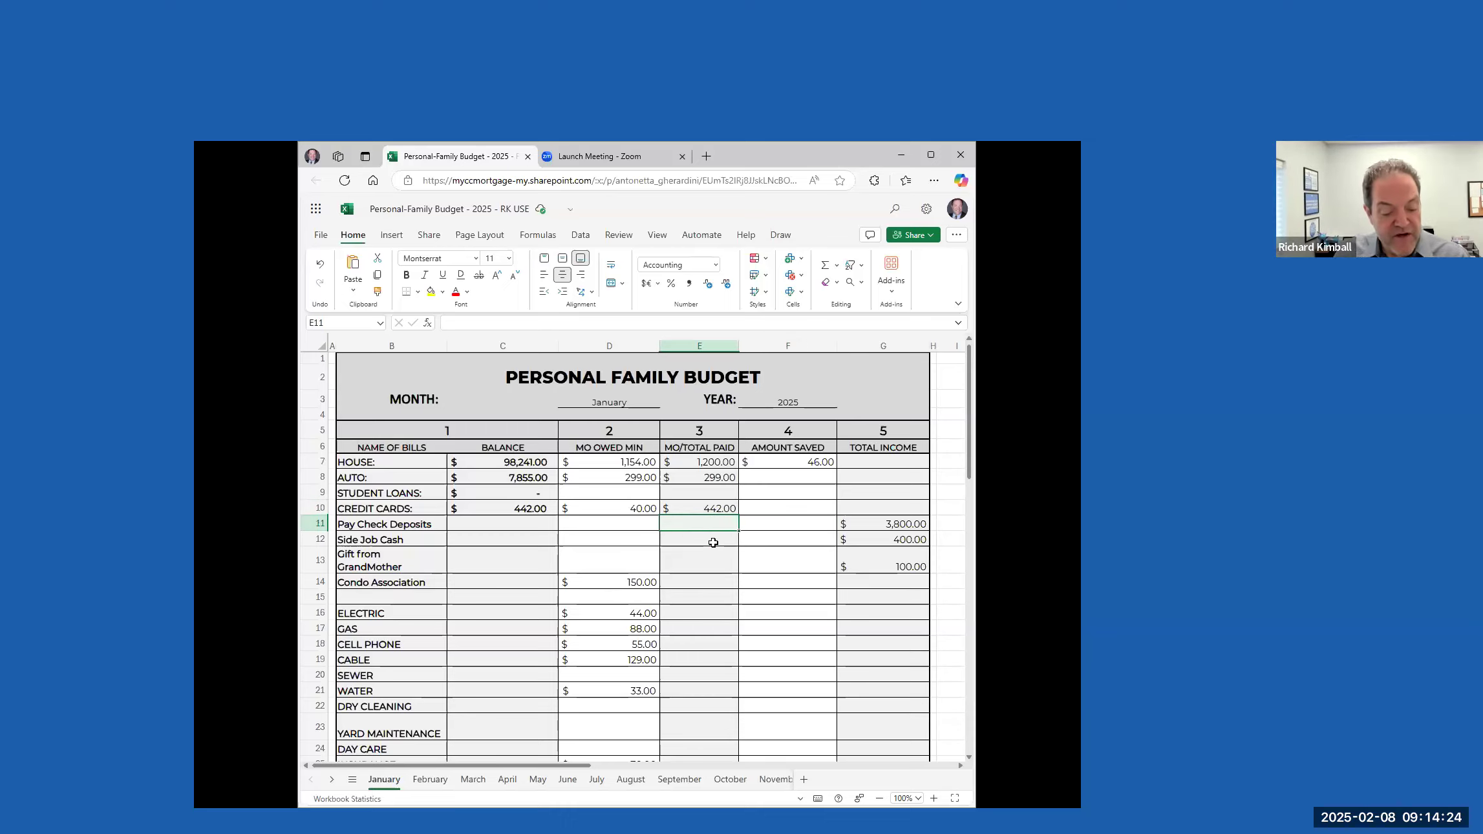
Enter monthly totals paid of 150 for Condo Association, 44 for ELECTRIC and 88 for the GAS row below it
left_click(715, 581)
type("=d14")
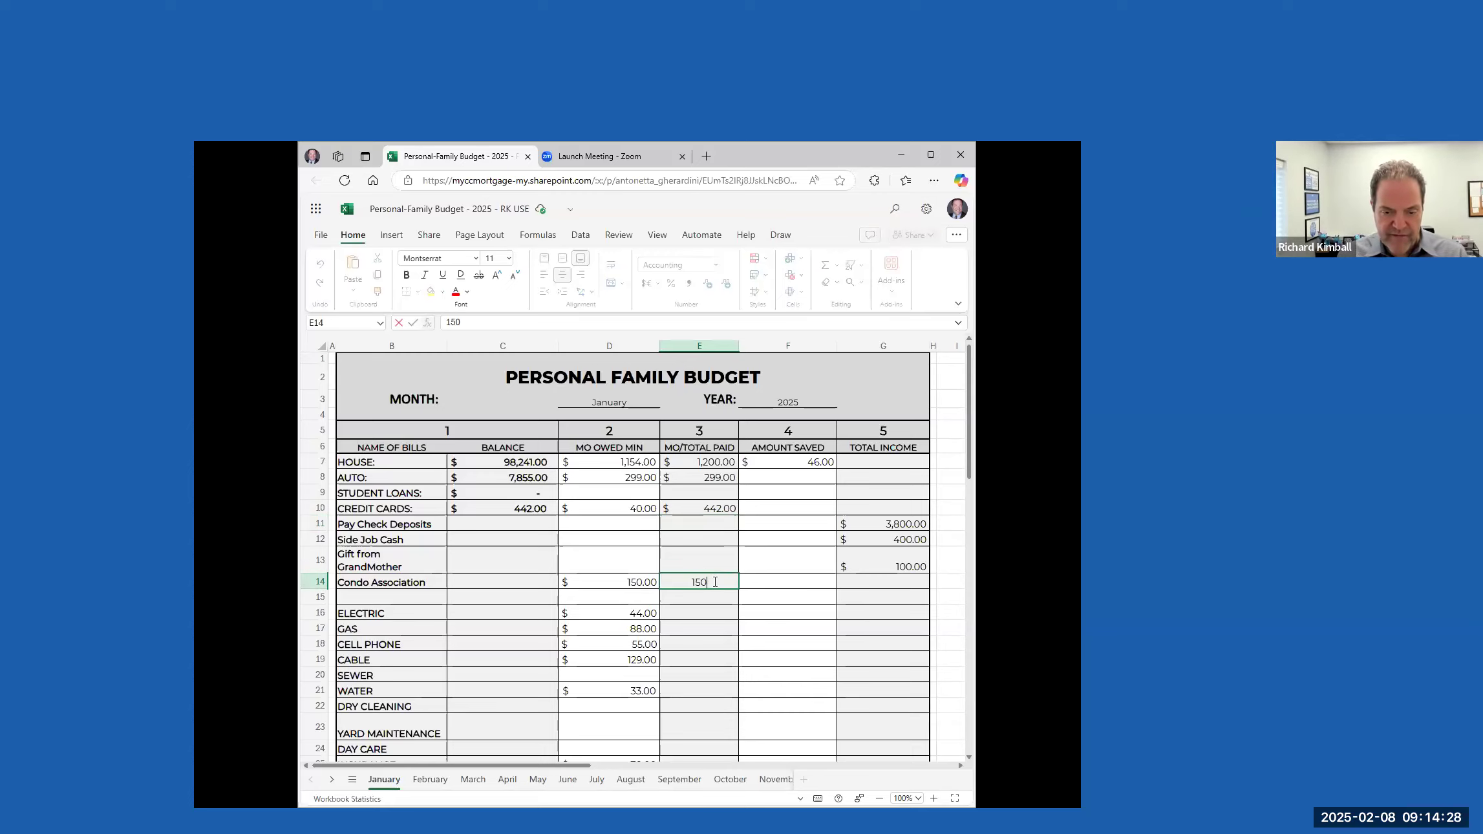
left_click(703, 611)
type("=d16")
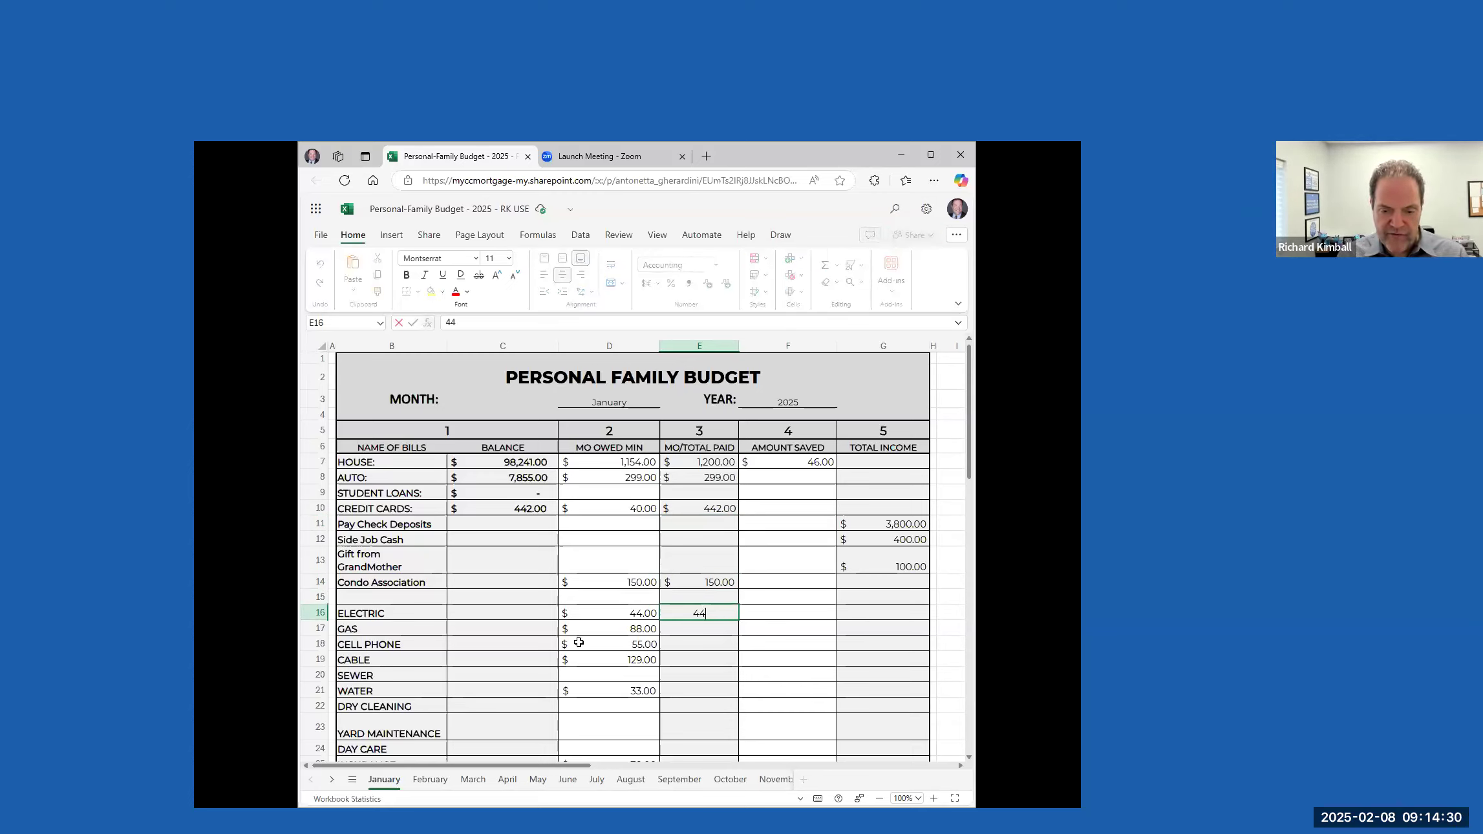
left_click(682, 629)
type("=d17")
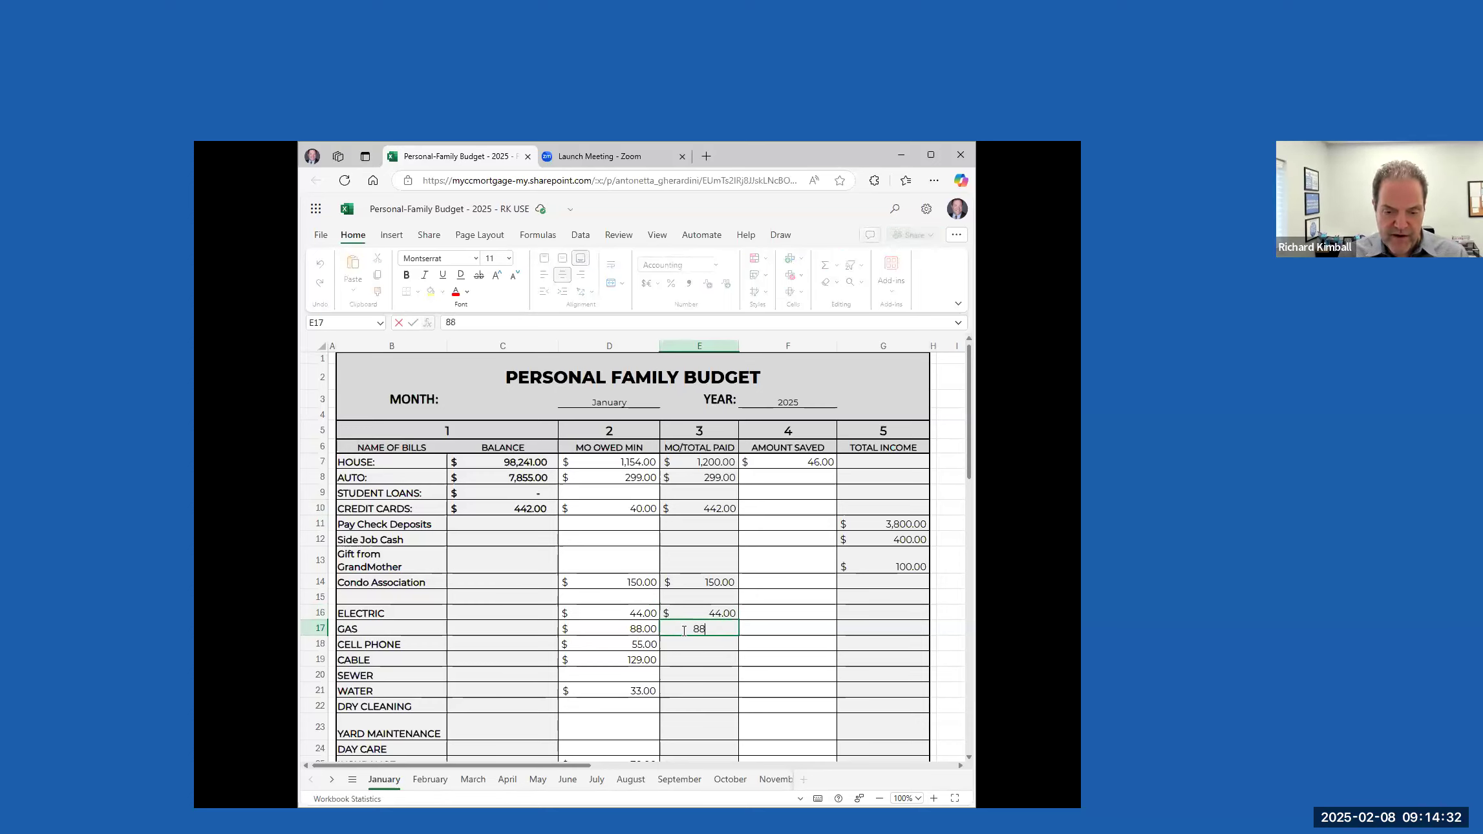
Enter monthly totals paid of 55 for CELL PHONE and 129 for CABLE
left_click(686, 642)
type("55")
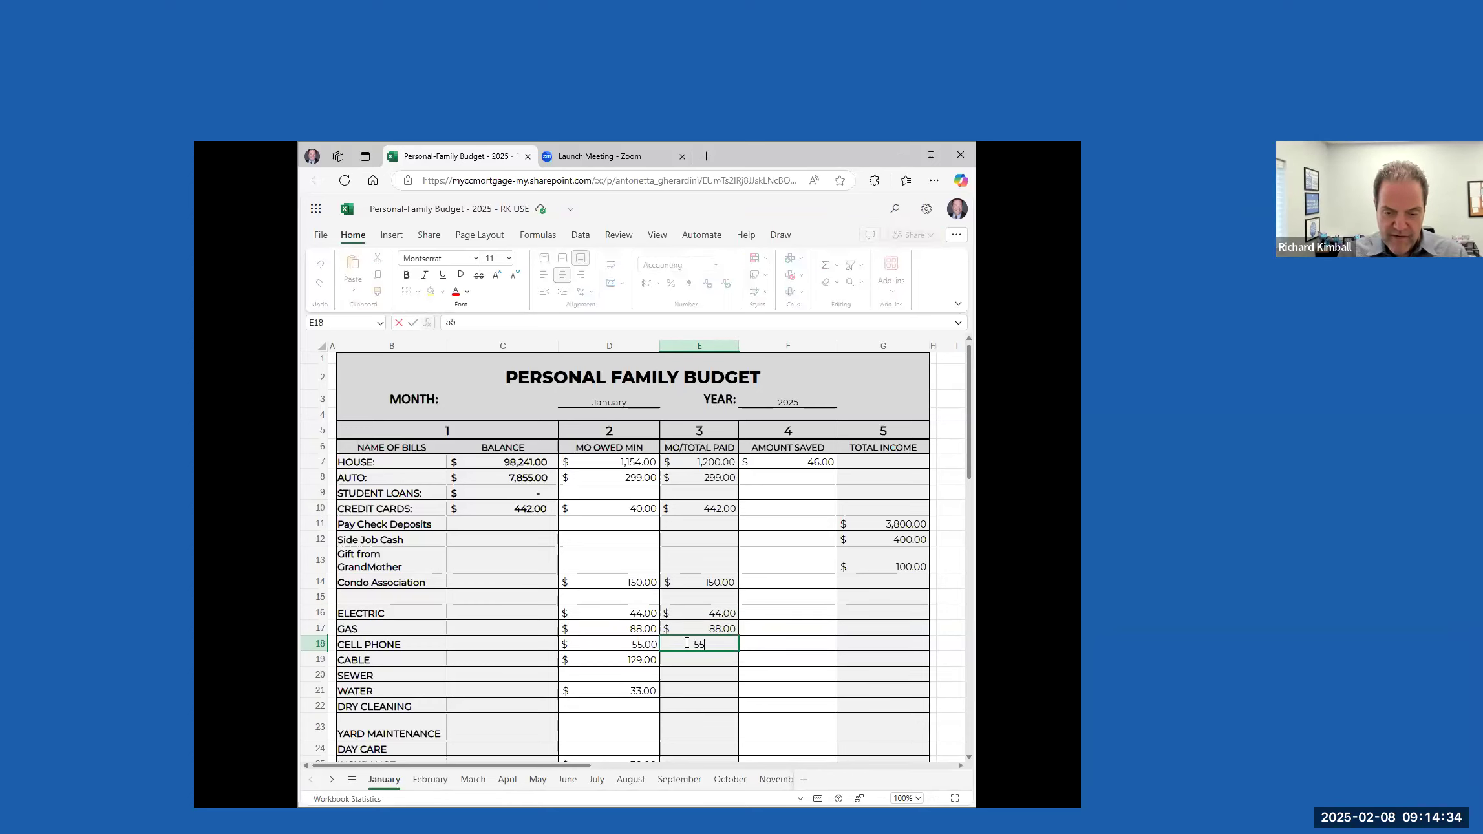
left_click(720, 660)
type("12")
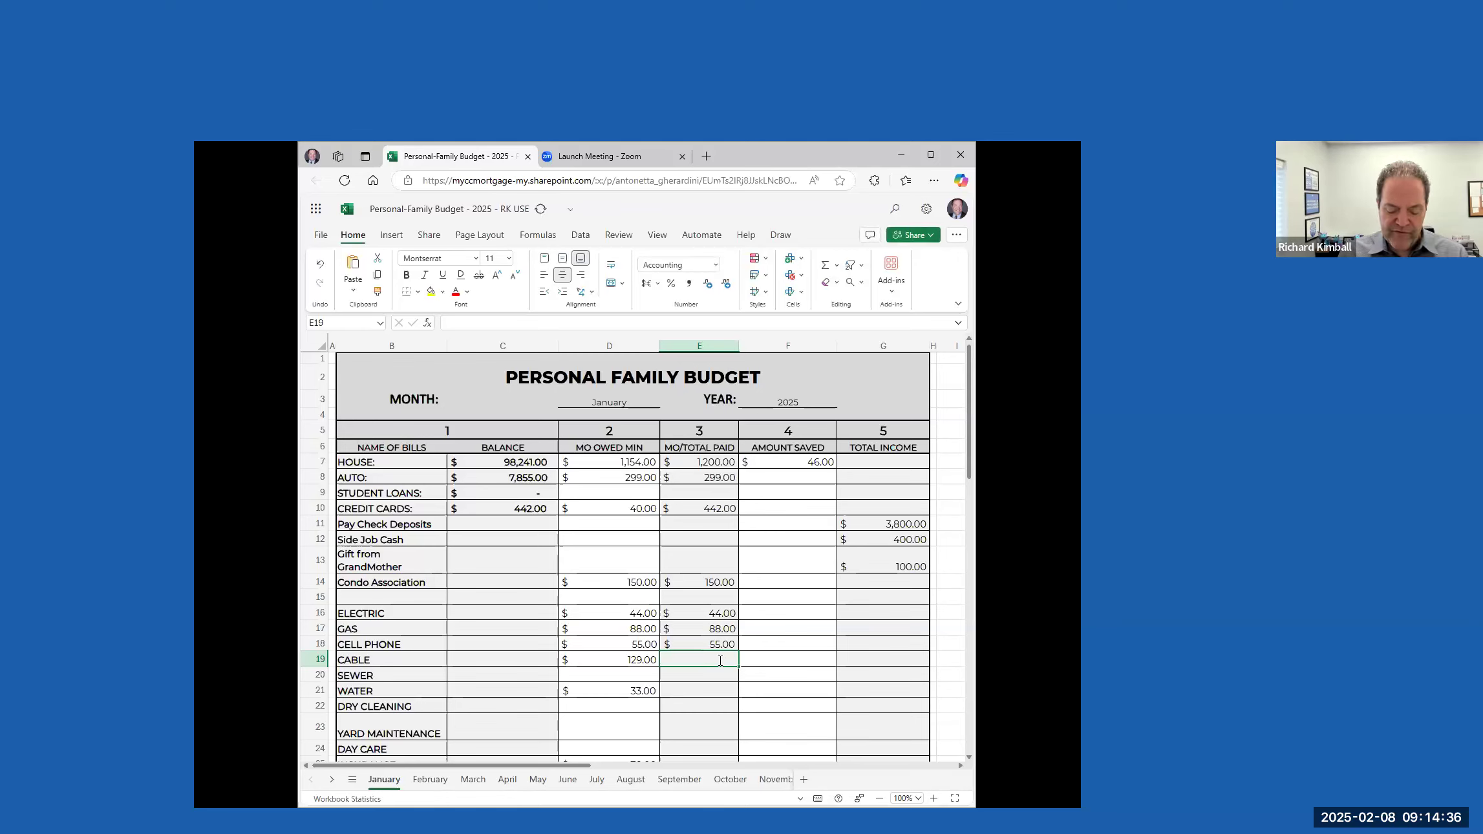
type("9")
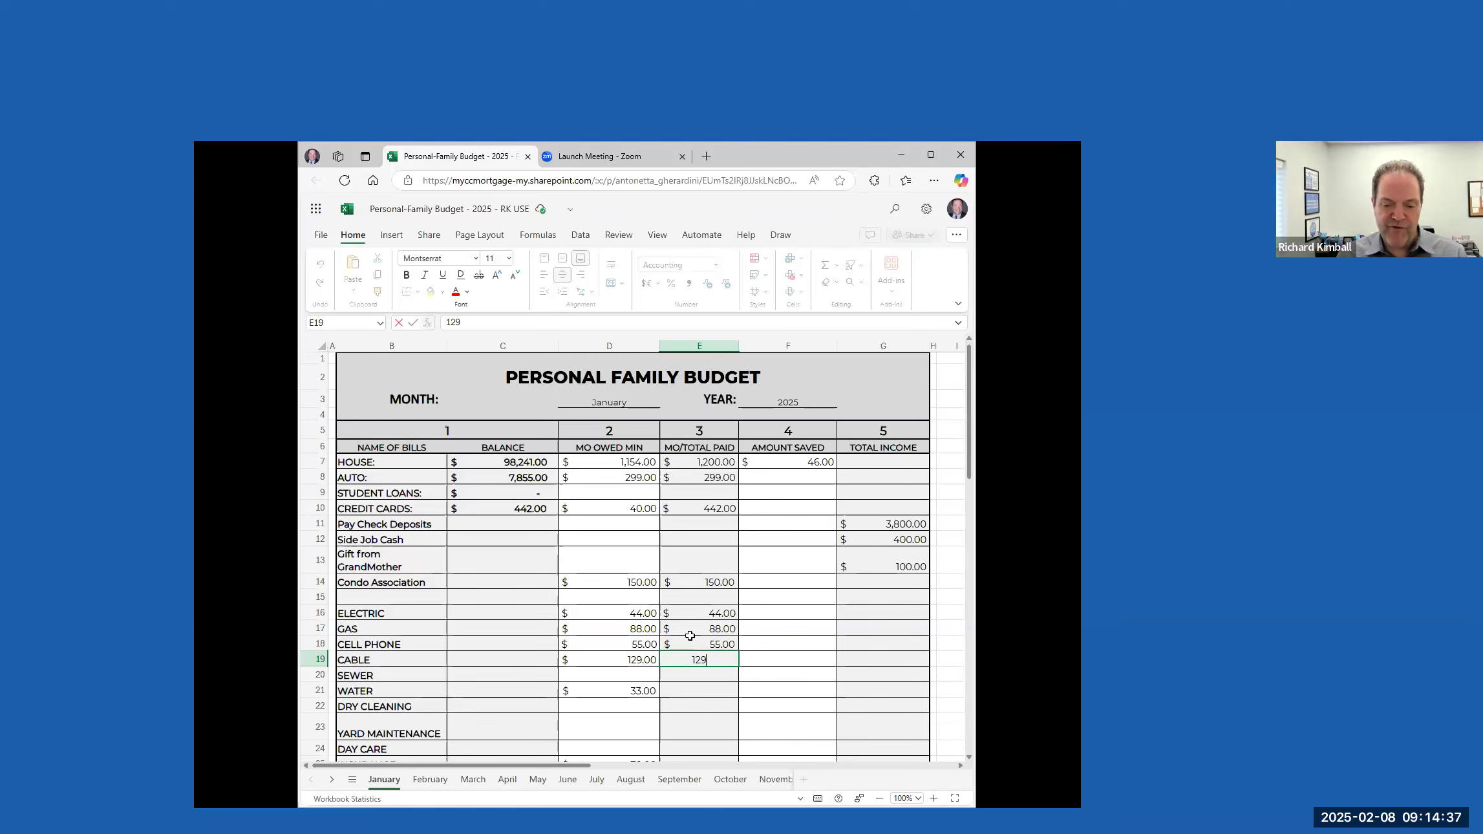
Enter monthly totals paid of 33 for WATER and 70 for INSURANCE
left_click(695, 689)
scroll(695, 689, "down", 4)
type("33")
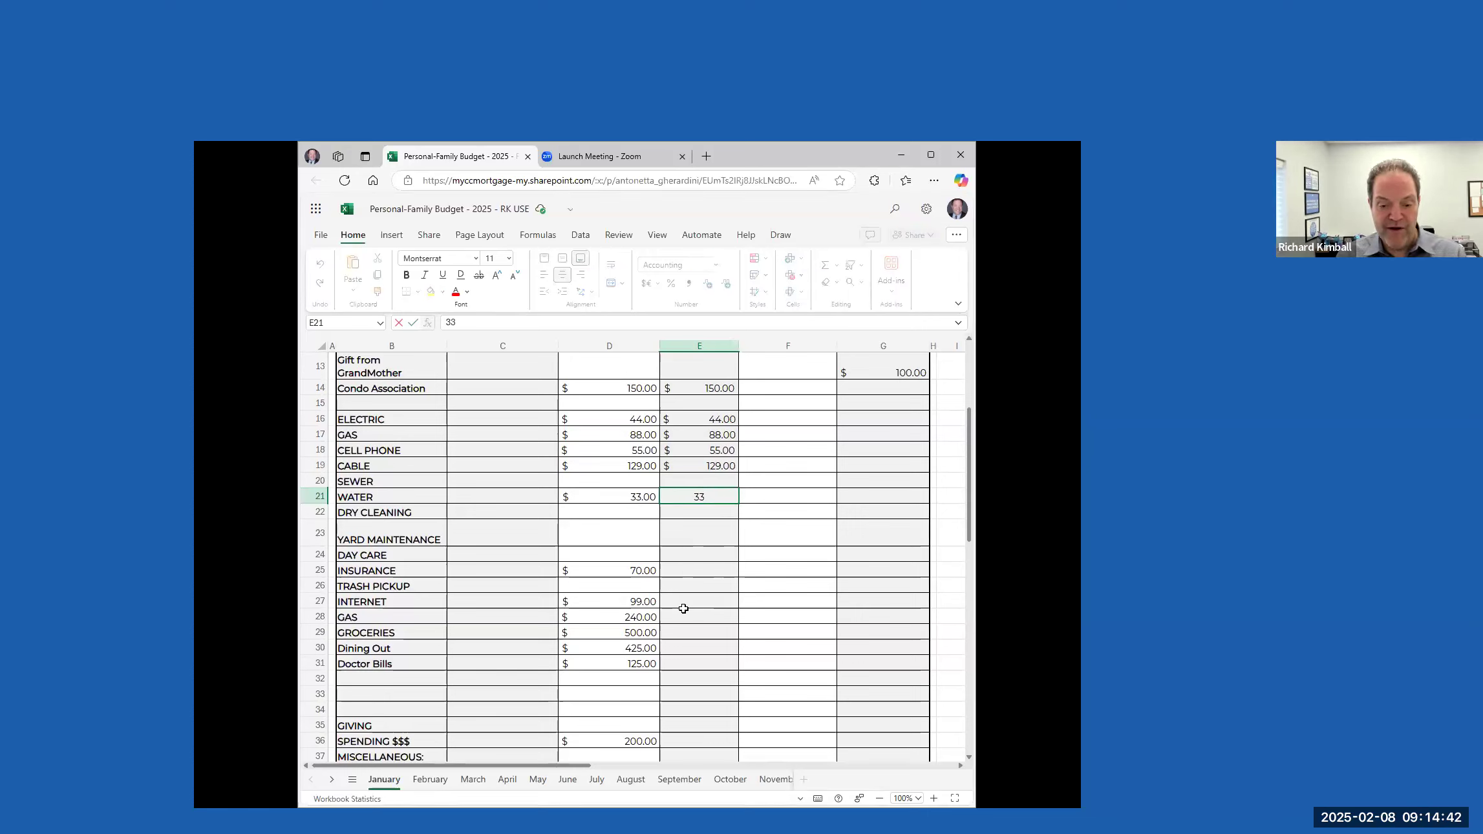
left_click(704, 569)
type("70")
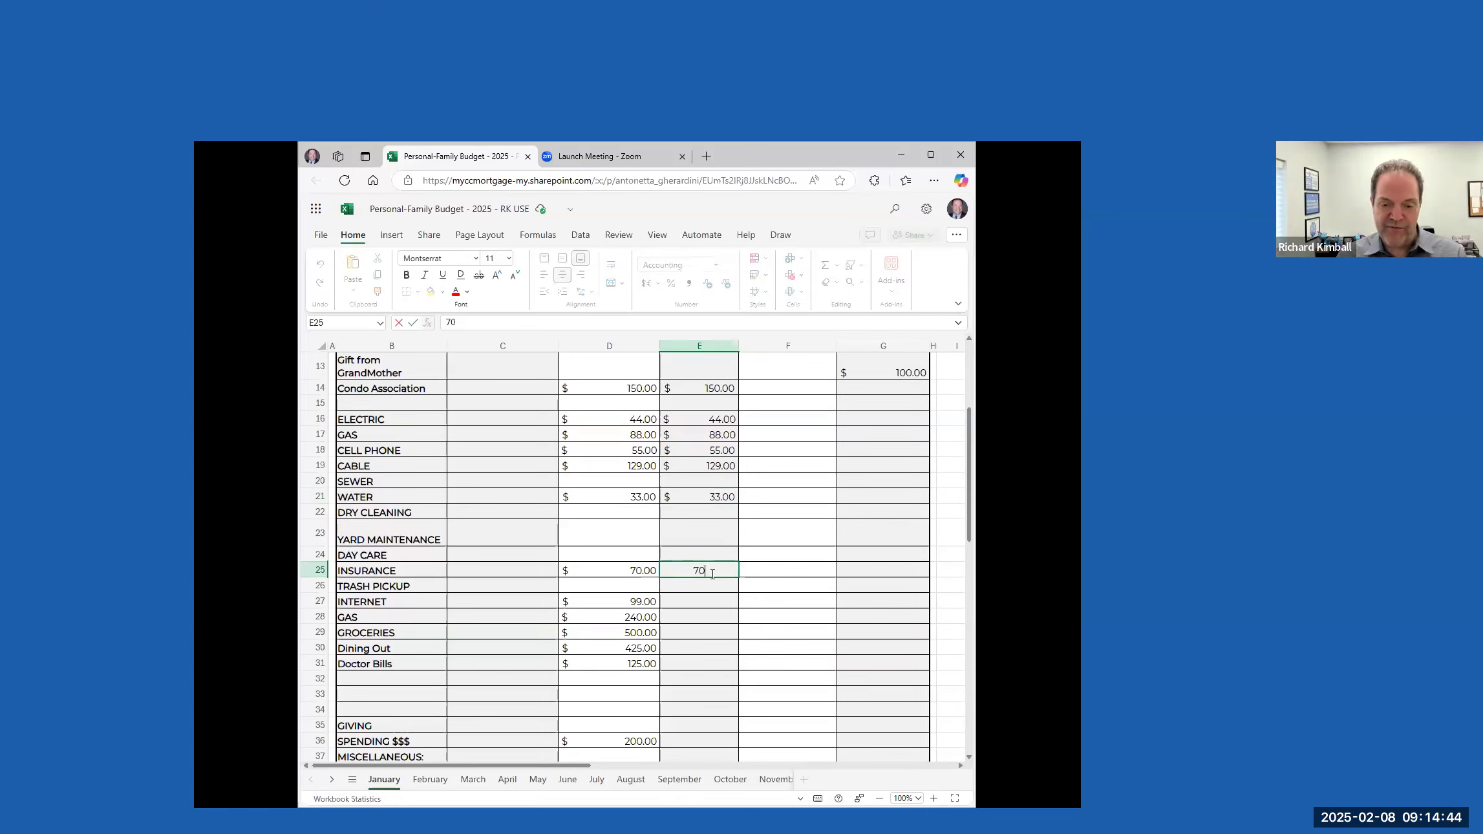
Enter monthly totals paid of 99 for INTERNET and 240 for the GAS row below it
left_click(708, 602)
type("99")
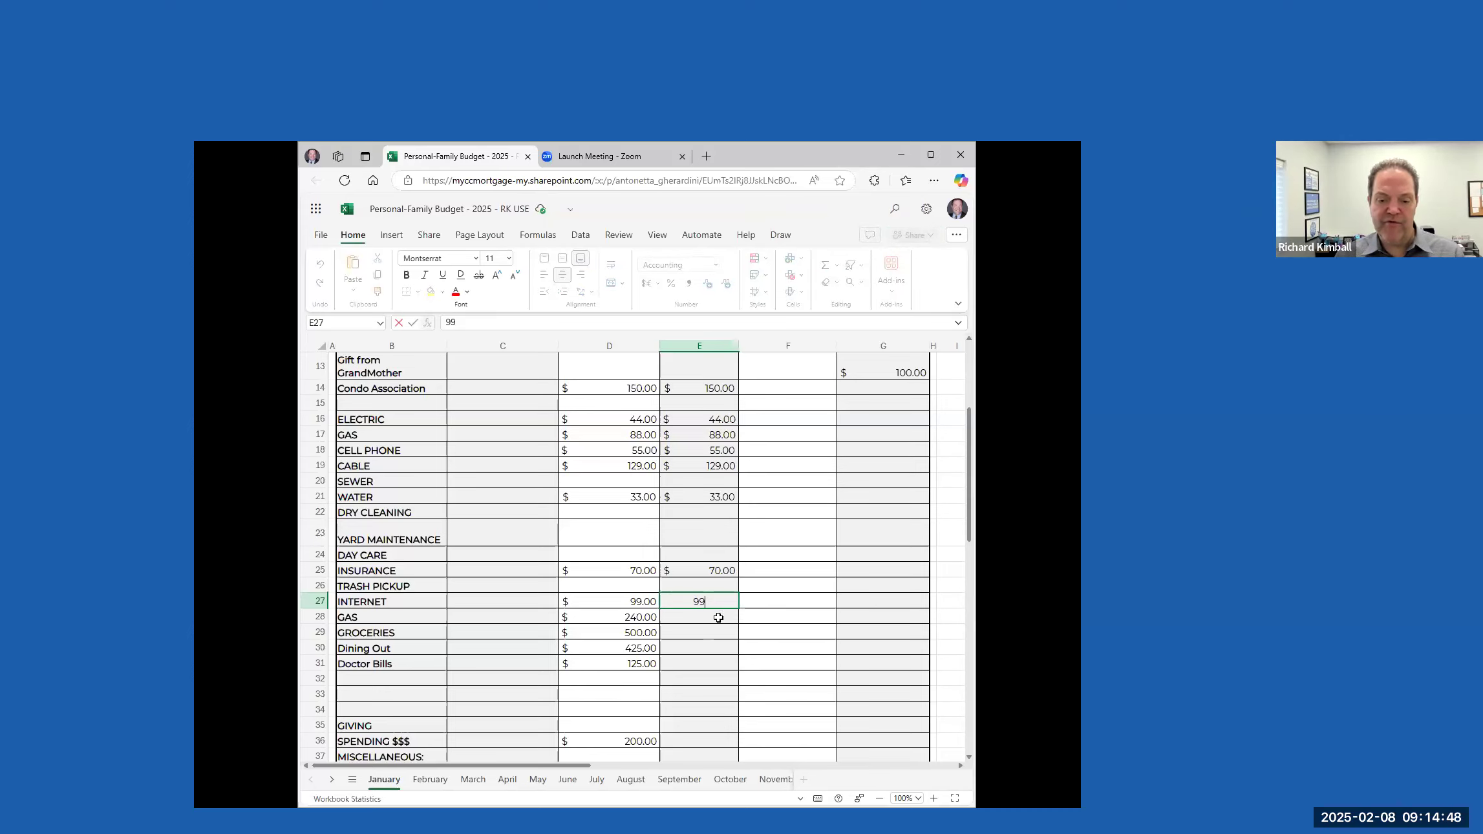
left_click(719, 617)
type("240")
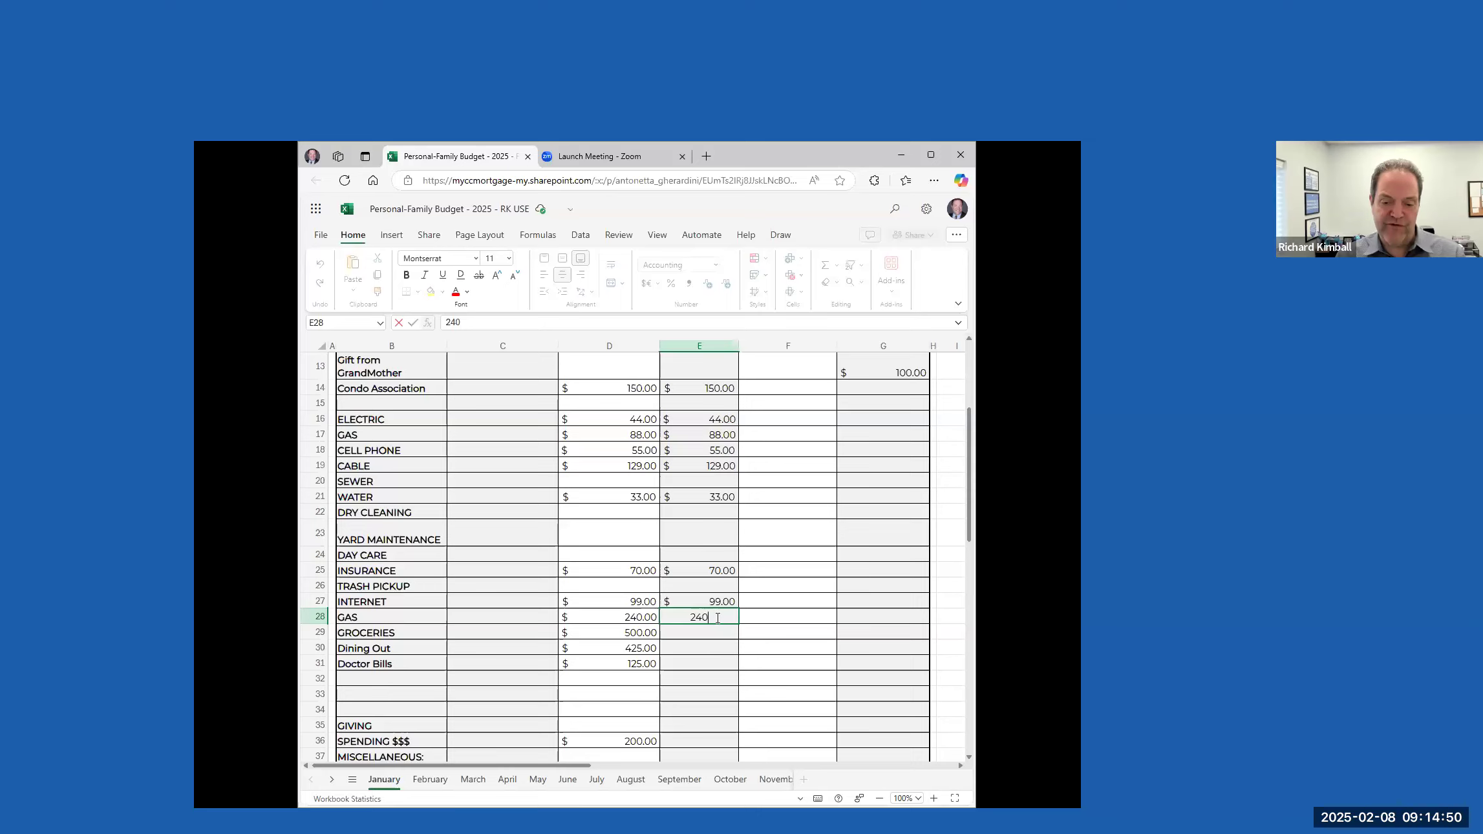
Enter monthly totals paid of 500 for GROCERIES and 425 for Dining Out
left_click(702, 631)
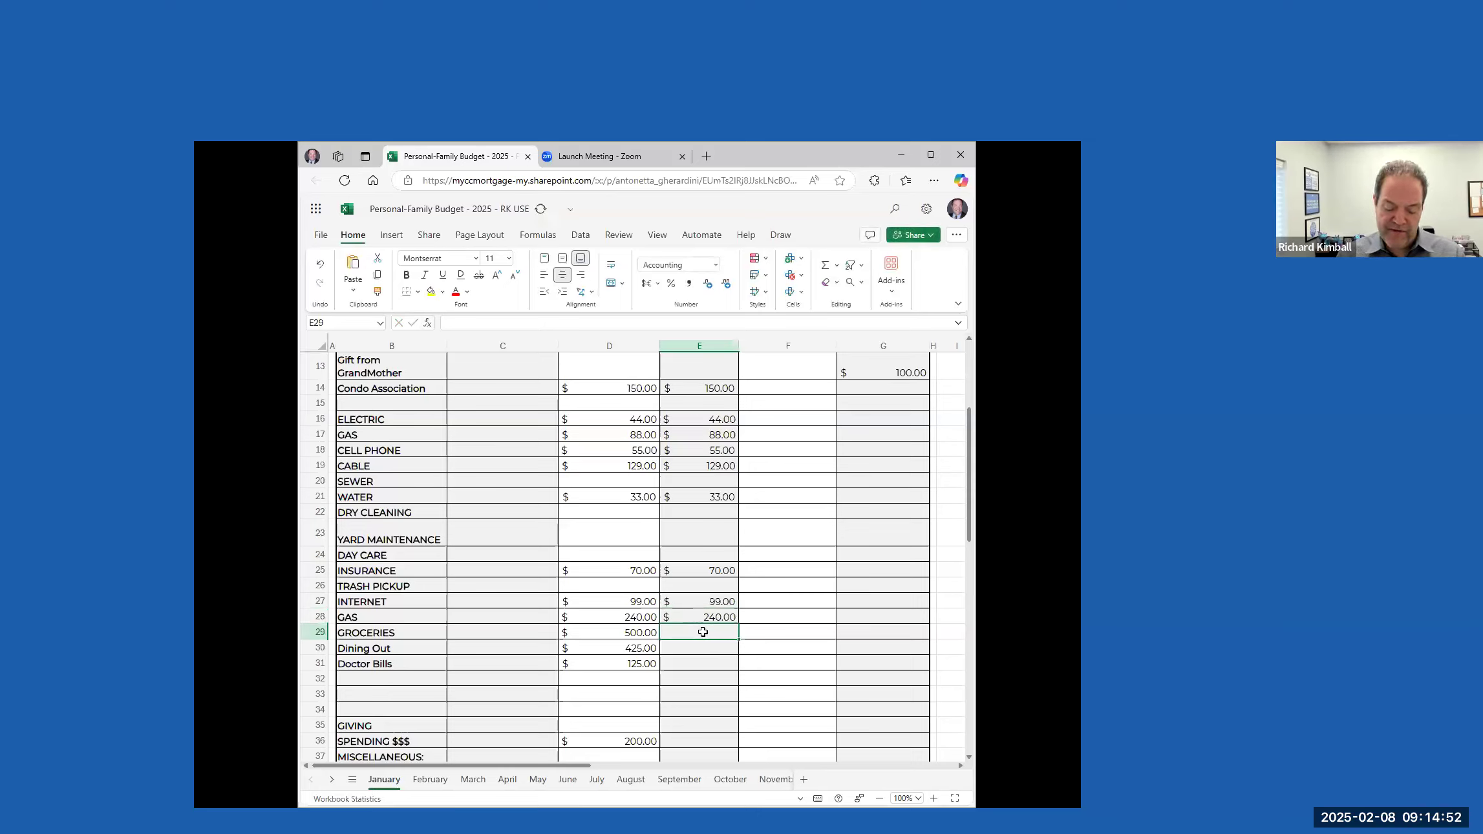
type("500")
left_click(707, 652)
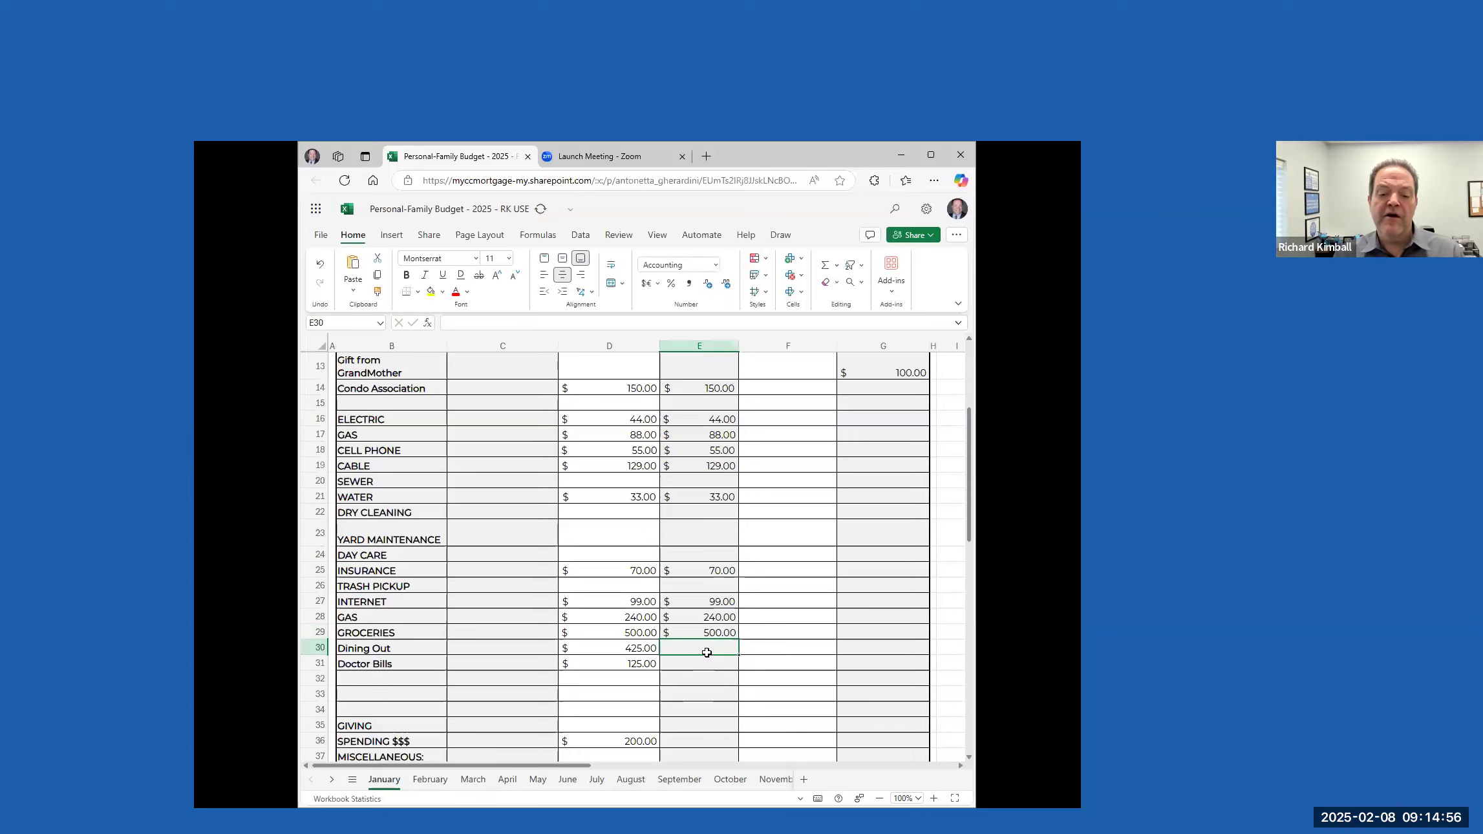
type("425")
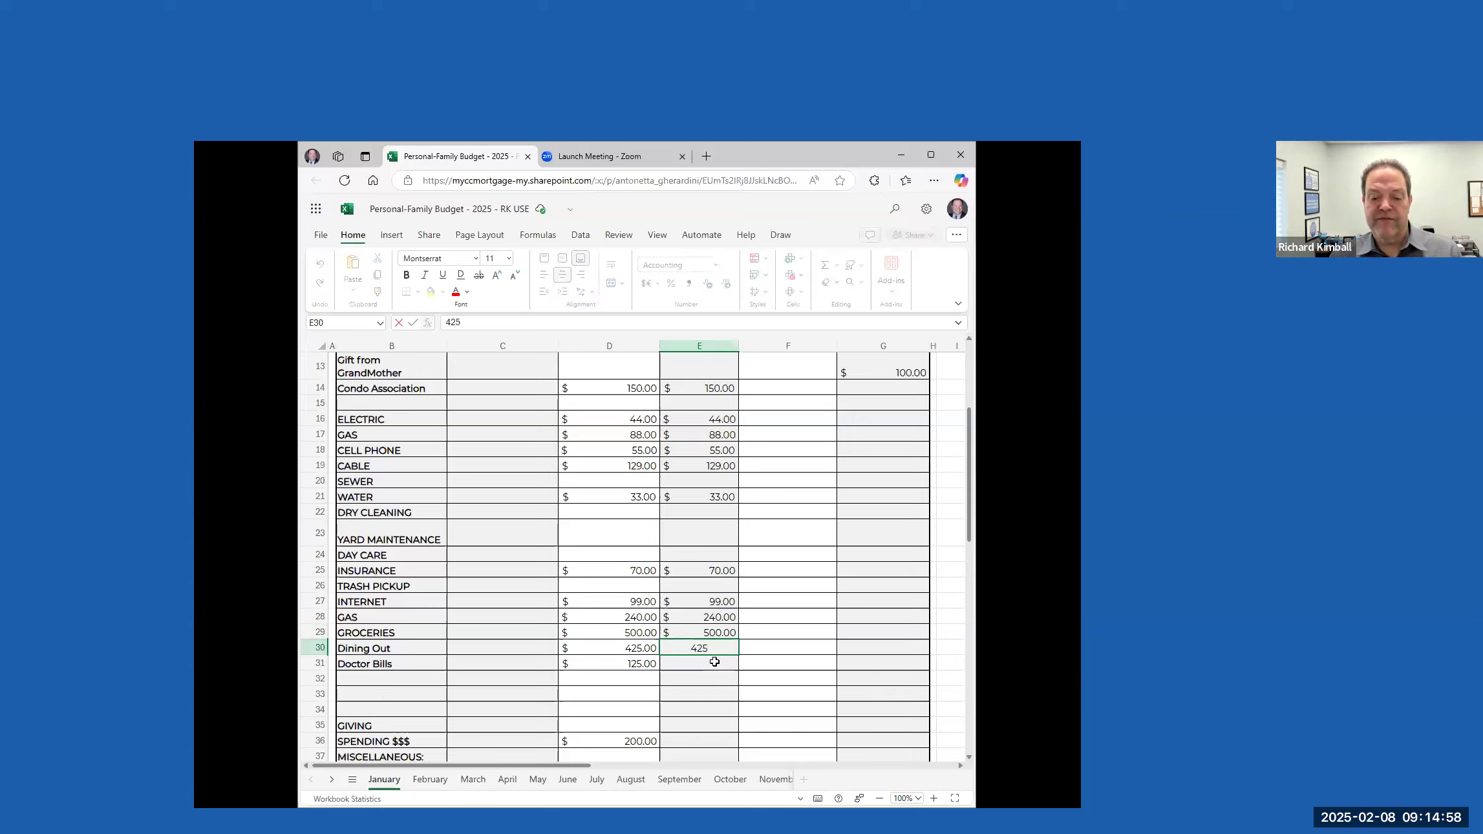
Enter 125 as the monthly total paid for Doctor Bills
left_click(708, 666)
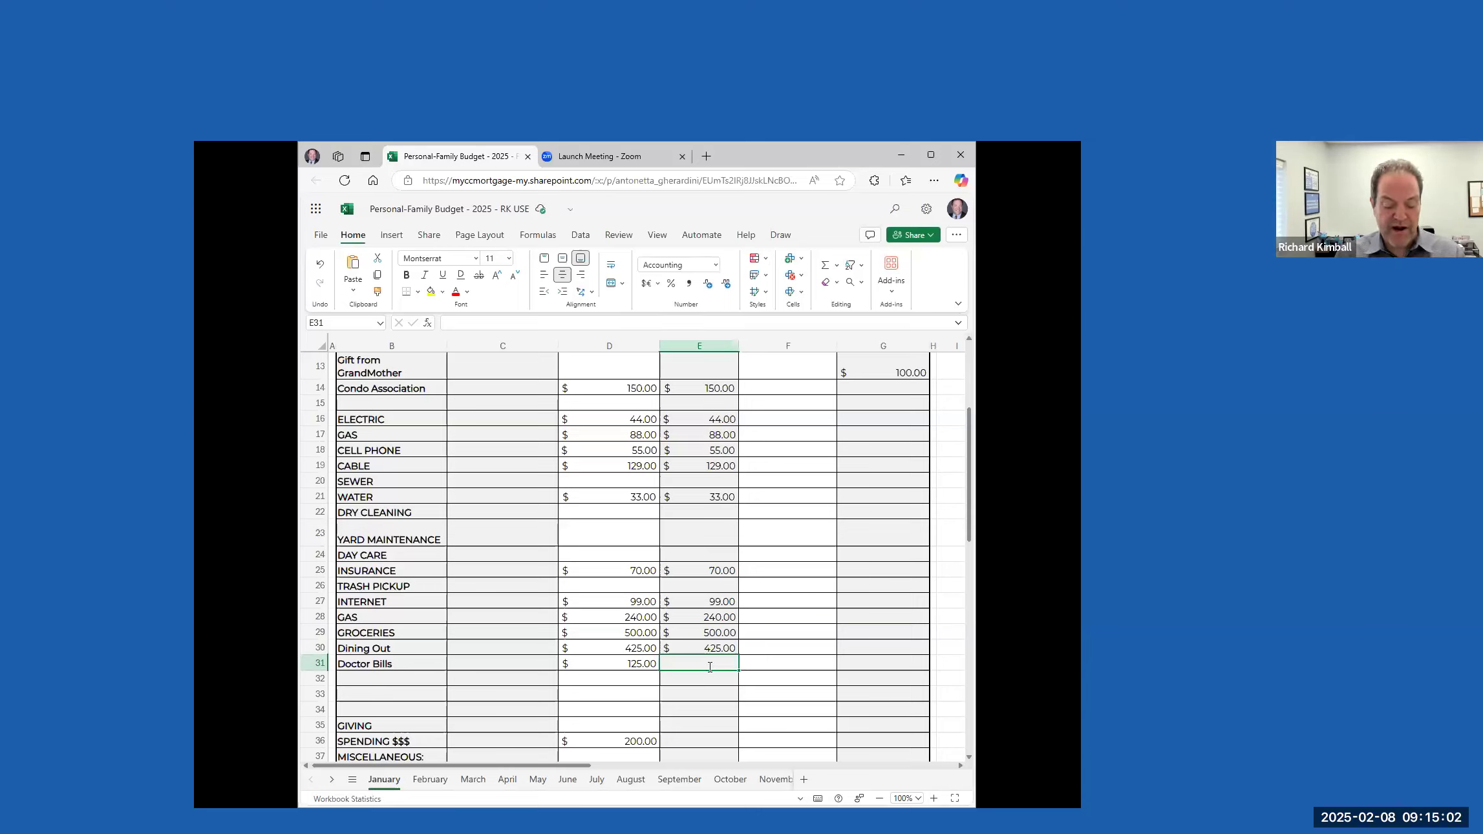
type("125")
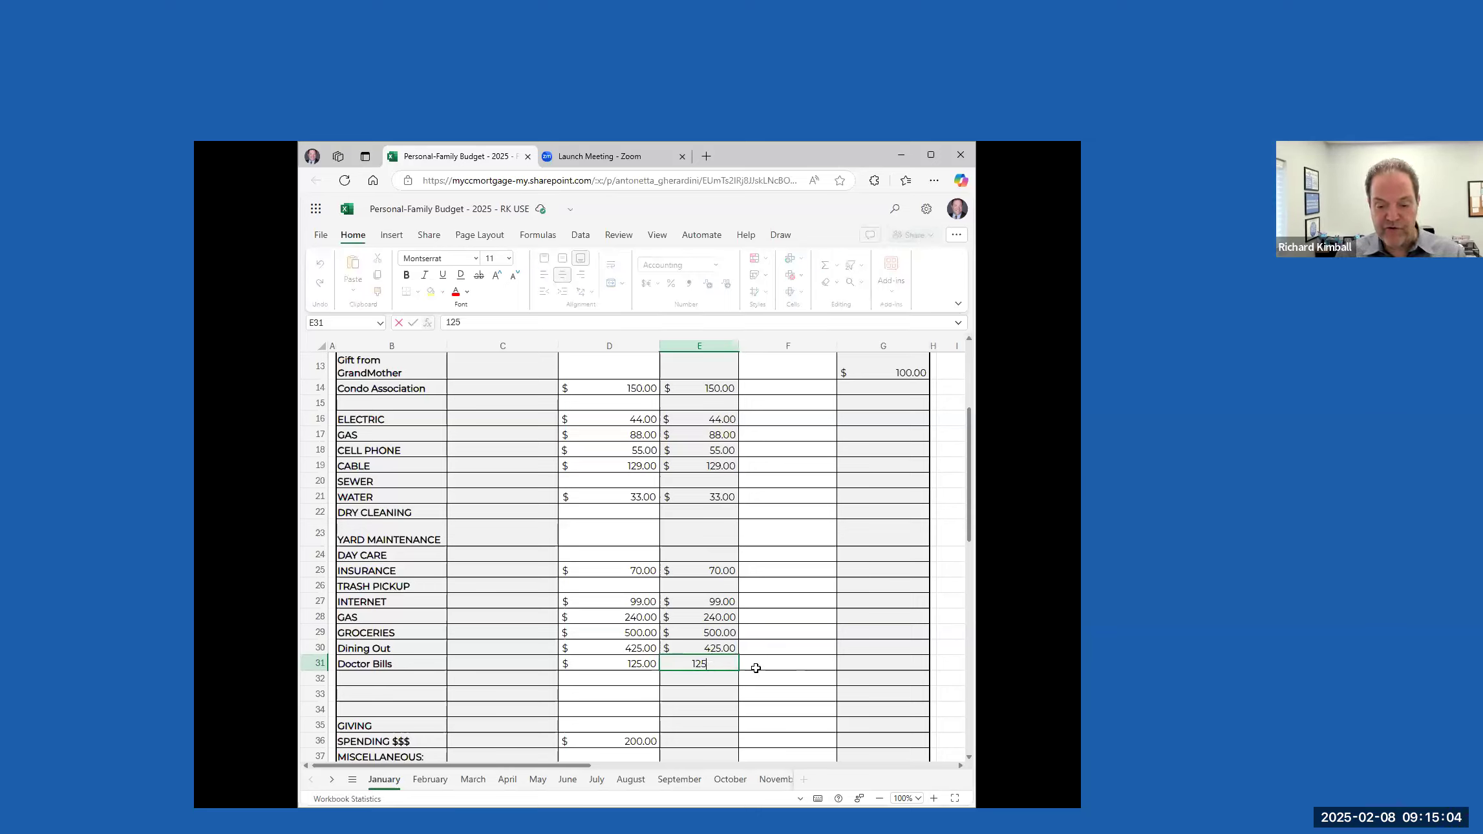
left_click(700, 704)
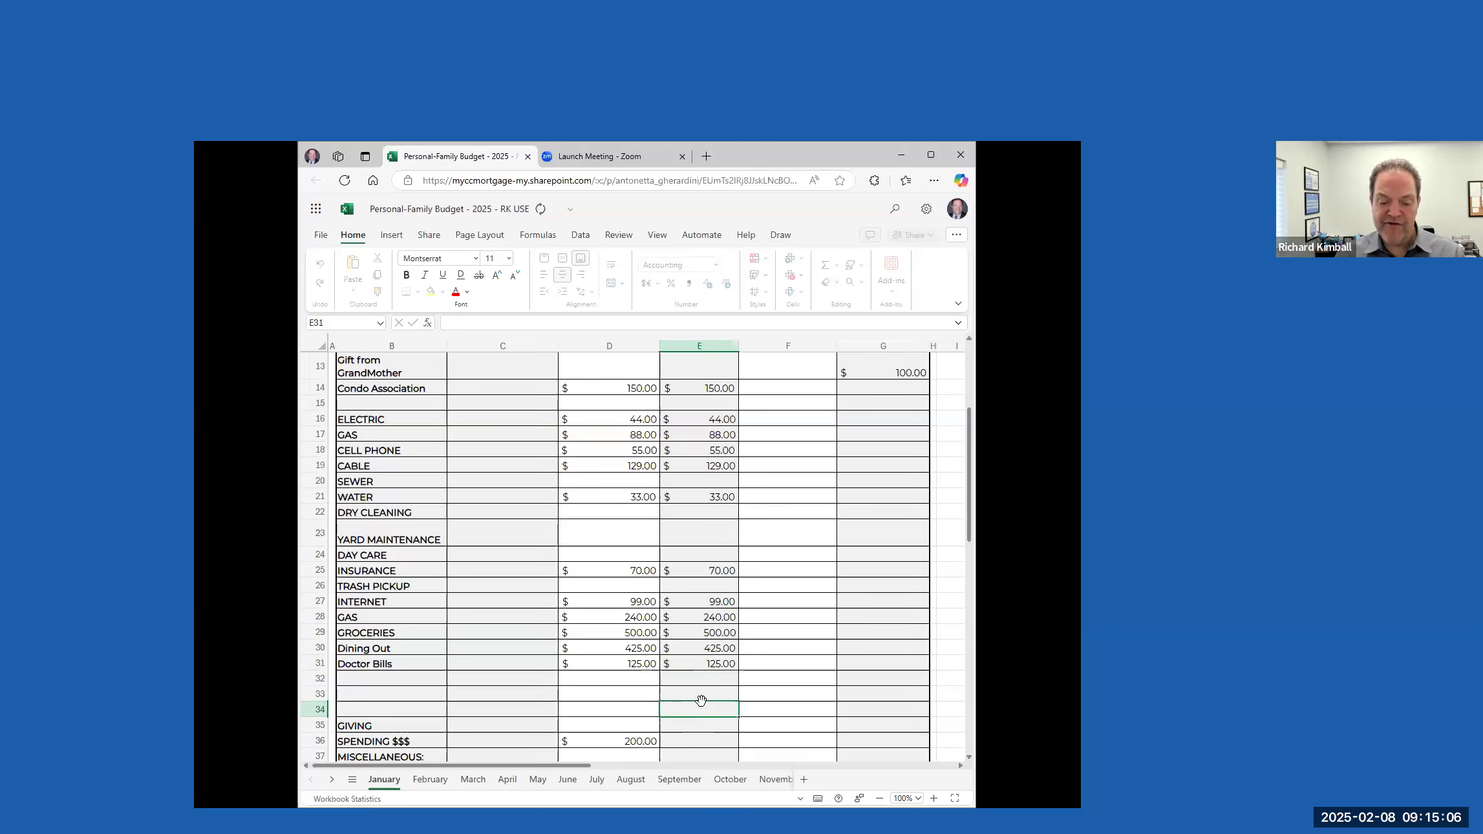
Enter 50 as the monthly total paid for GIVING
scroll(695, 617, "down", 2)
scroll(694, 618, "down", 1)
scroll(705, 589, "up", 3)
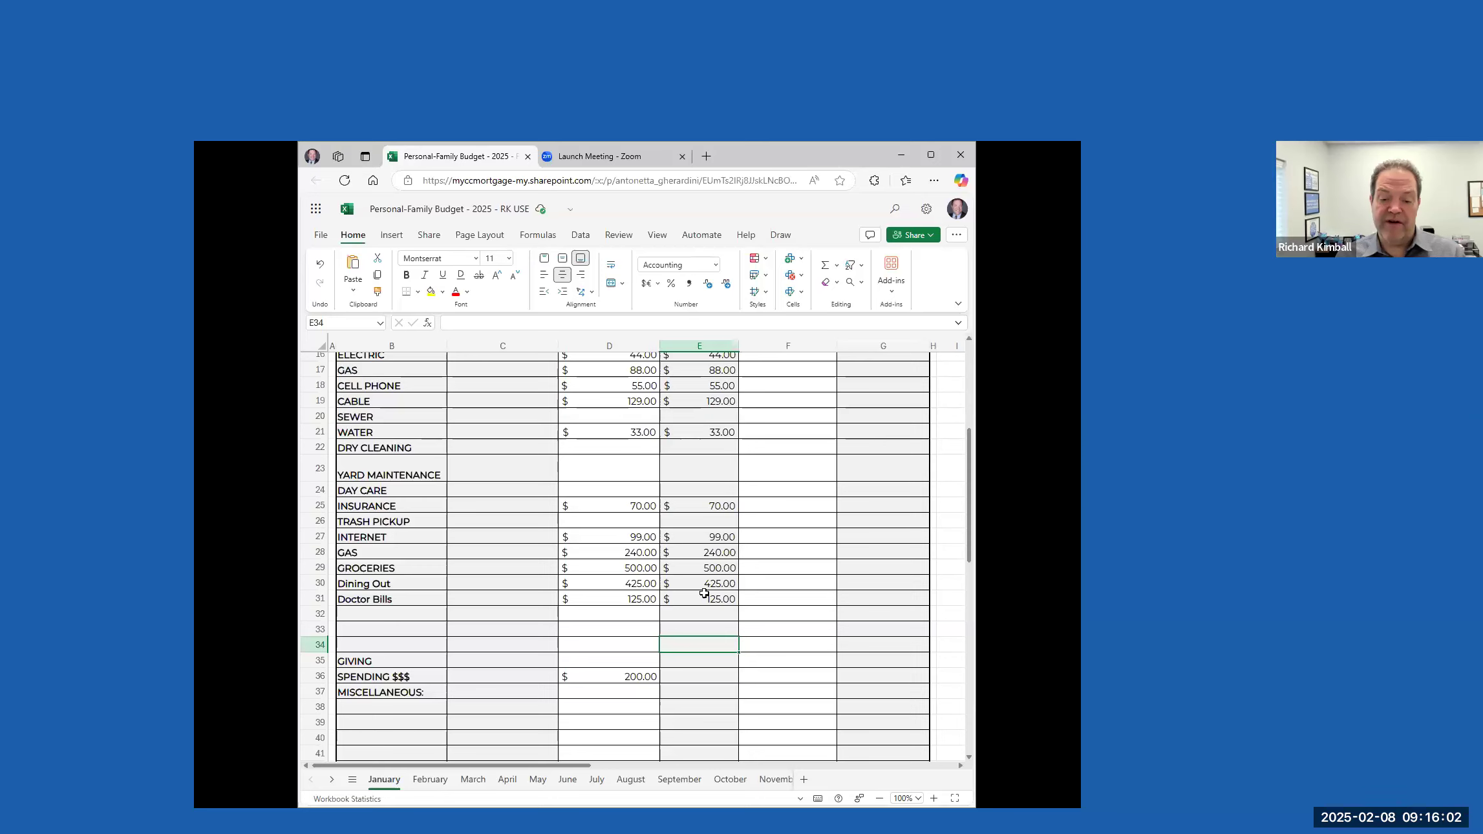
scroll(711, 670, "down", 3)
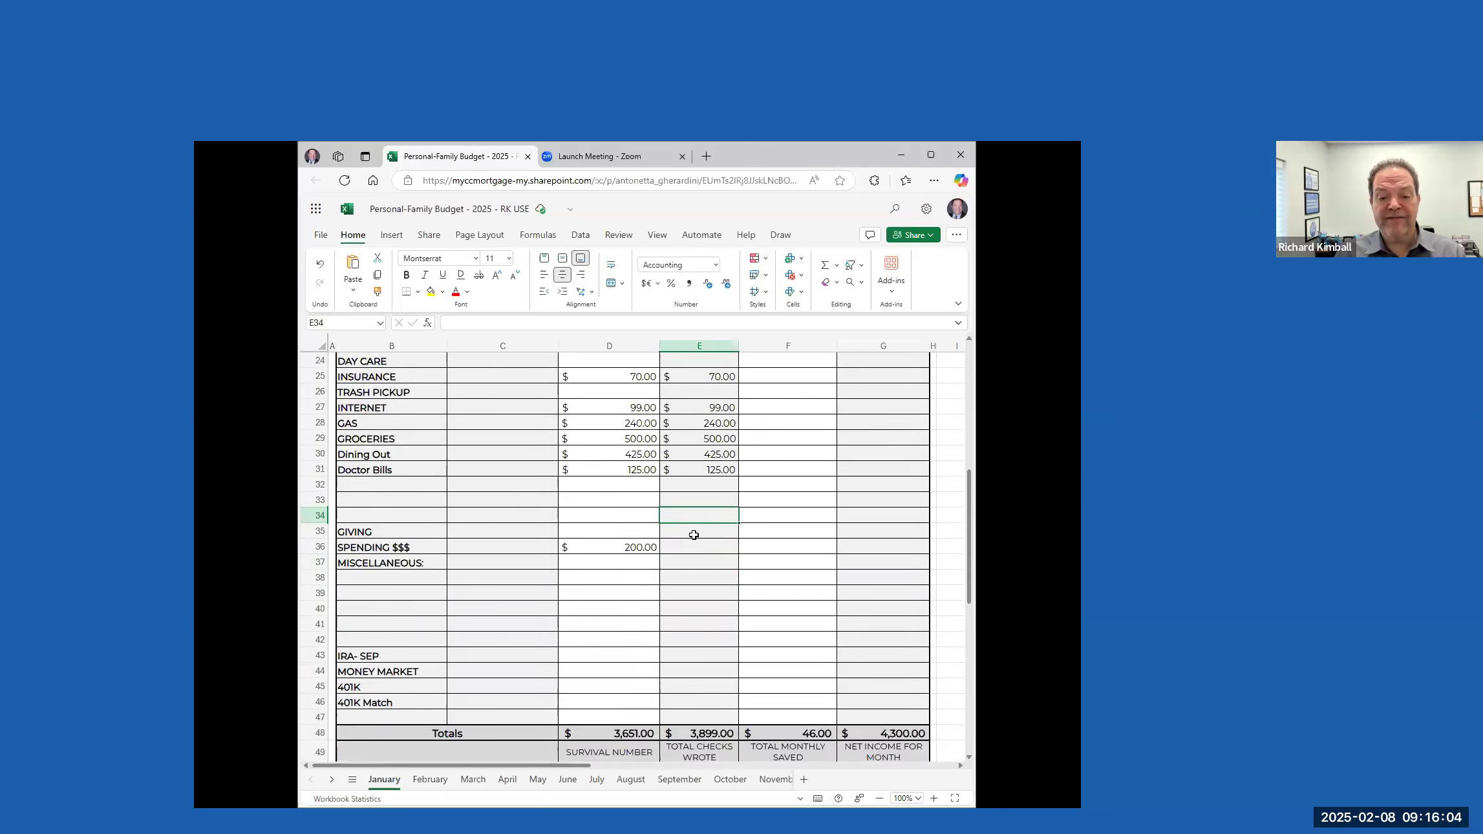
left_click(695, 531)
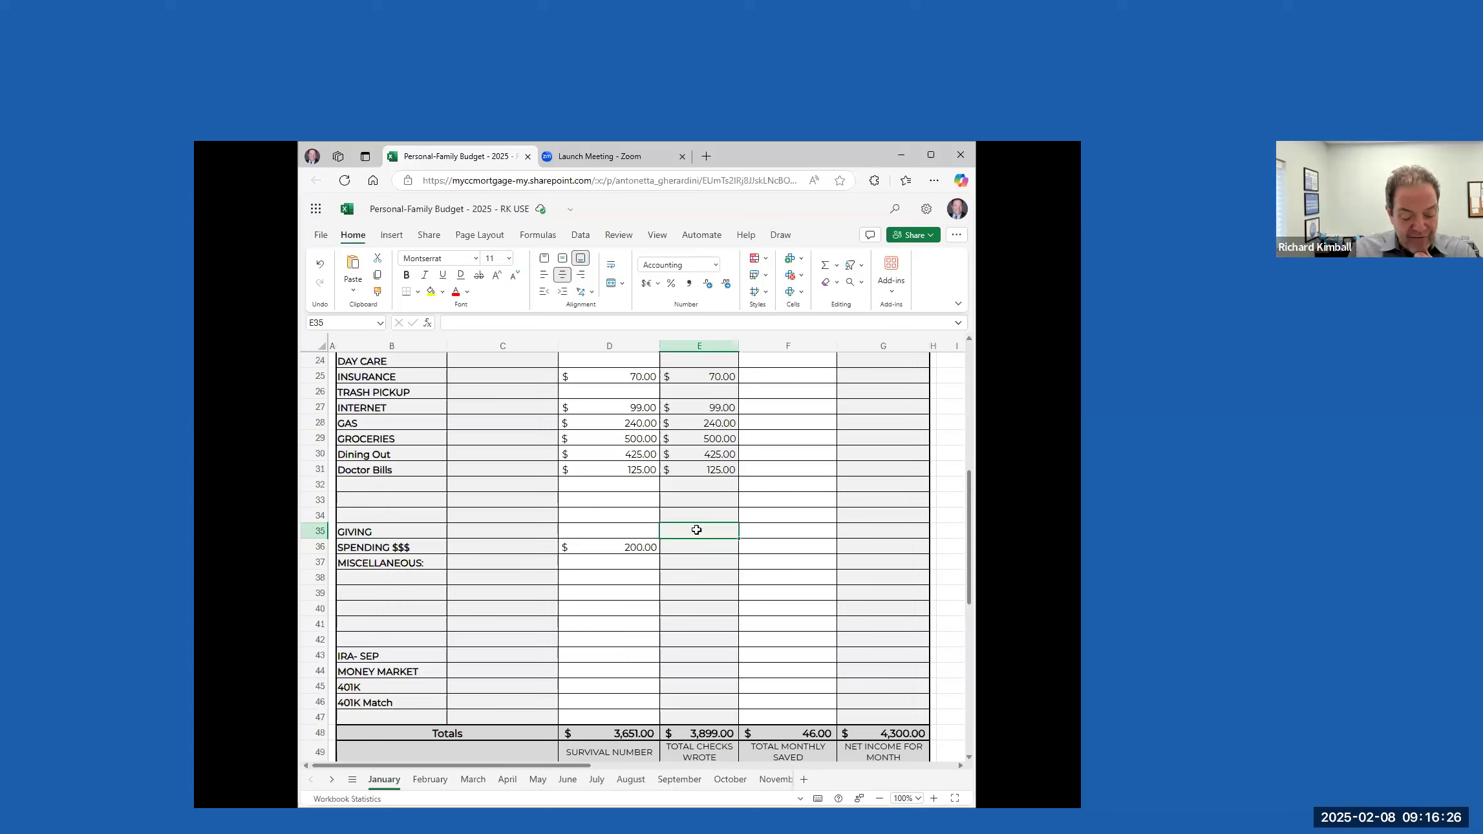
type("50")
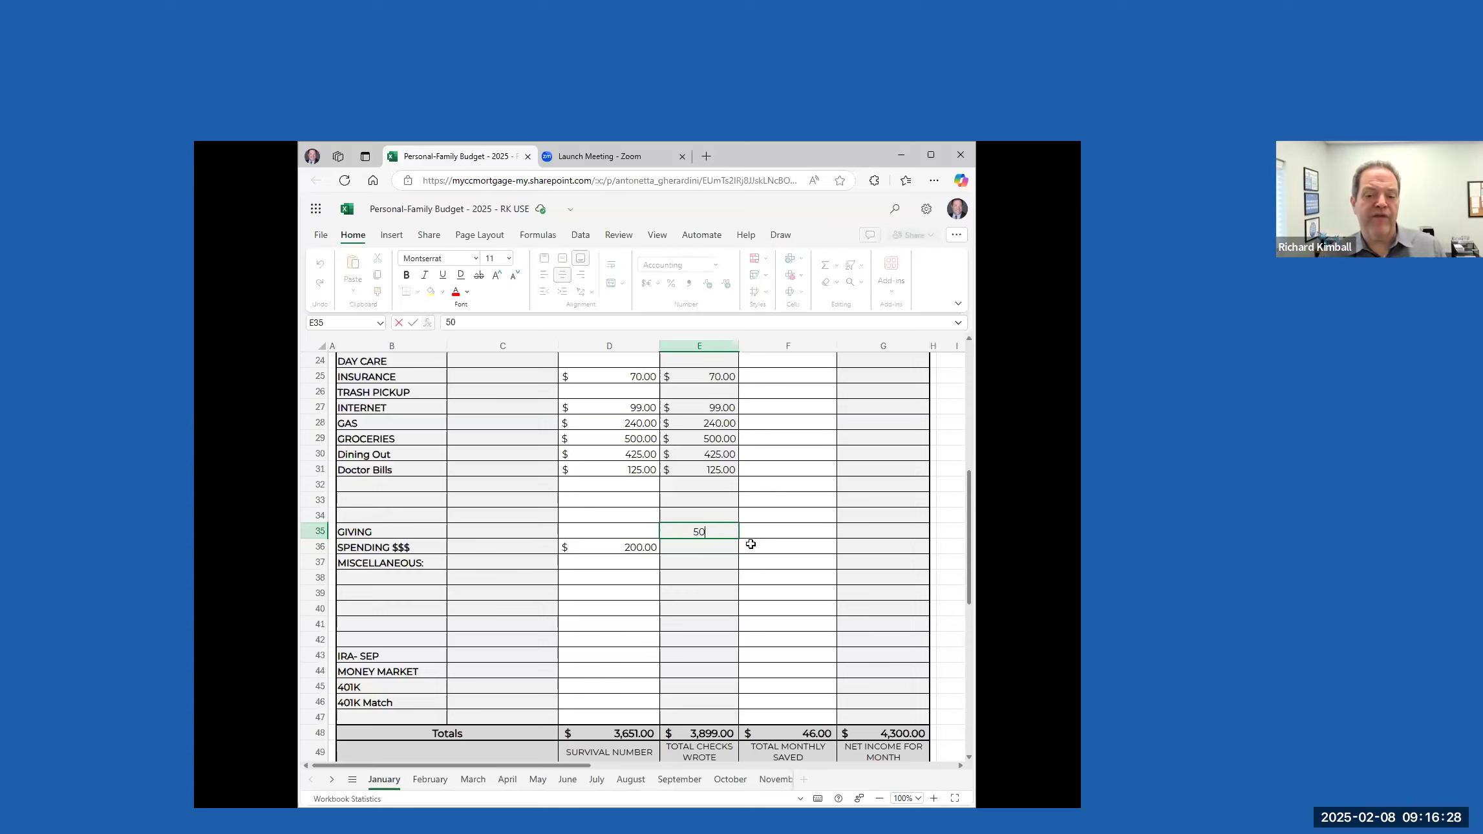
left_click(715, 549)
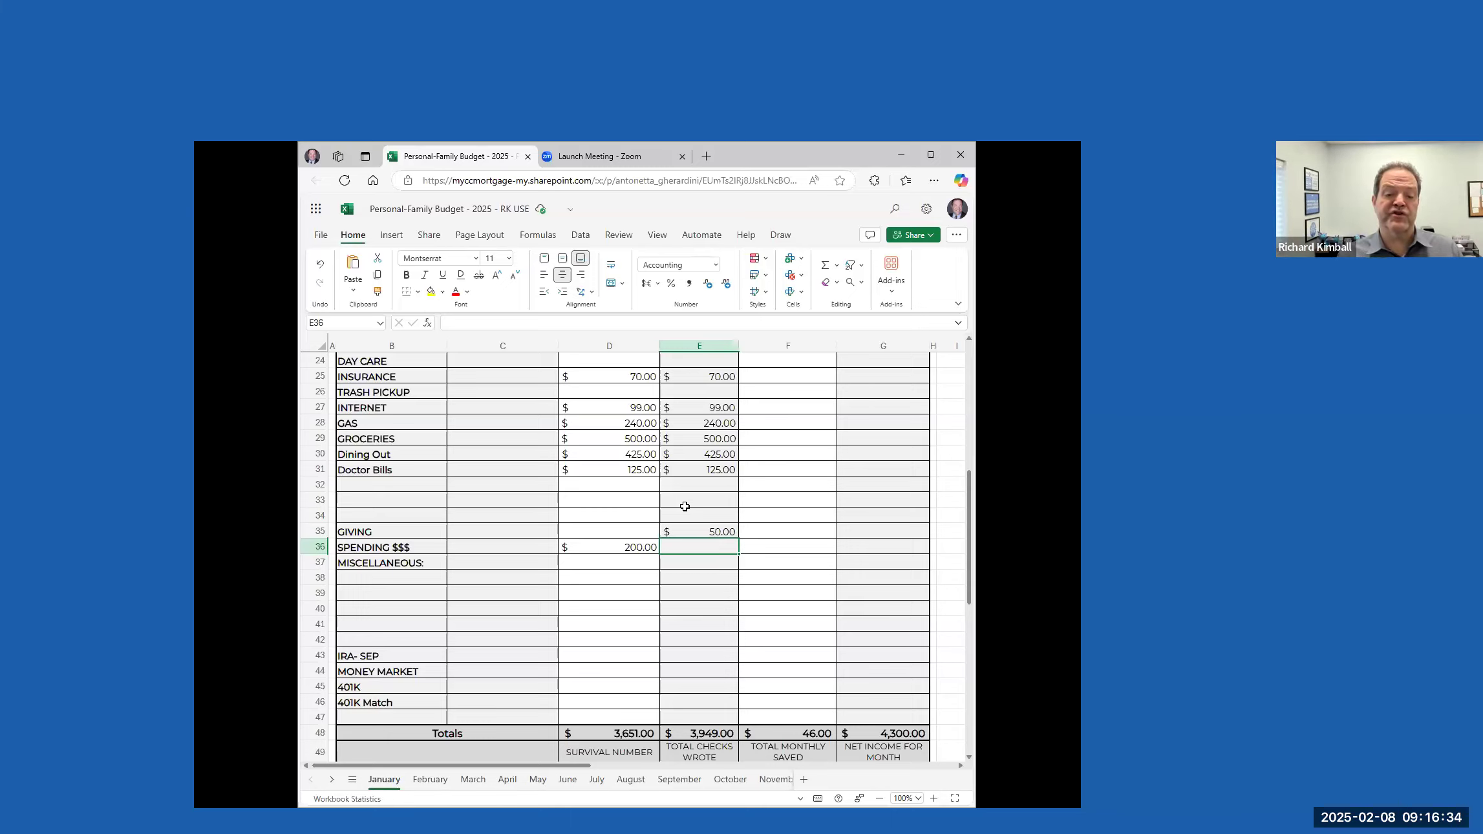
Enter 200 as the monthly total paid for SPENDING $$$
left_click(624, 534)
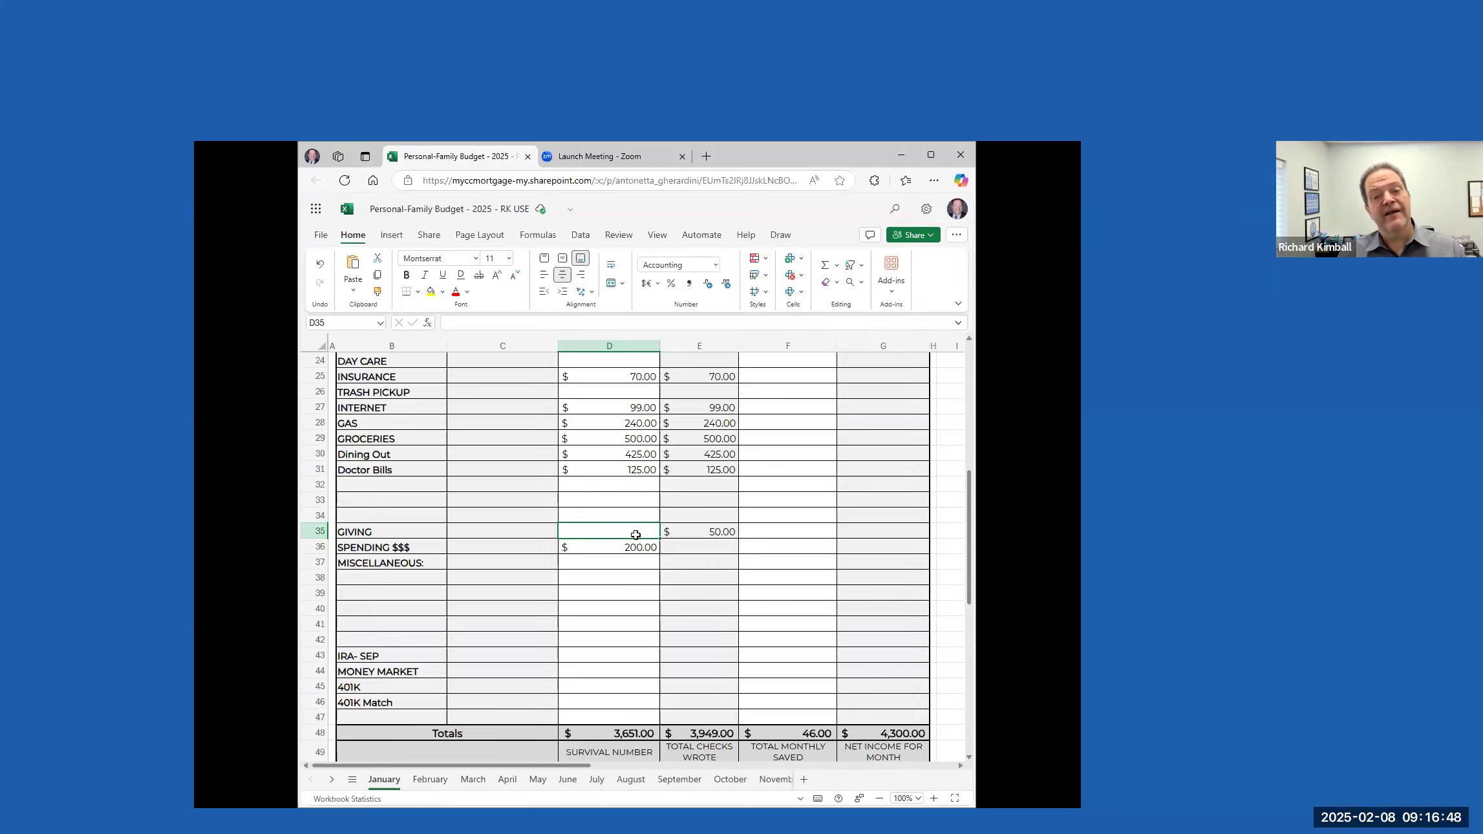
left_click(690, 534)
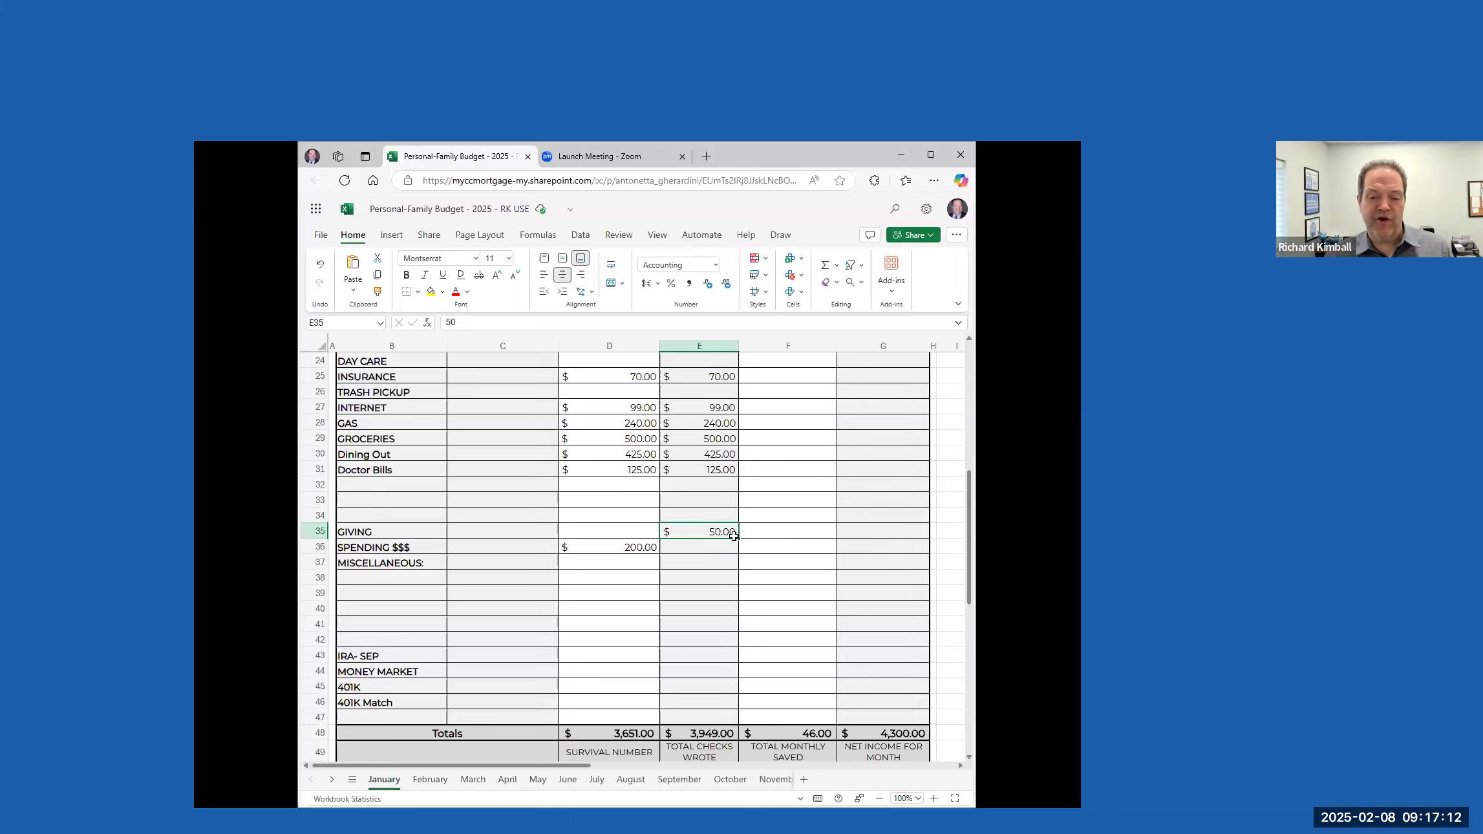
left_click(706, 549)
type("200")
left_click(710, 586)
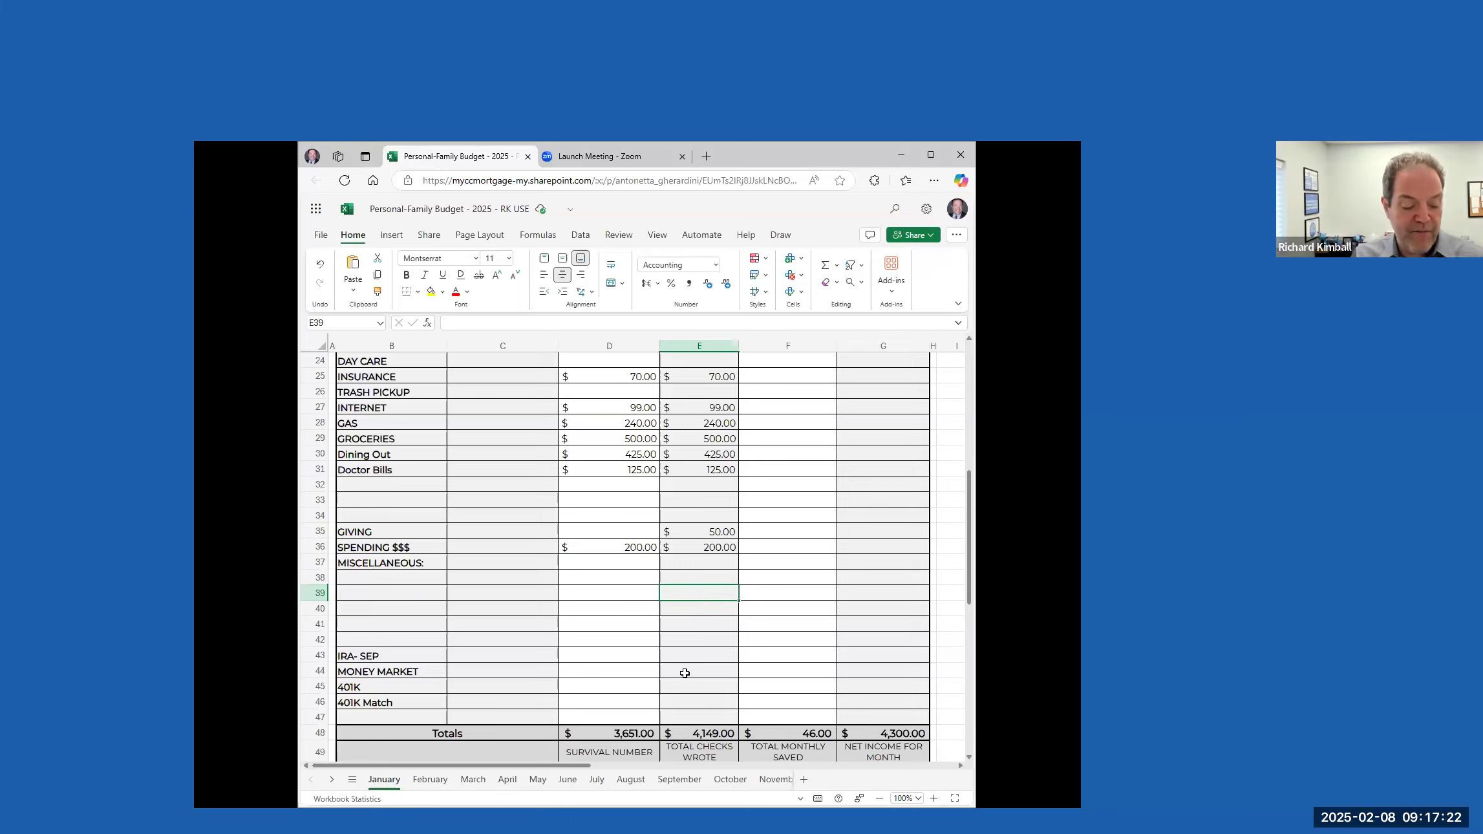
Enter 304 as the monthly total paid for 401K
left_click(694, 687)
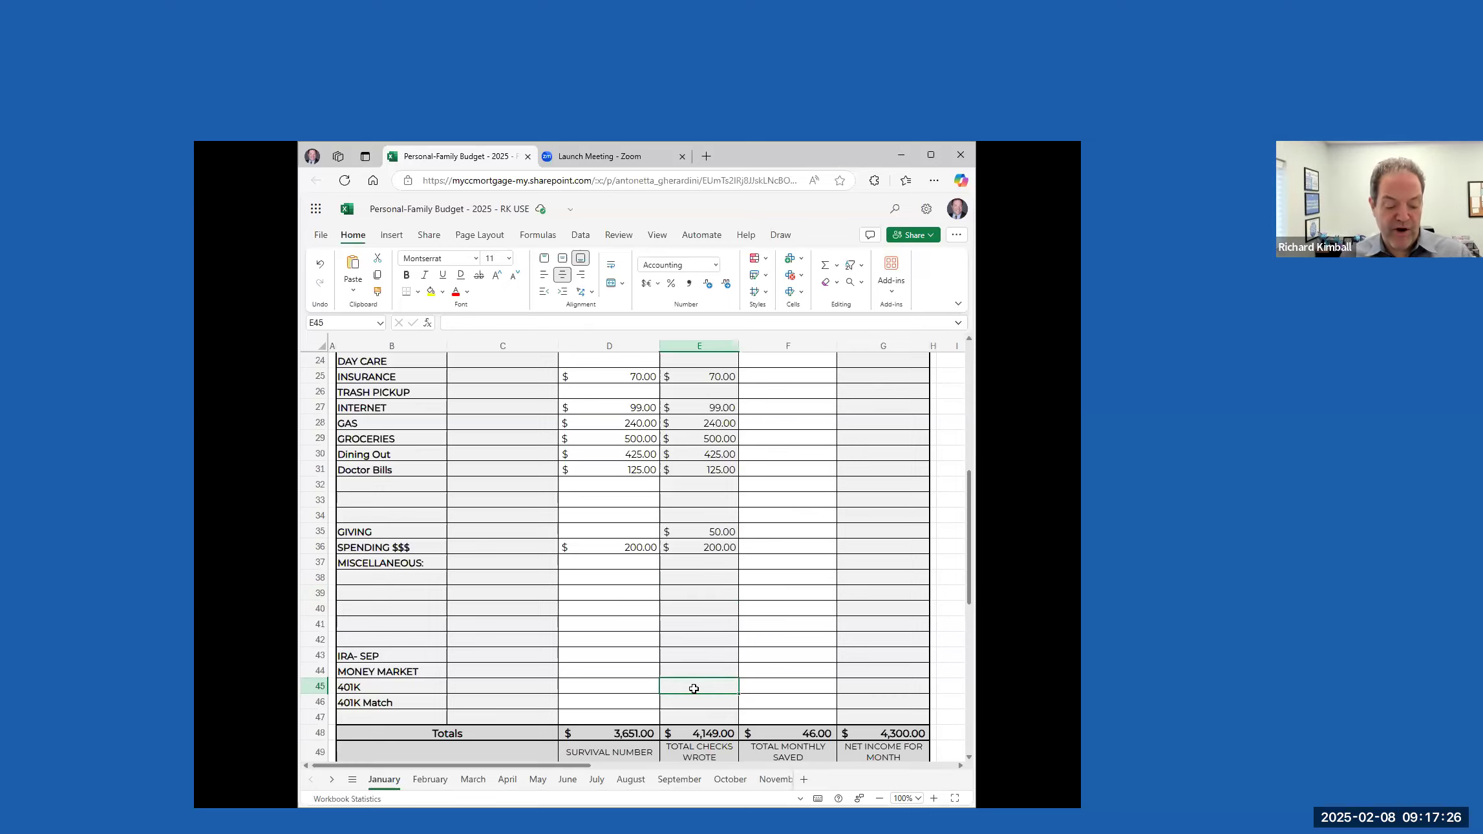
type("3047")
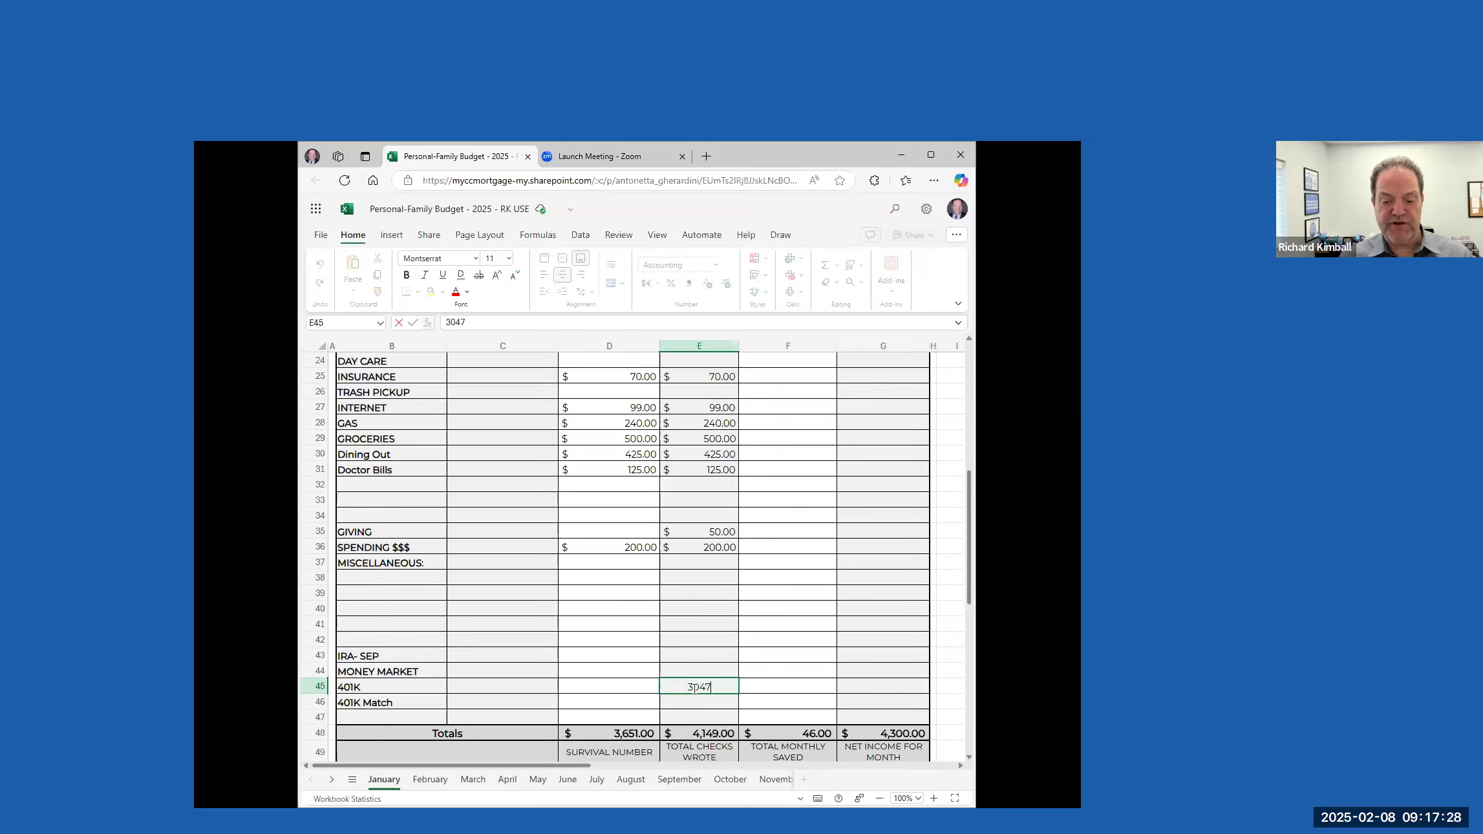
key("BackSpace")
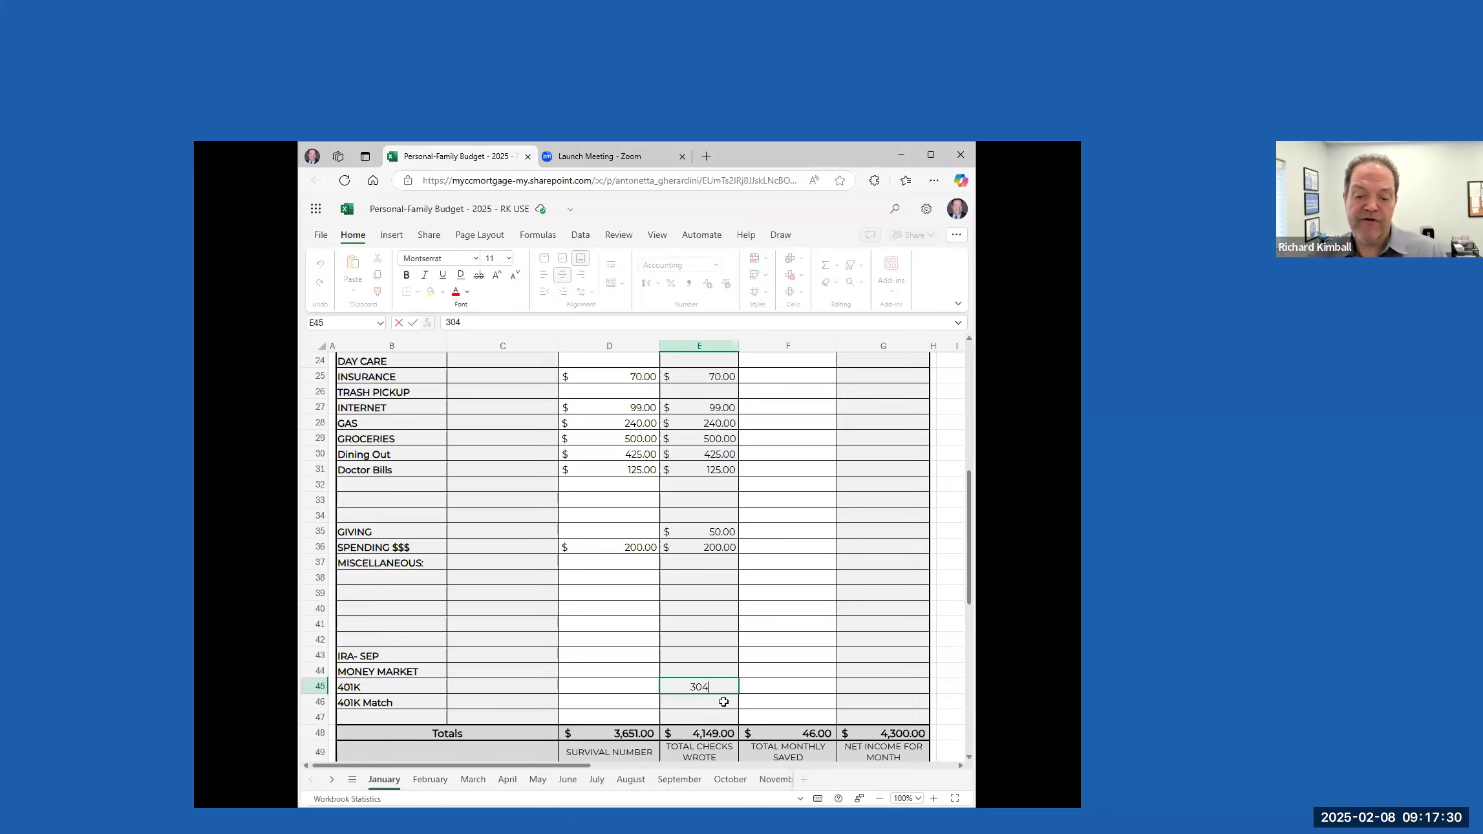
left_click(874, 694)
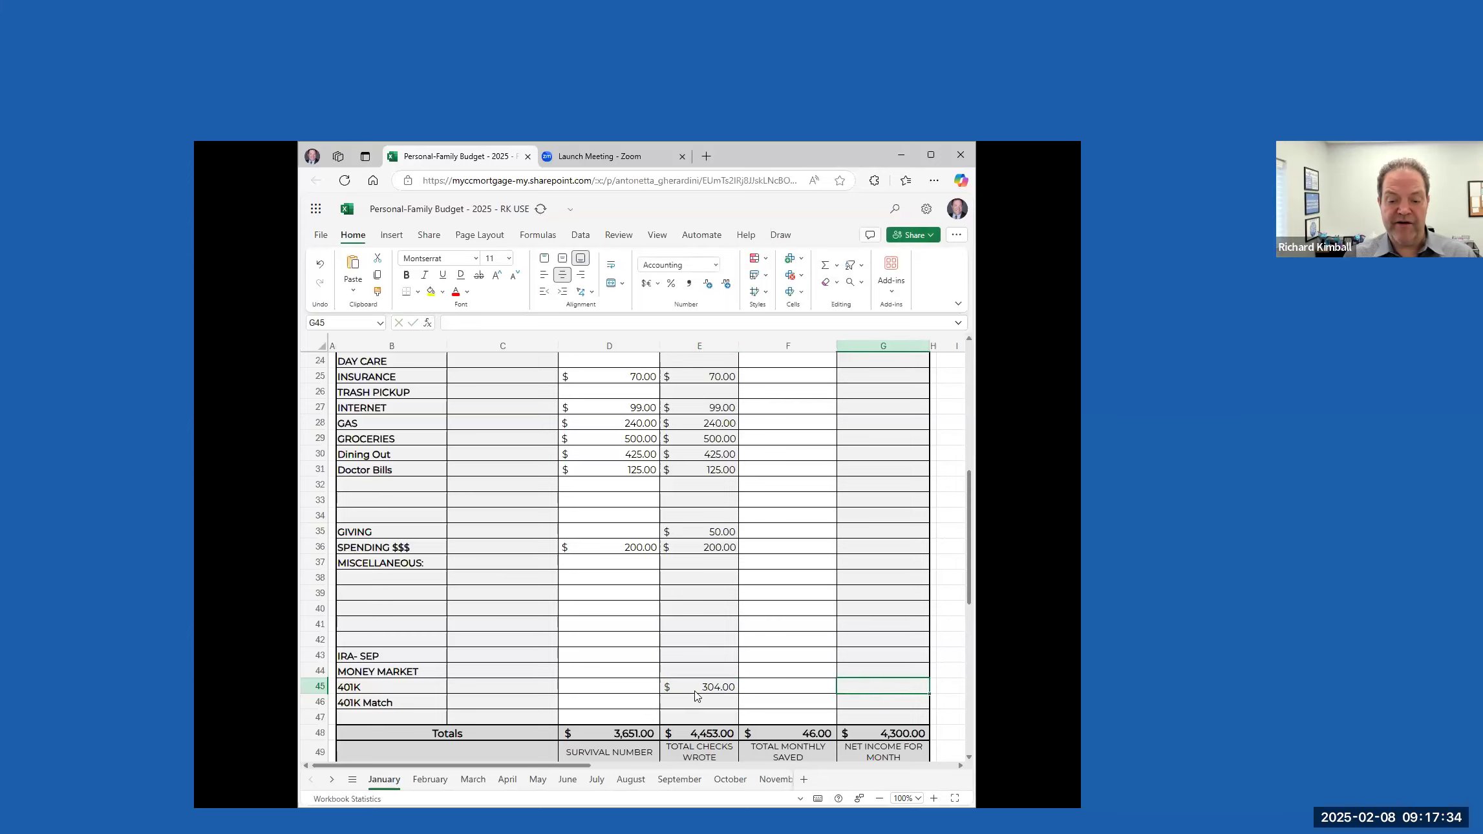
left_click(721, 690)
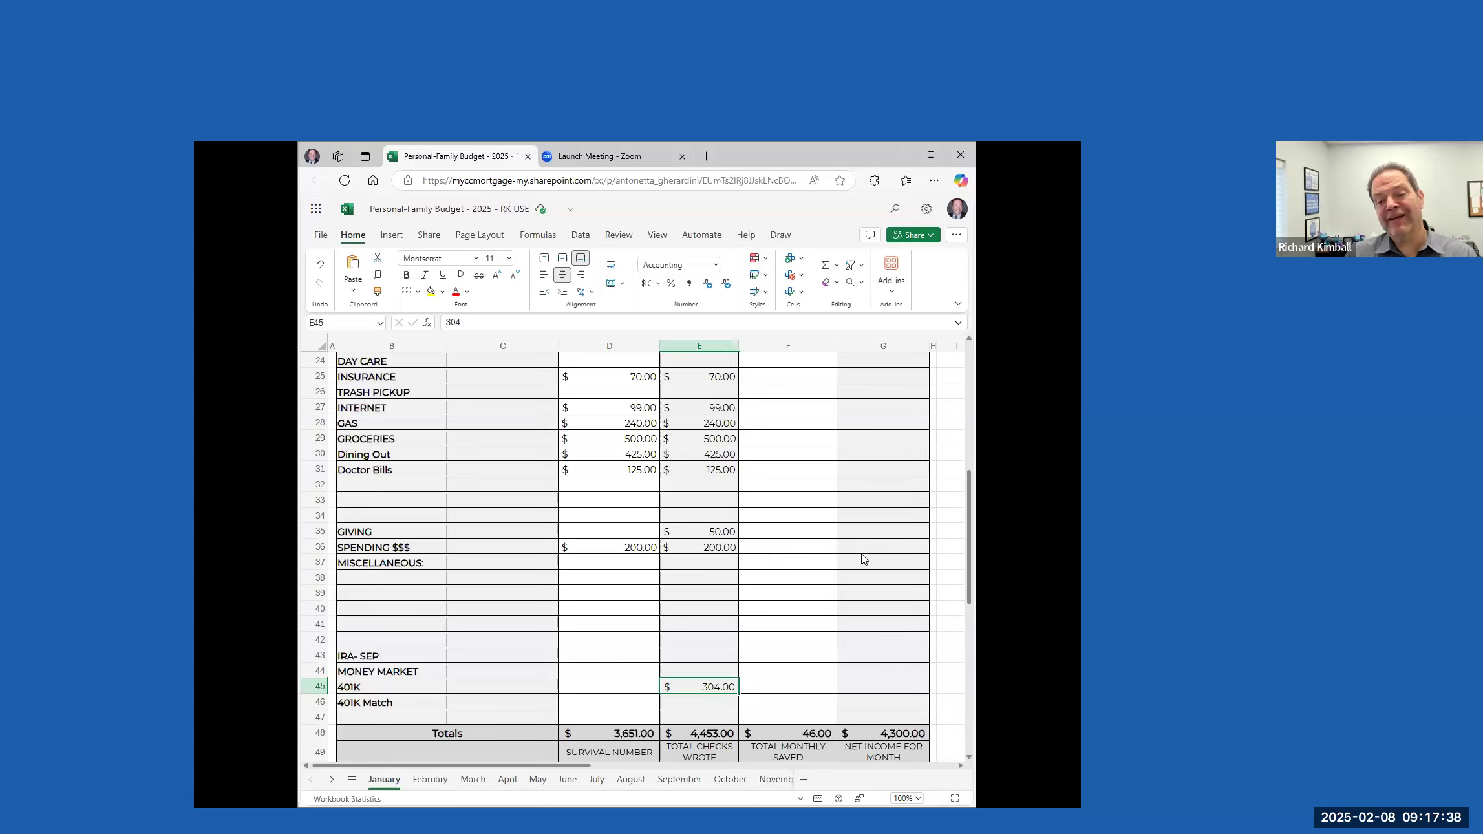
Enter 304 as the total income in the 401K row
scroll(874, 561, "up", 5)
scroll(873, 561, "up", 3)
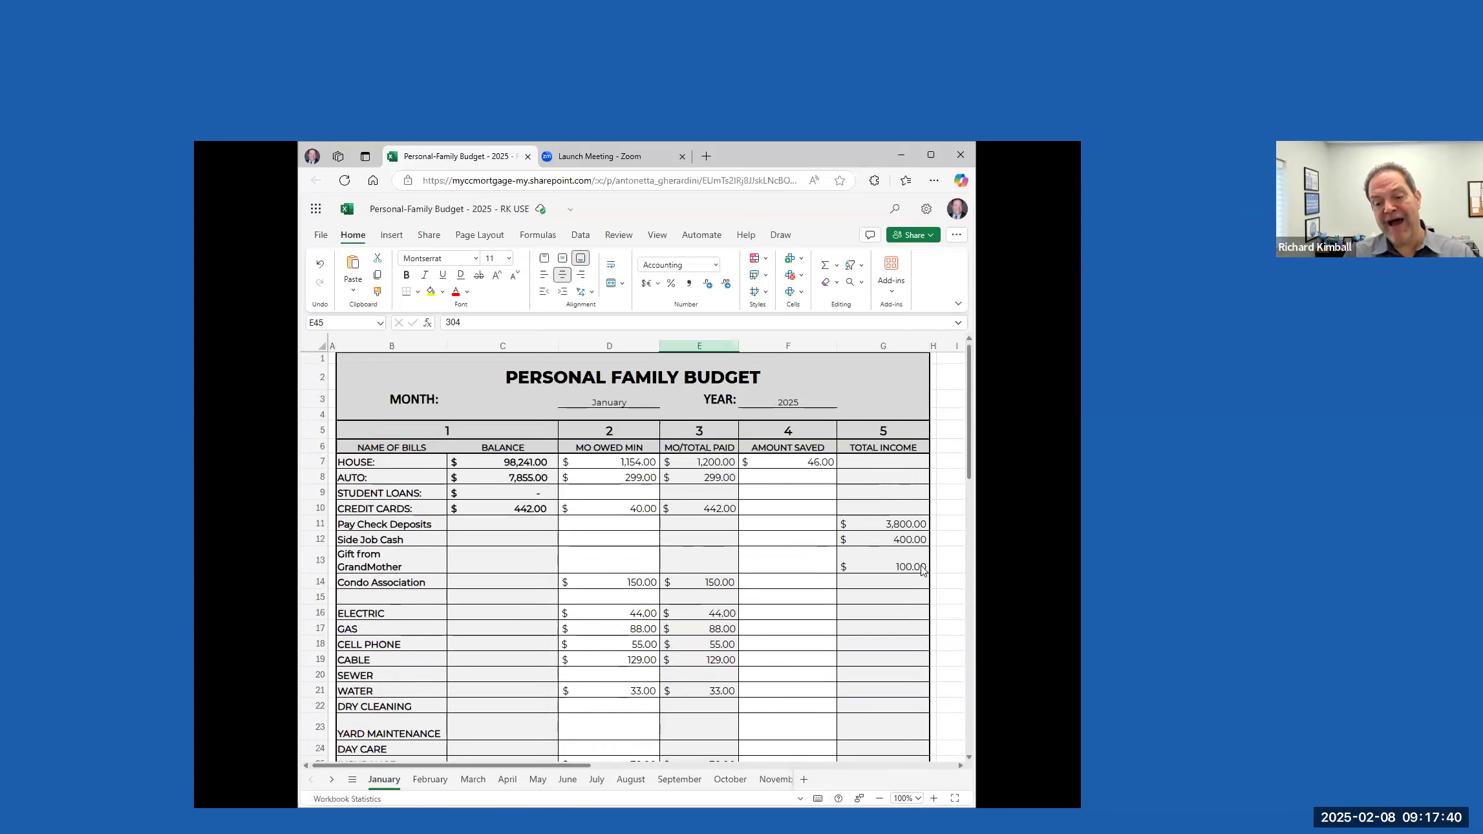
scroll(900, 601, "down", 10)
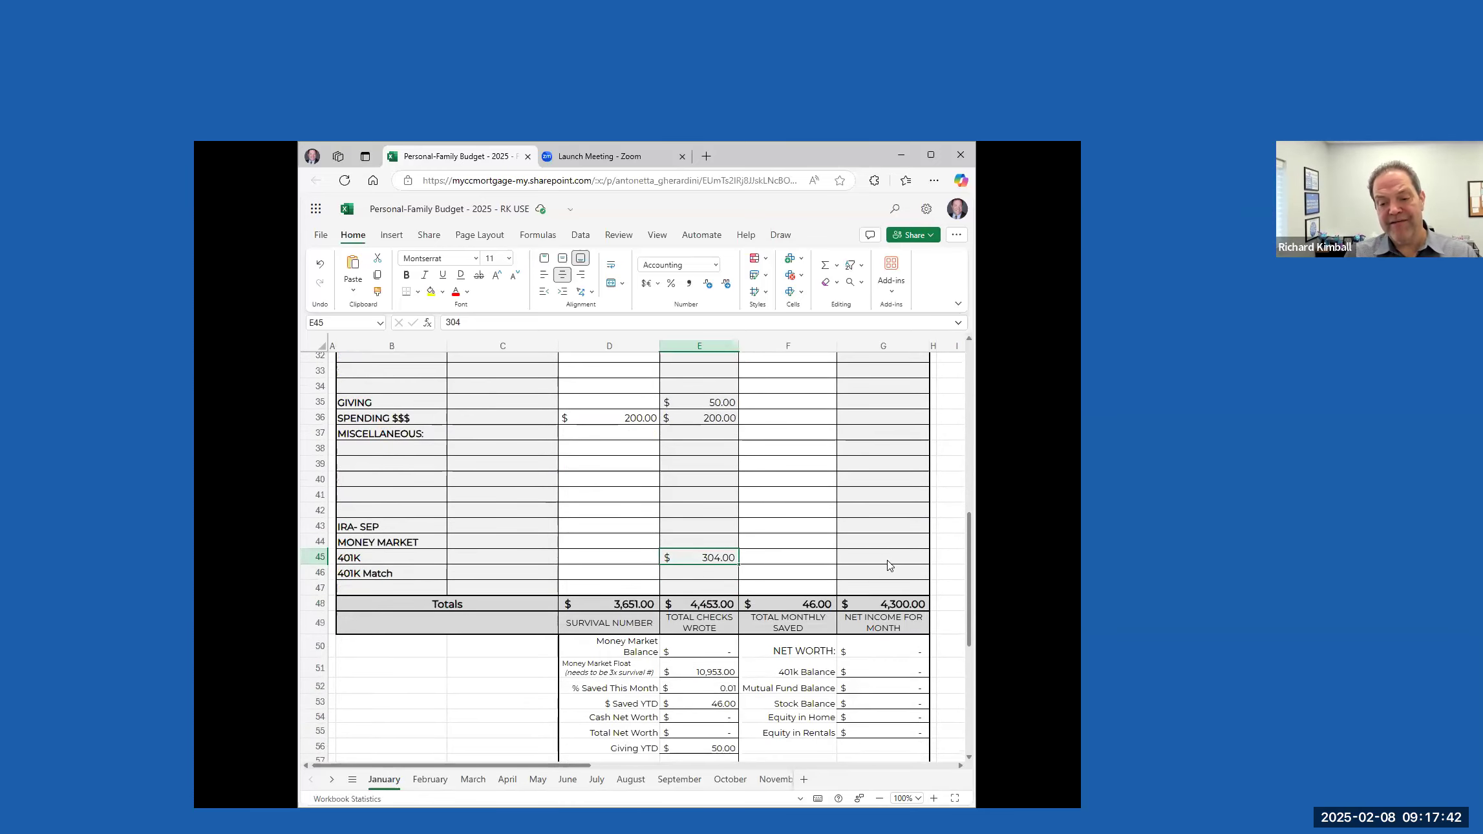
left_click(886, 560)
type("304")
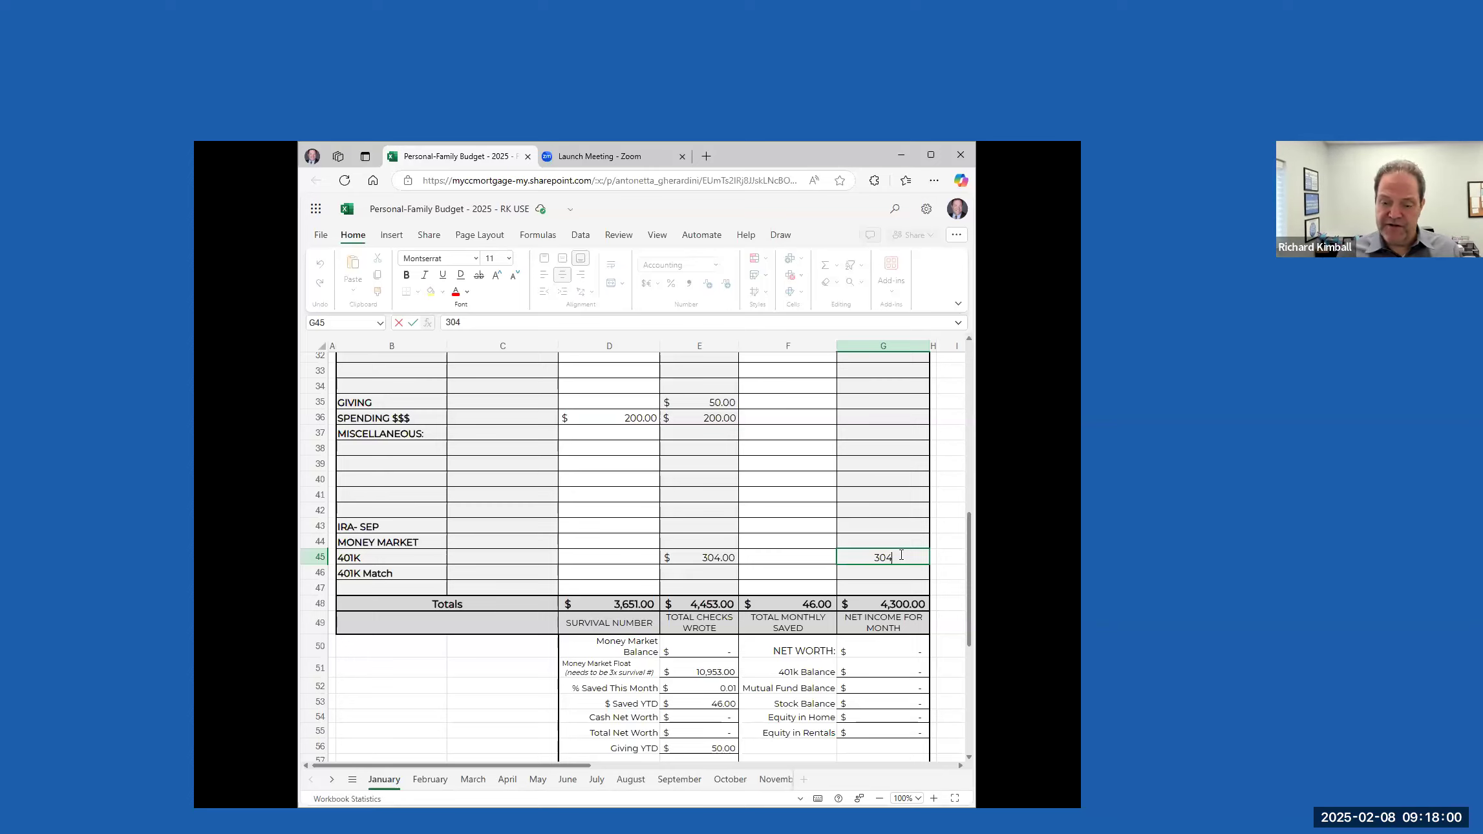
scroll(894, 510, "up", 10)
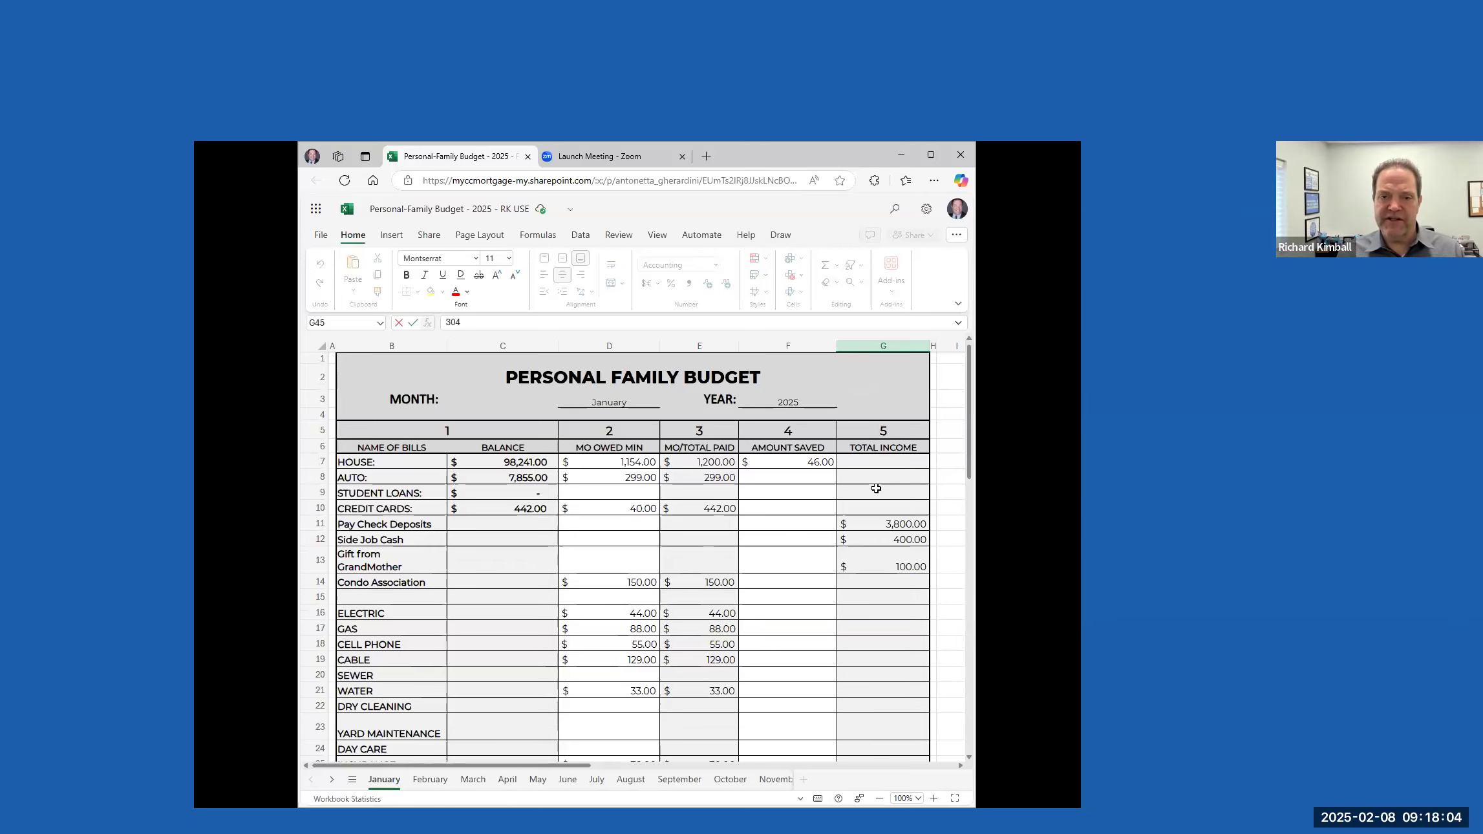
scroll(853, 513, "down", 10)
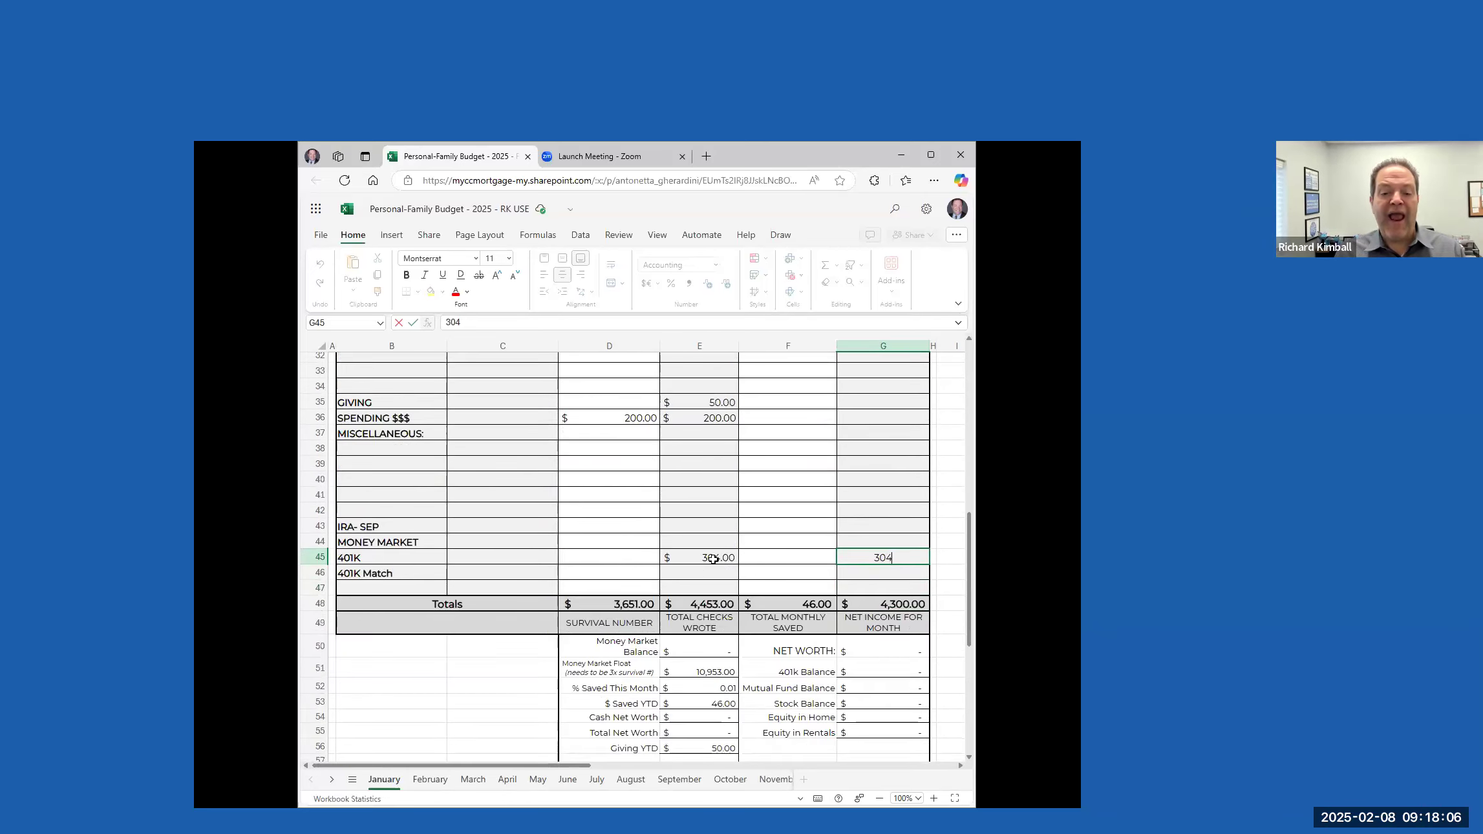
scroll(718, 550, "up", 8)
scroll(722, 531, "up", 3)
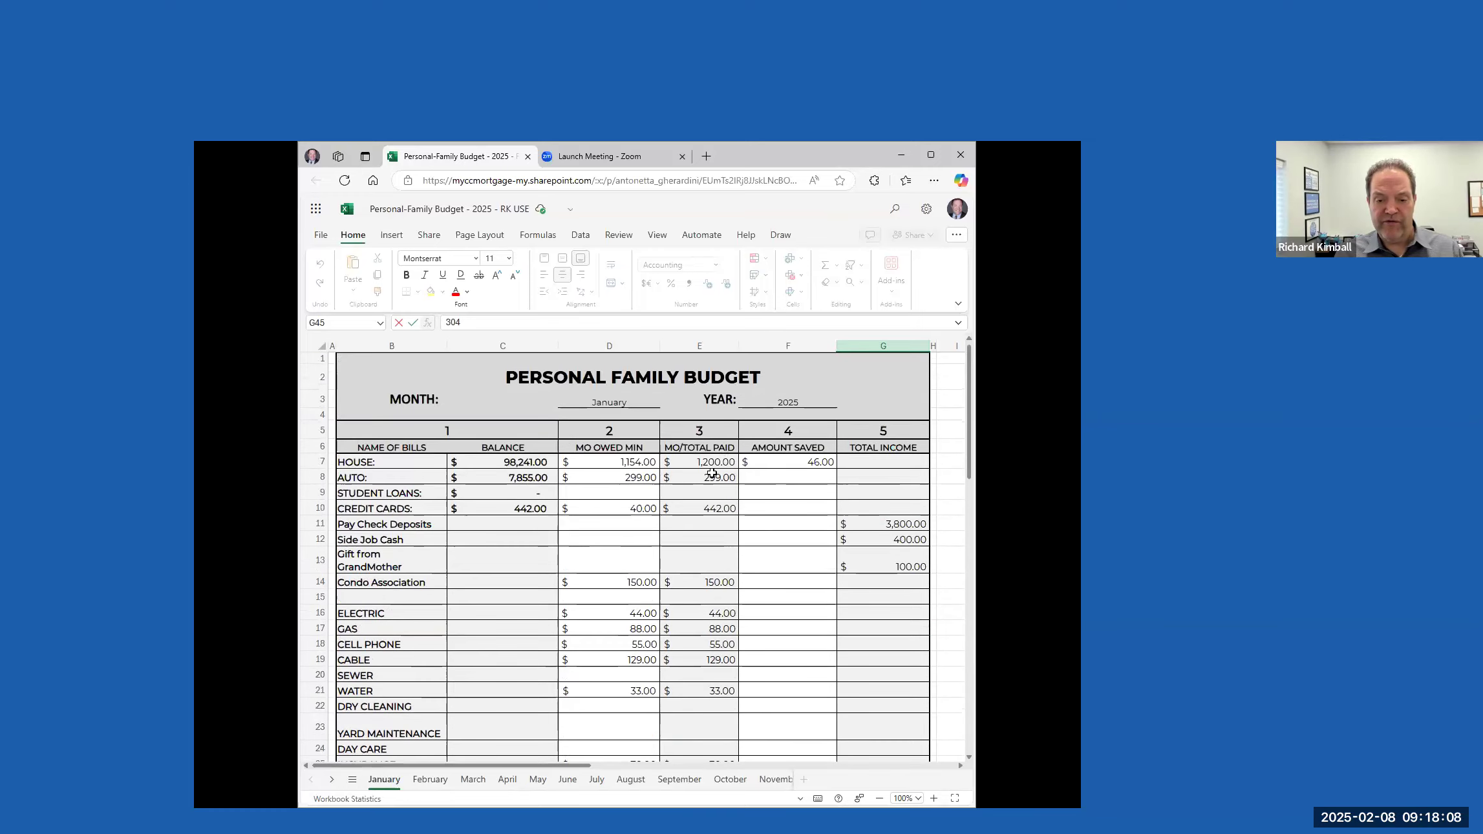
scroll(711, 472, "down", 4)
scroll(704, 543, "down", 5)
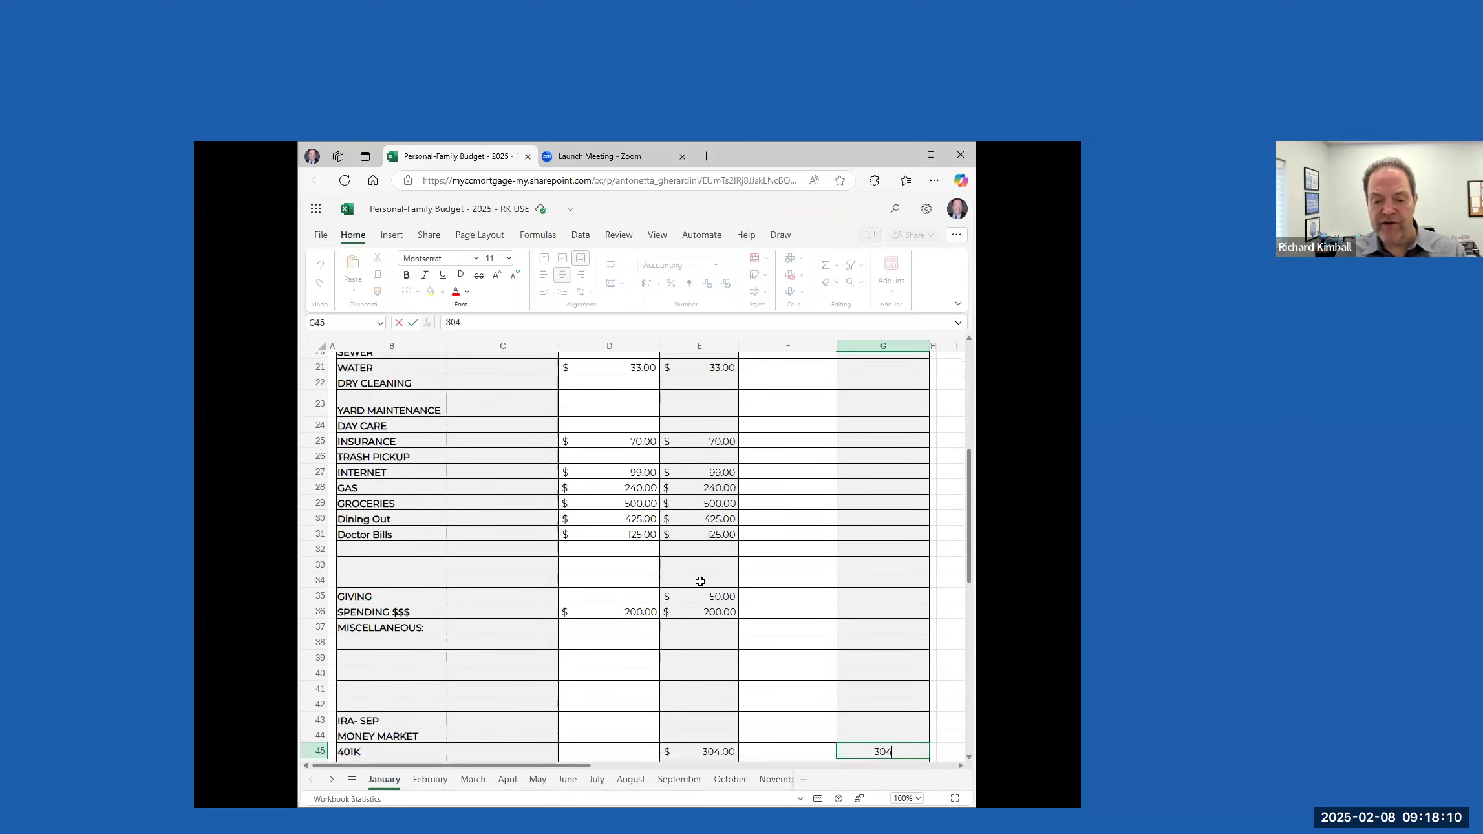
Enter 304 as the amount saved in the 401K row
left_click(789, 624)
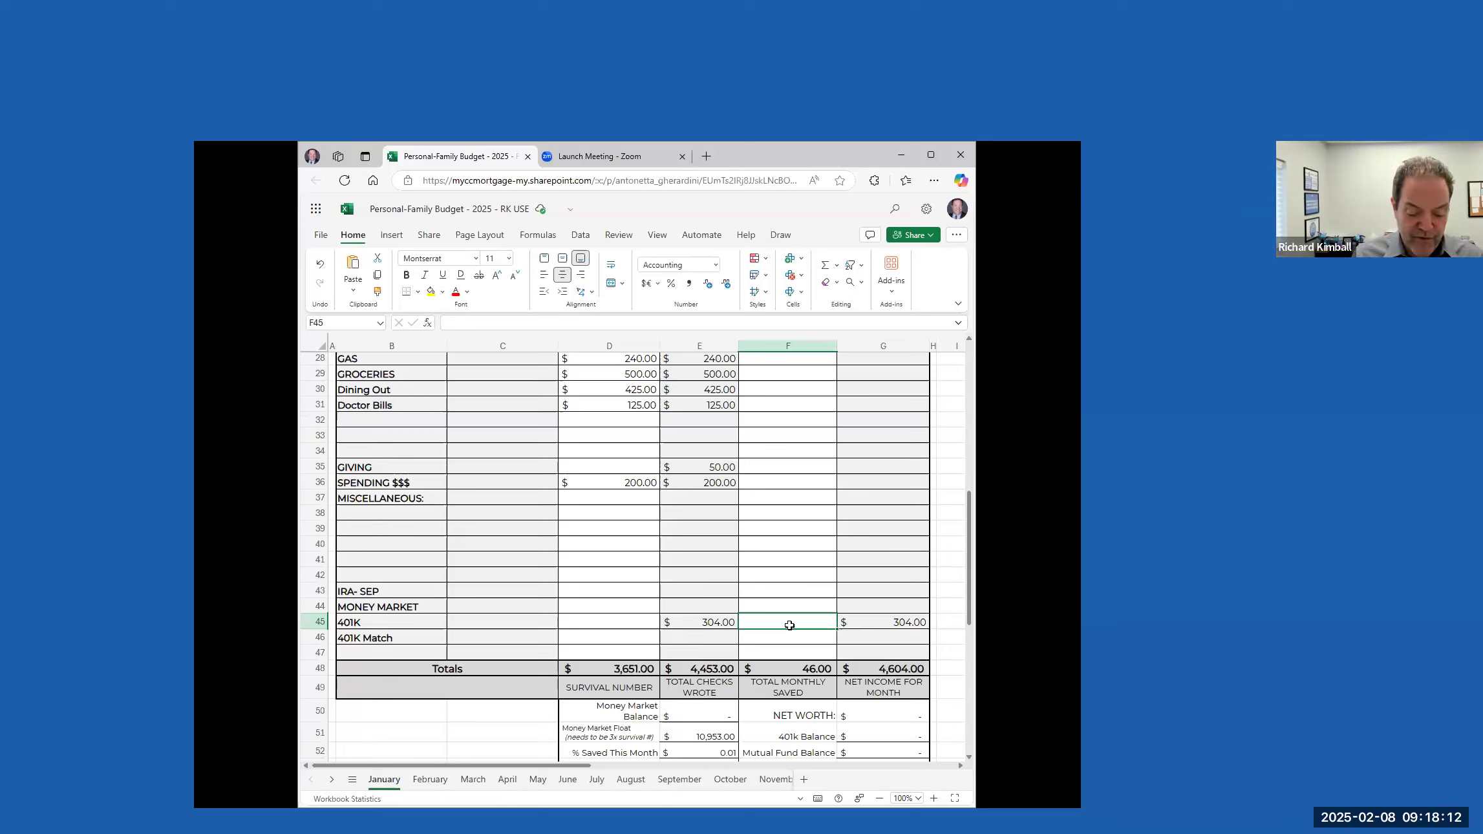
type("30")
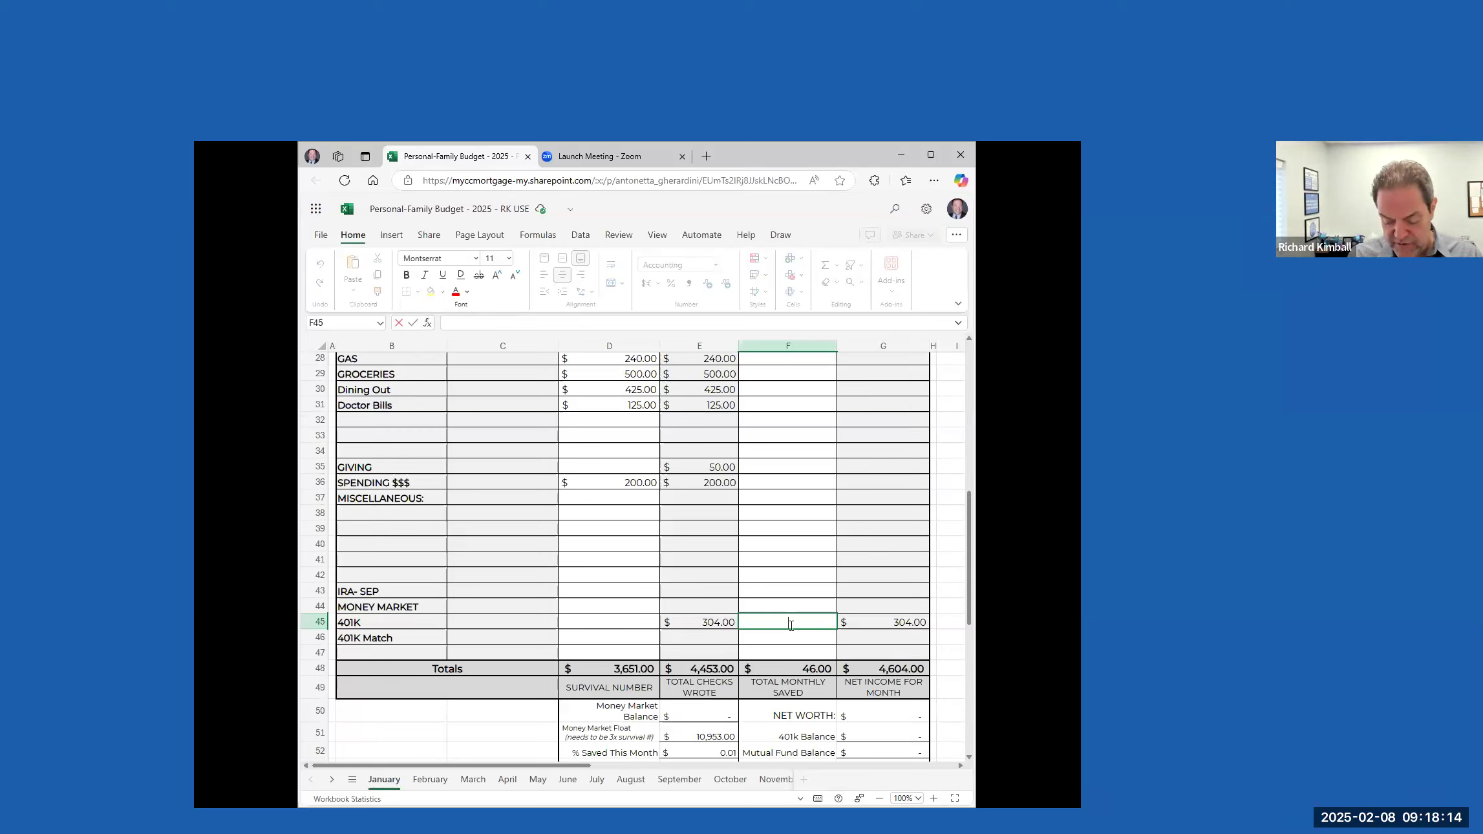
type("4")
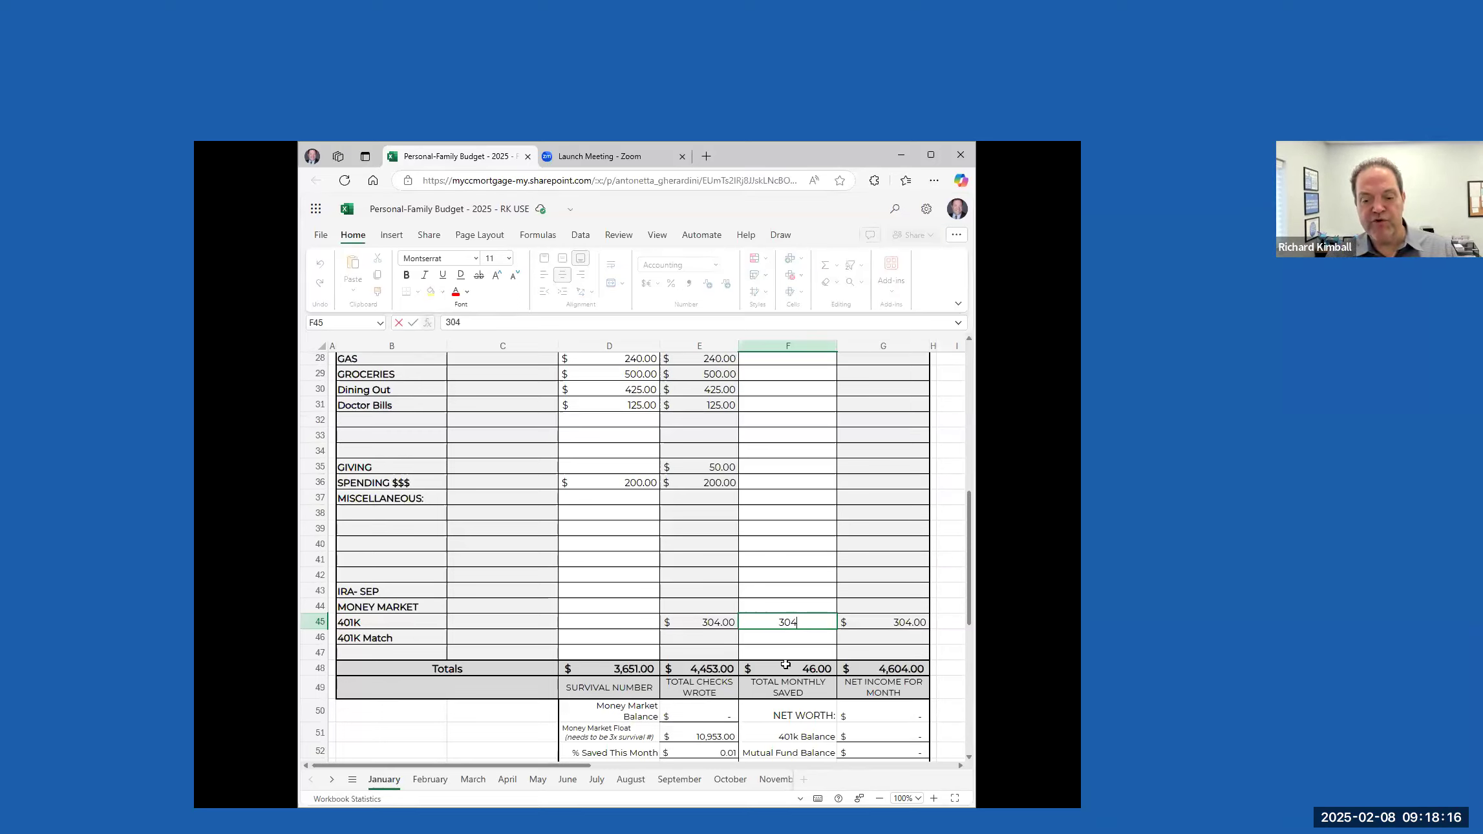
key("Return")
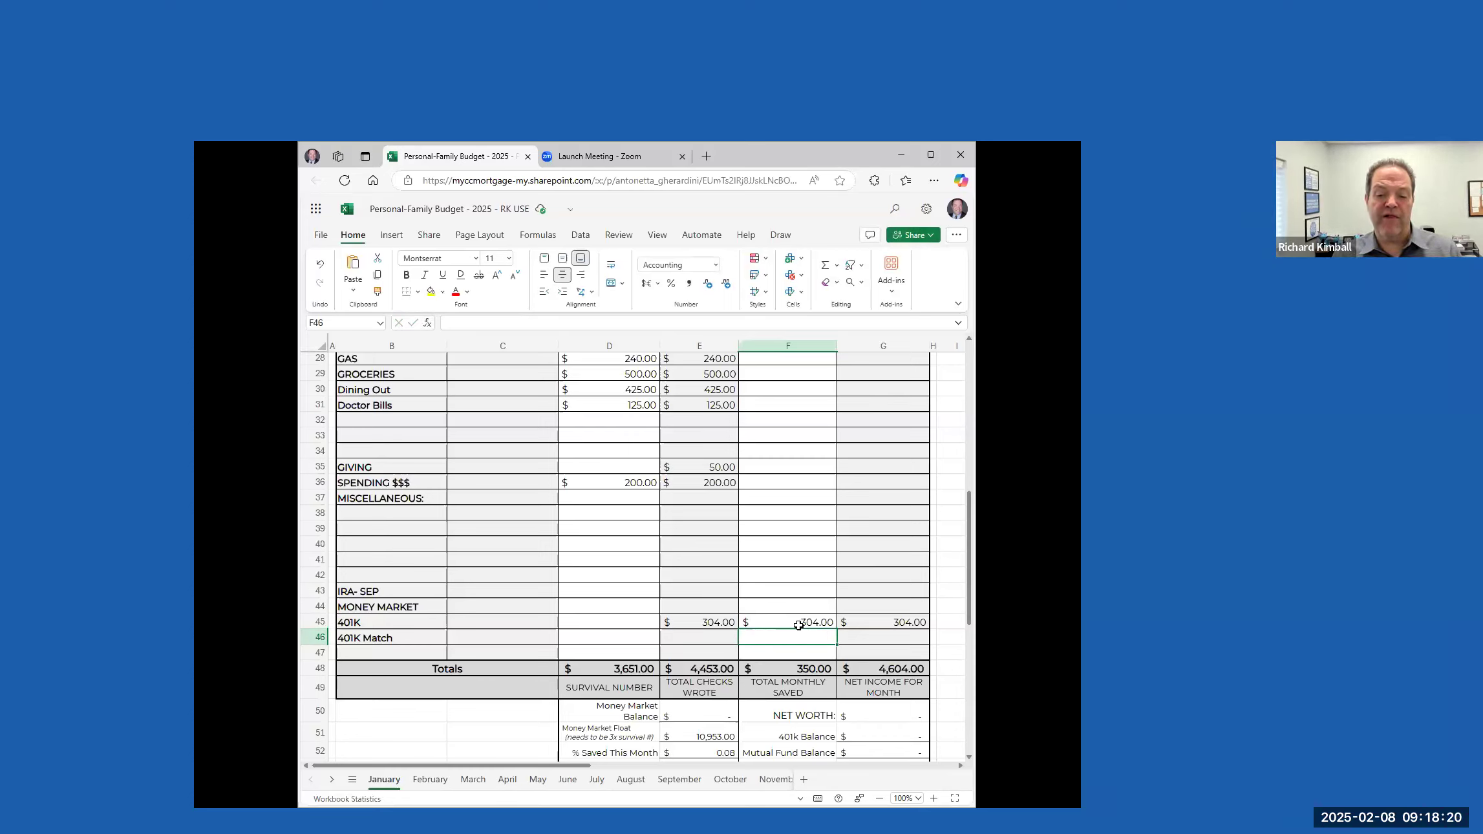
Enter 152 as the monthly total paid, the amount saved and the total income in the 401K Match row
left_click(714, 638)
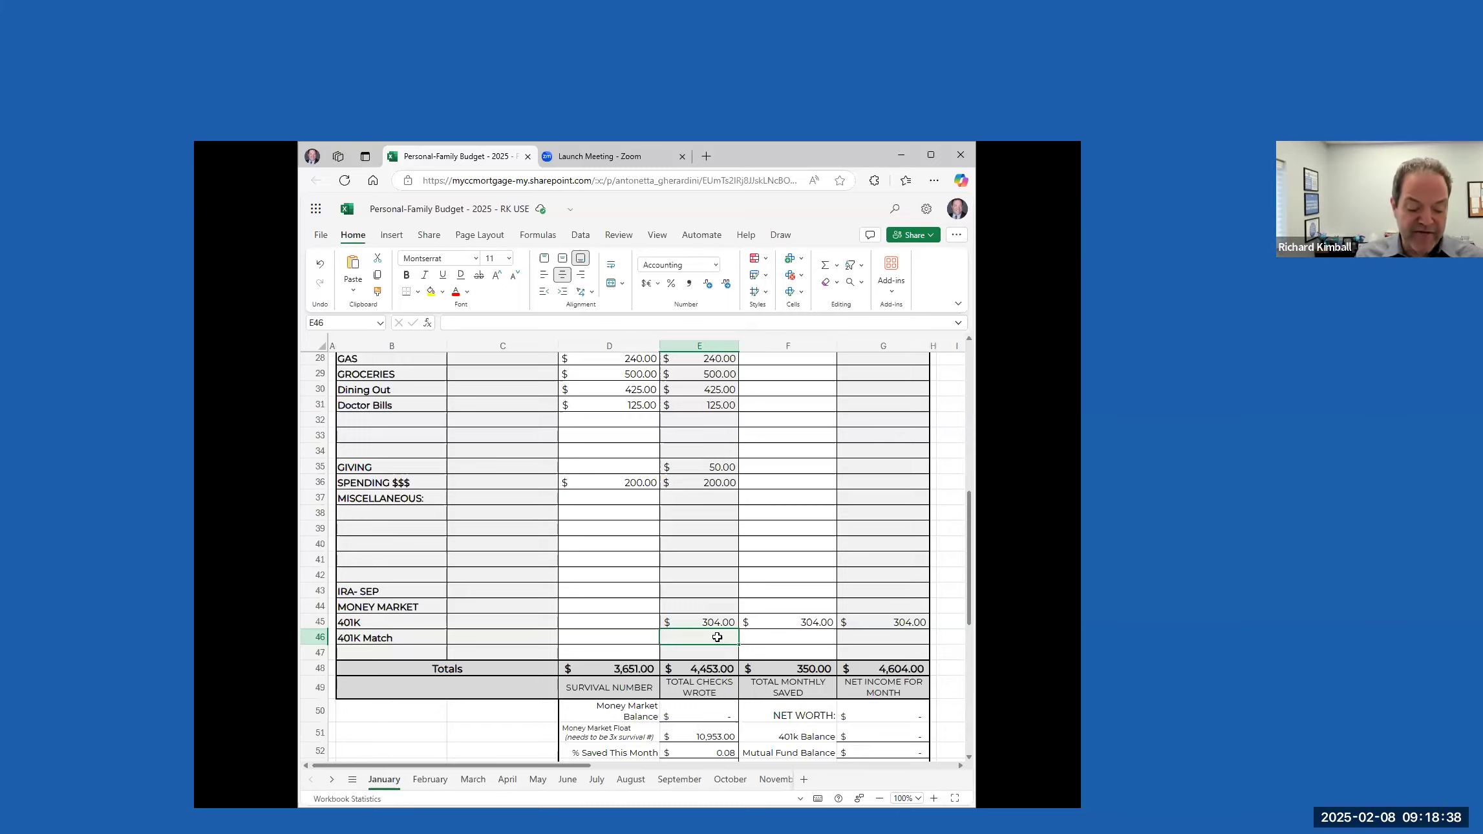
type("152")
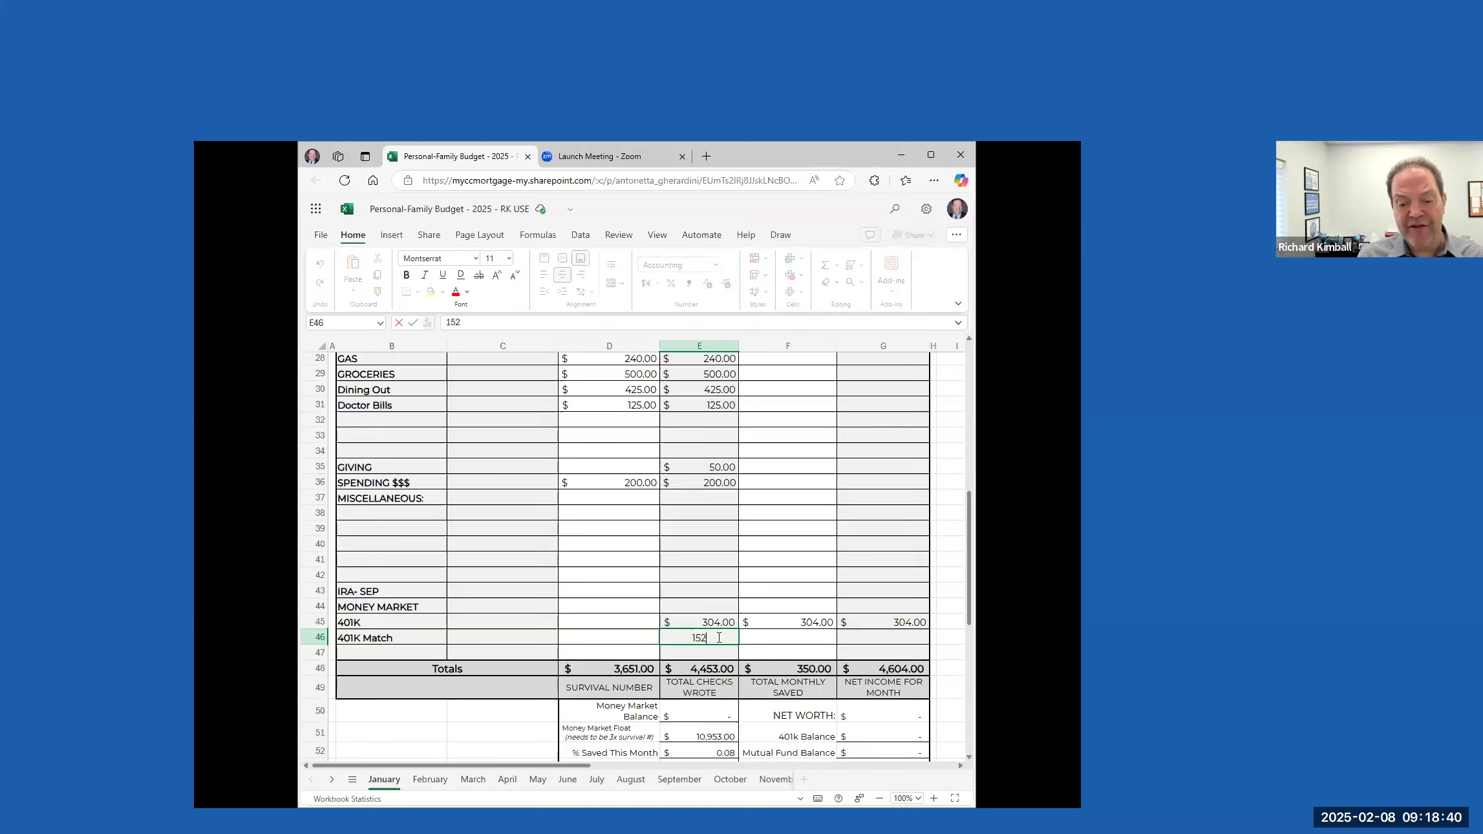
key("Tab")
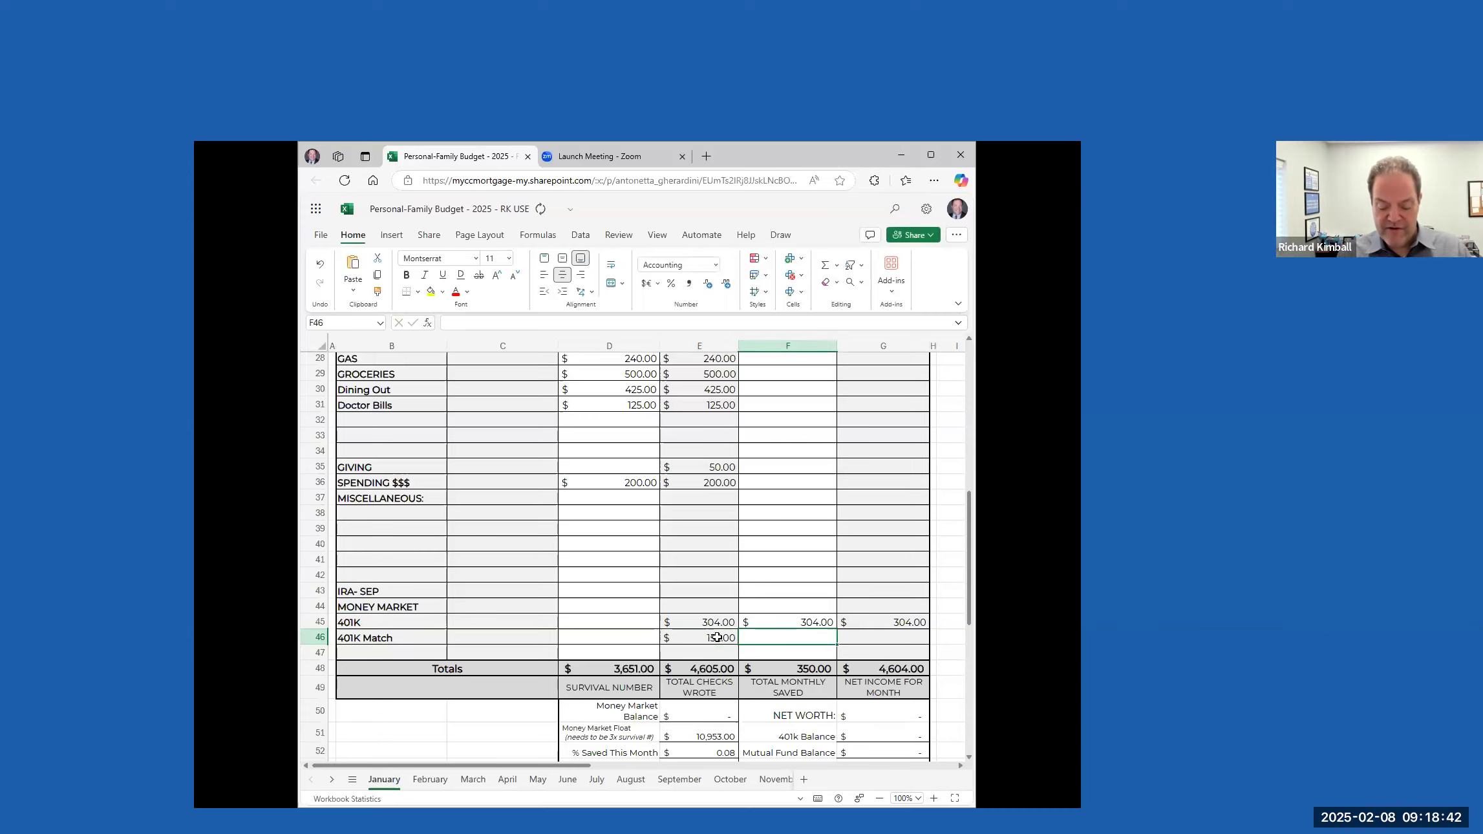
type("152")
type("152")
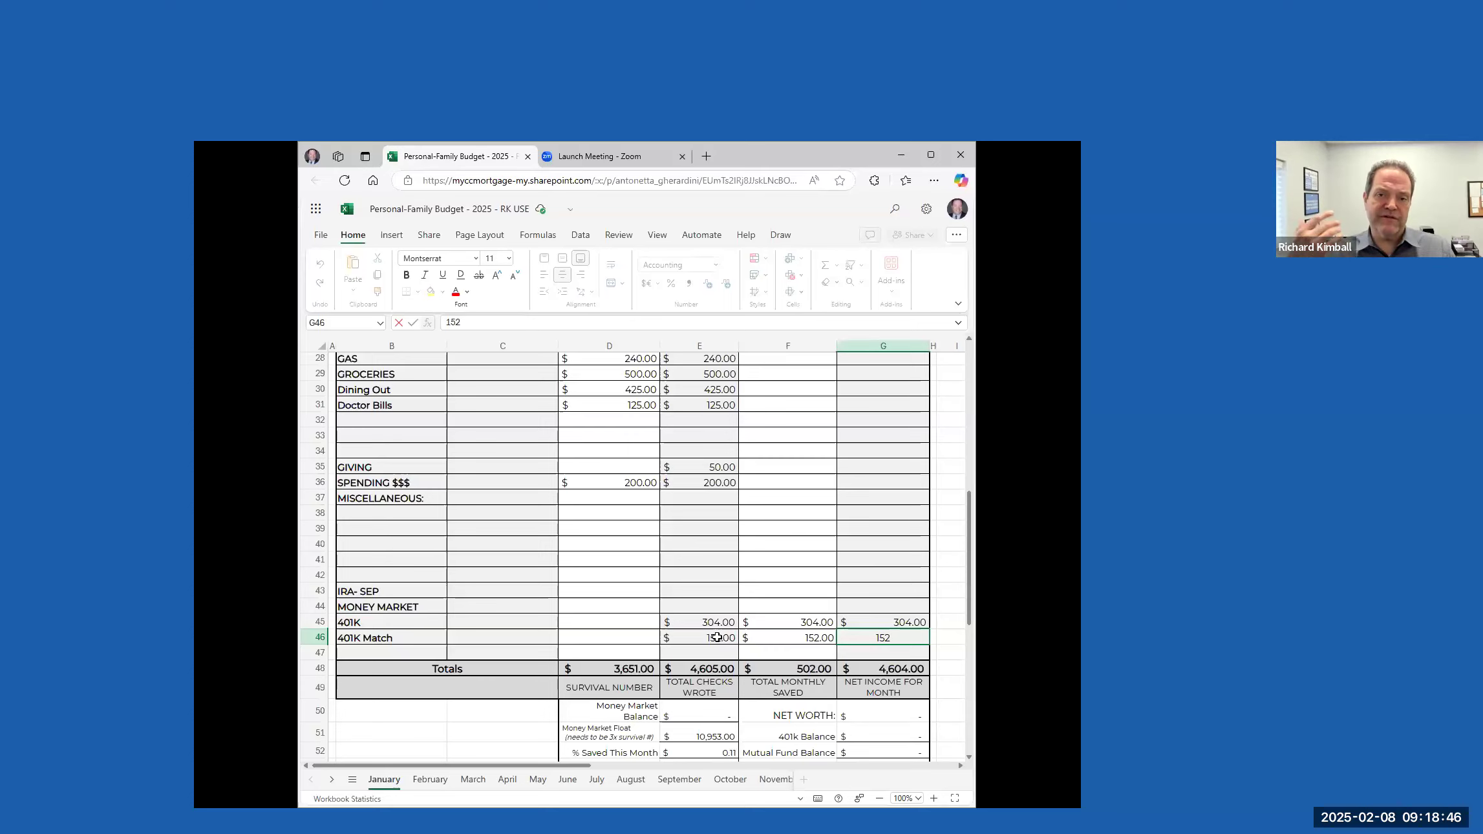
key("Tab")
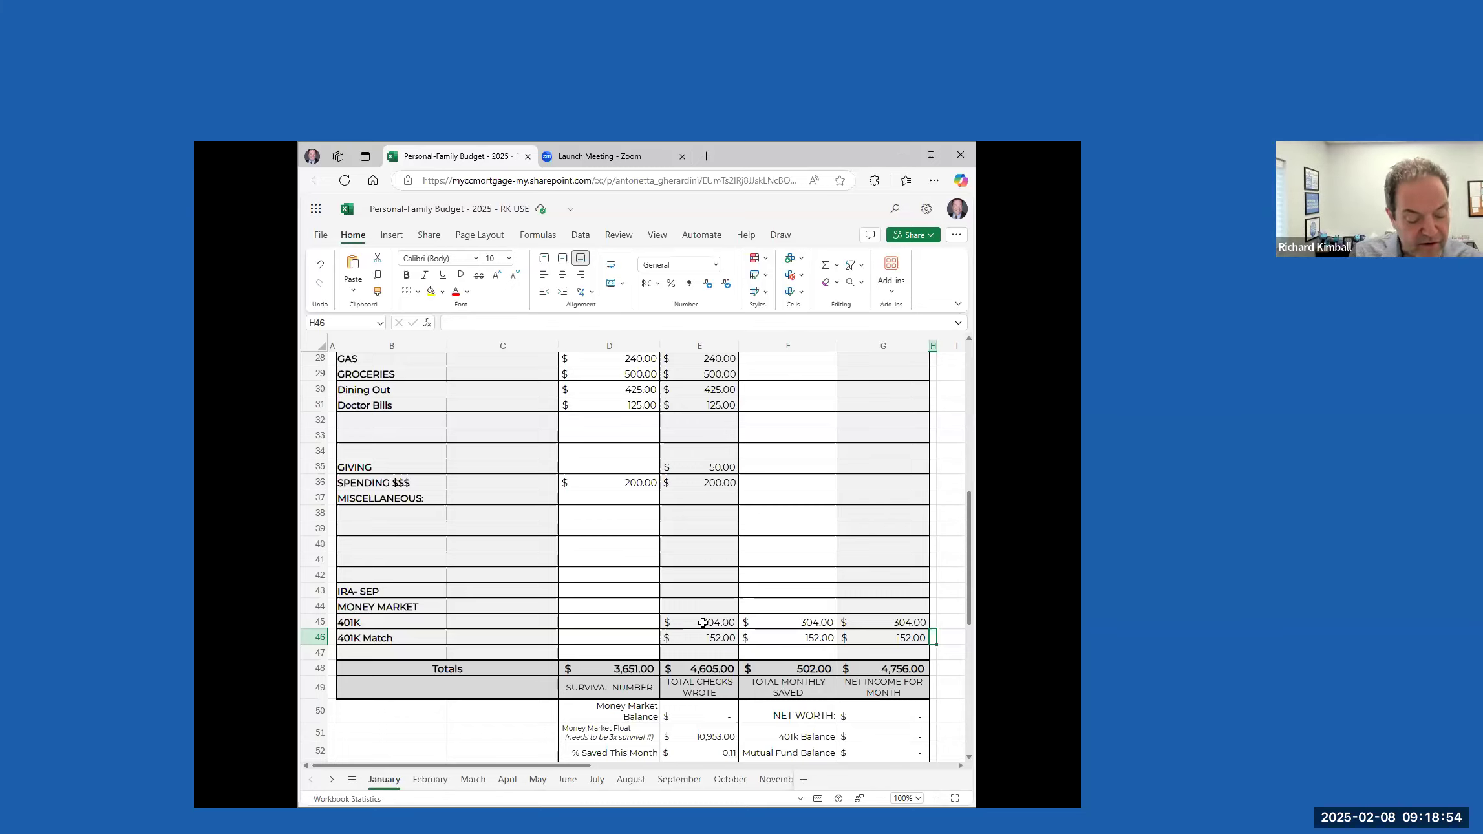
Enter 280 as the monthly total paid and the amount saved in the MONEY MARKET row
left_click(710, 604)
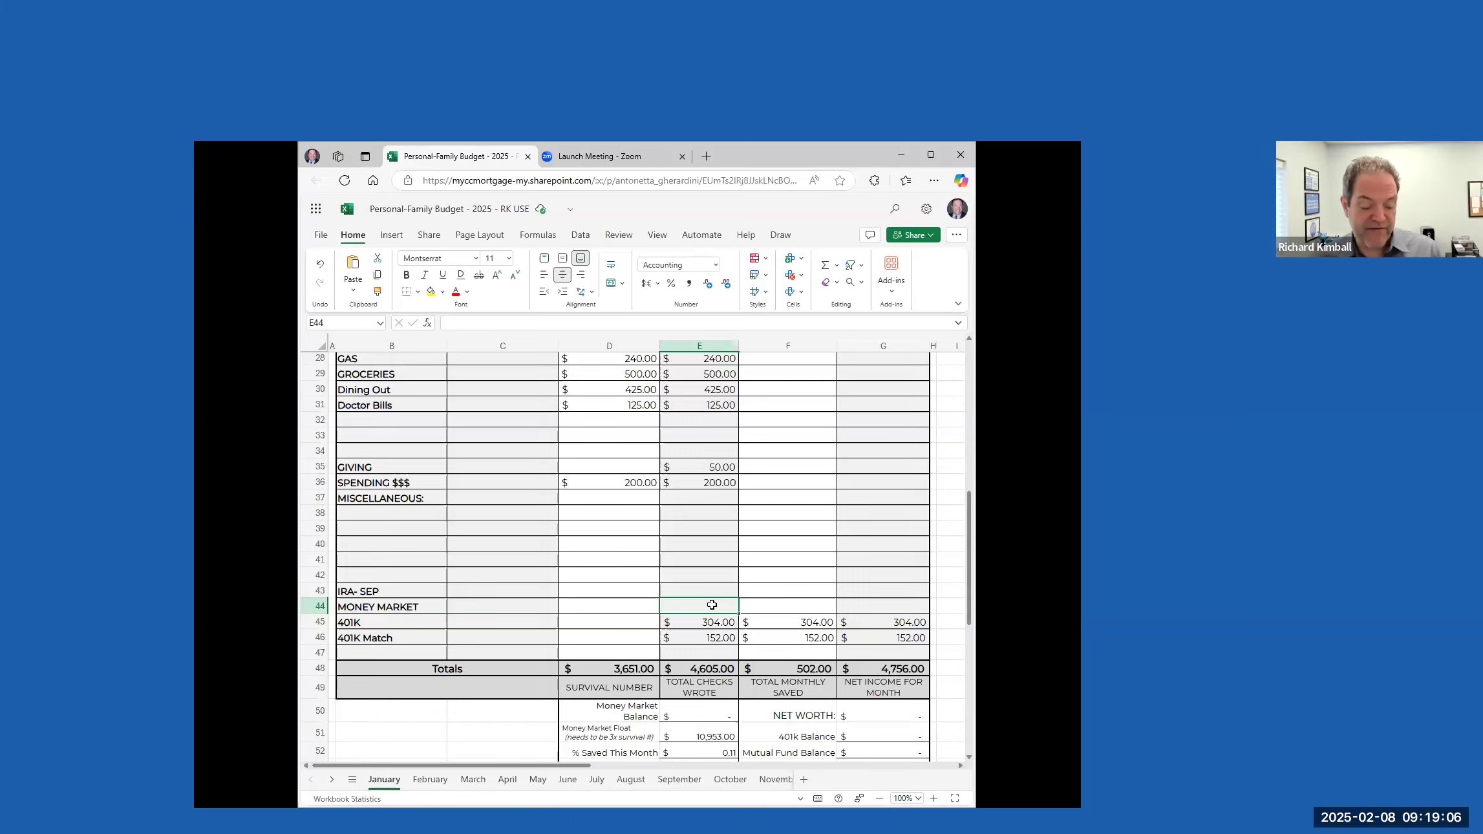
type("280")
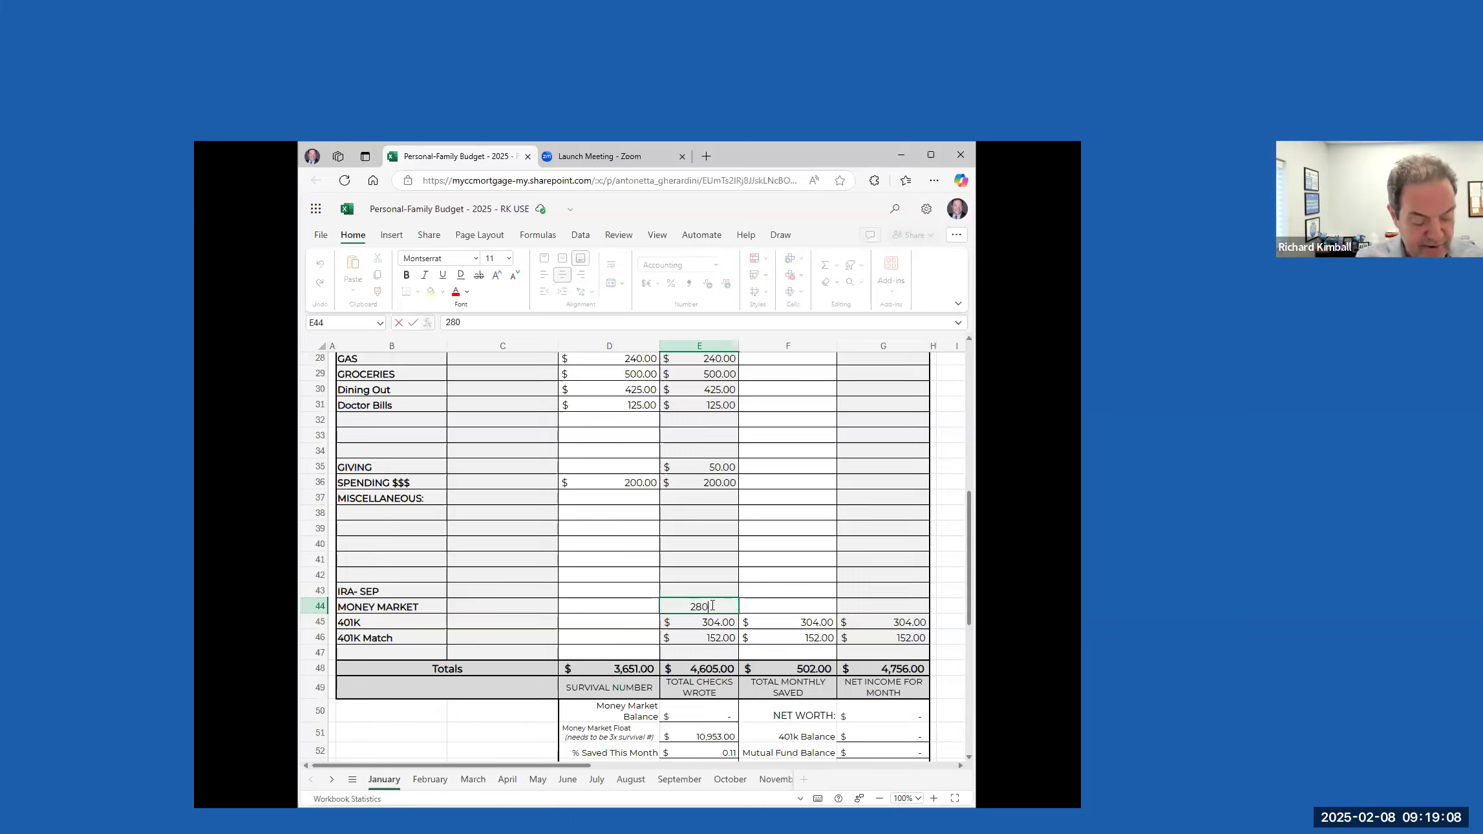
key("Tab")
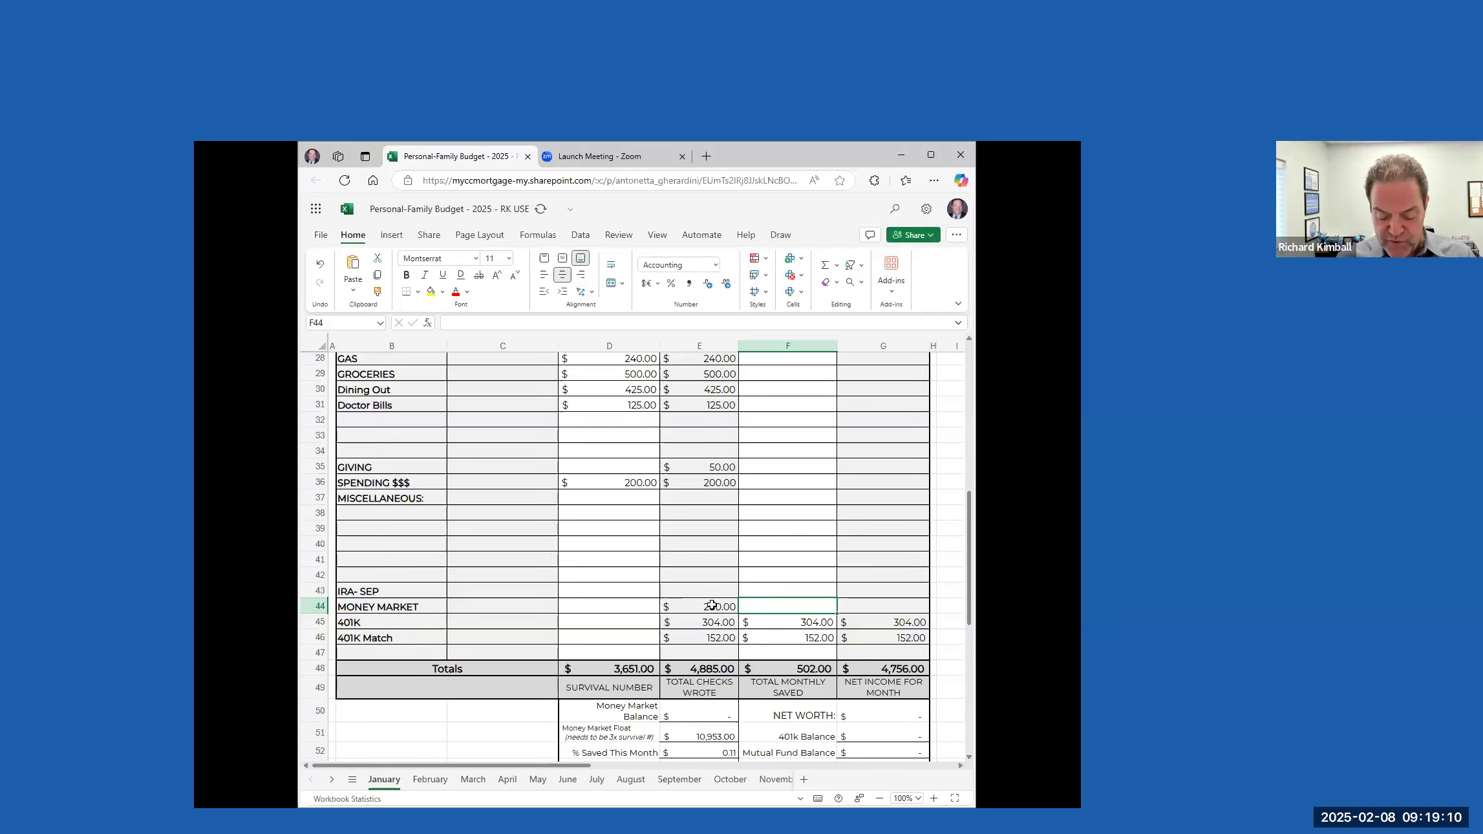
type("280")
key("Tab")
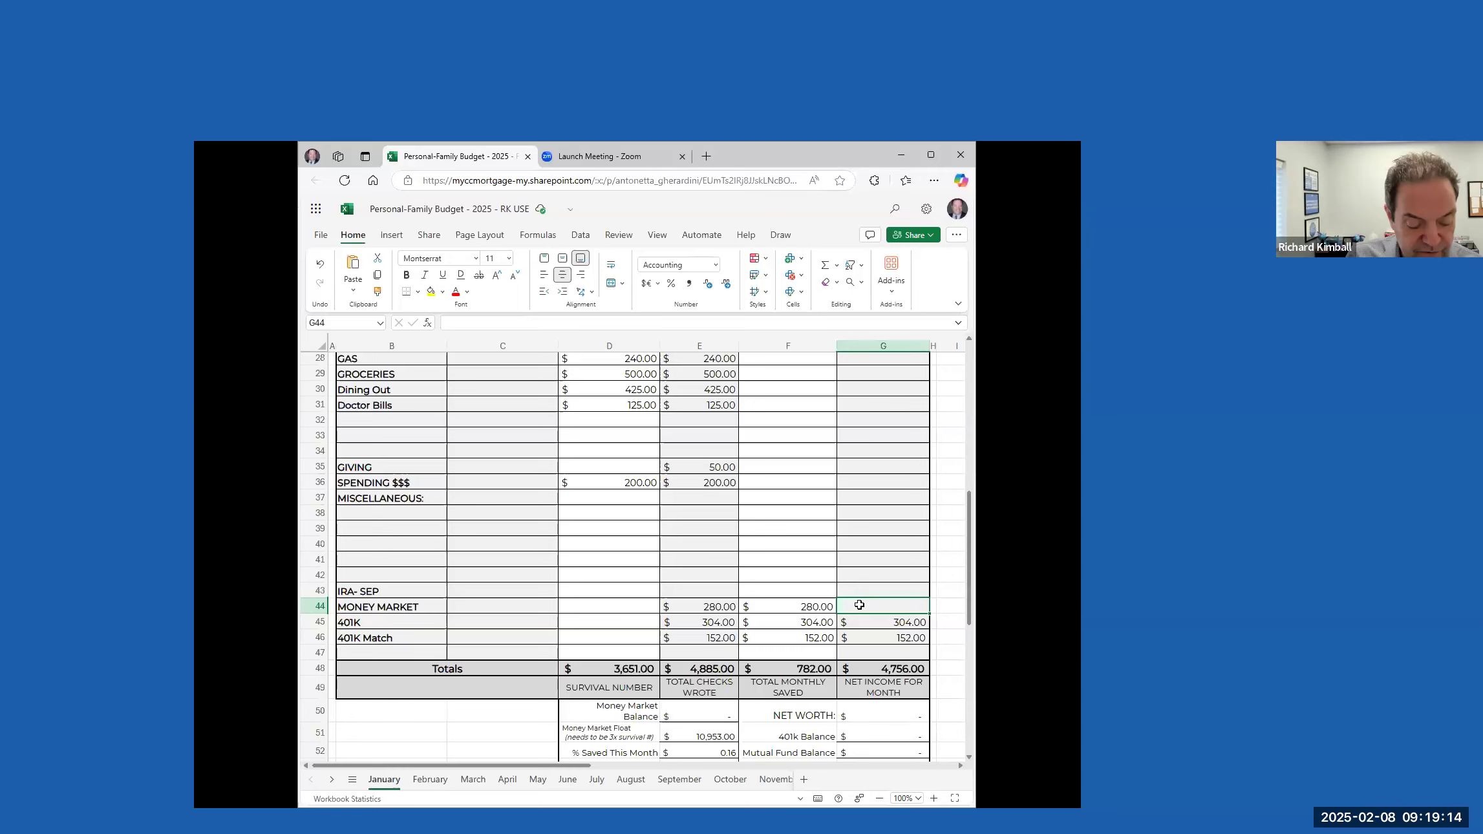
Review the January bills, payments and income against the totals for checks wrote, monthly saved and net income
scroll(865, 552, "up", 9)
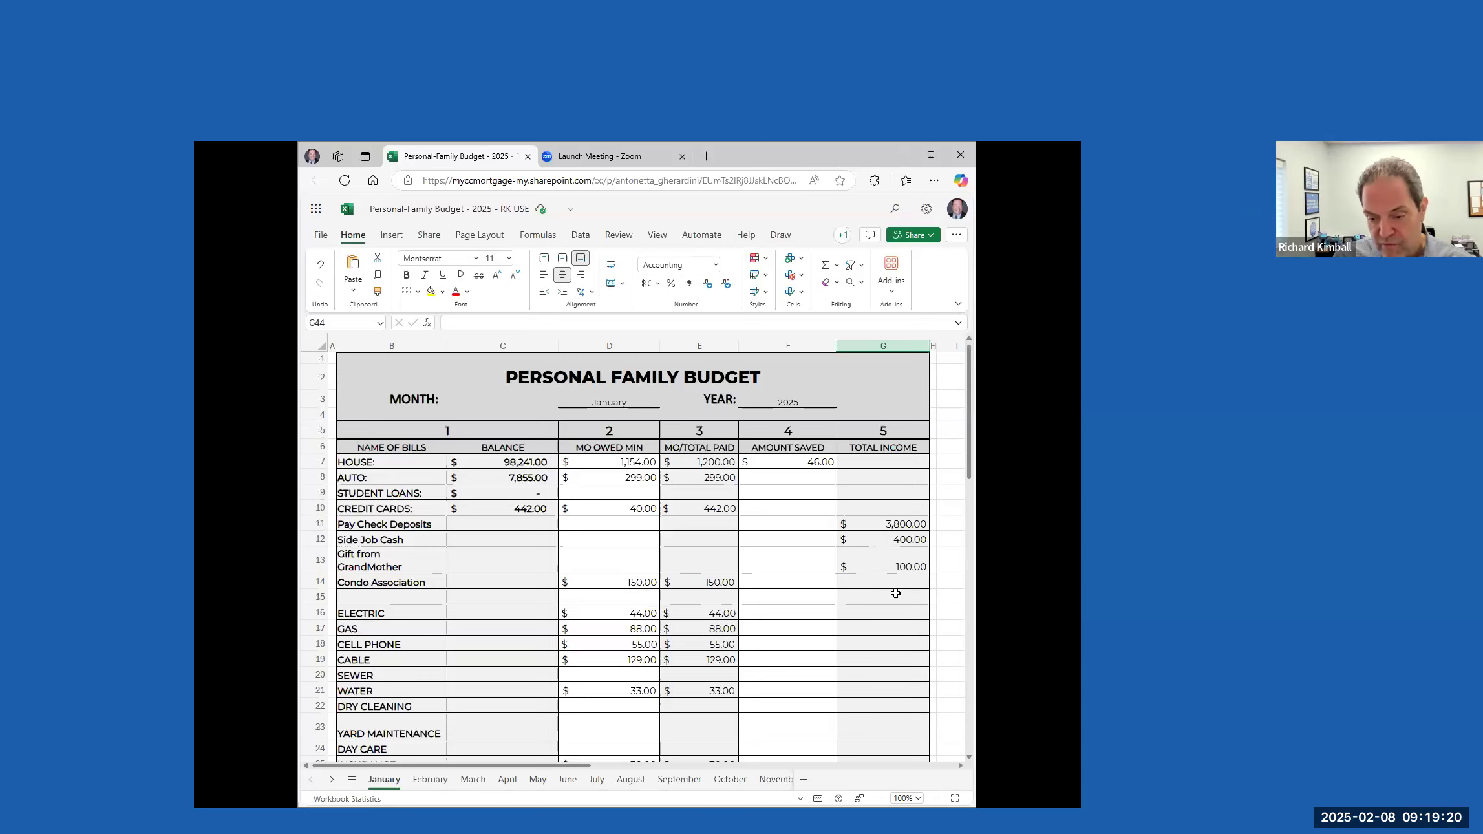
scroll(893, 591, "down", 9)
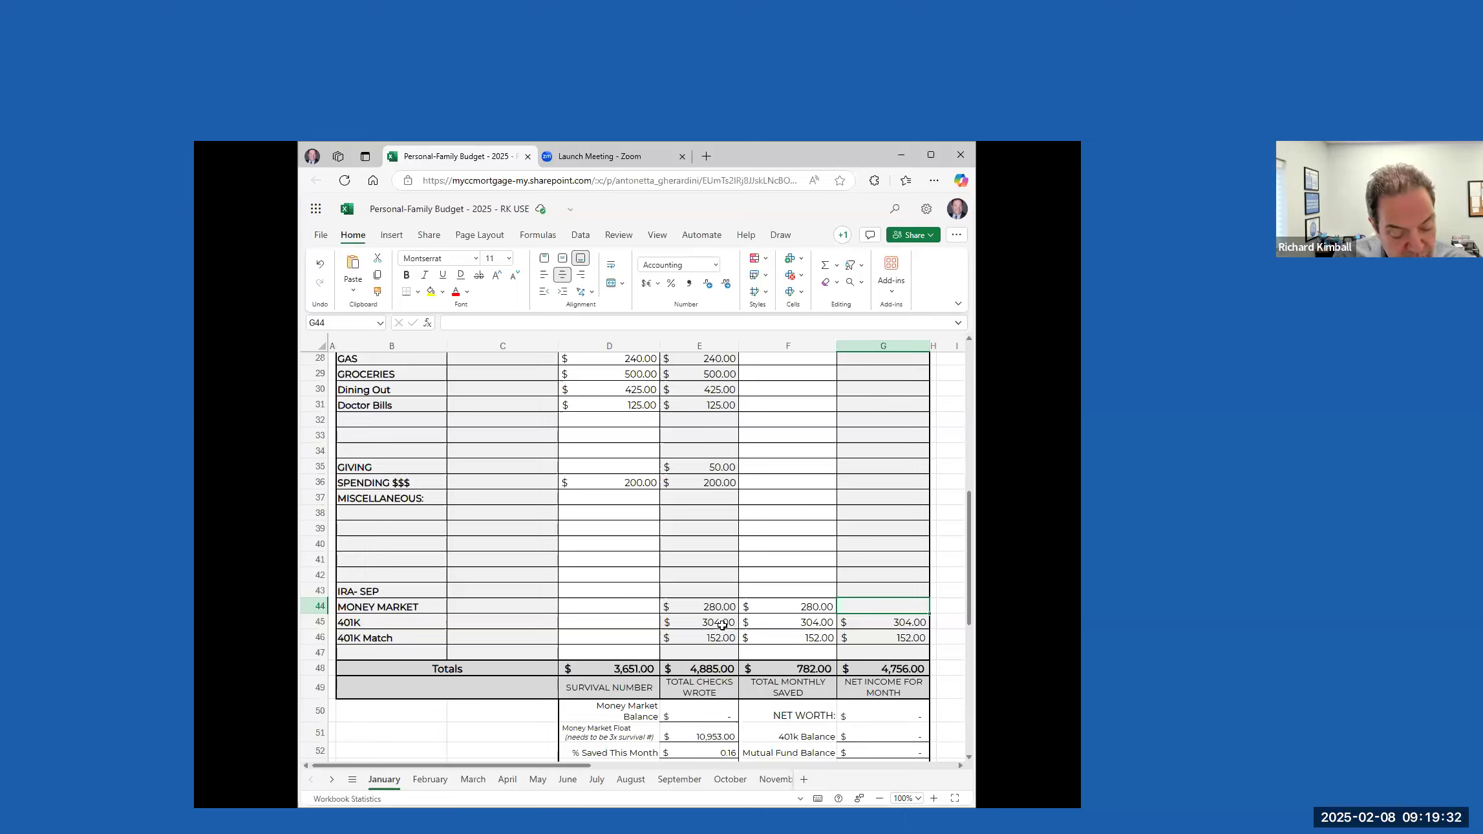
scroll(722, 604, "up", 2)
scroll(722, 605, "up", 4)
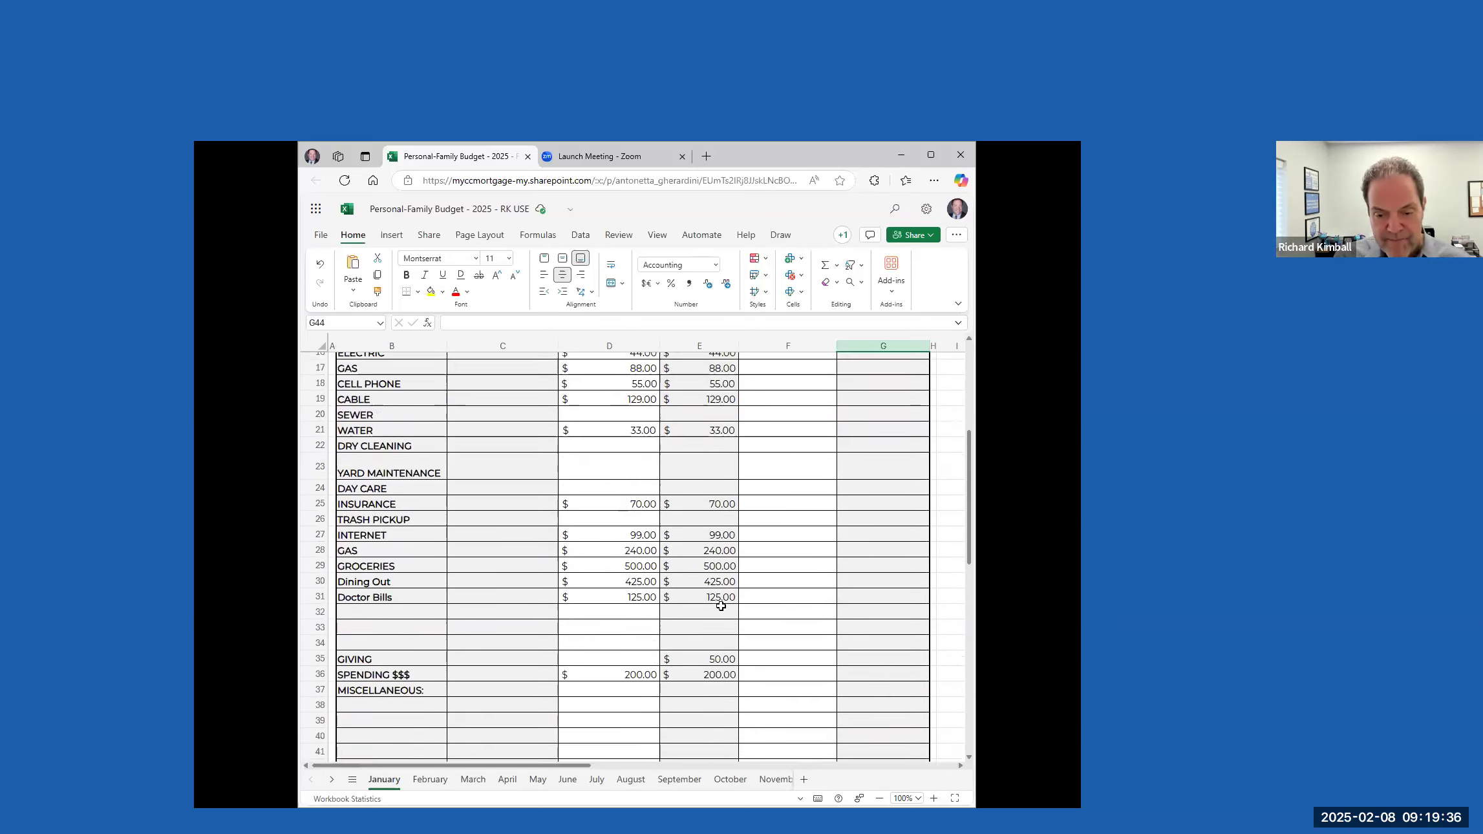
scroll(722, 598, "up", 2)
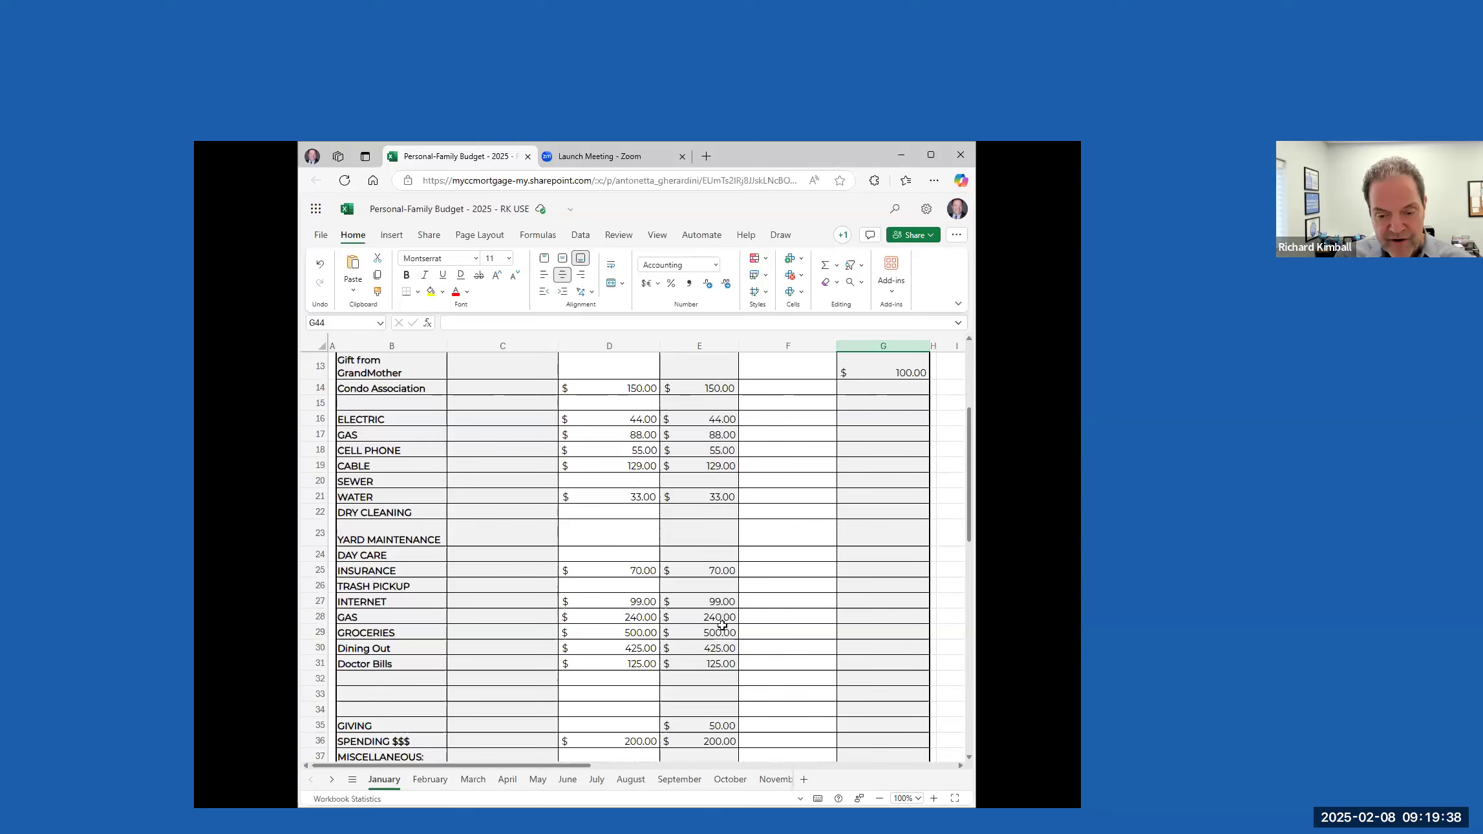
scroll(724, 605, "up", 2)
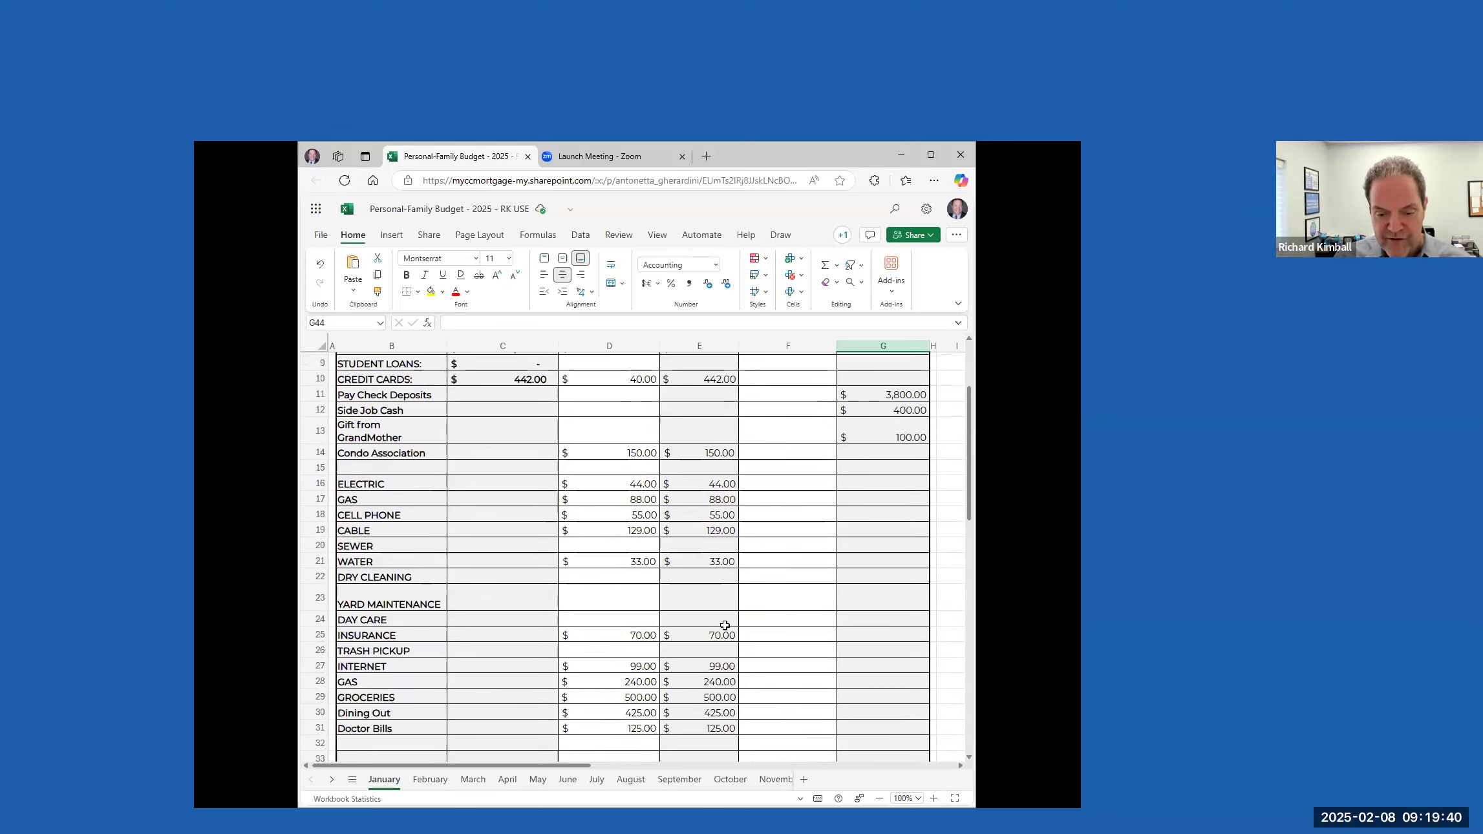
scroll(723, 598, "up", 2)
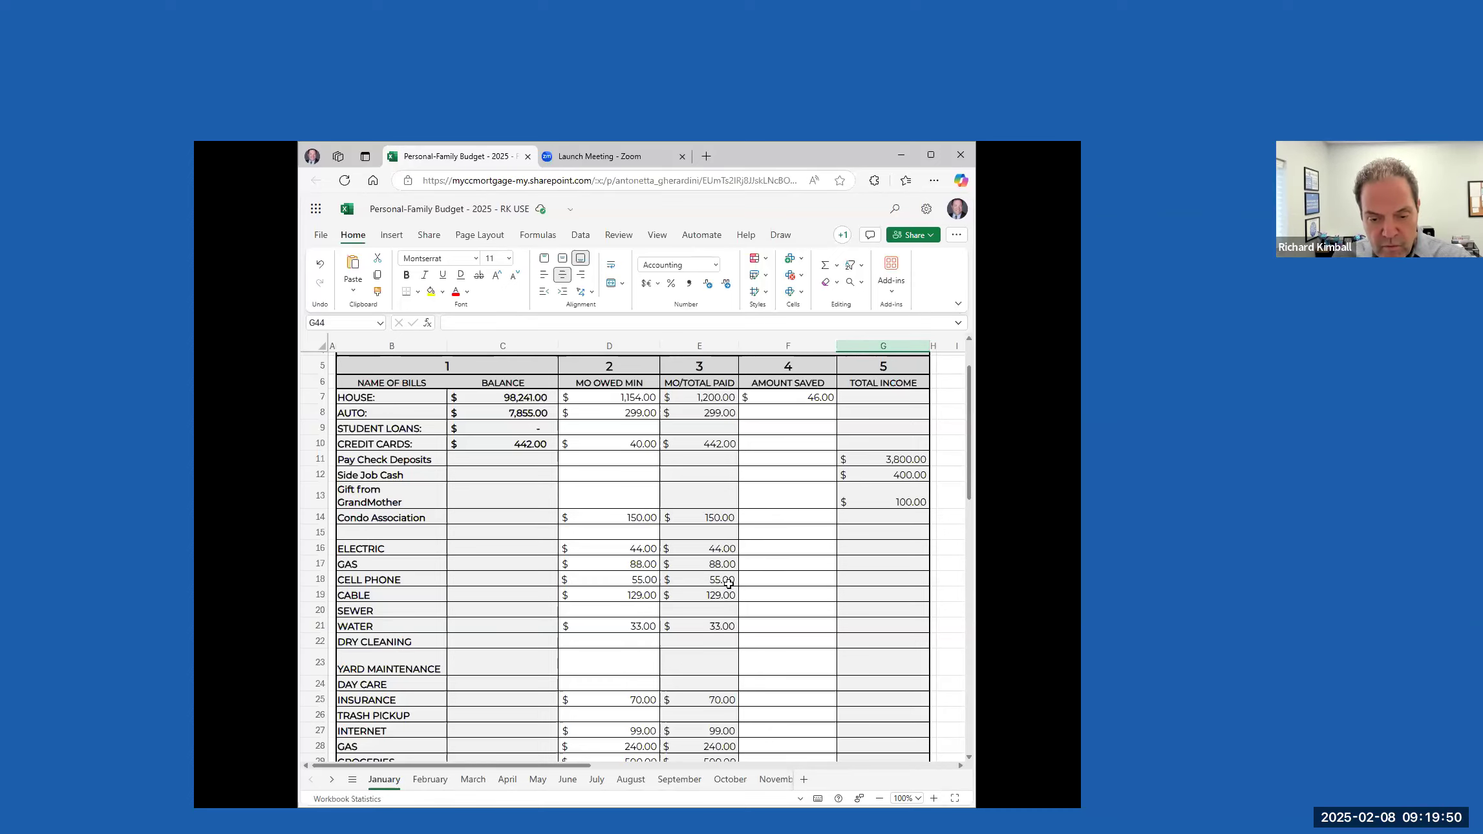
scroll(717, 588, "down", 10)
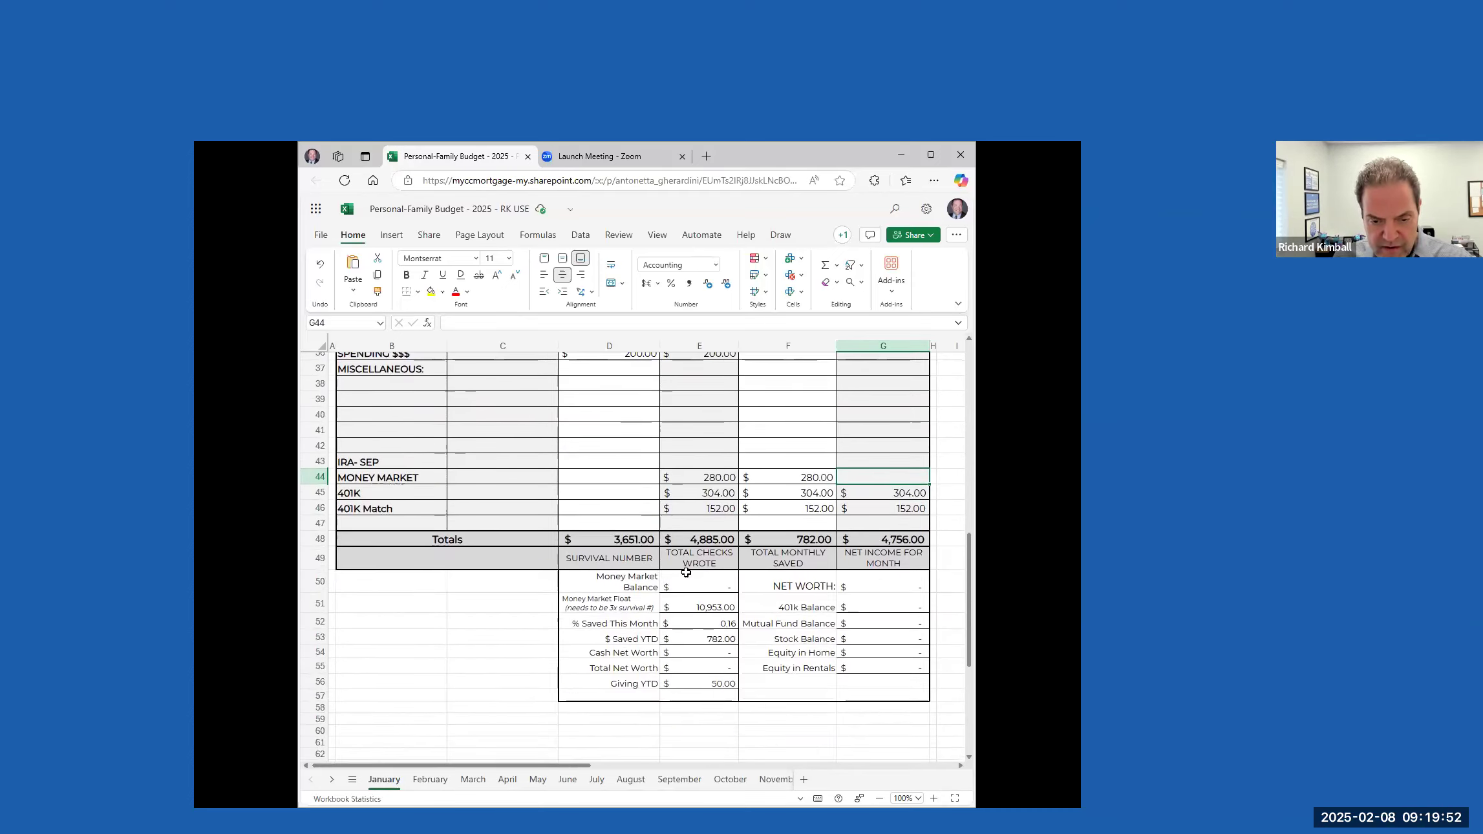
scroll(711, 556, "up", 10)
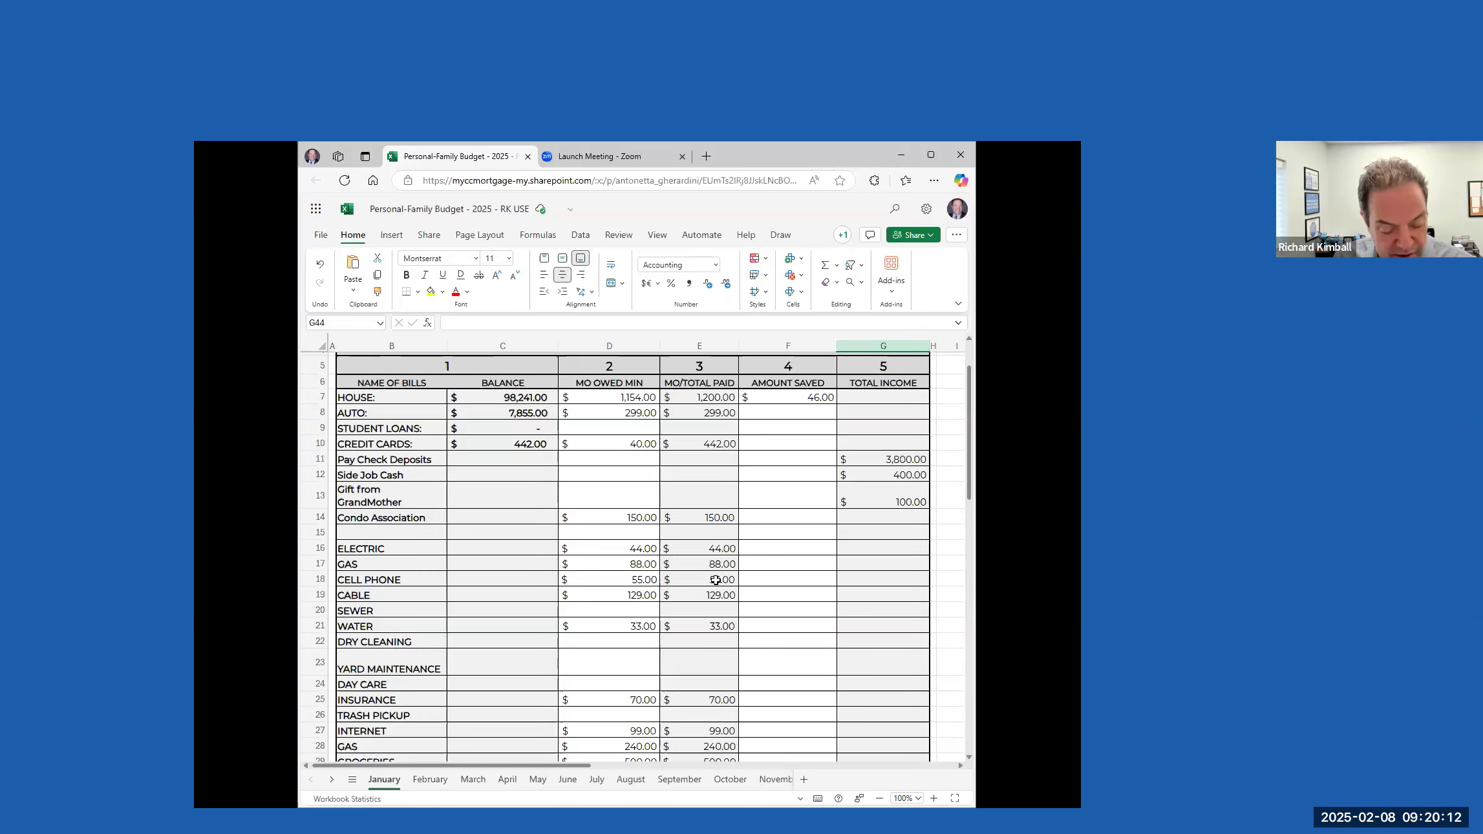
scroll(714, 592, "down", 2)
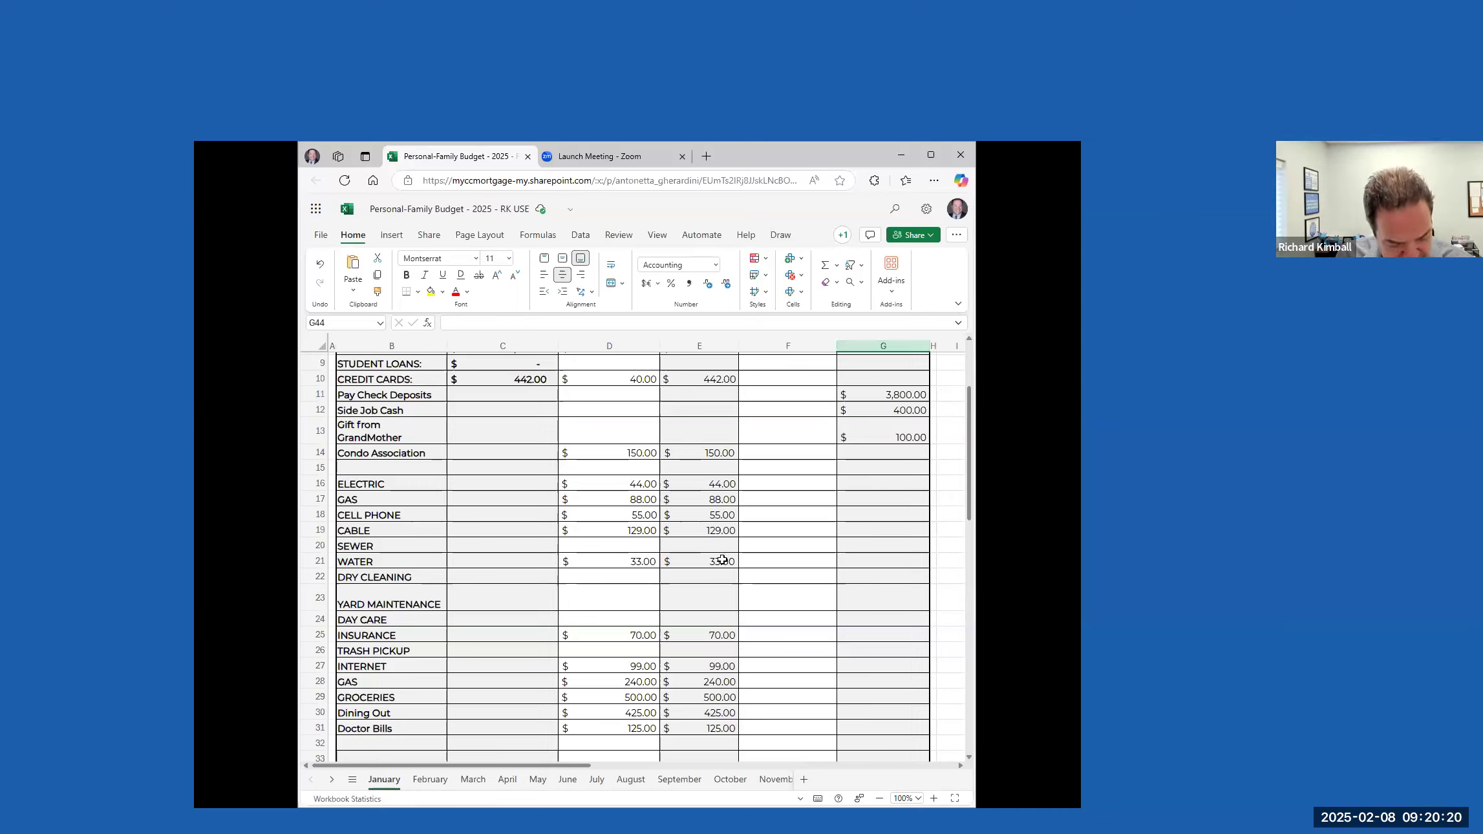
scroll(674, 517, "up", 3)
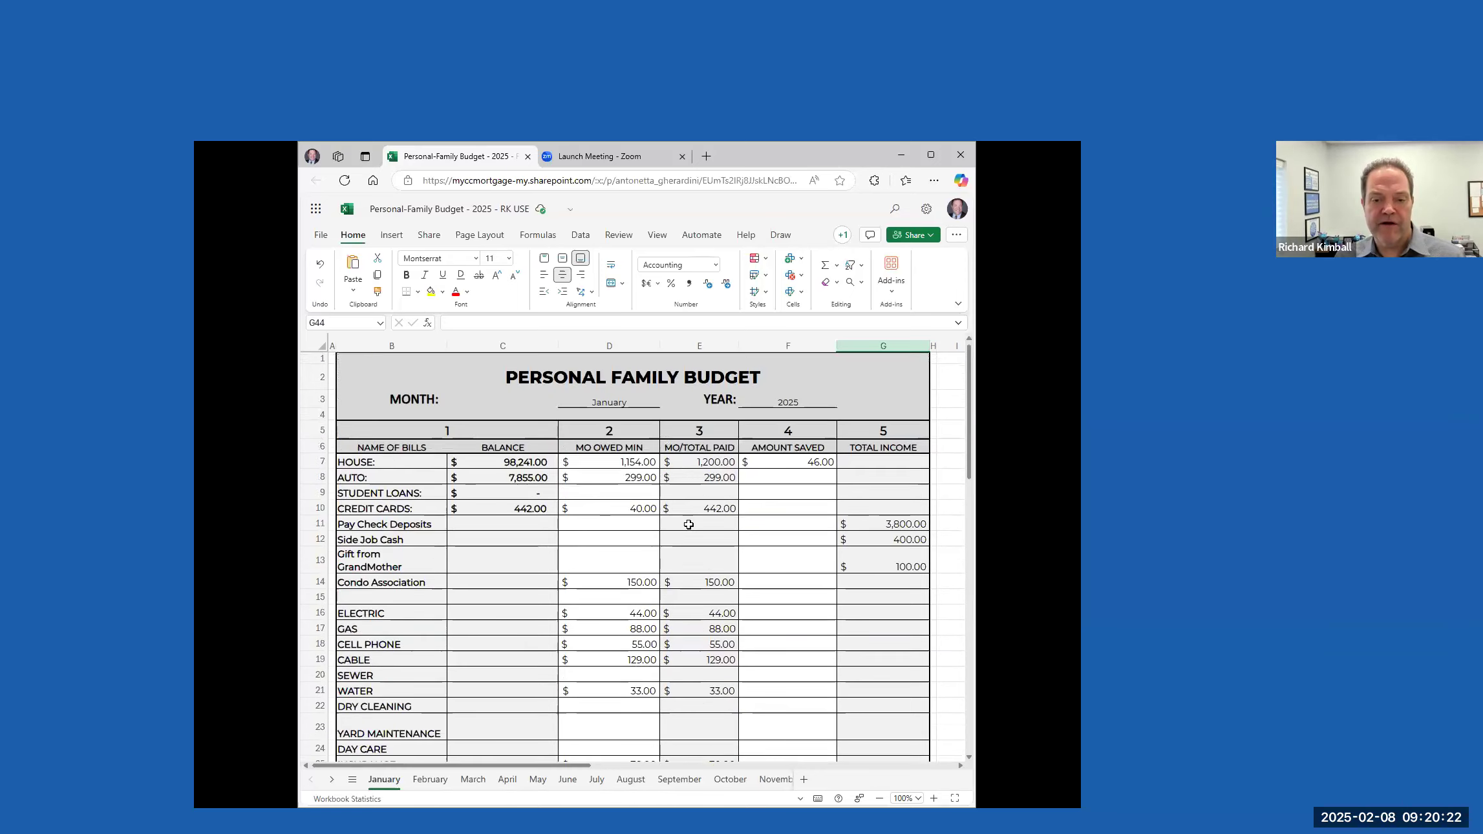
scroll(685, 527, "down", 5)
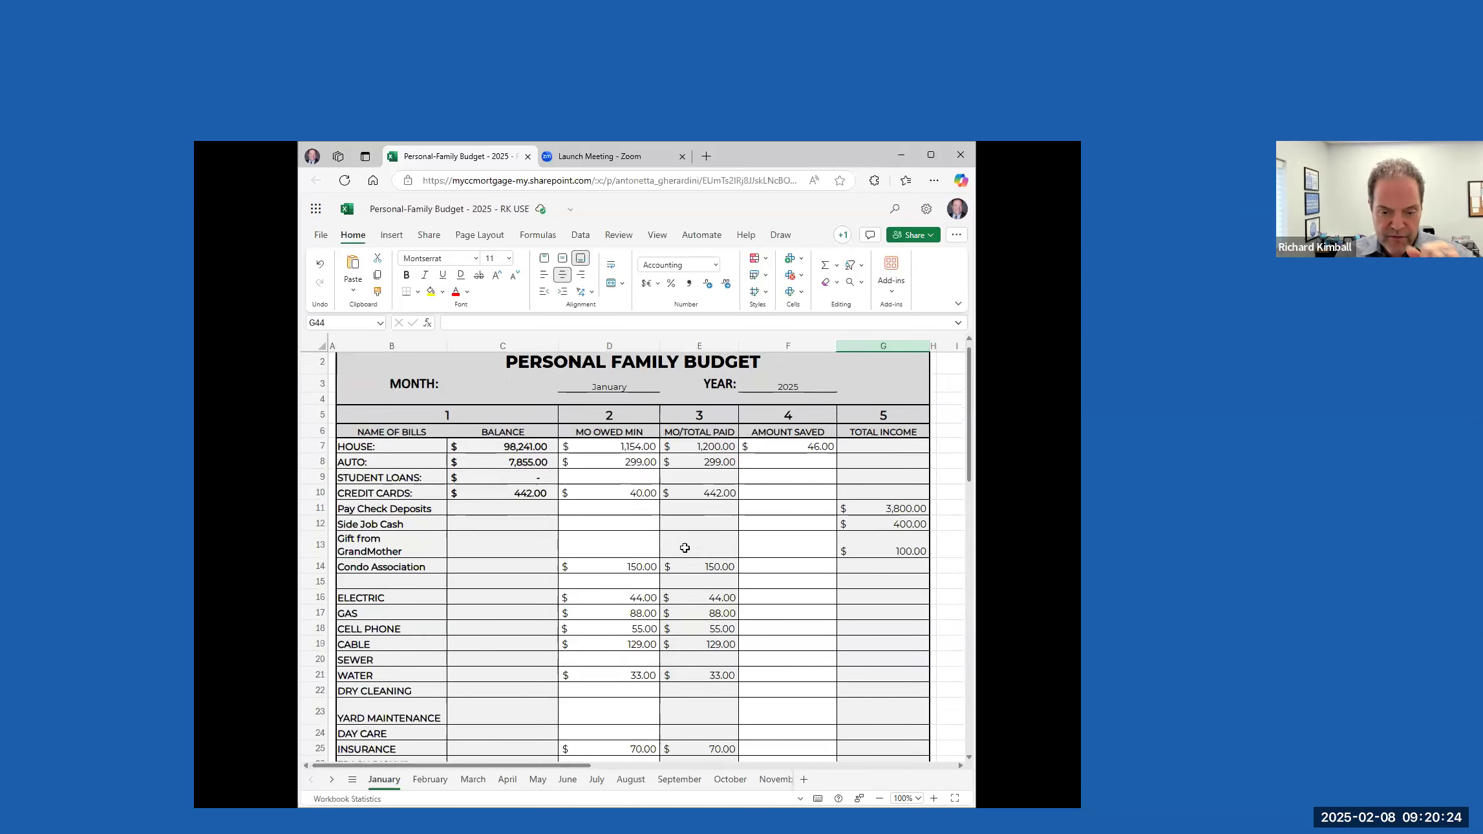
scroll(693, 572, "down", 5)
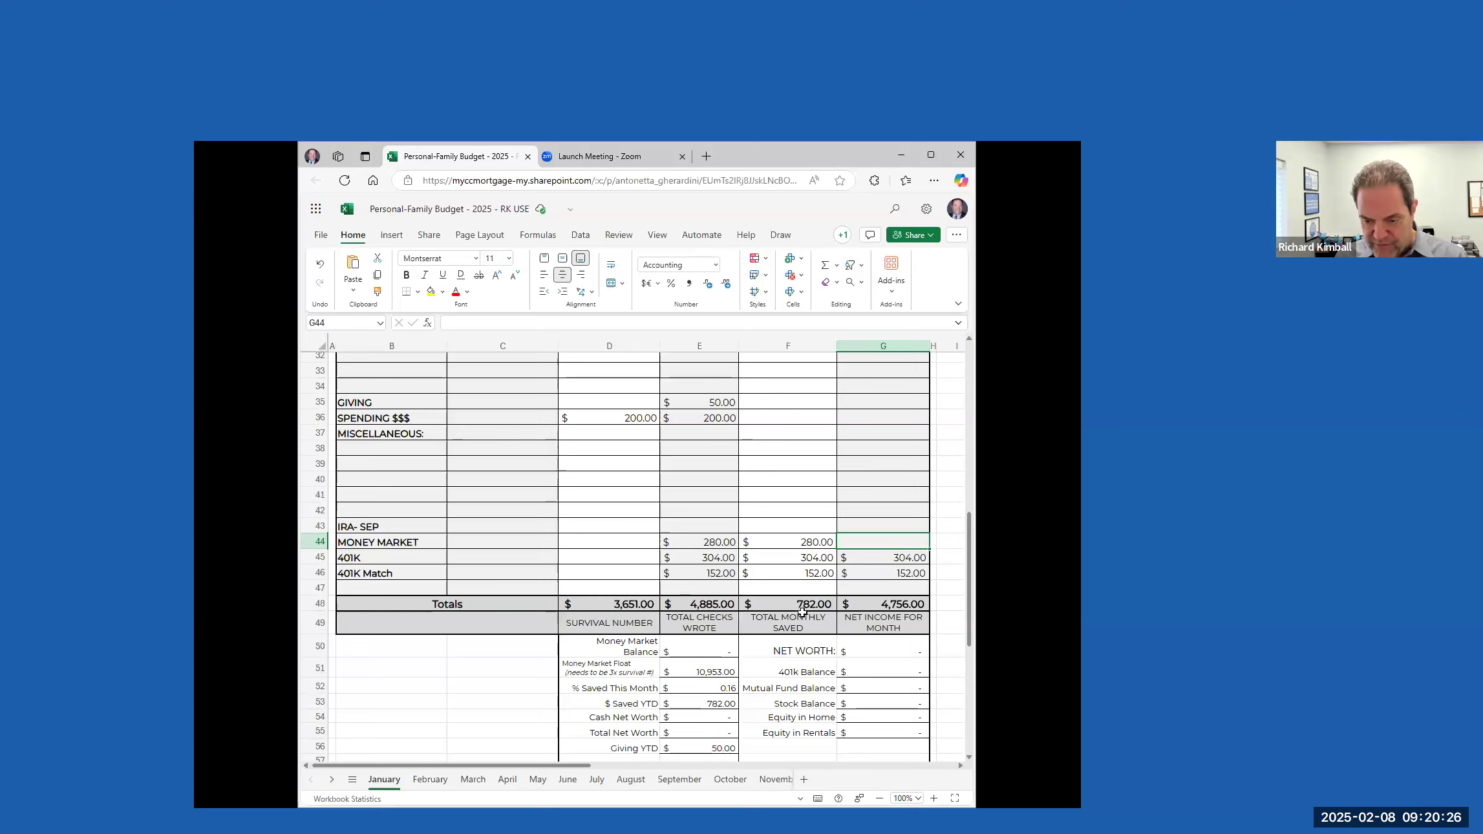
Set the monthly total paid for CABLE to 0
scroll(805, 584, "up", 1)
scroll(805, 583, "up", 8)
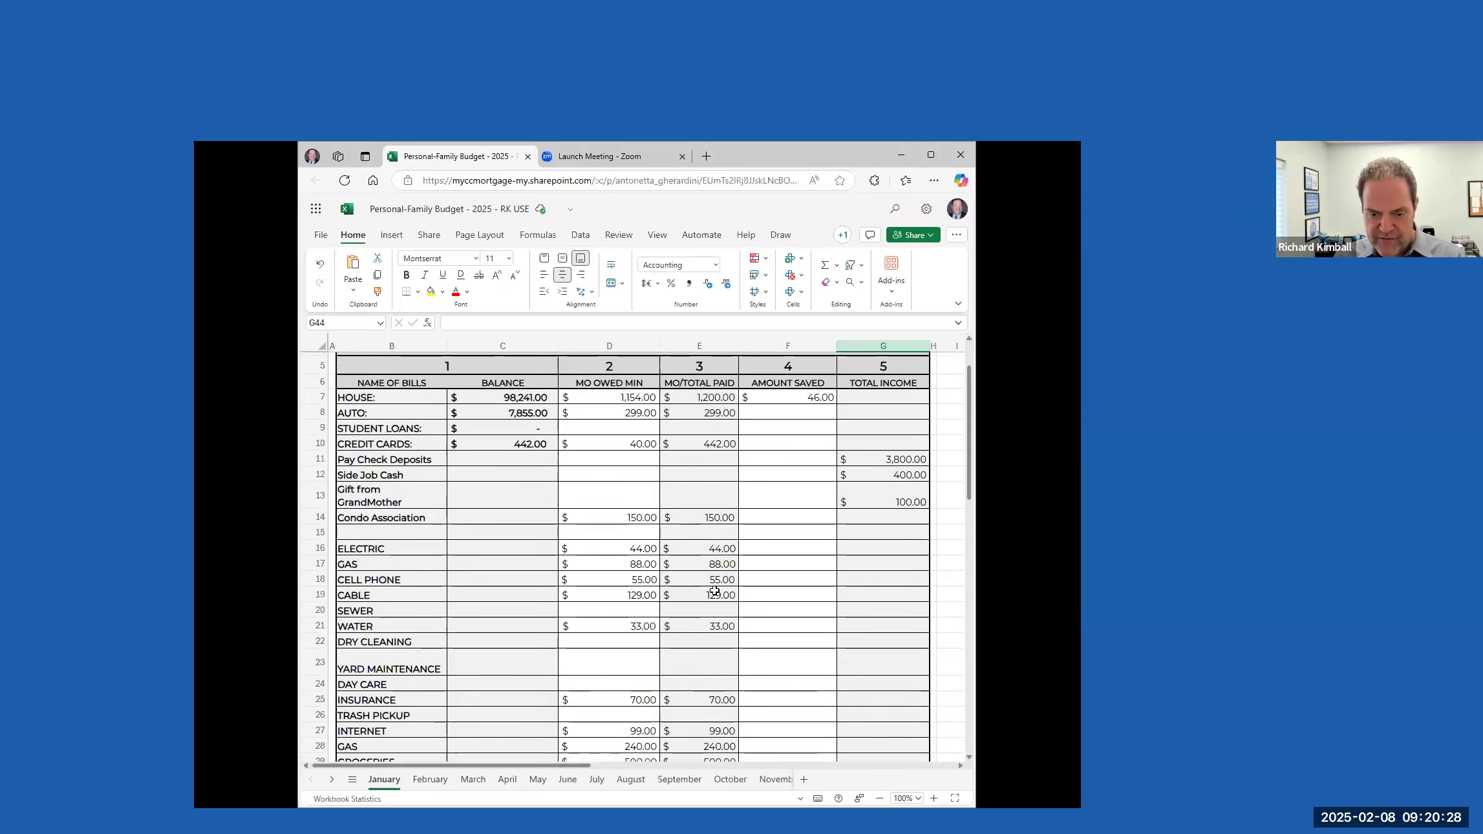
left_click(718, 595)
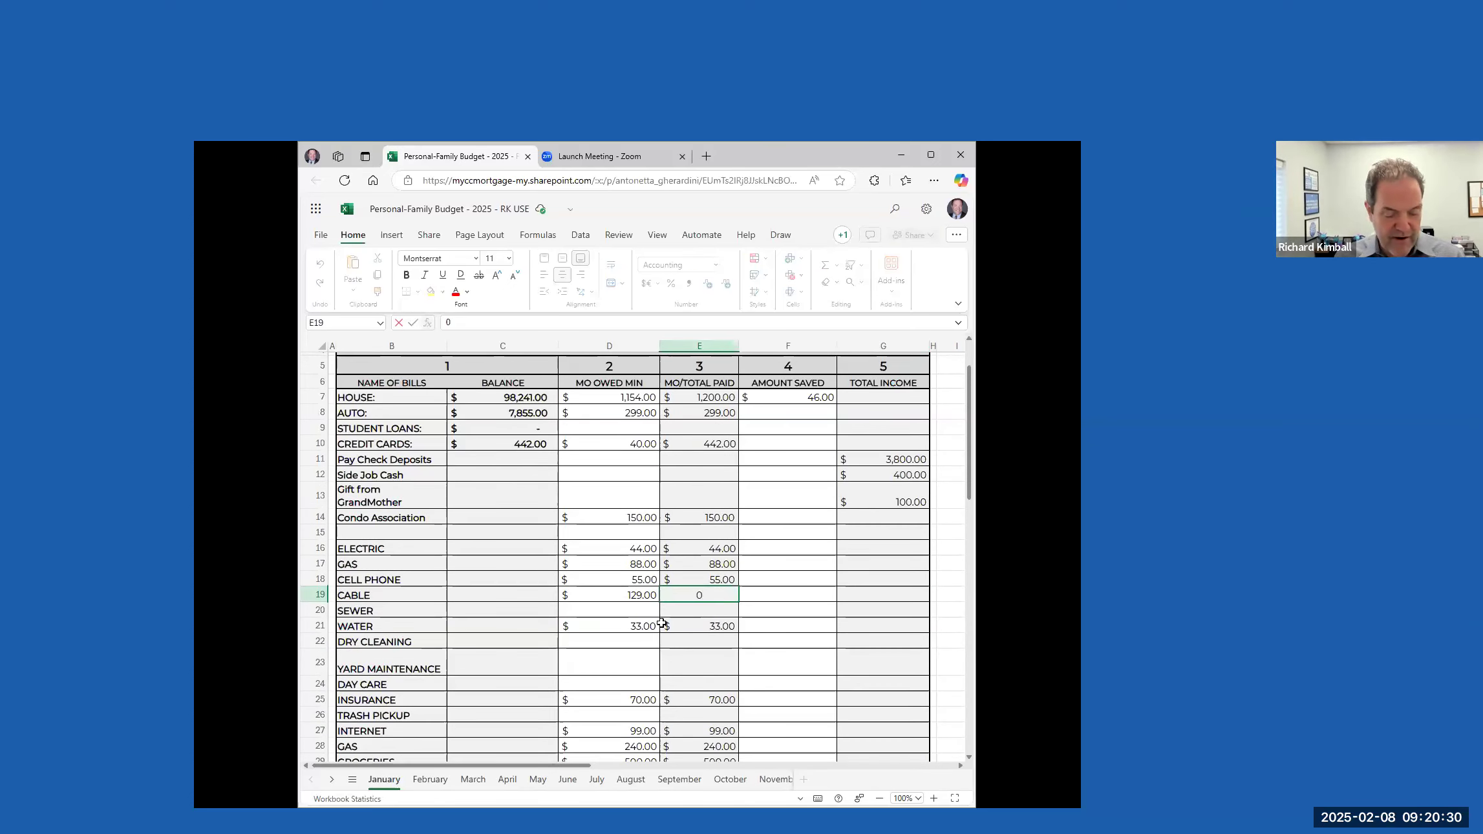
left_click(784, 598)
Set the monthly total paid and the amount saved for MONEY MARKET to 15
scroll(784, 621, "down", 6)
scroll(784, 625, "down", 1)
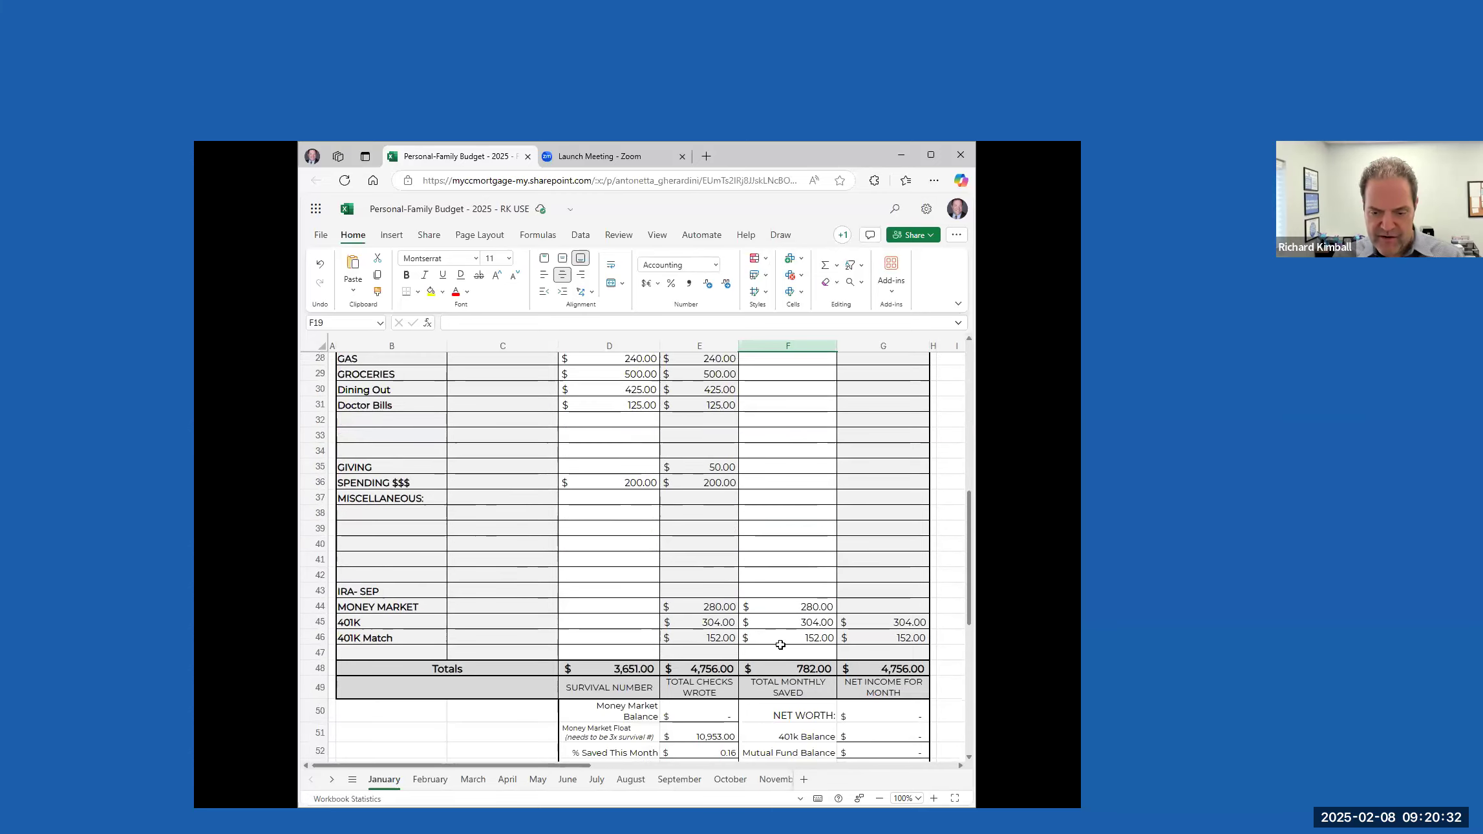
scroll(783, 634, "up", 8)
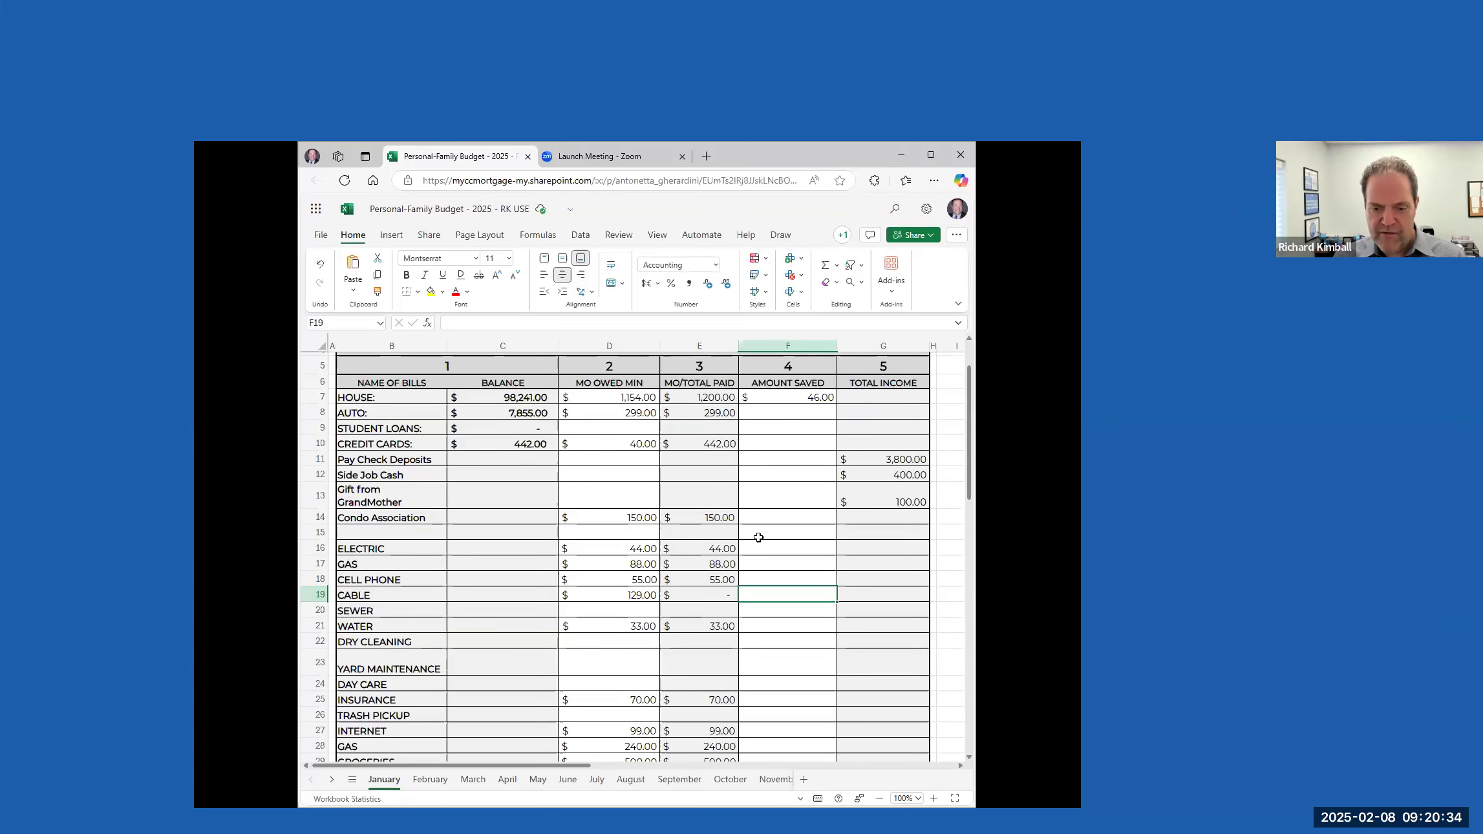
scroll(756, 608, "down", 2)
scroll(756, 608, "down", 4)
scroll(750, 609, "down", 2)
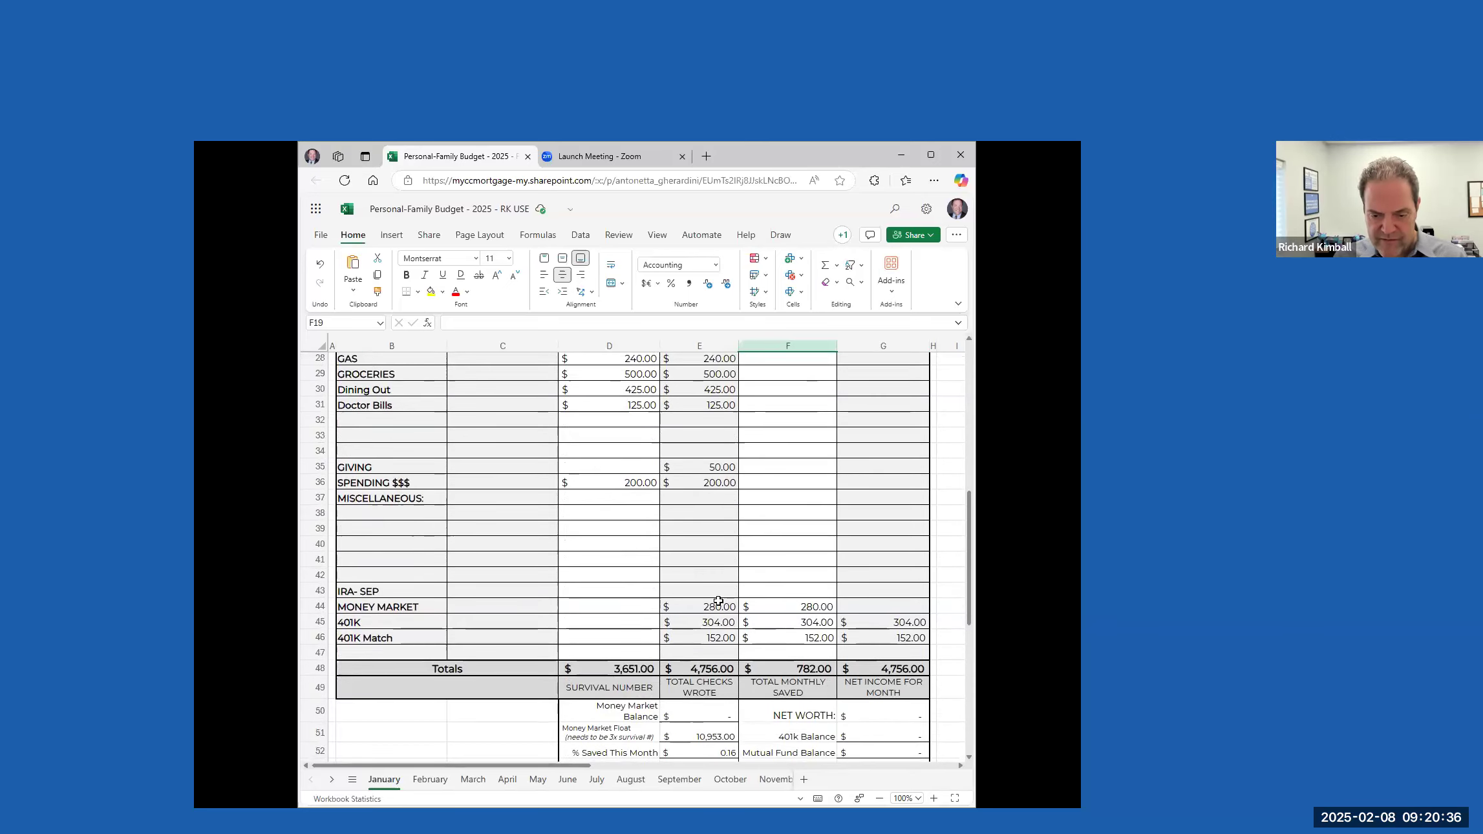
left_click(722, 606)
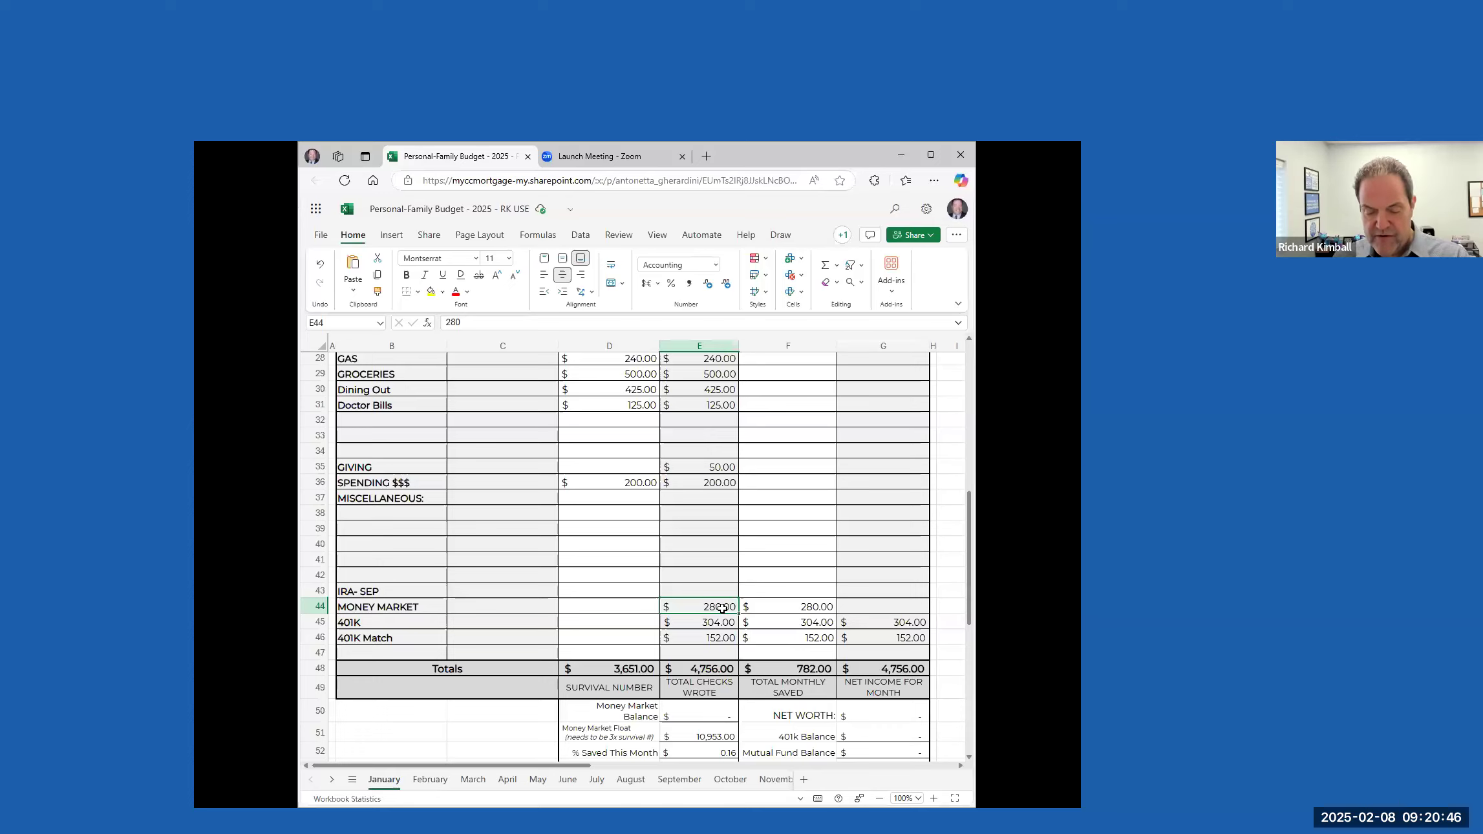
type("15")
key("Tab")
key("Tab")
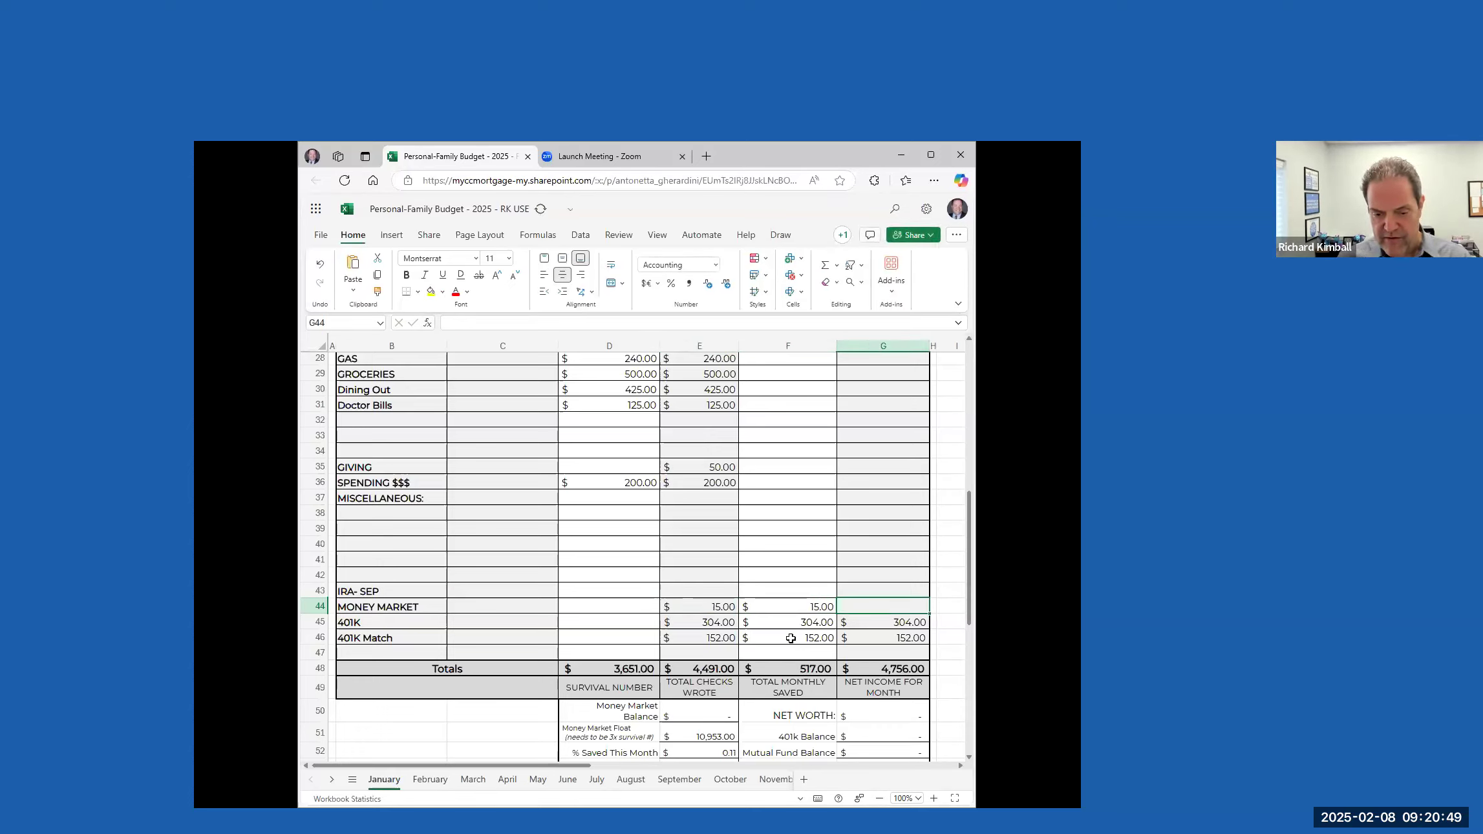
Set the monthly total paid and the amount saved for MONEY MARKET to 151
left_click(724, 607)
type("151")
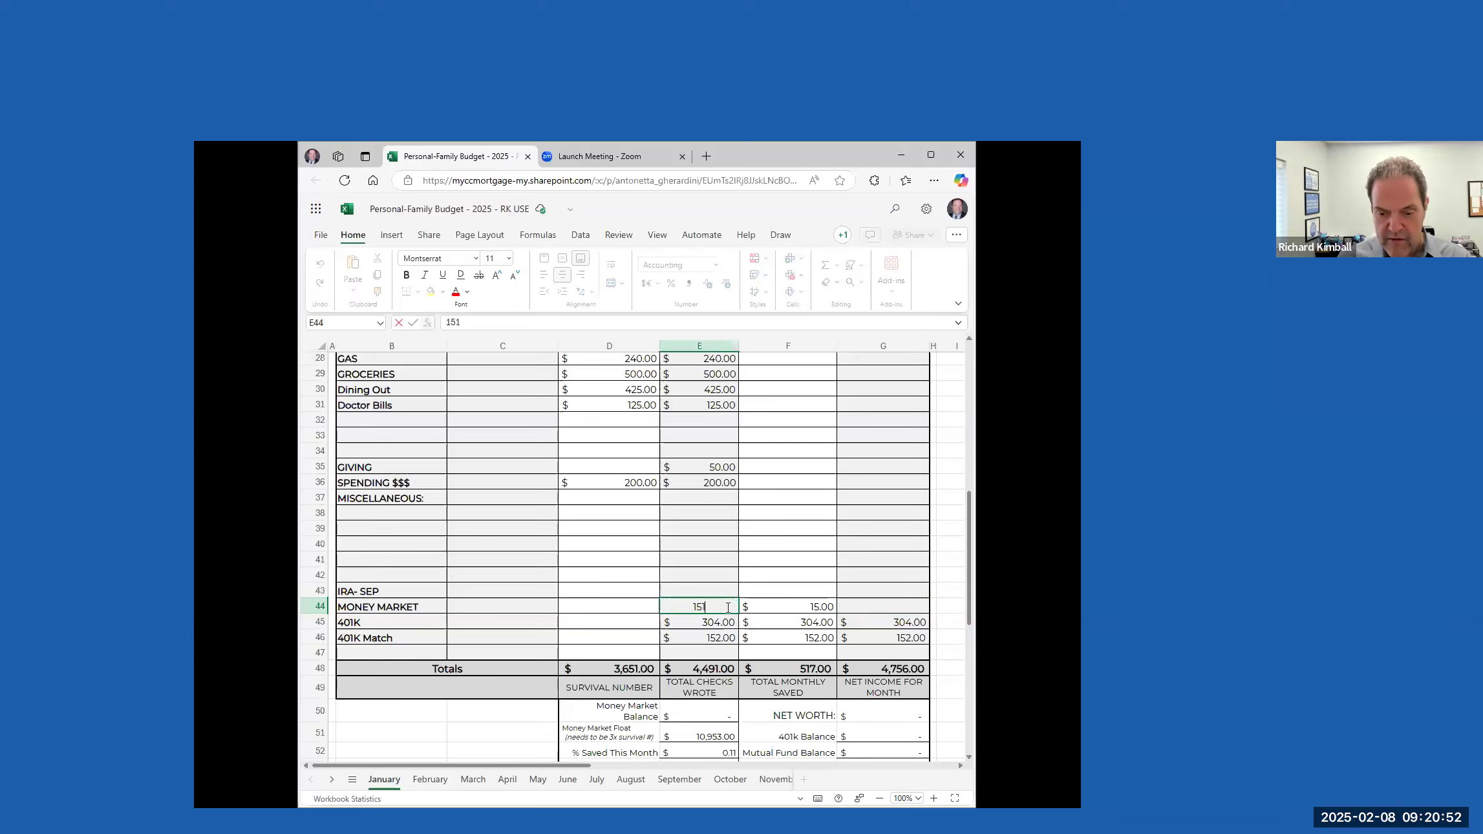
key("Tab")
type("151")
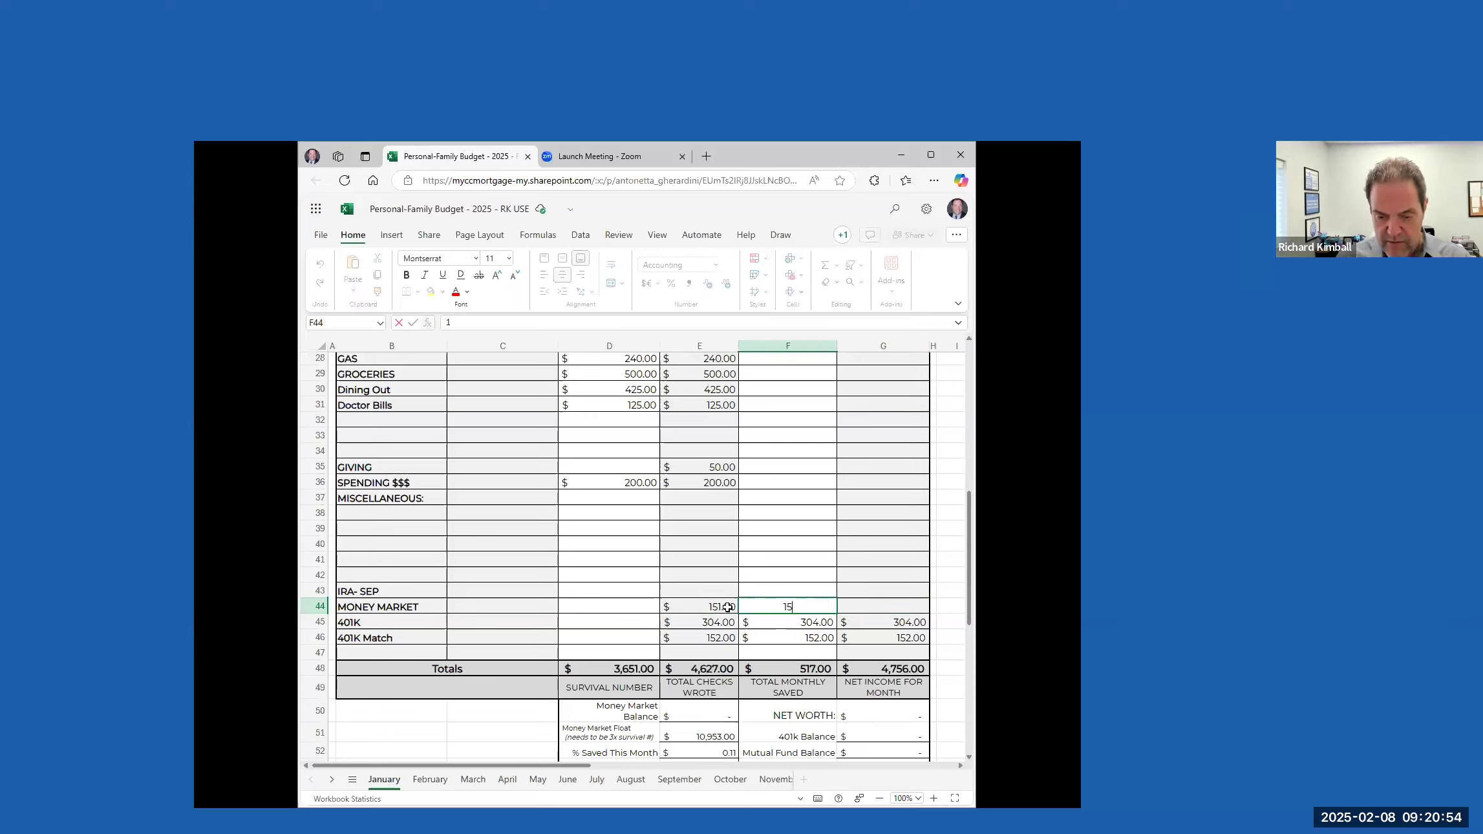
key("Tab")
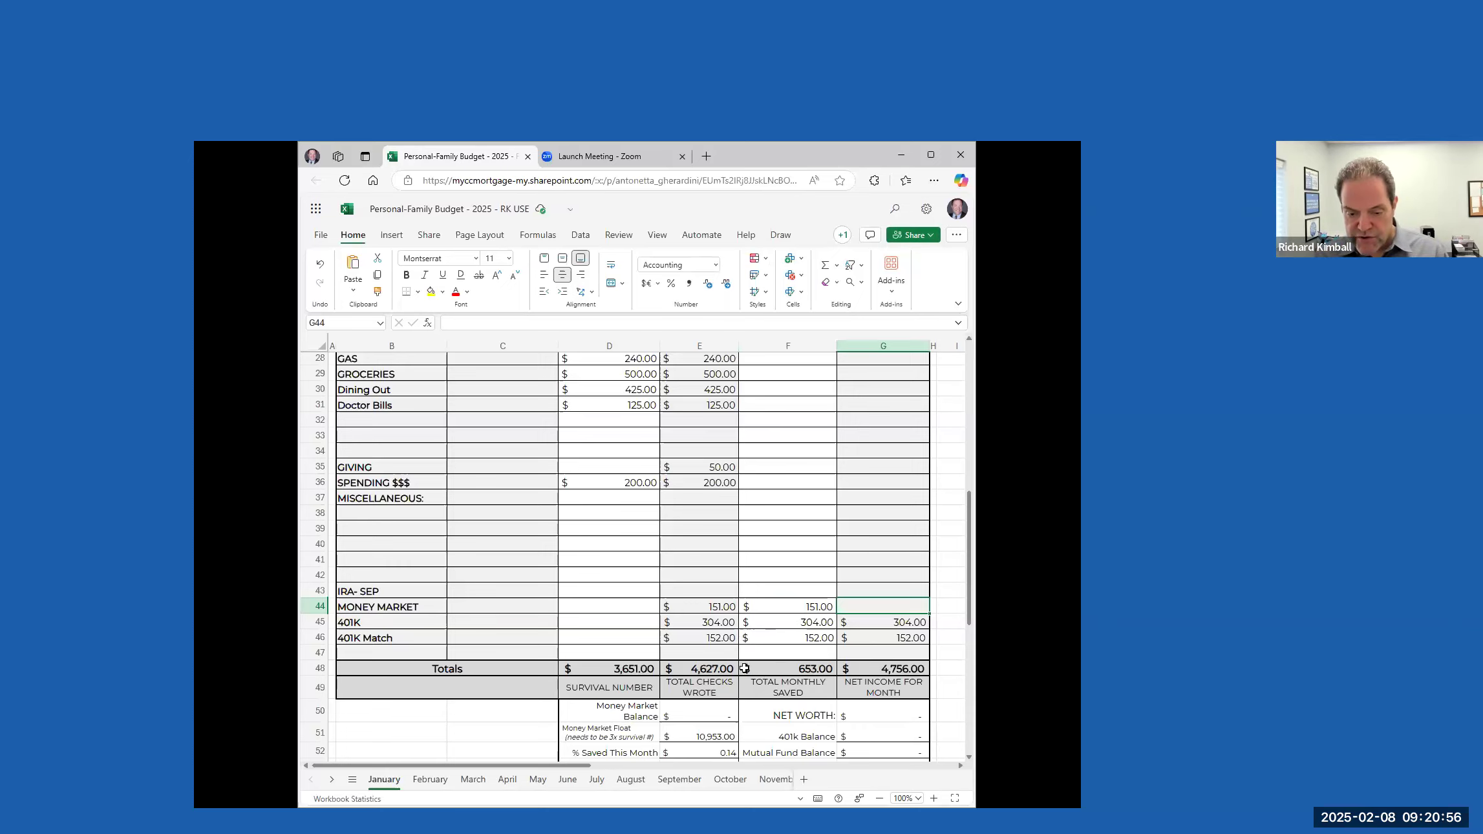
Set the monthly total paid for CABLE to 129
left_click(714, 607)
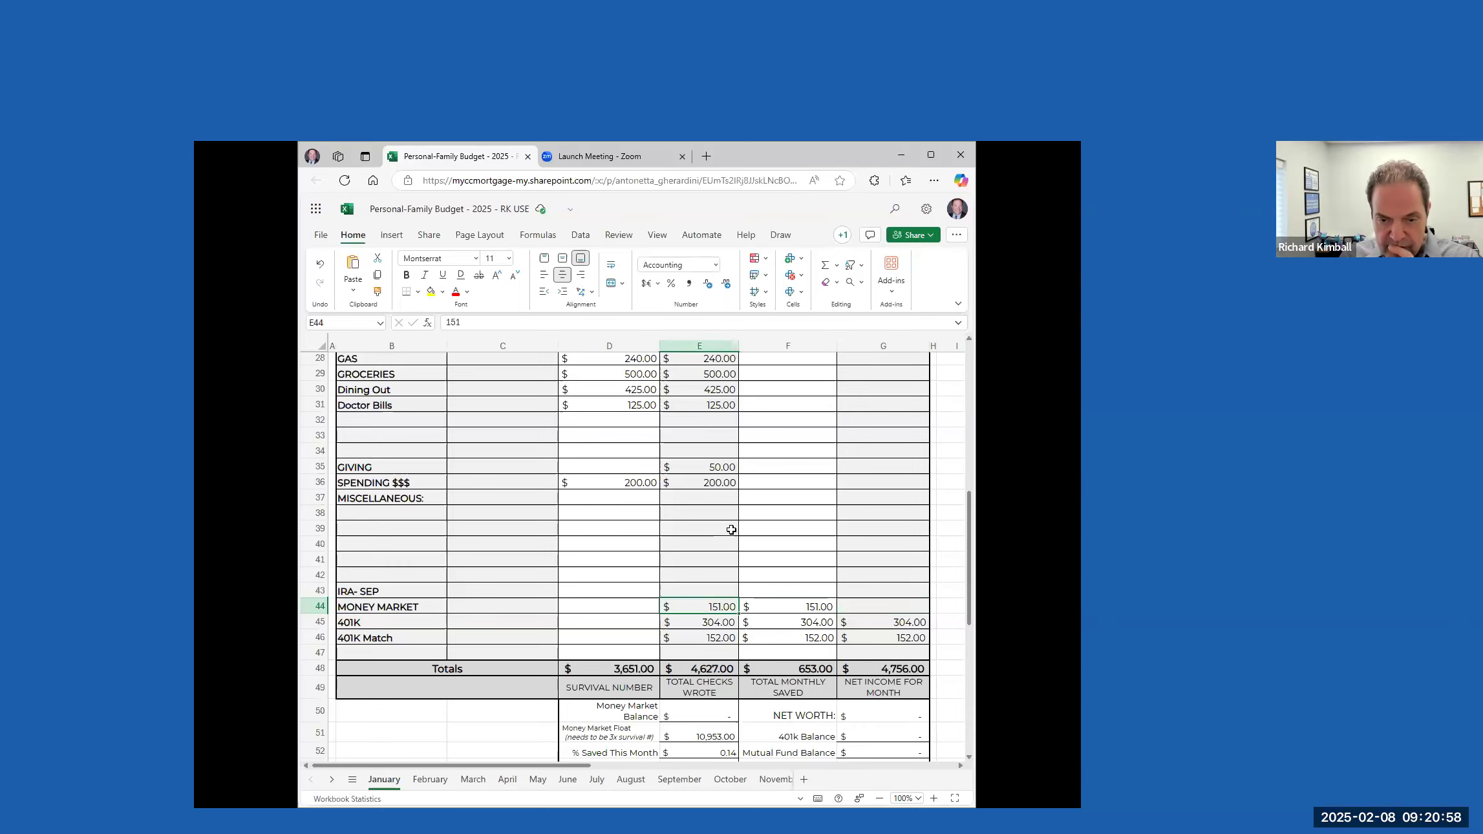
scroll(713, 606, "up", 8)
left_click(710, 596)
type("129")
key("Tab")
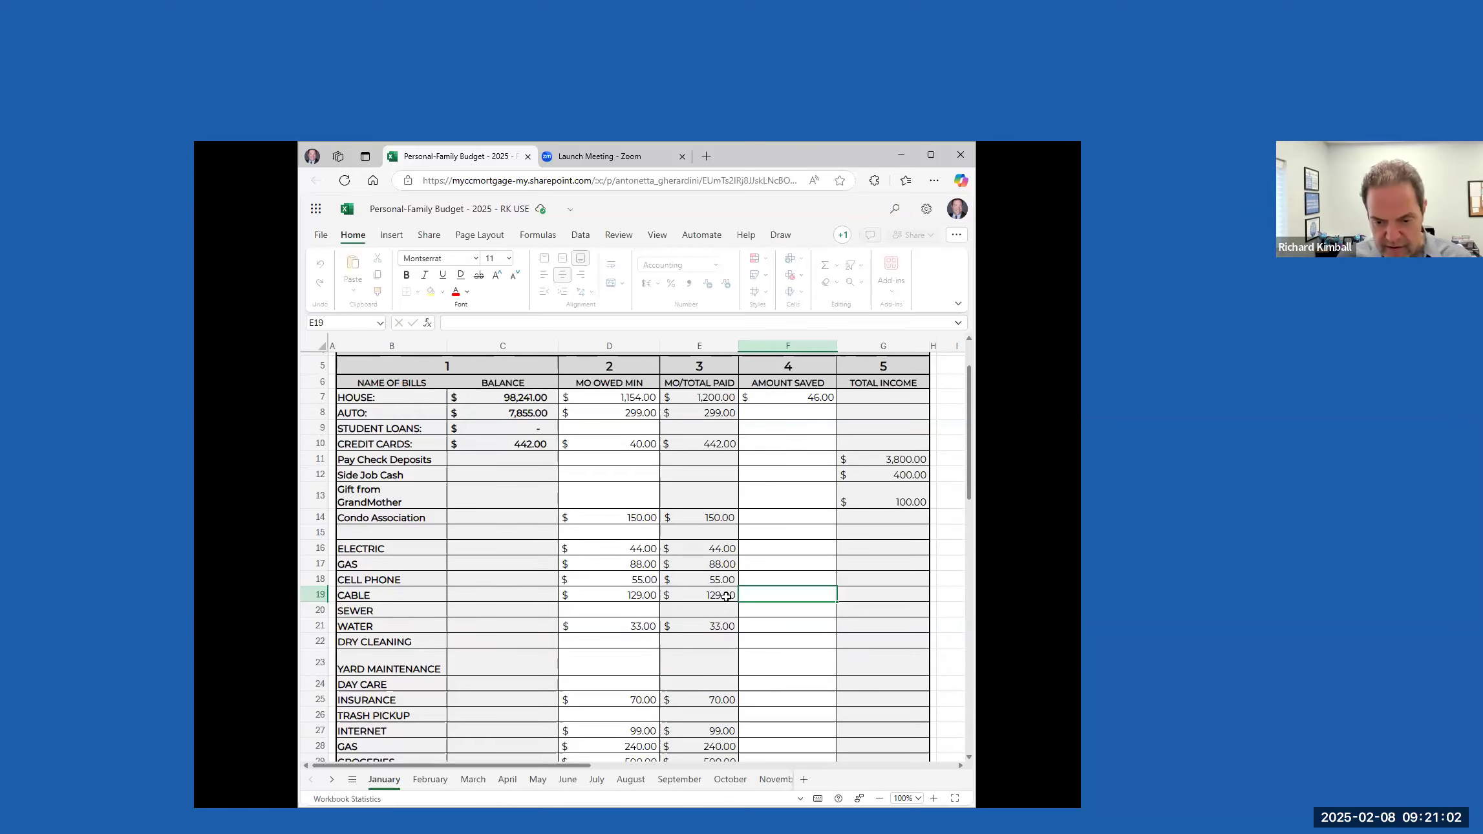
Compare total checks wrote with net income for the month, checking the January bills and the MONEY MARKET payment behind them
scroll(711, 582, "down", 10)
scroll(720, 528, "up", 10)
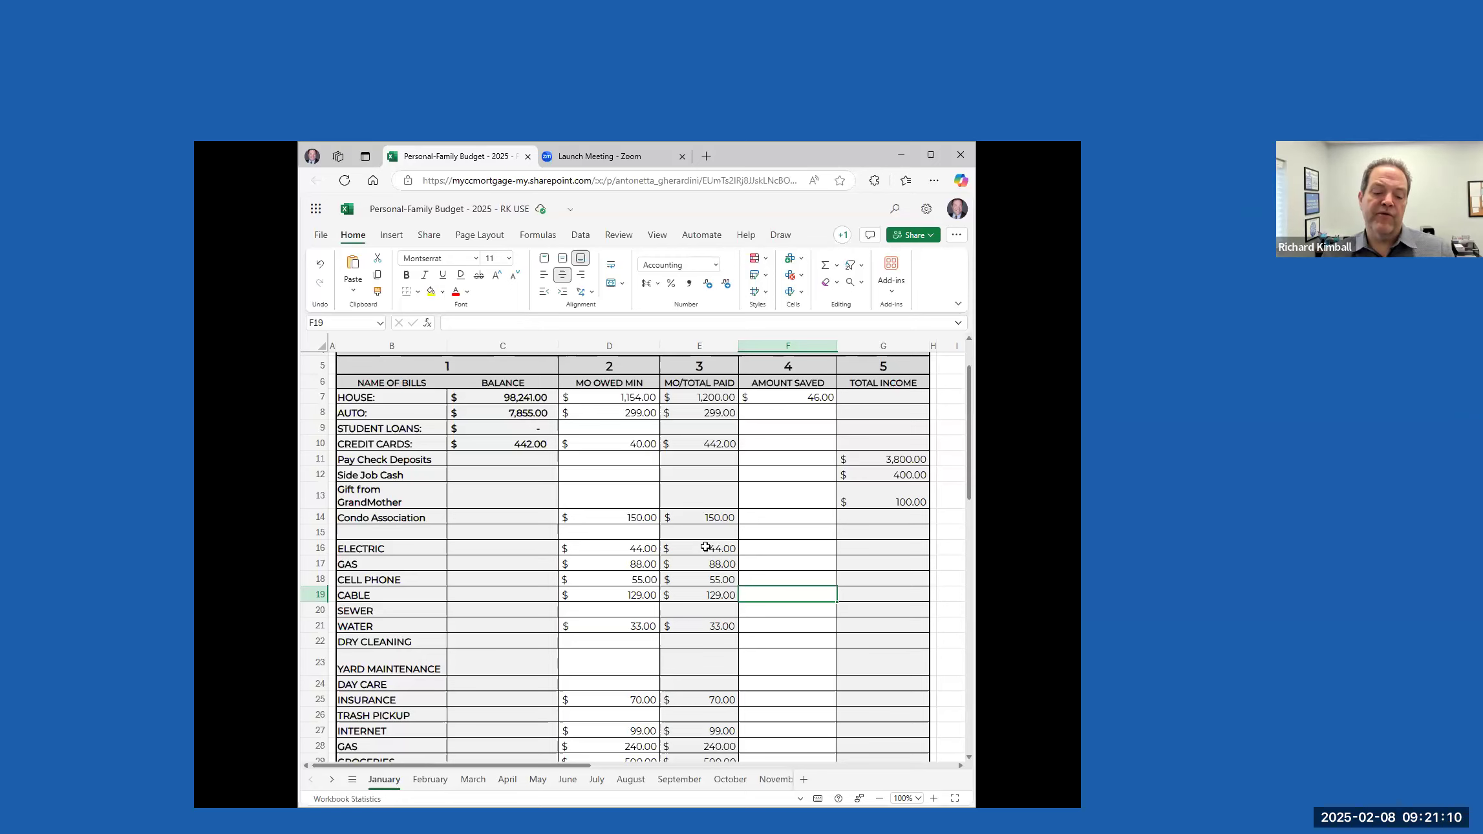
scroll(707, 543, "down", 9)
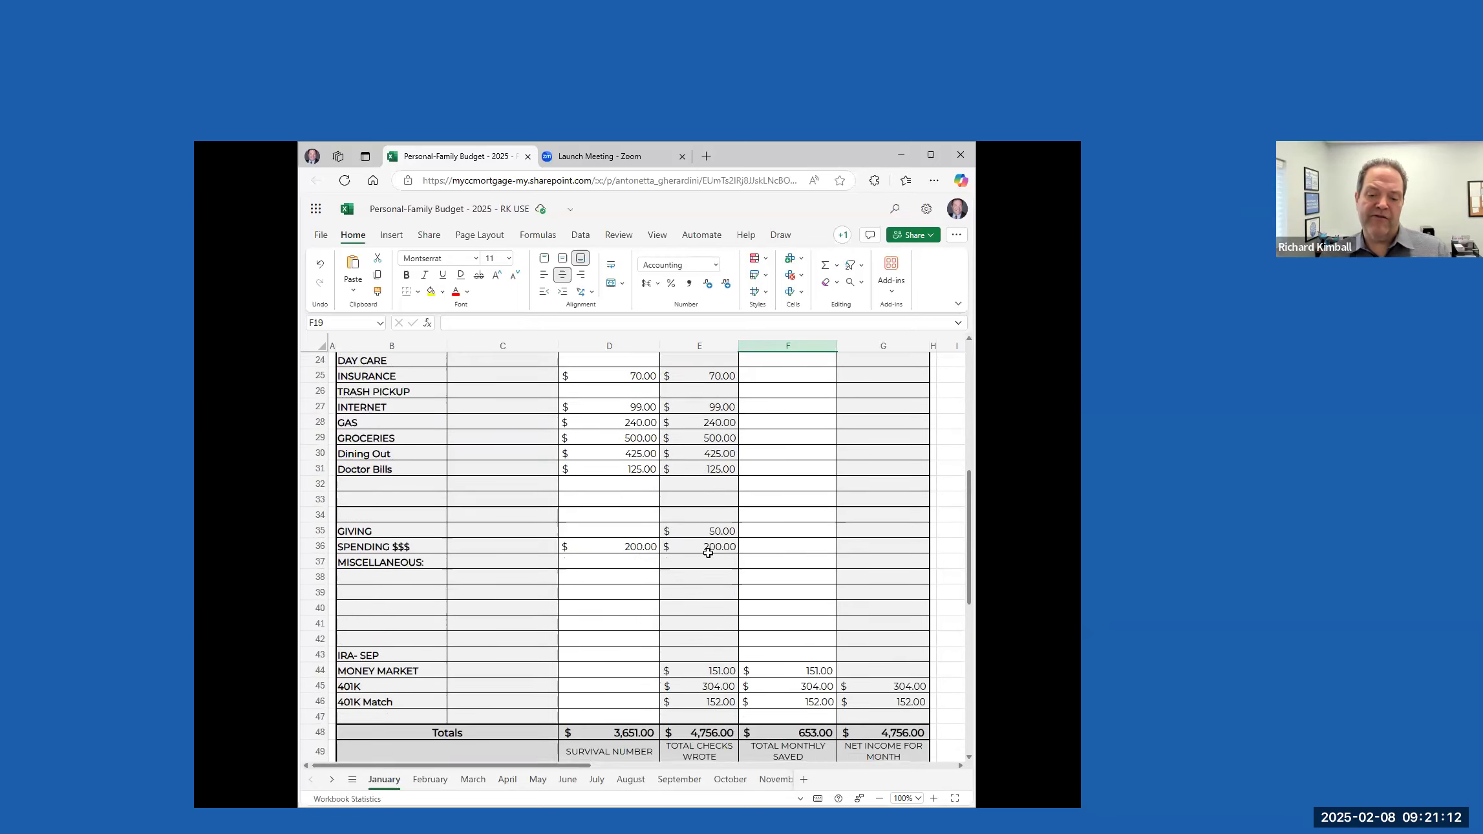
left_click(714, 601)
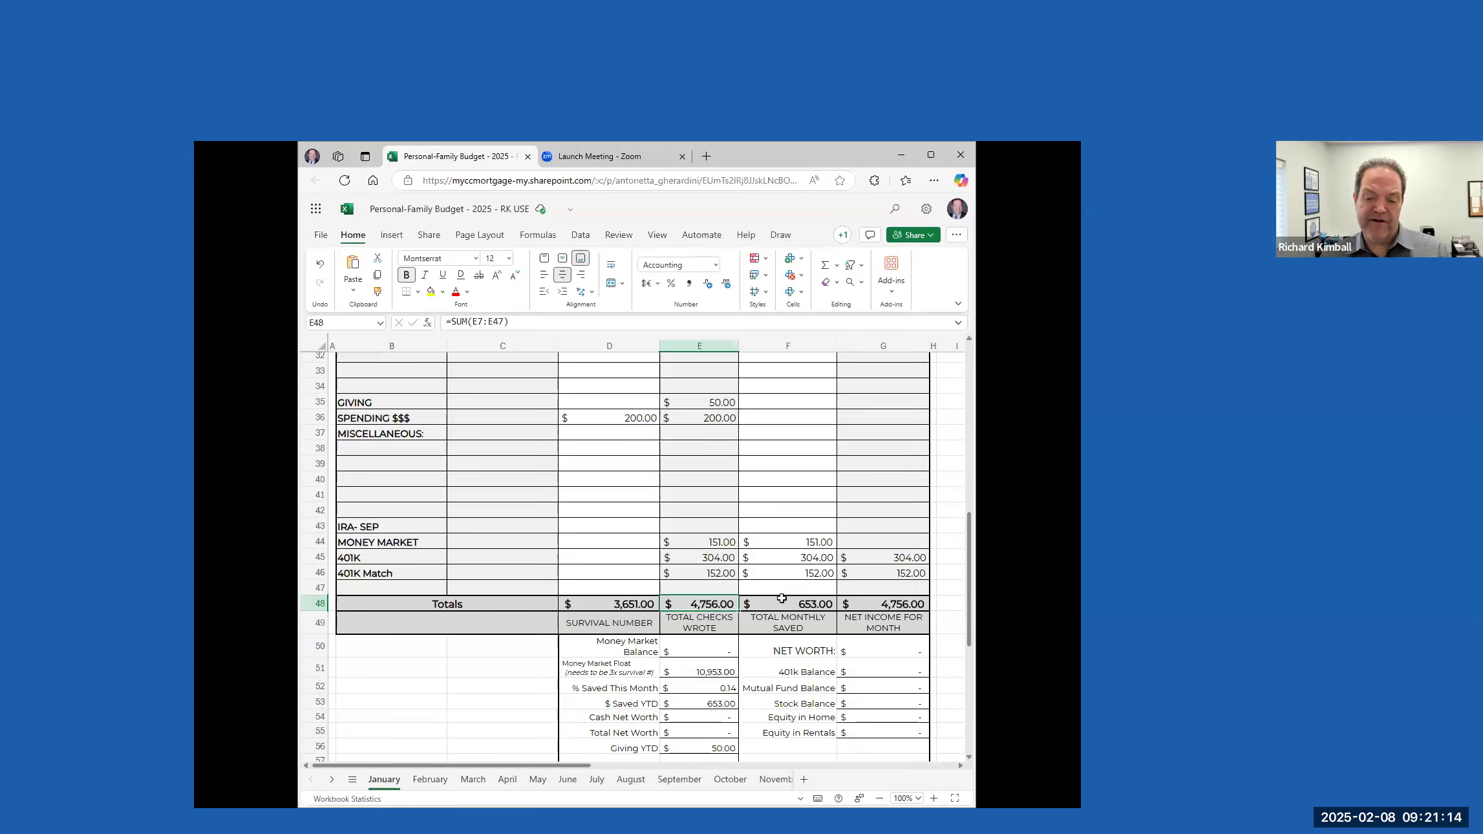
left_click(894, 601)
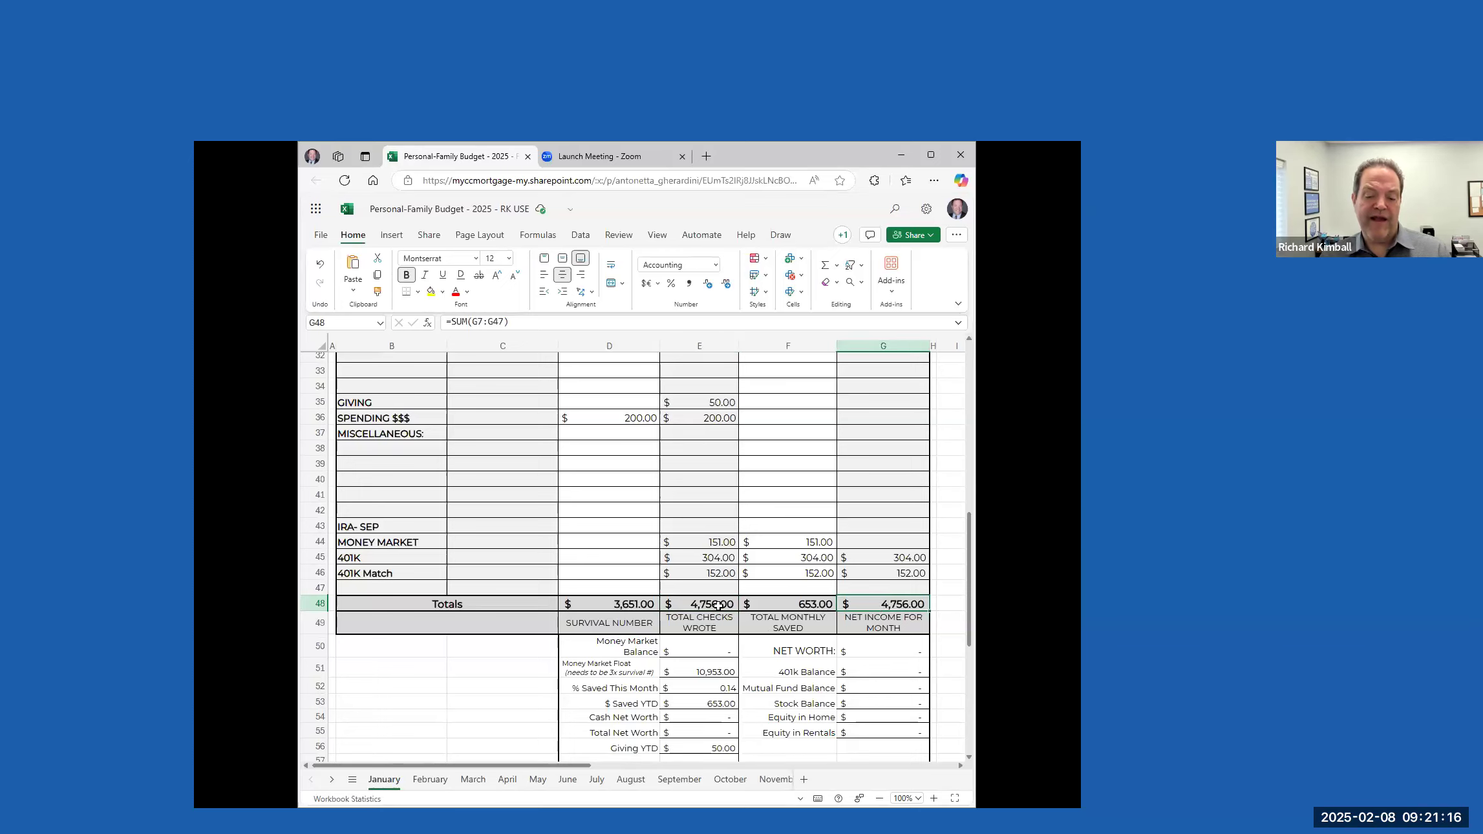
scroll(709, 565, "up", 10)
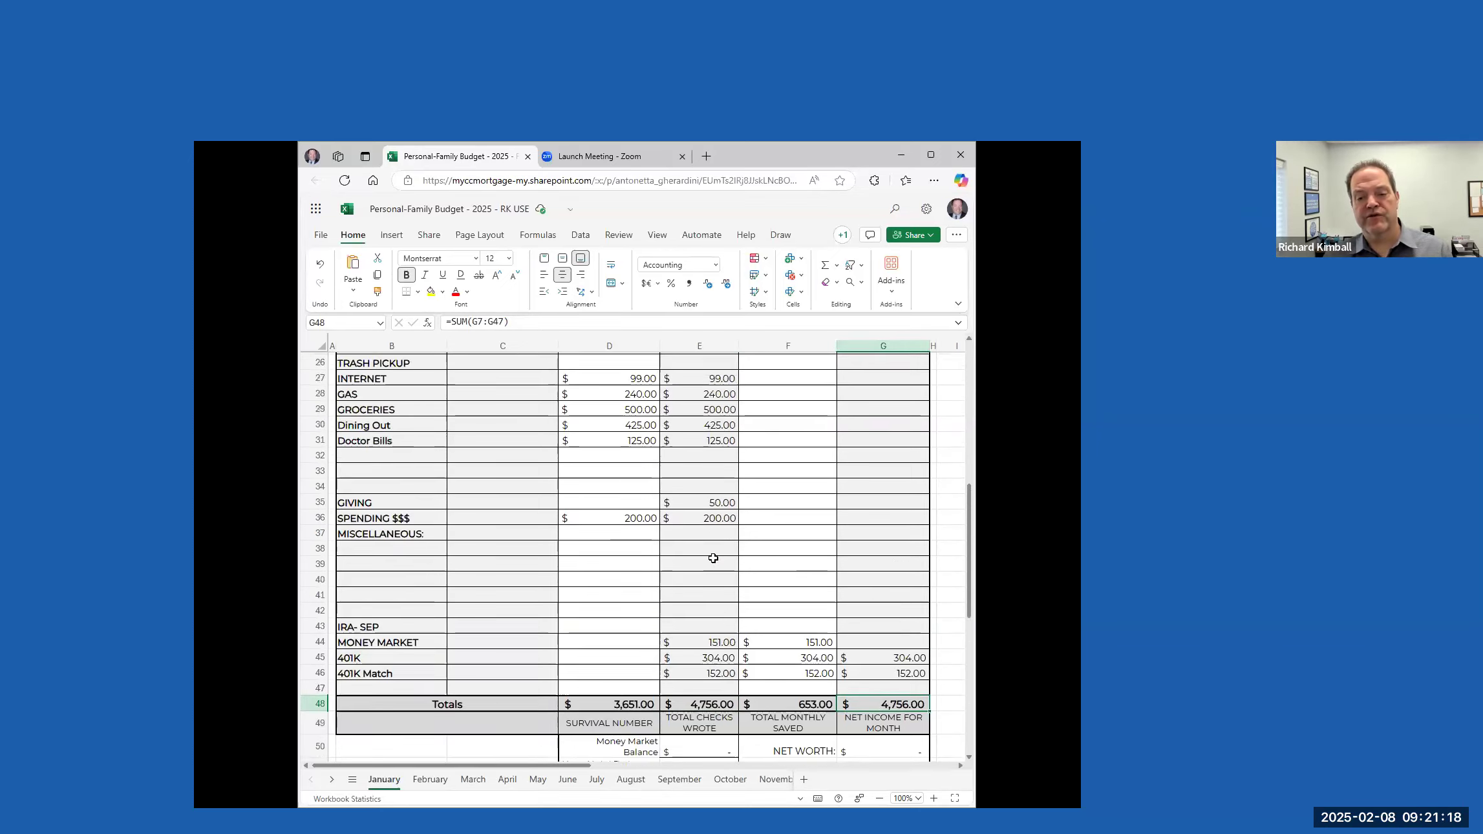
scroll(883, 525, "down", 10)
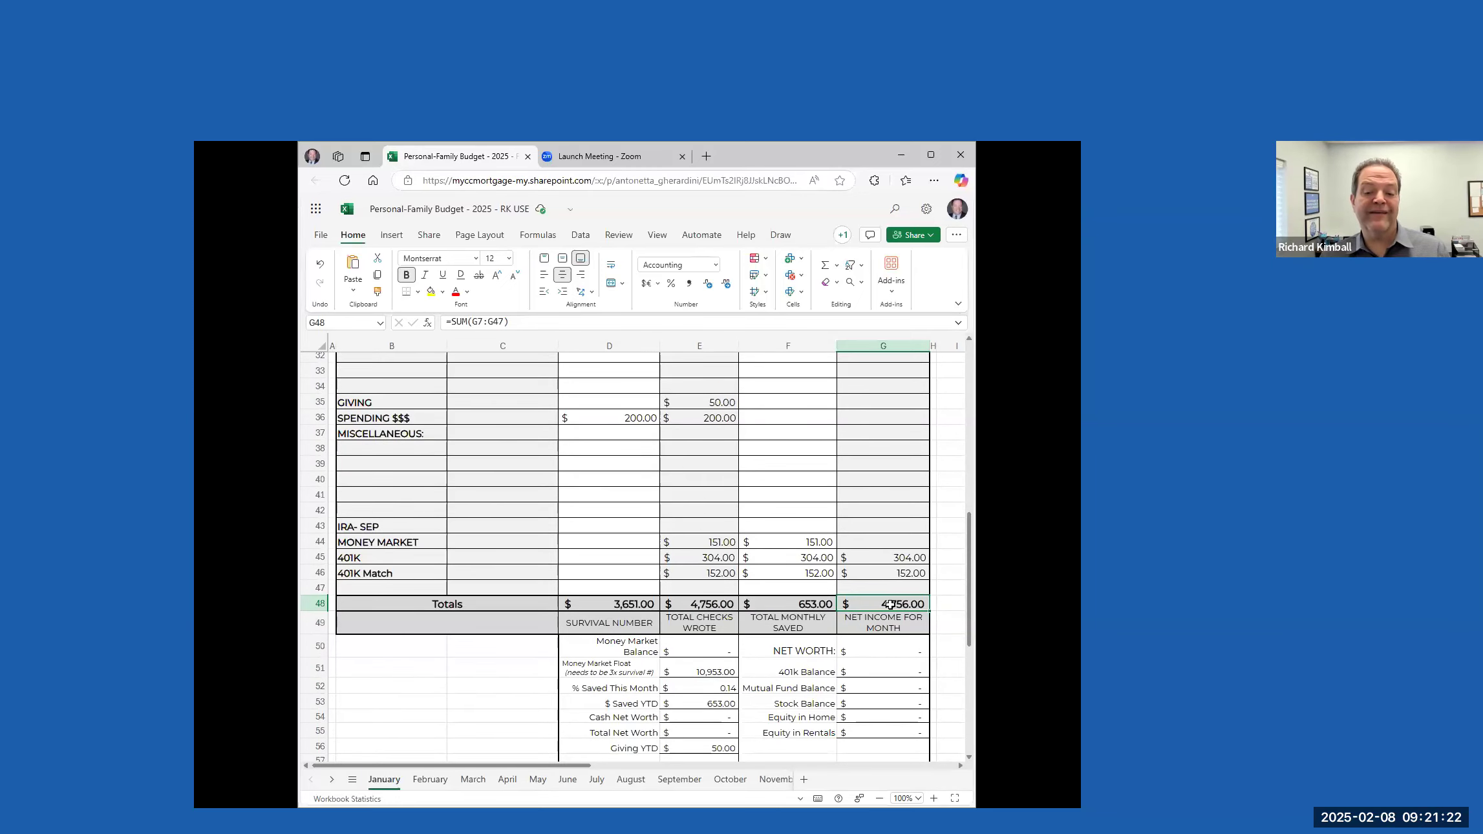
scroll(707, 465, "up", 10)
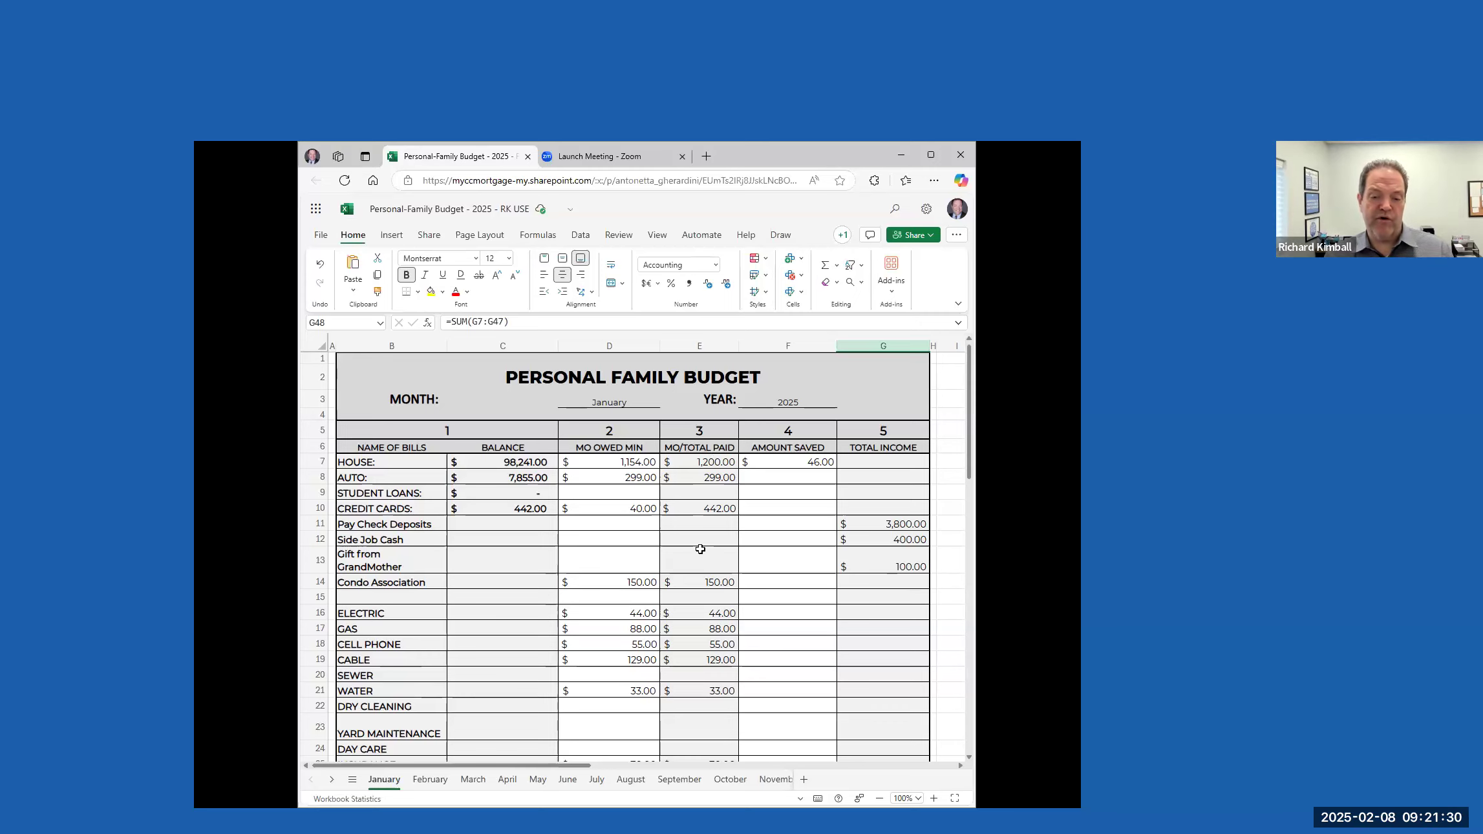
scroll(711, 595, "down", 10)
scroll(711, 594, "down", 2)
left_click(723, 413)
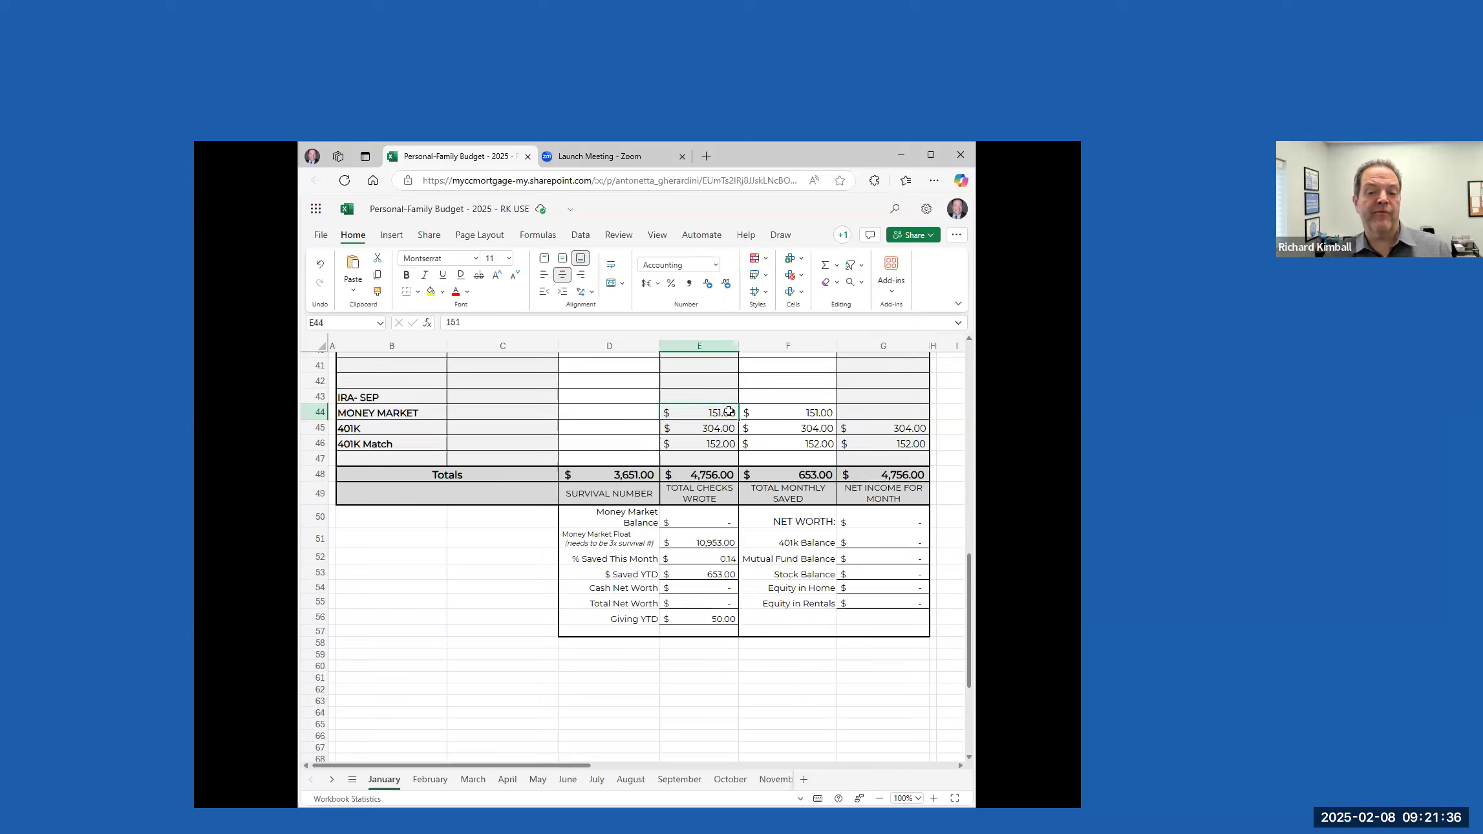
scroll(754, 420, "up", 1)
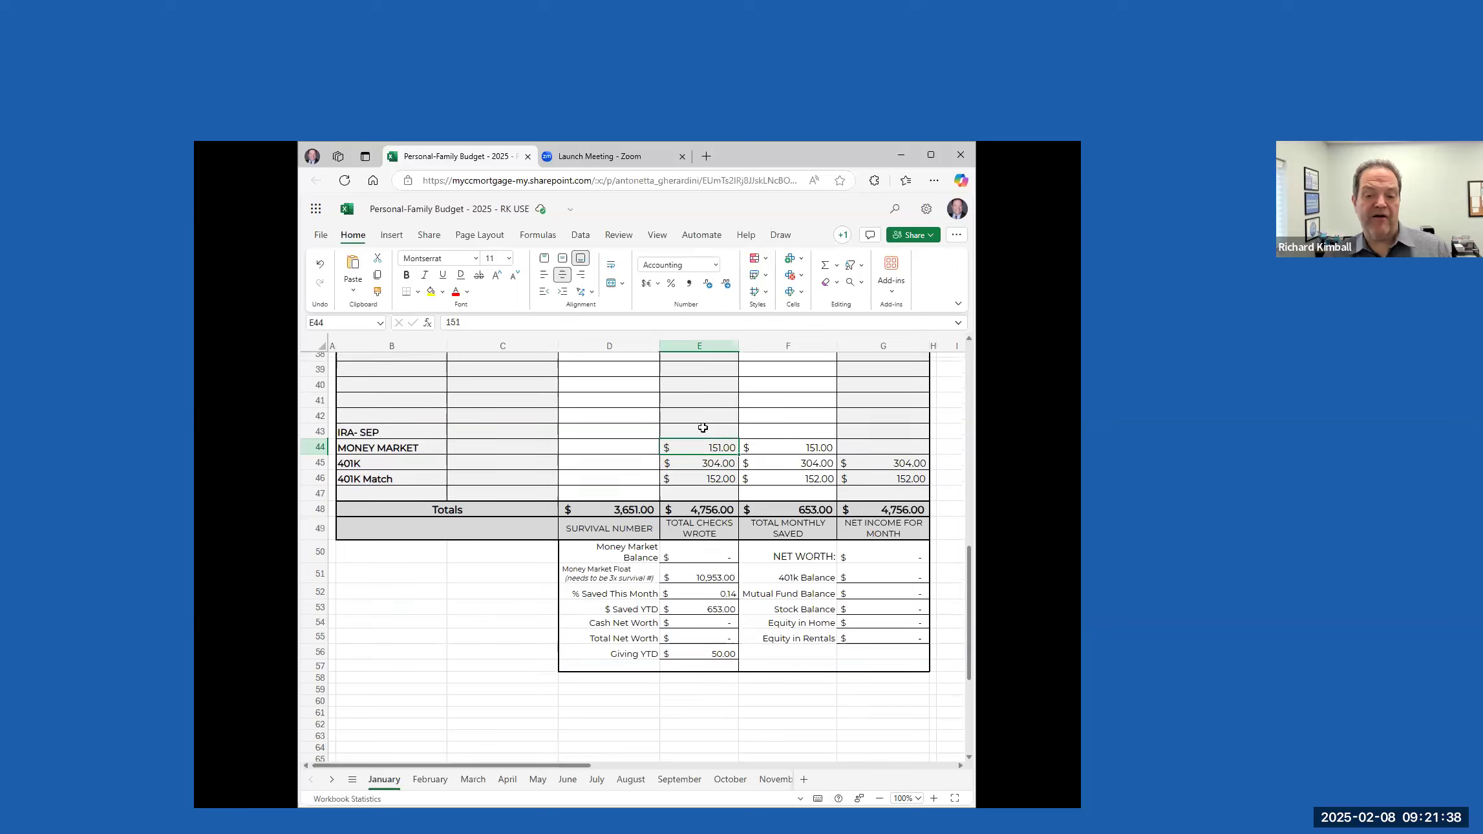
scroll(799, 464, "up", 10)
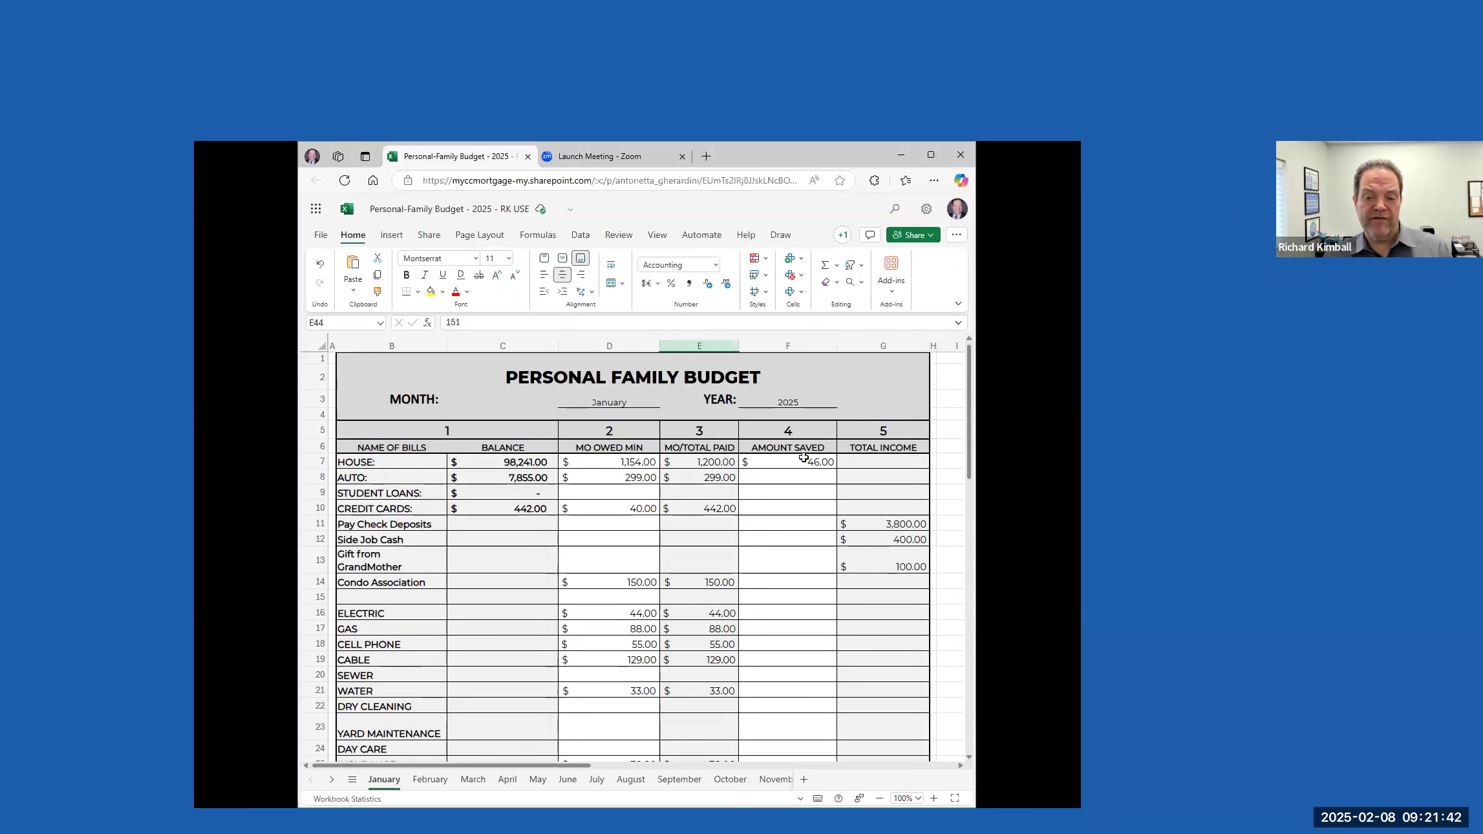
Examine the amounts saved for HOUSE, MONEY MARKET, 401K and 401K Match together with the total monthly saved
left_click(800, 465)
scroll(796, 485, "down", 10)
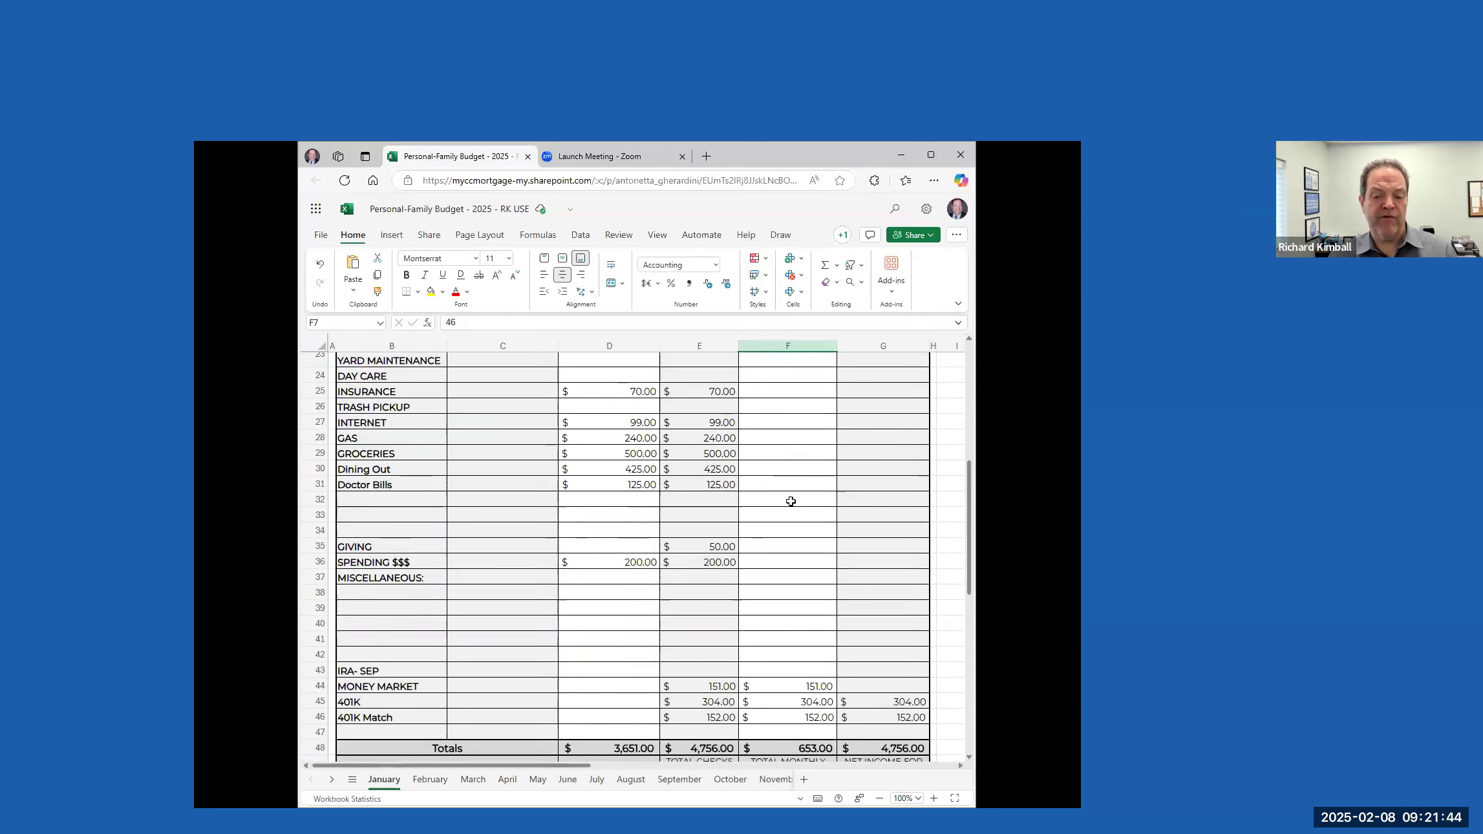
left_click(809, 479)
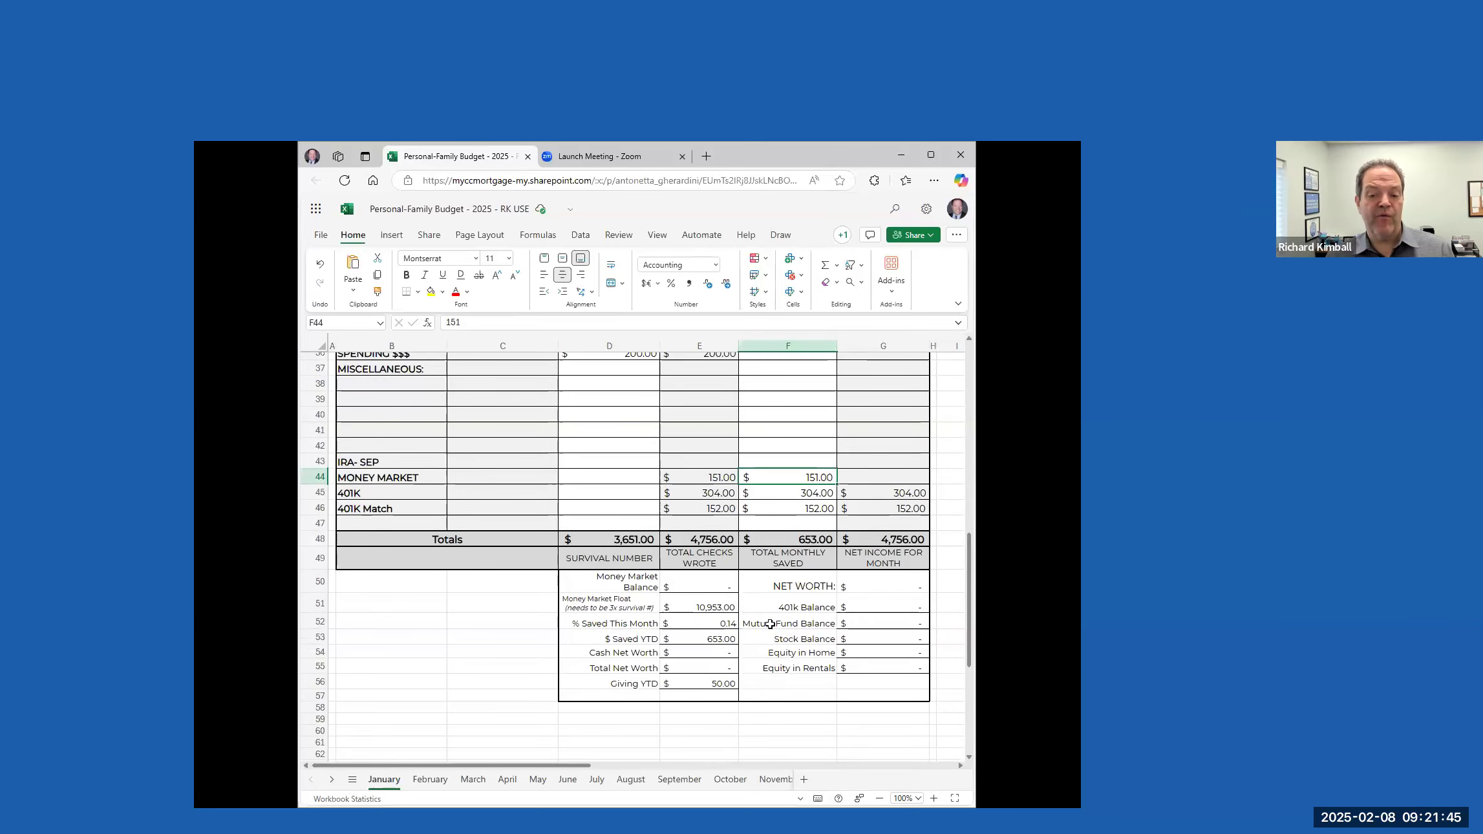
left_click(811, 494)
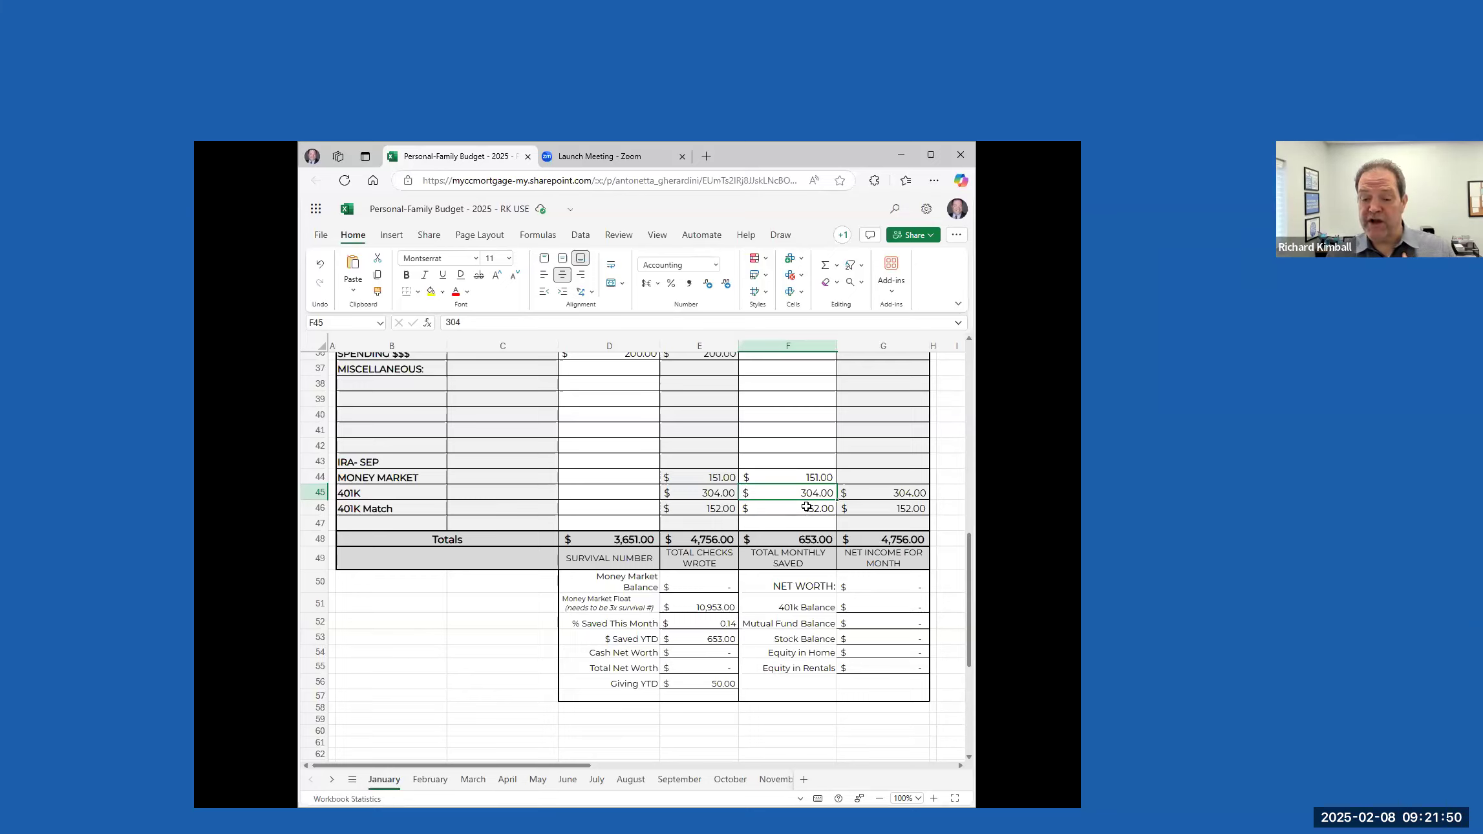
left_click(810, 508)
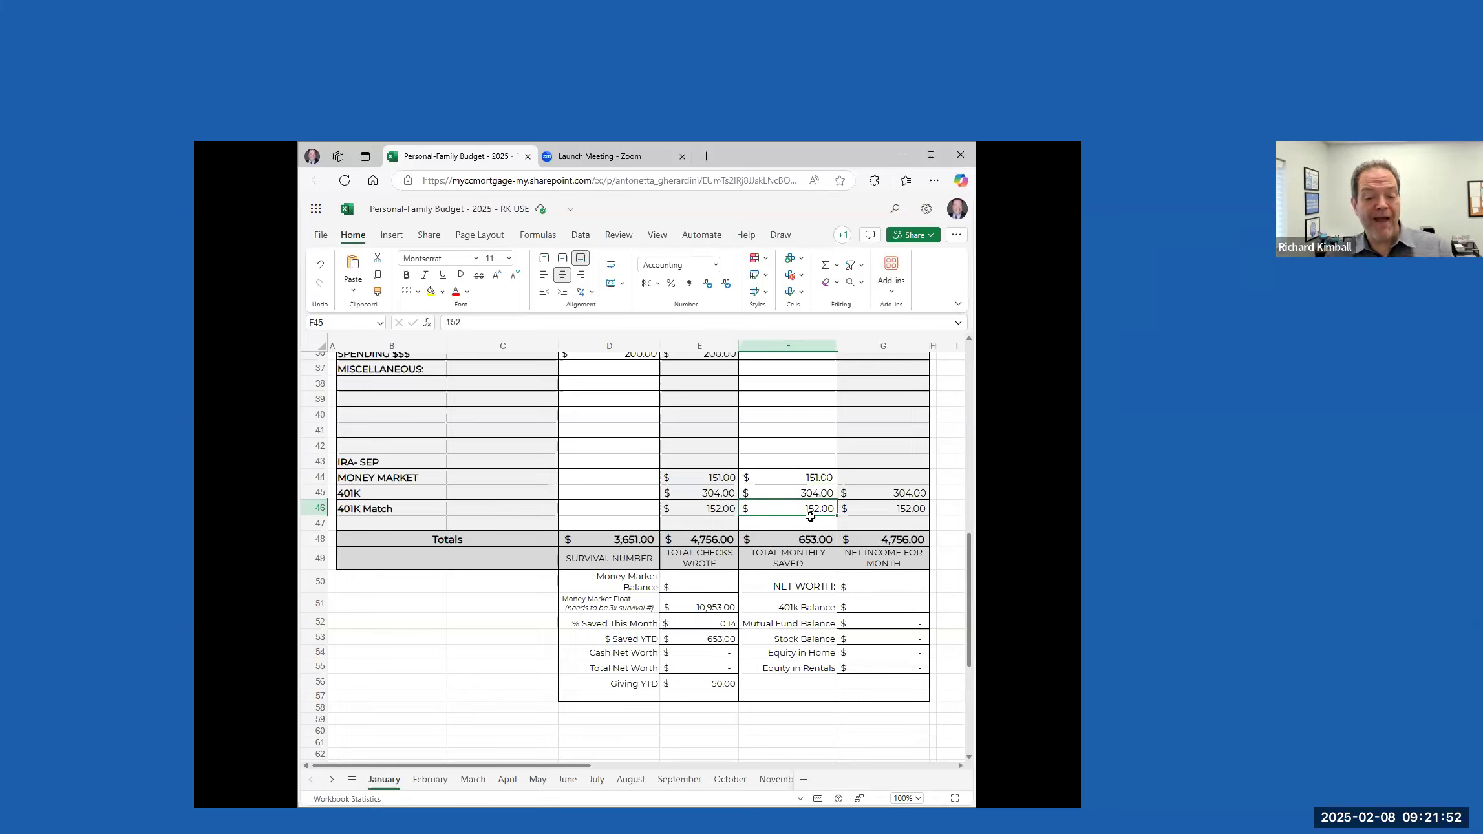
left_click(810, 539)
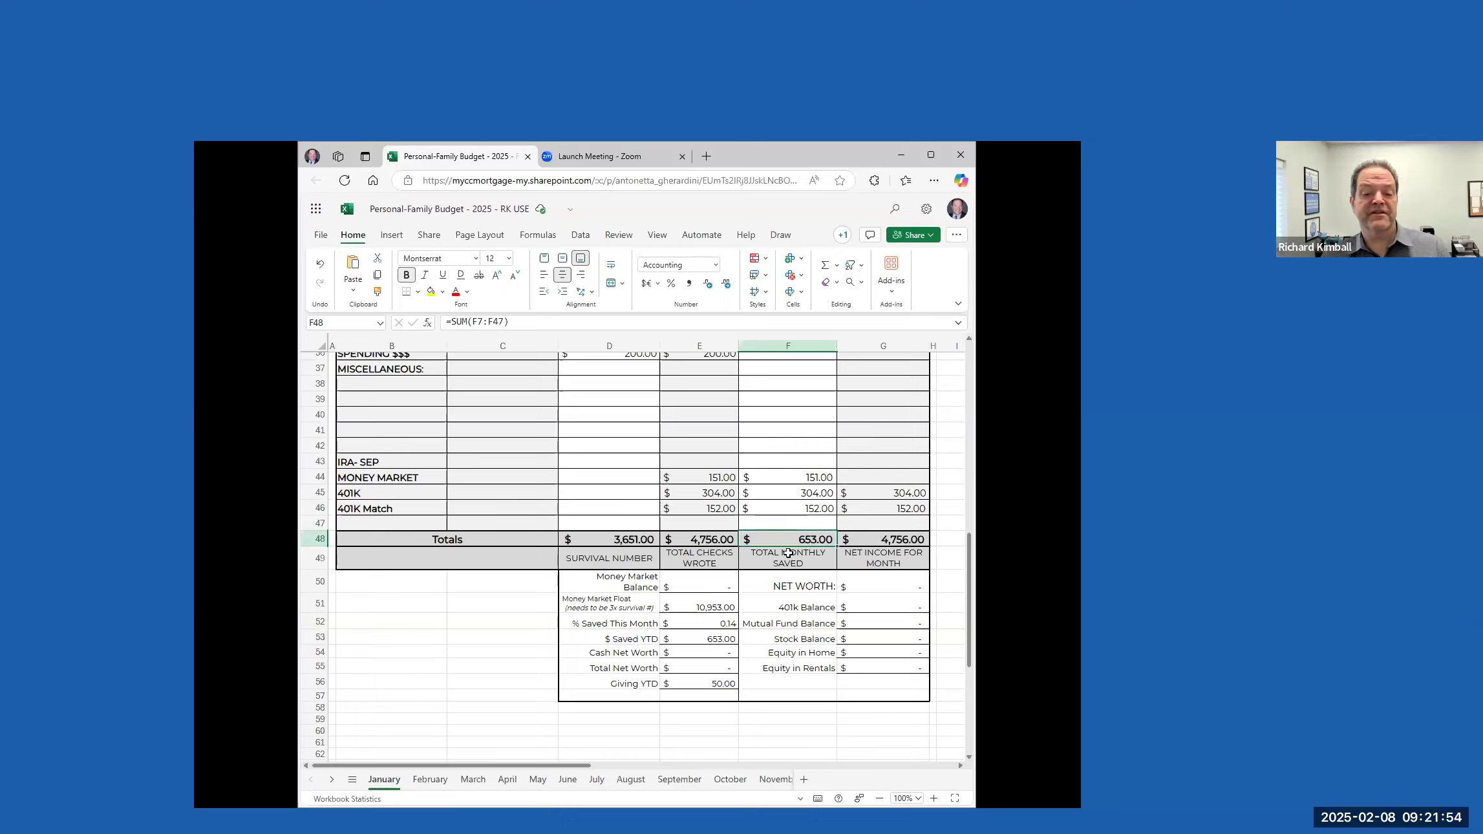
Review the survival number, total checks wrote and net income totals against the monthly minimums and payments listed for January
left_click(722, 538)
left_click(844, 569)
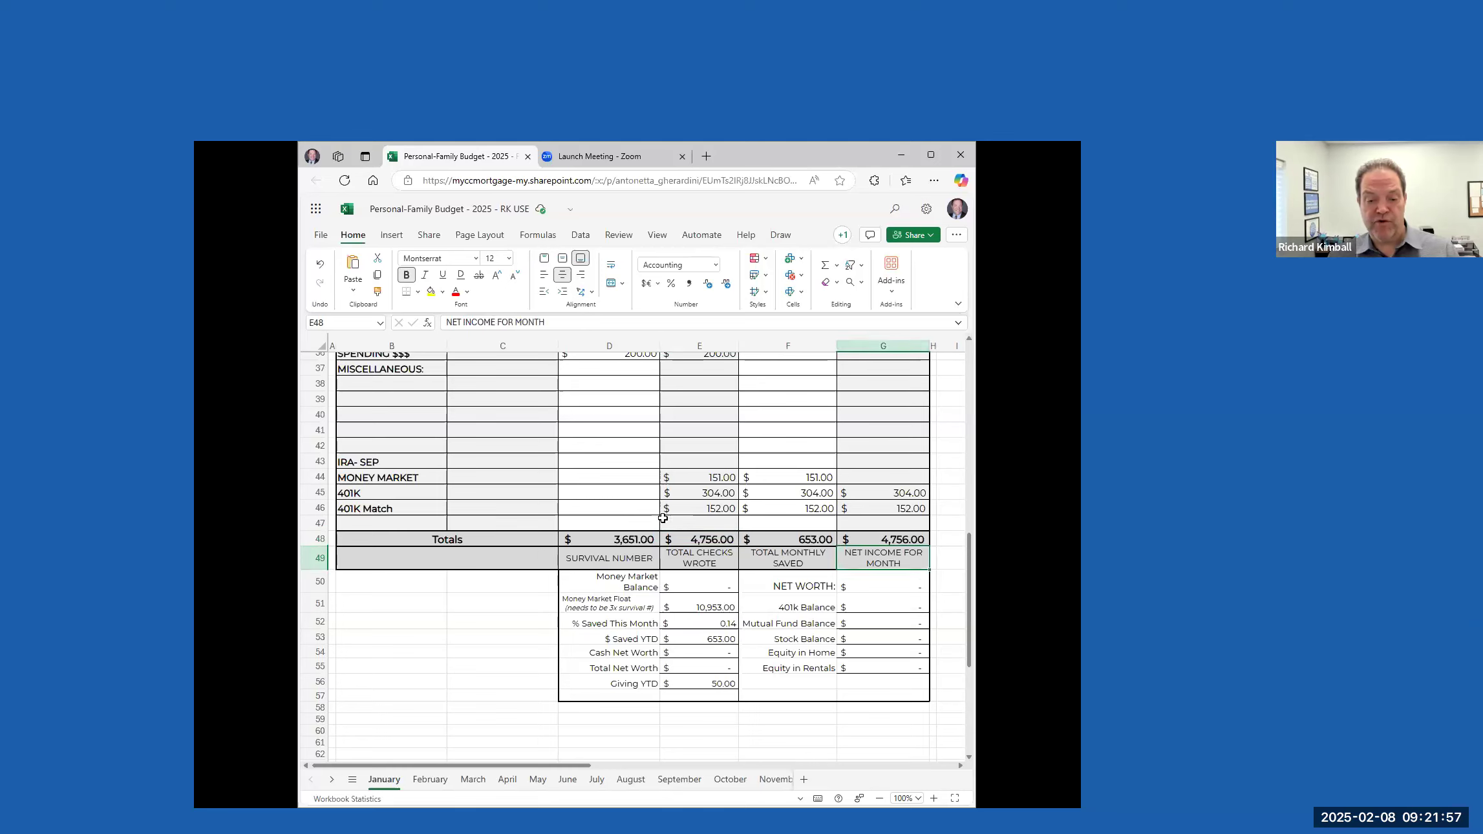
left_click(623, 542)
scroll(685, 479, "up", 2)
scroll(685, 479, "up", 10)
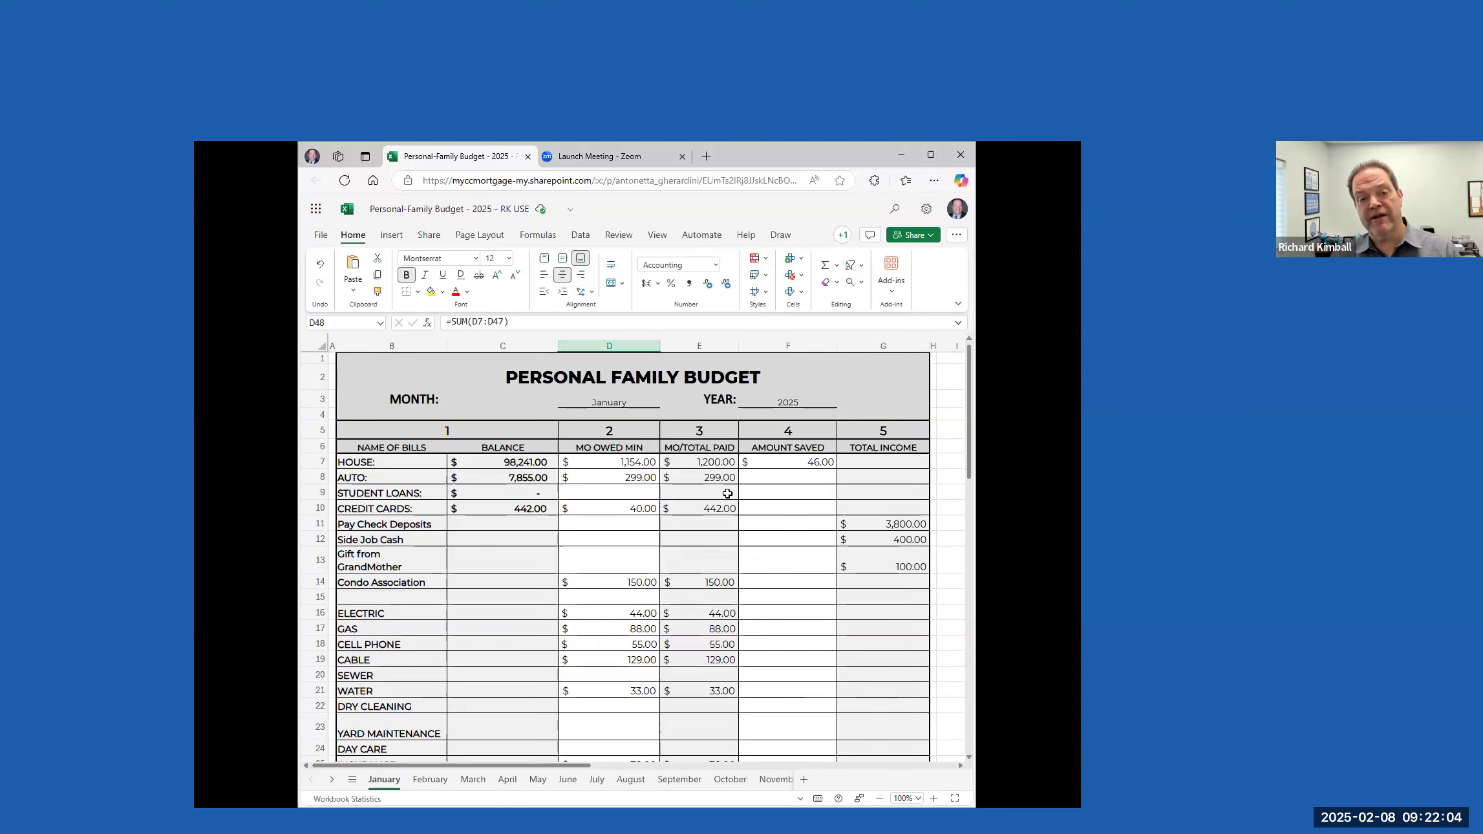
scroll(715, 504, "down", 10)
scroll(650, 415, "up", 1)
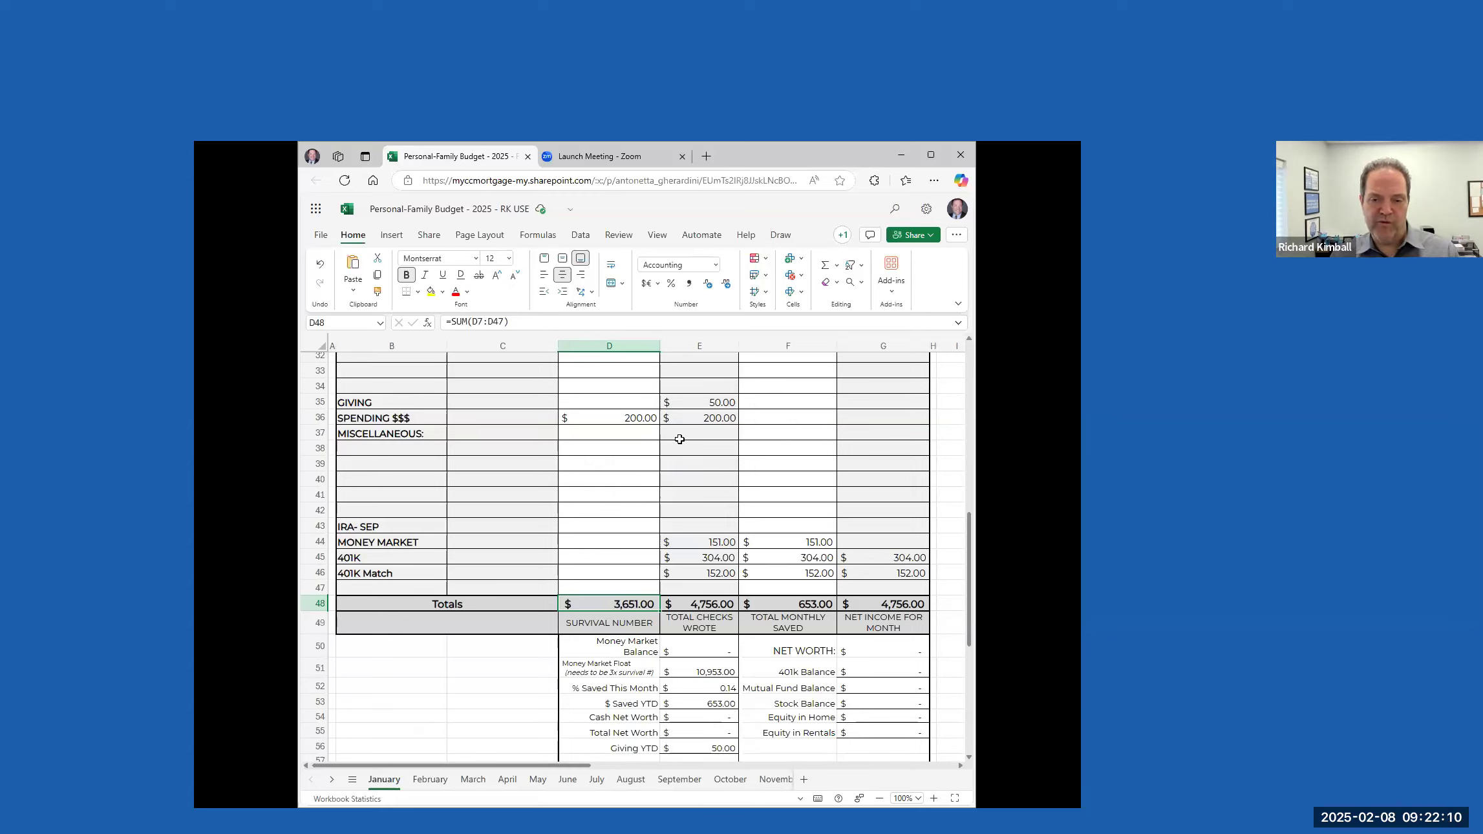
left_click(721, 608)
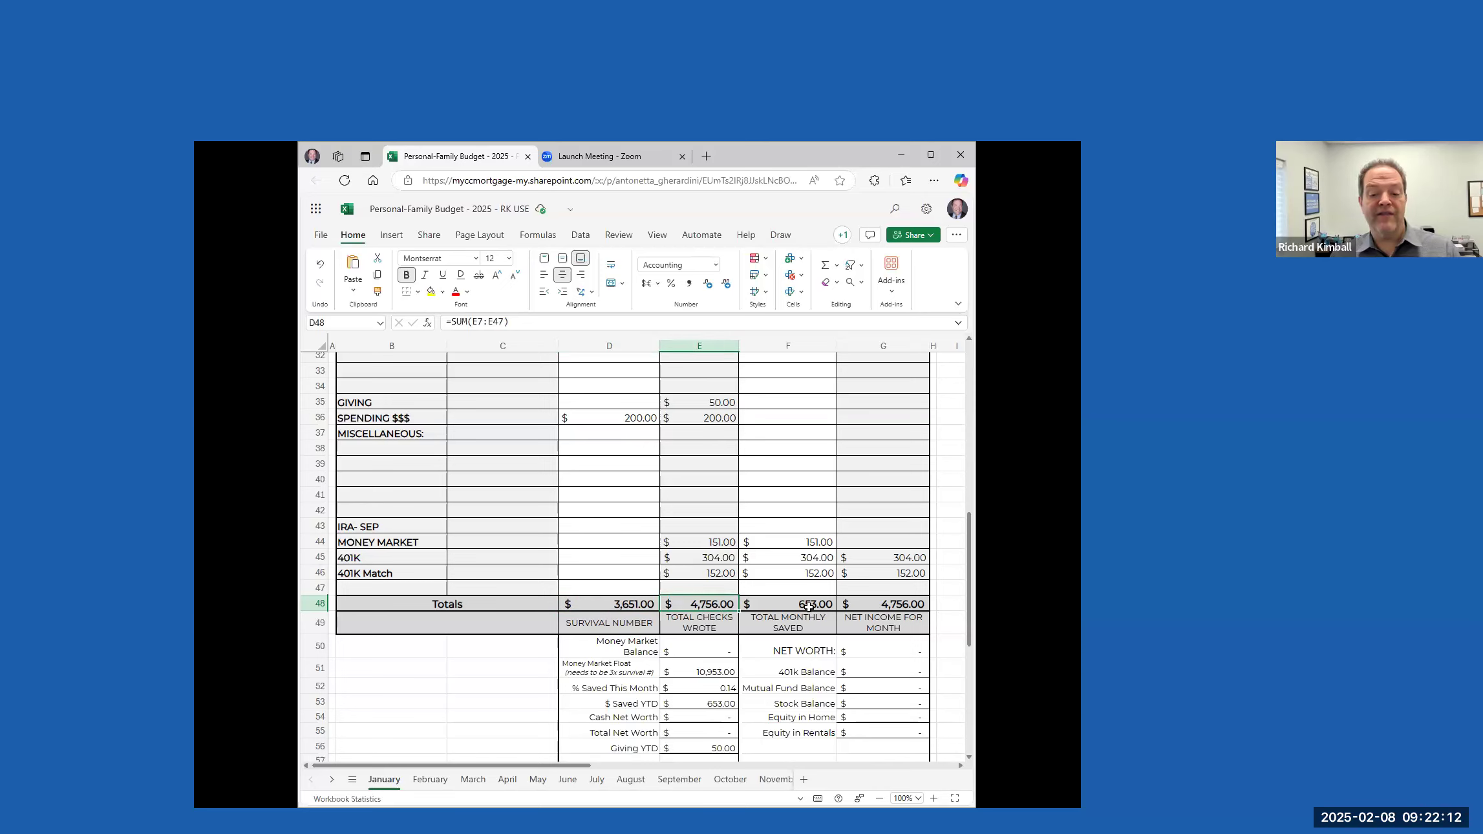
left_click(892, 602)
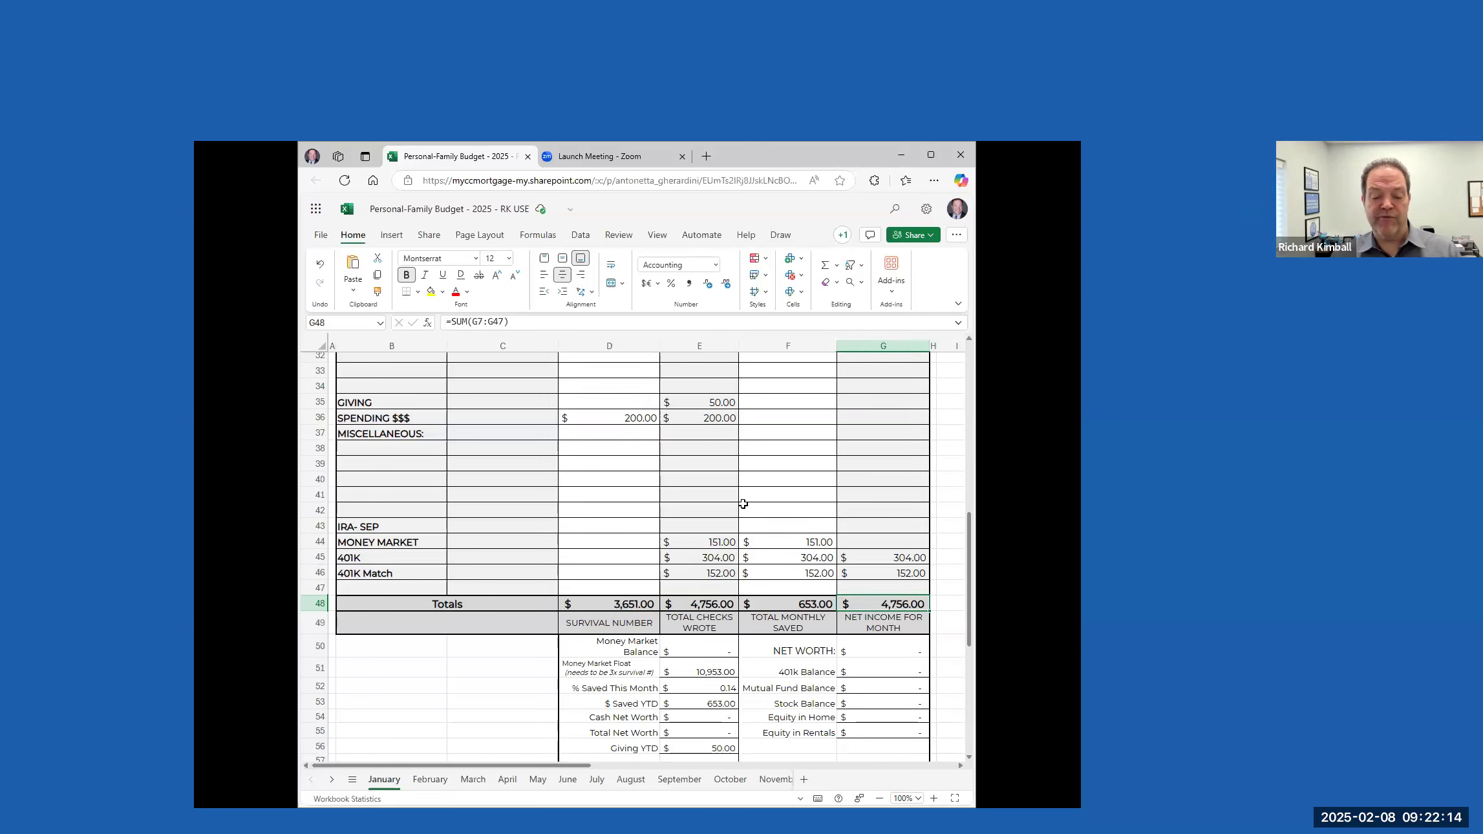
Set the Money Market Balance in the January summary to 3975
scroll(743, 503, "down", 2)
left_click(706, 583)
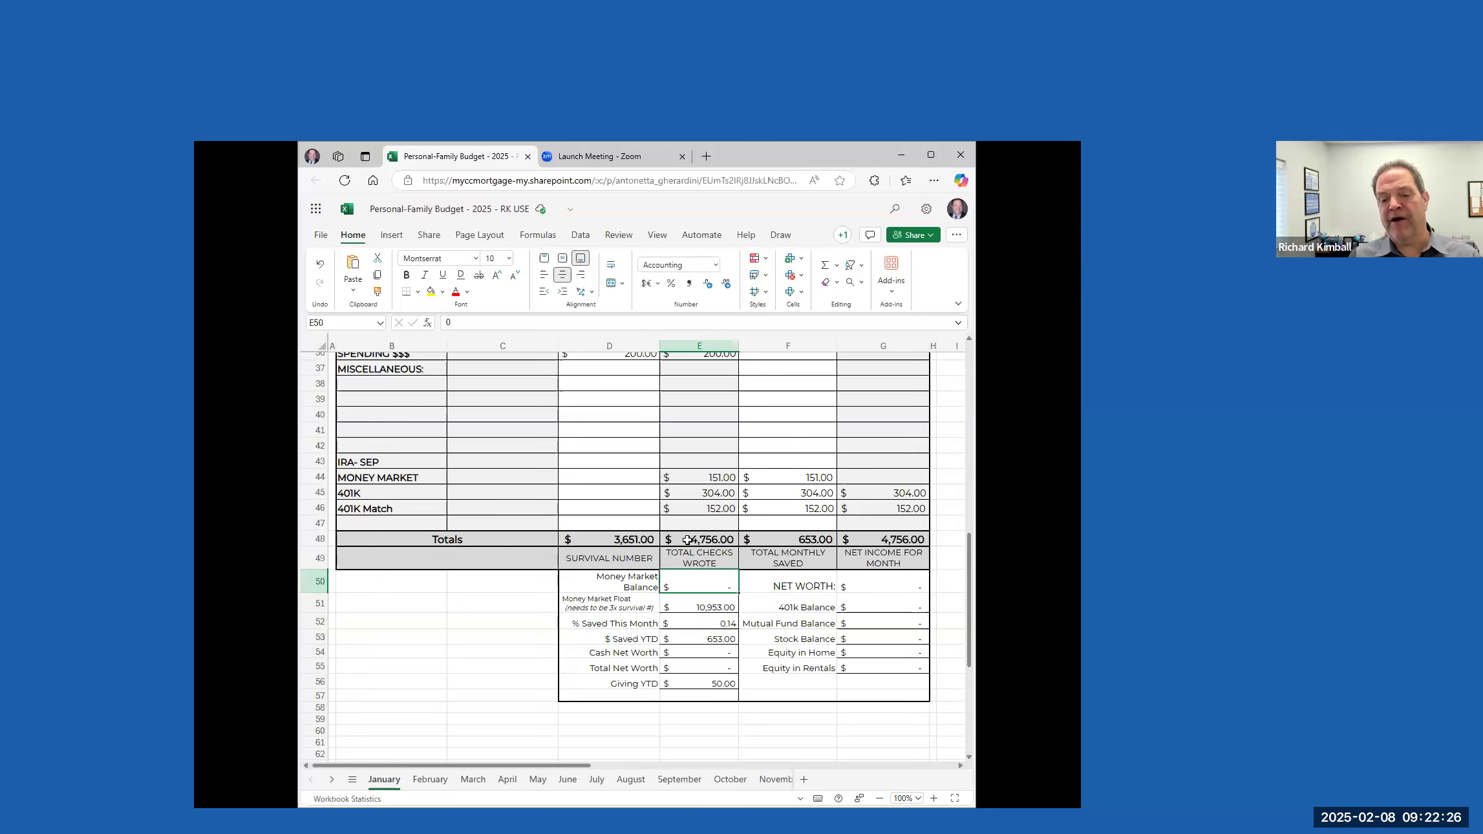
scroll(785, 391, "up", 8)
scroll(778, 432, "up", 4)
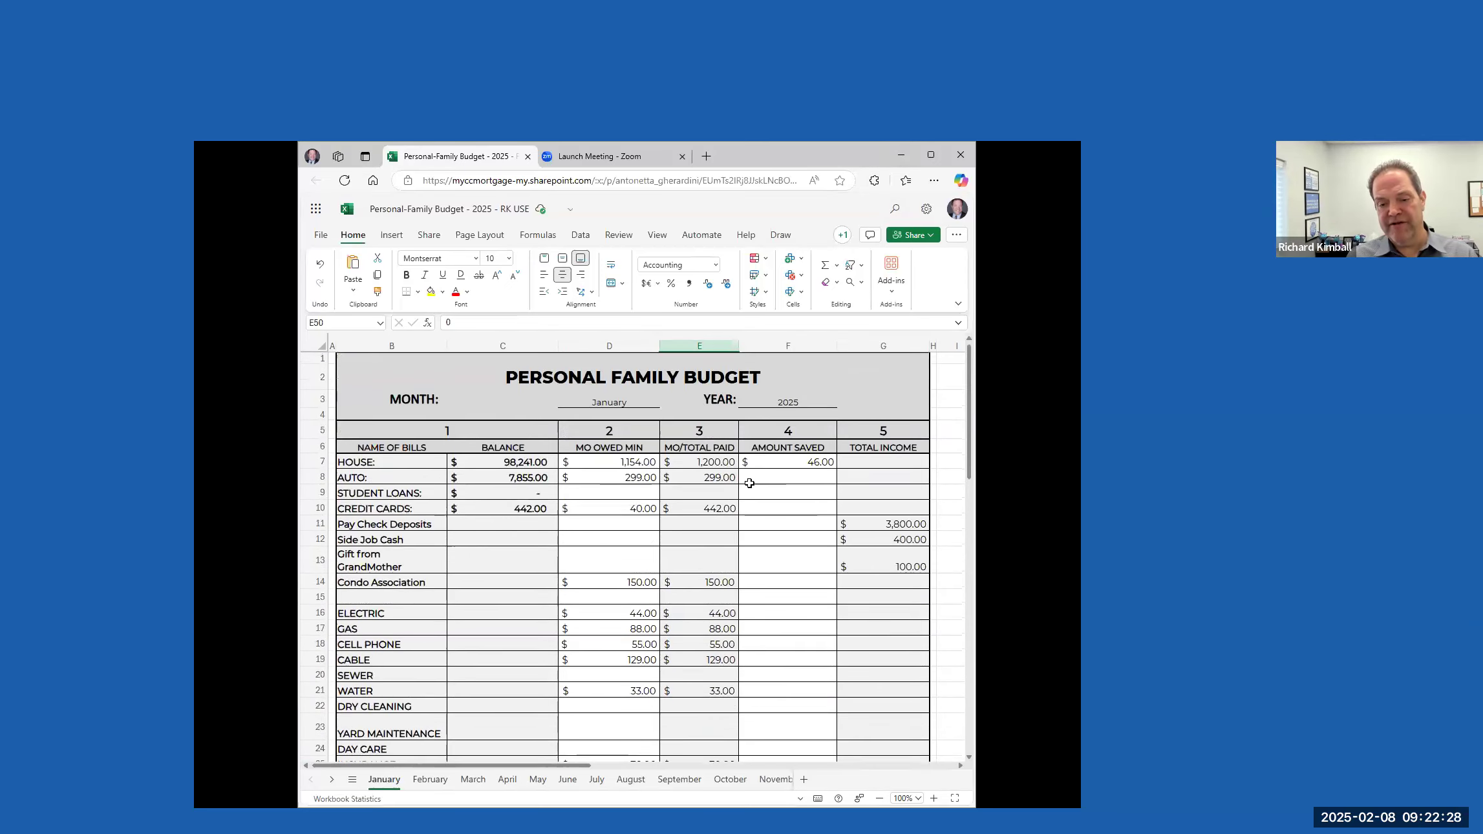
scroll(835, 486, "down", 10)
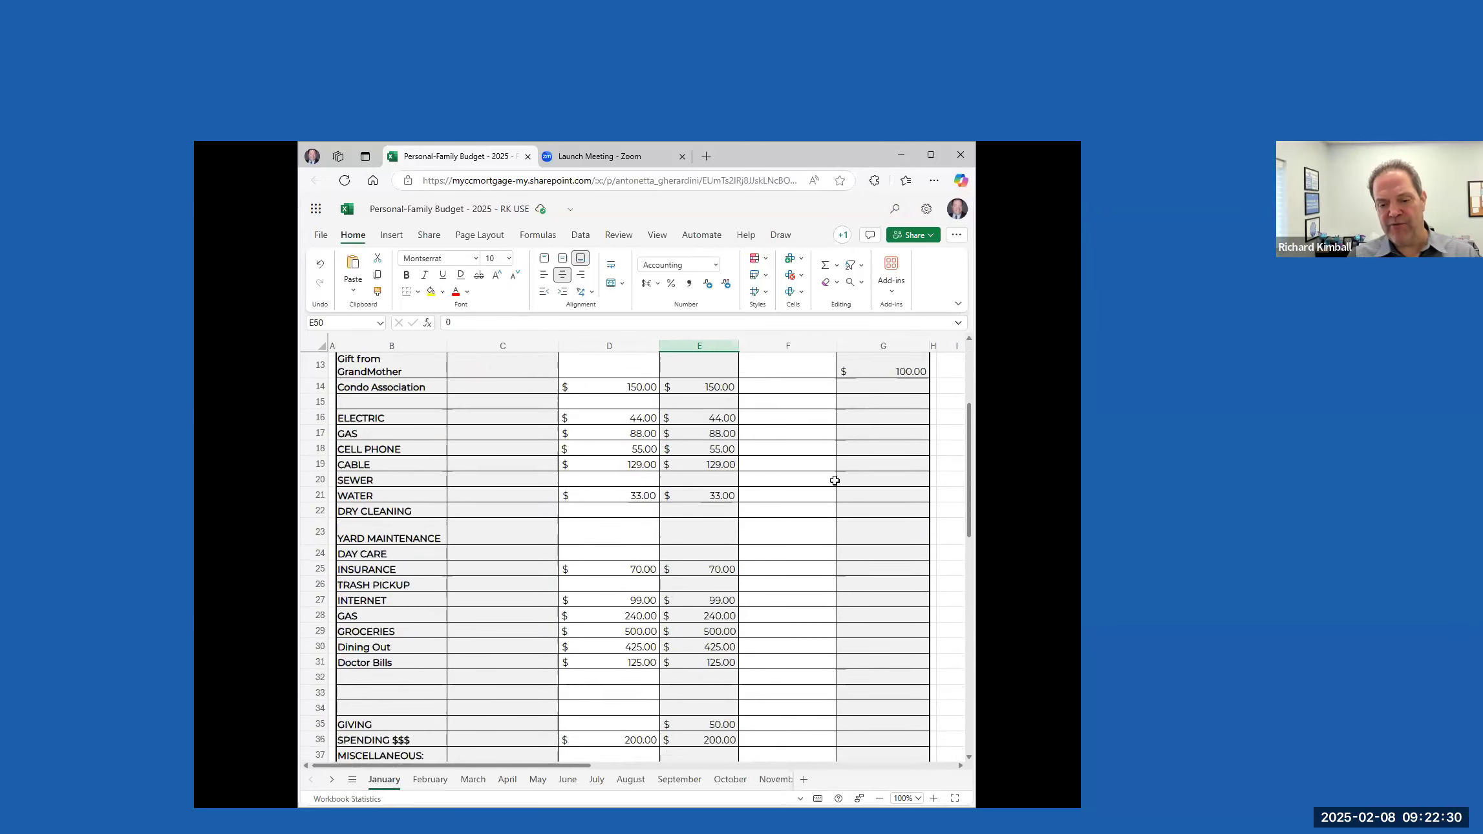
scroll(840, 489, "down", 1)
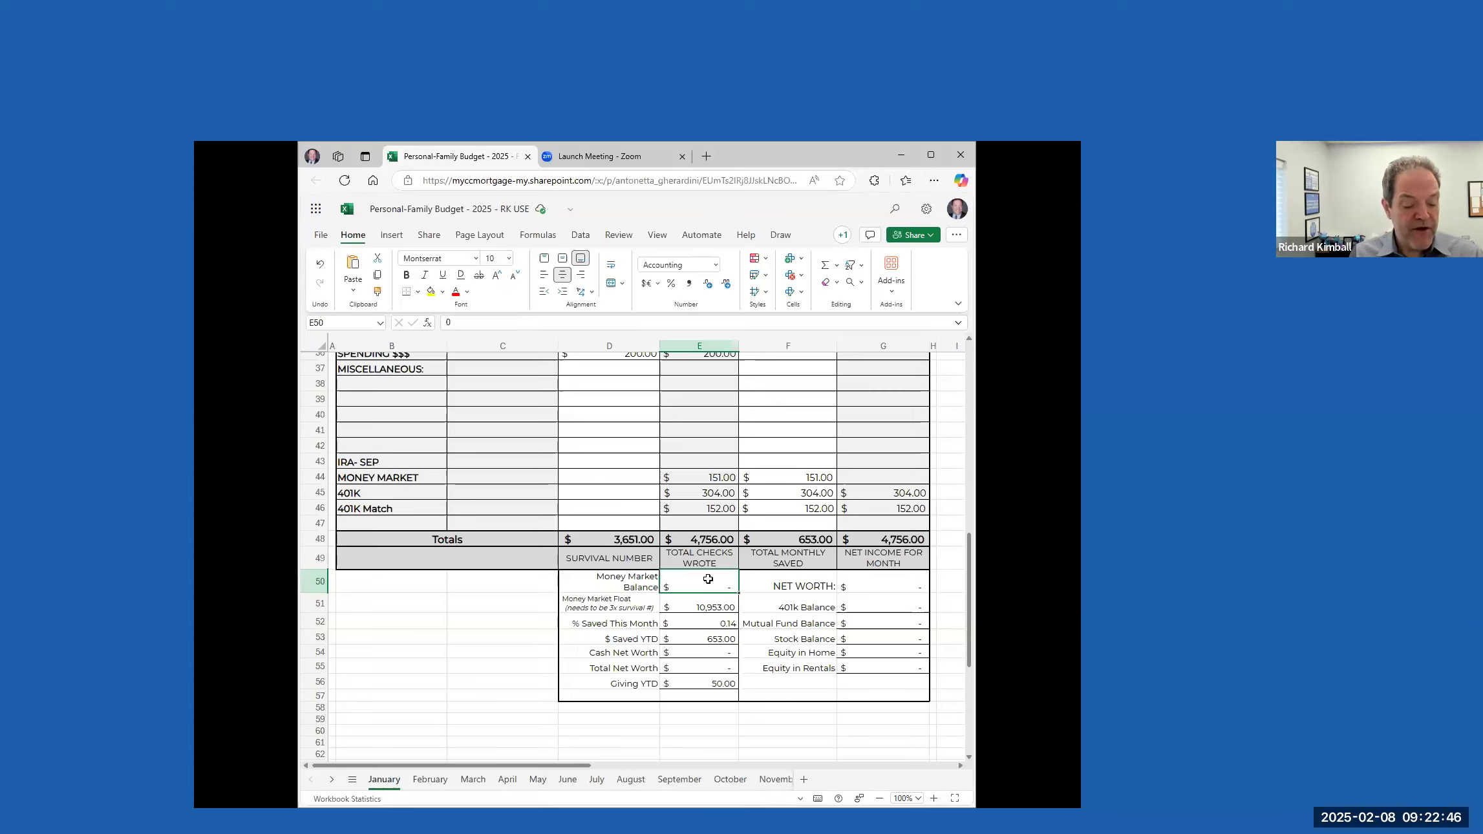
type("3,9")
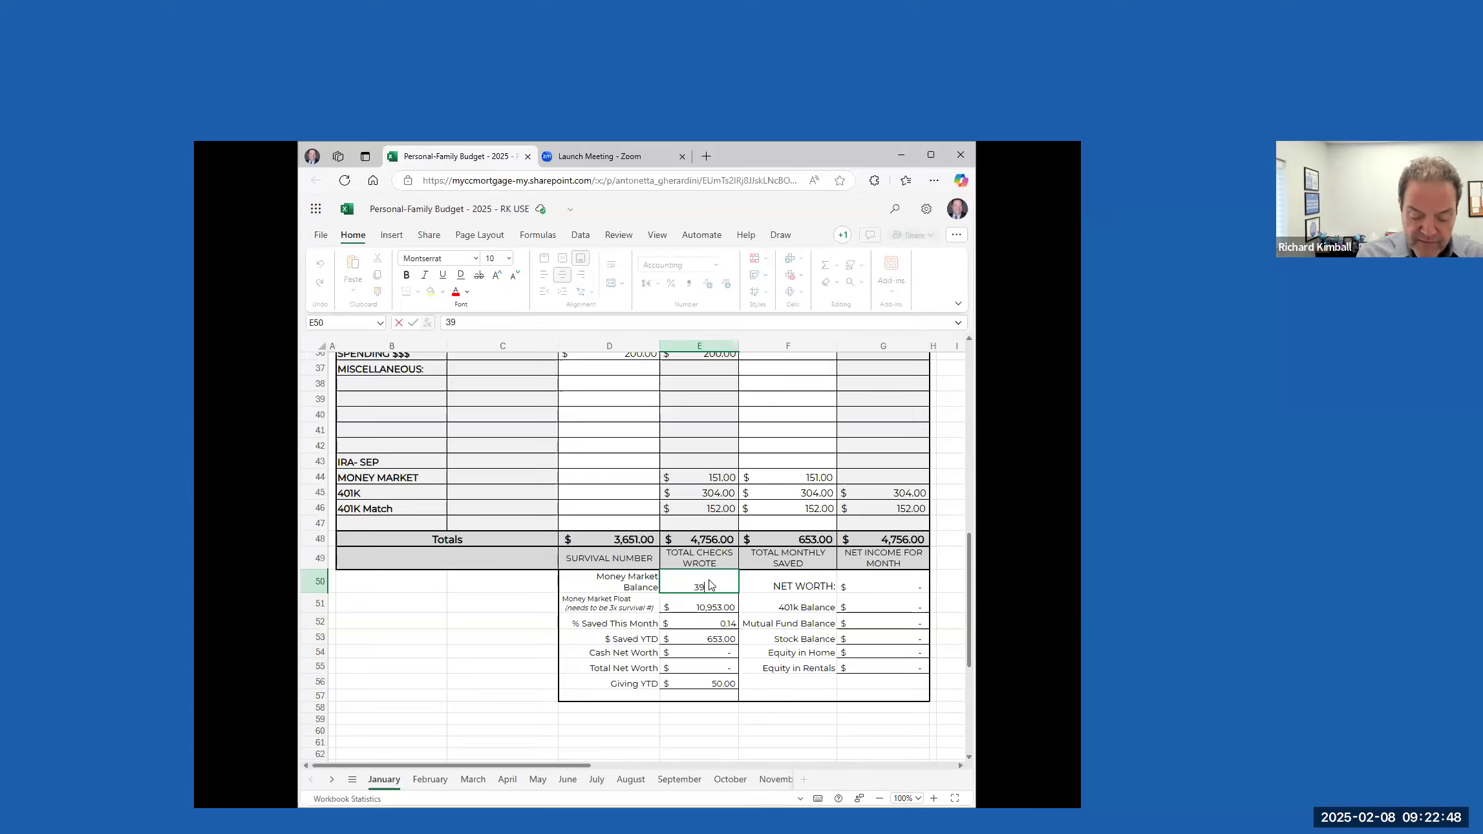
type("75")
key("Tab")
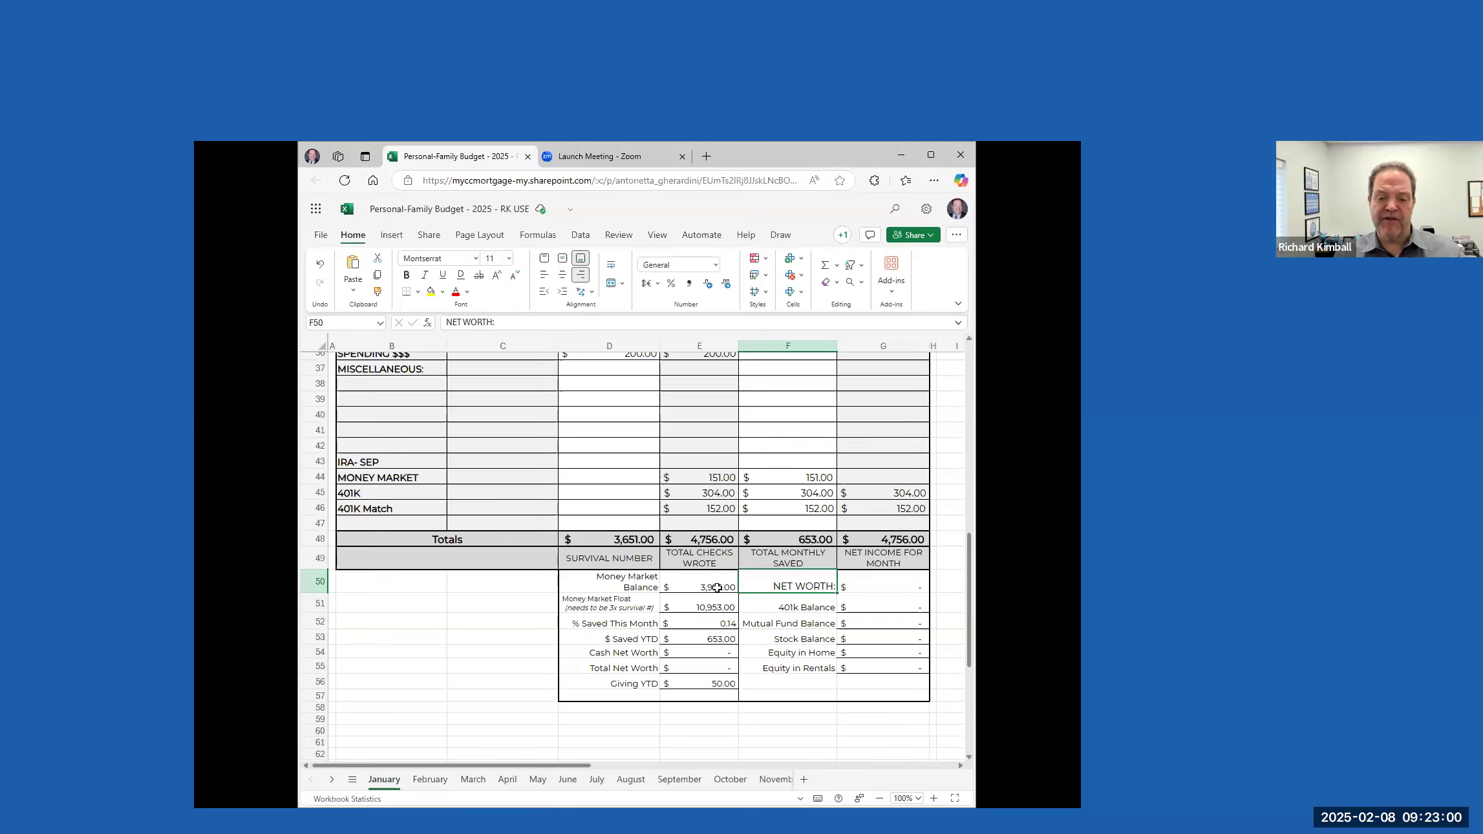
Enter a 401k Balance of 12584 and a Mutual Fund Balance of 1000 in the January net worth section
left_click(793, 476)
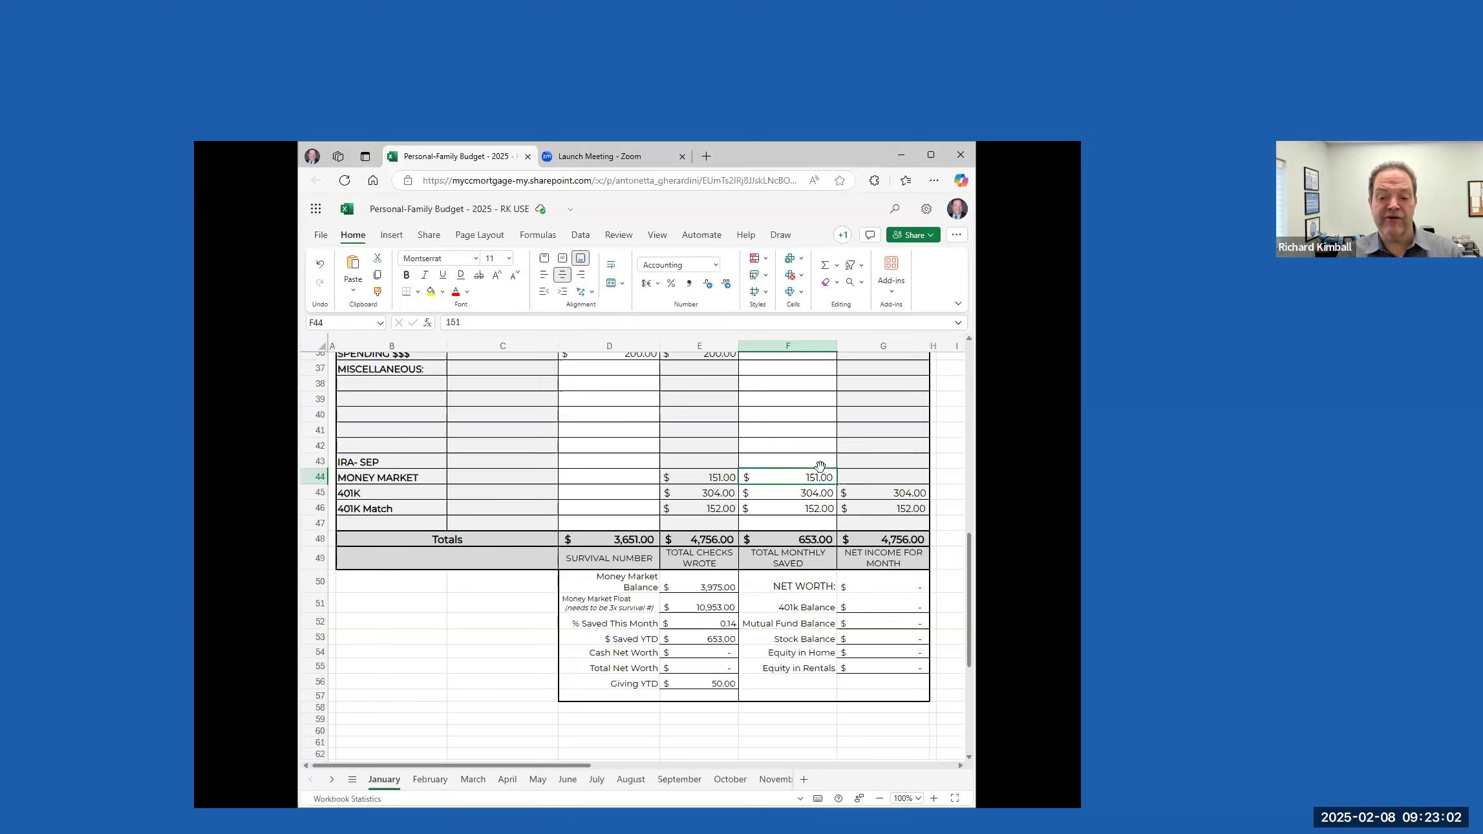
left_click(711, 605)
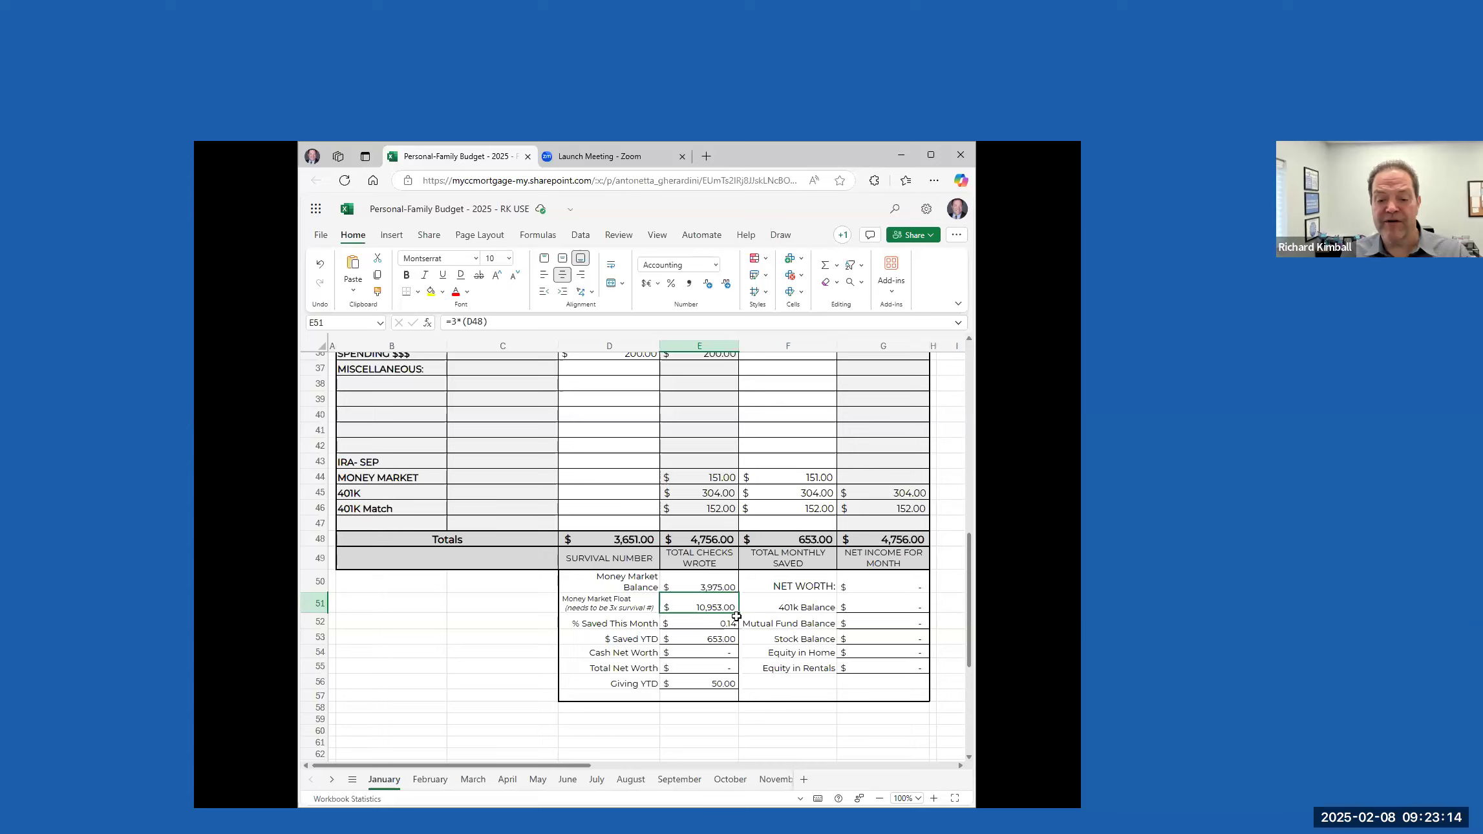
left_click(714, 658)
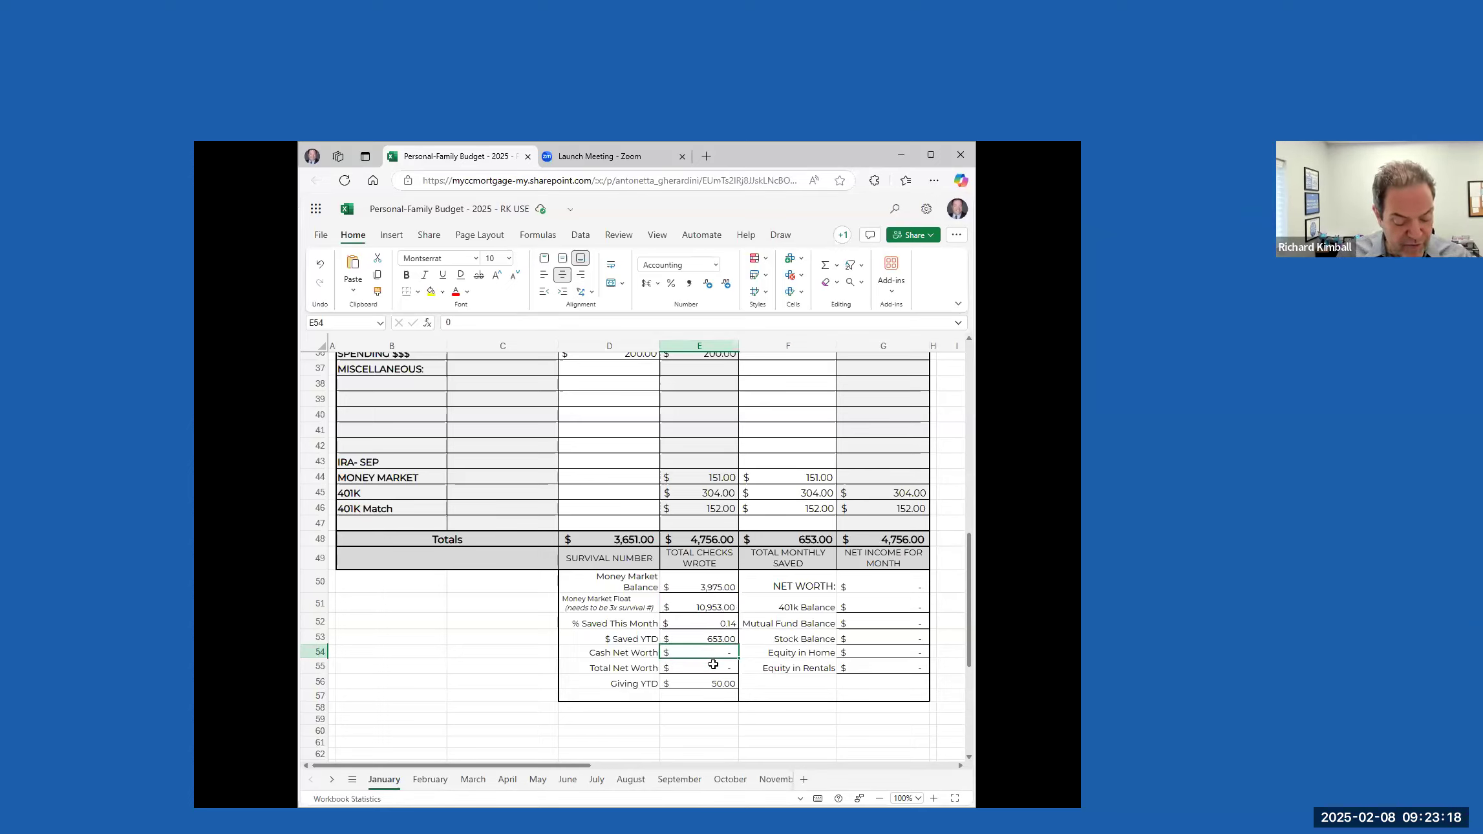
left_click(875, 605)
type("12")
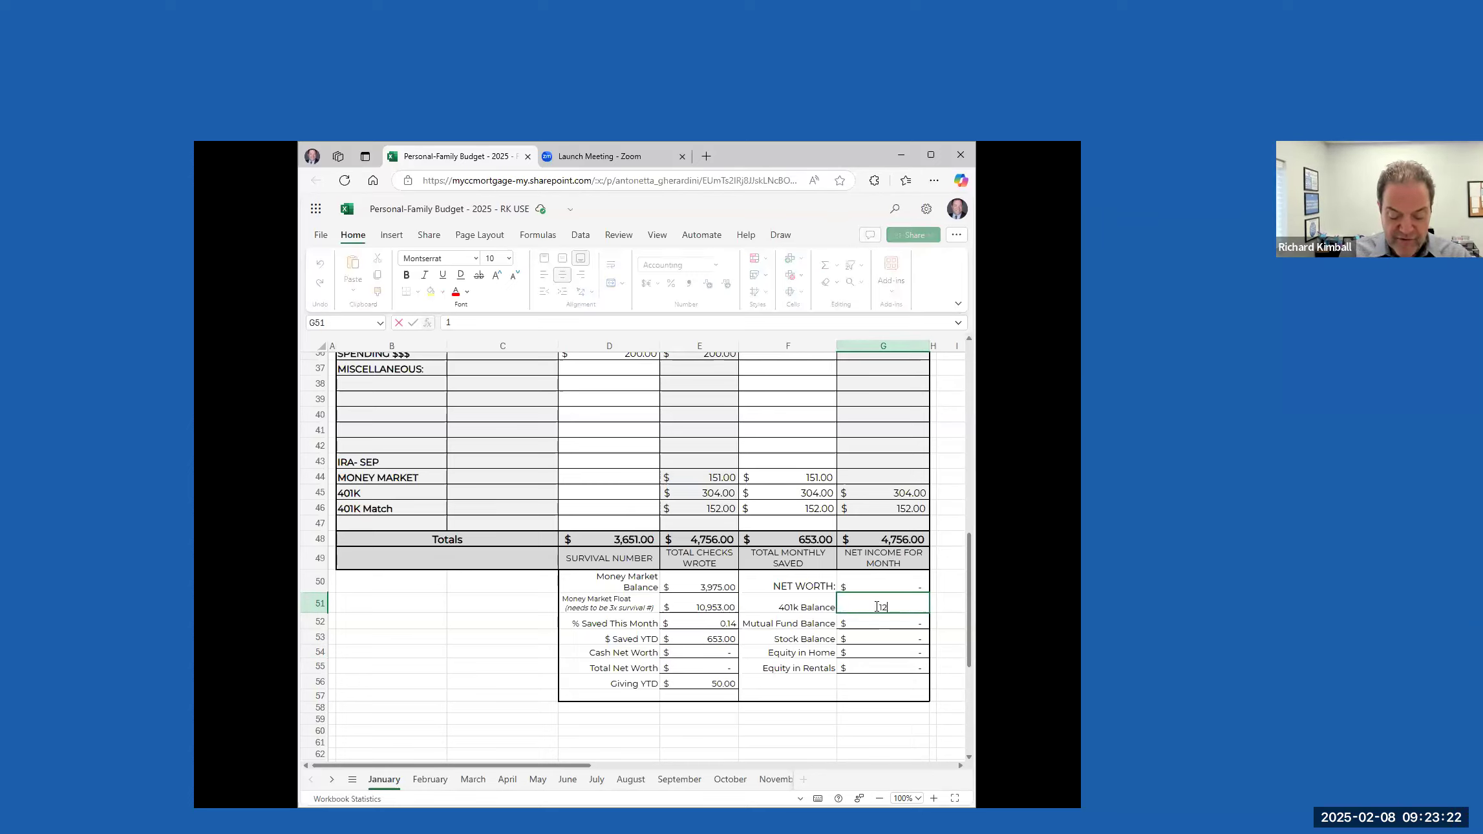
type("584")
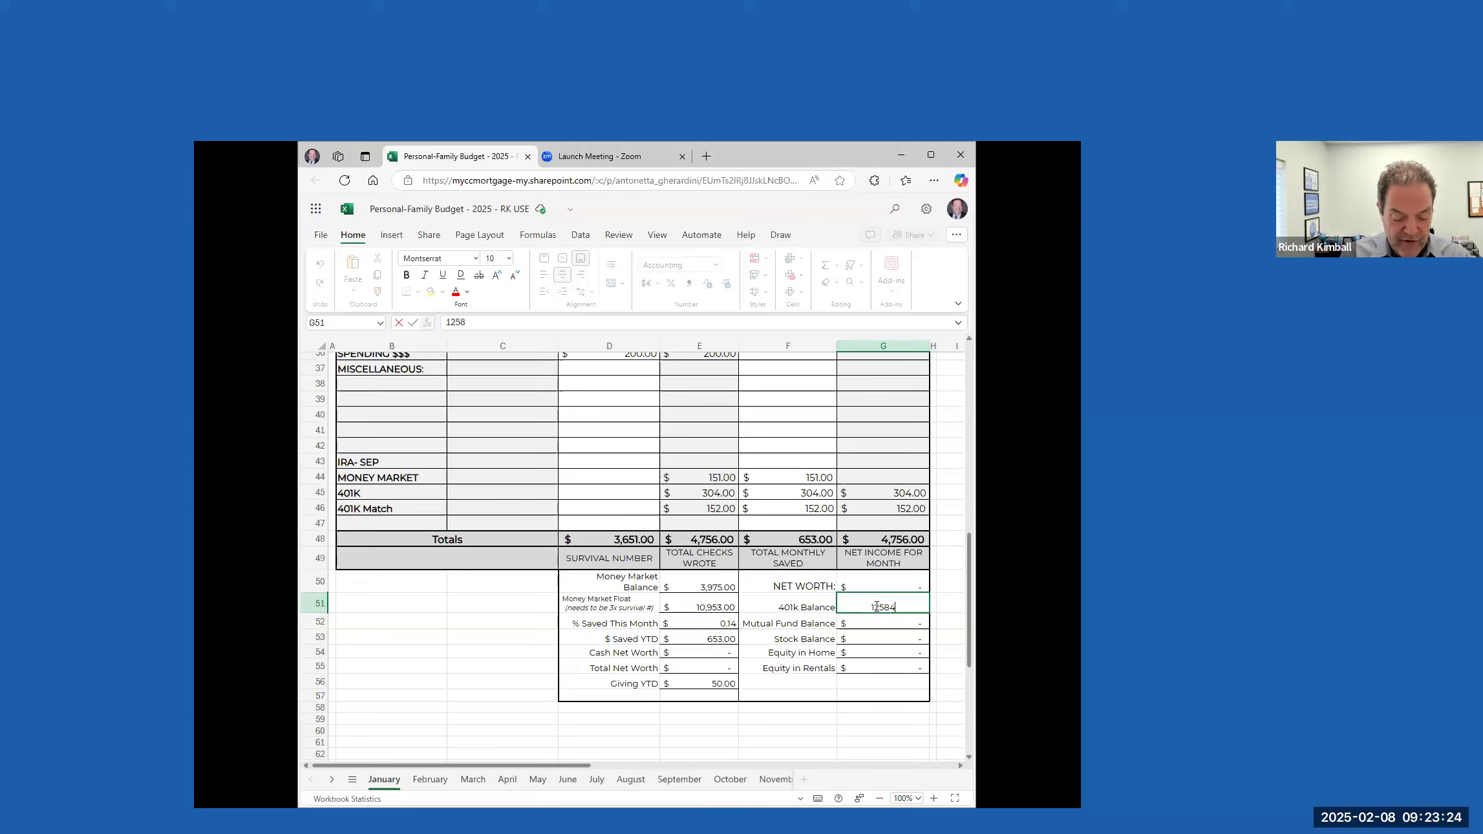
key("Return")
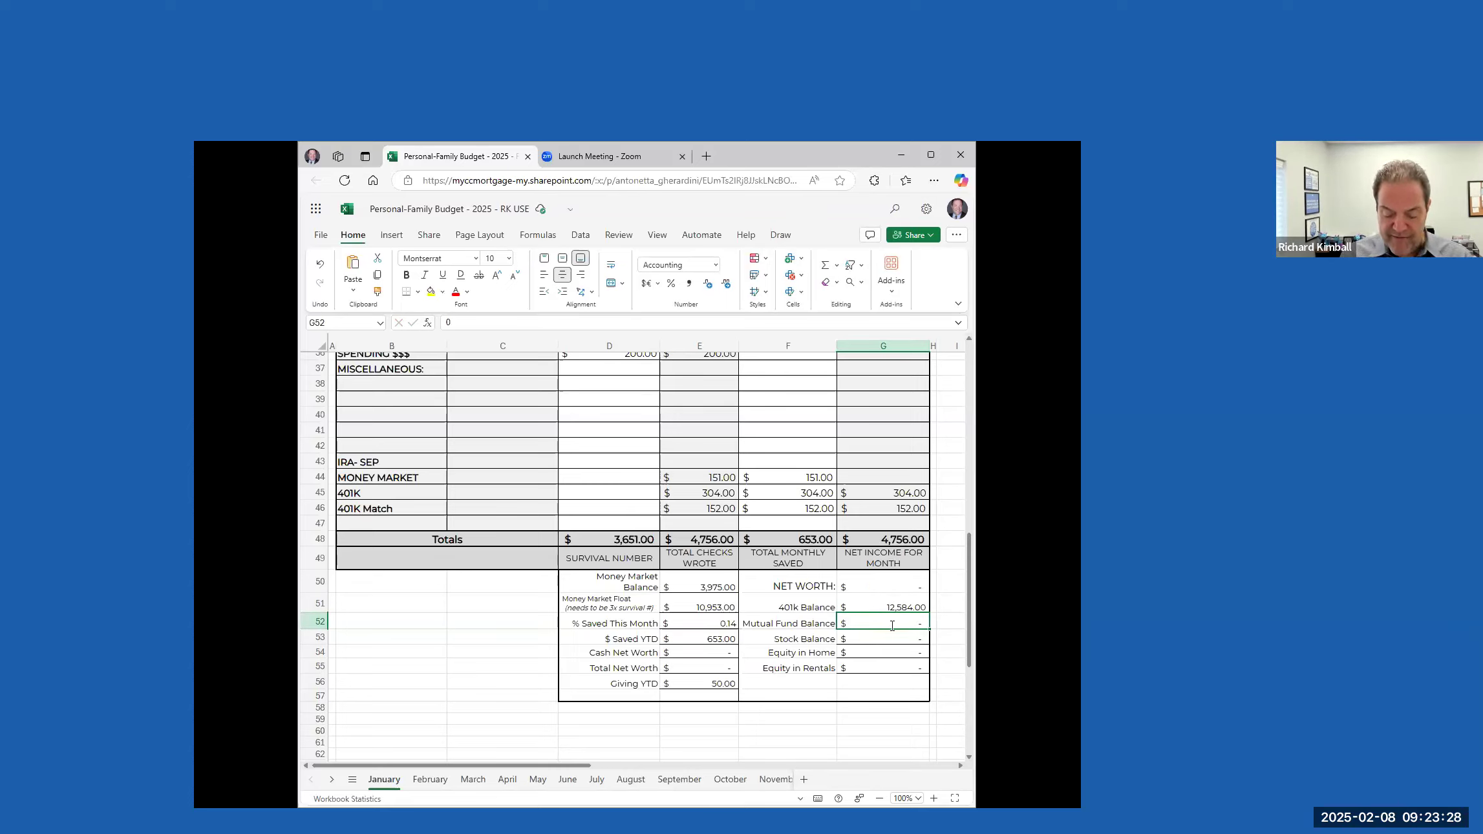
type("1000")
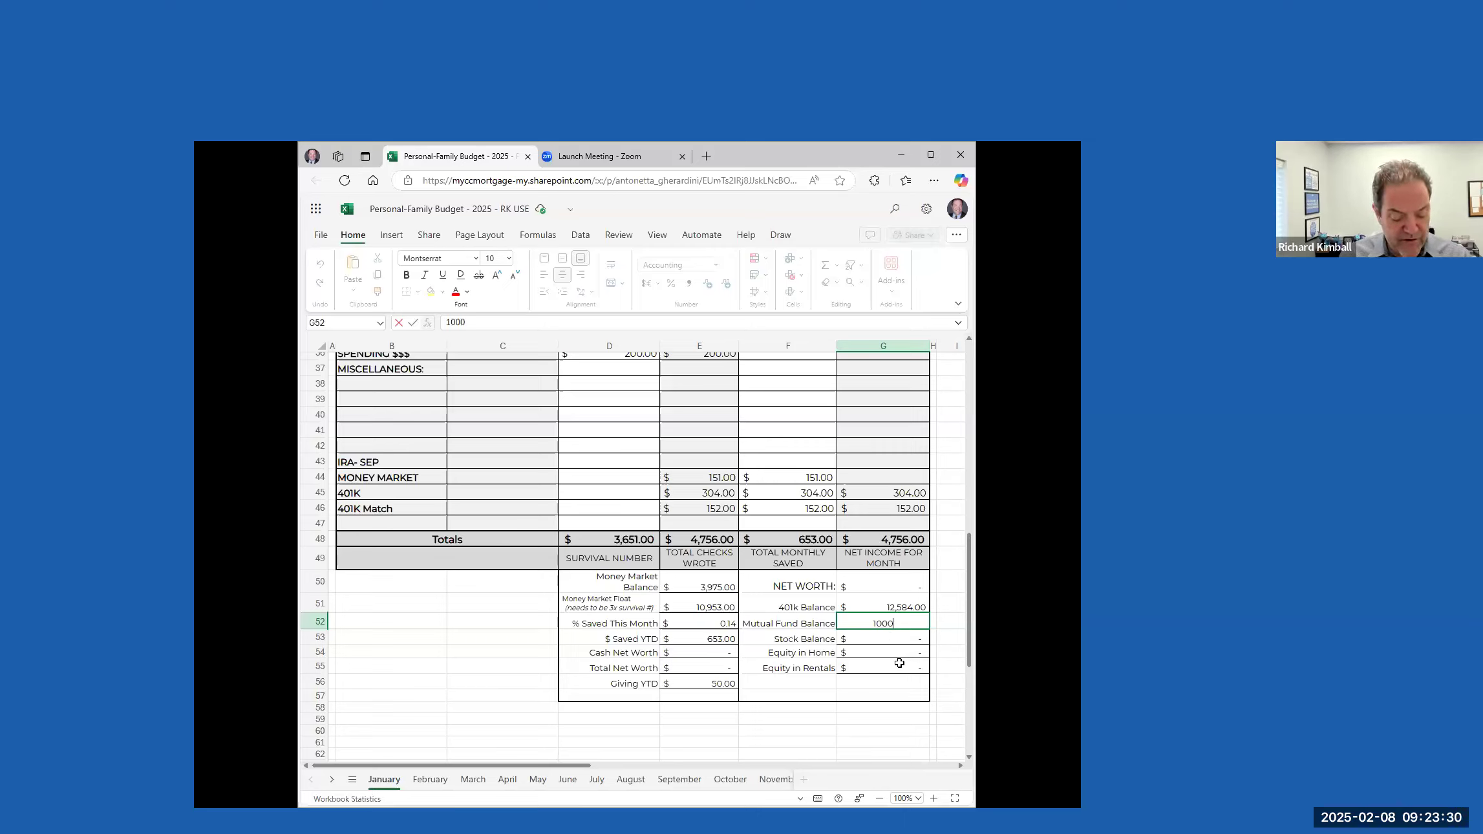
left_click(867, 638)
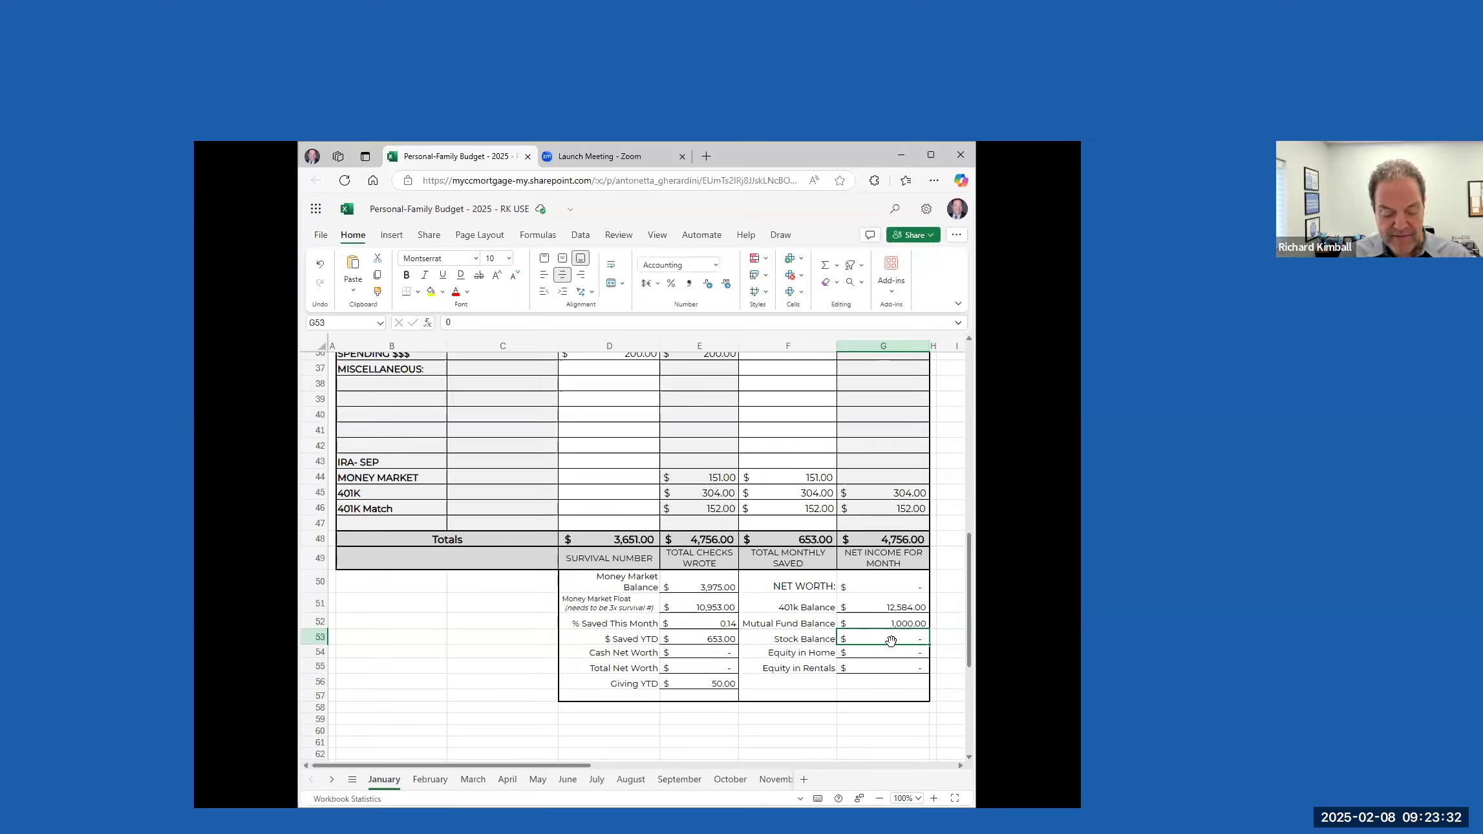
Set the Equity in Home in the January net worth section to 31759
left_click(885, 654)
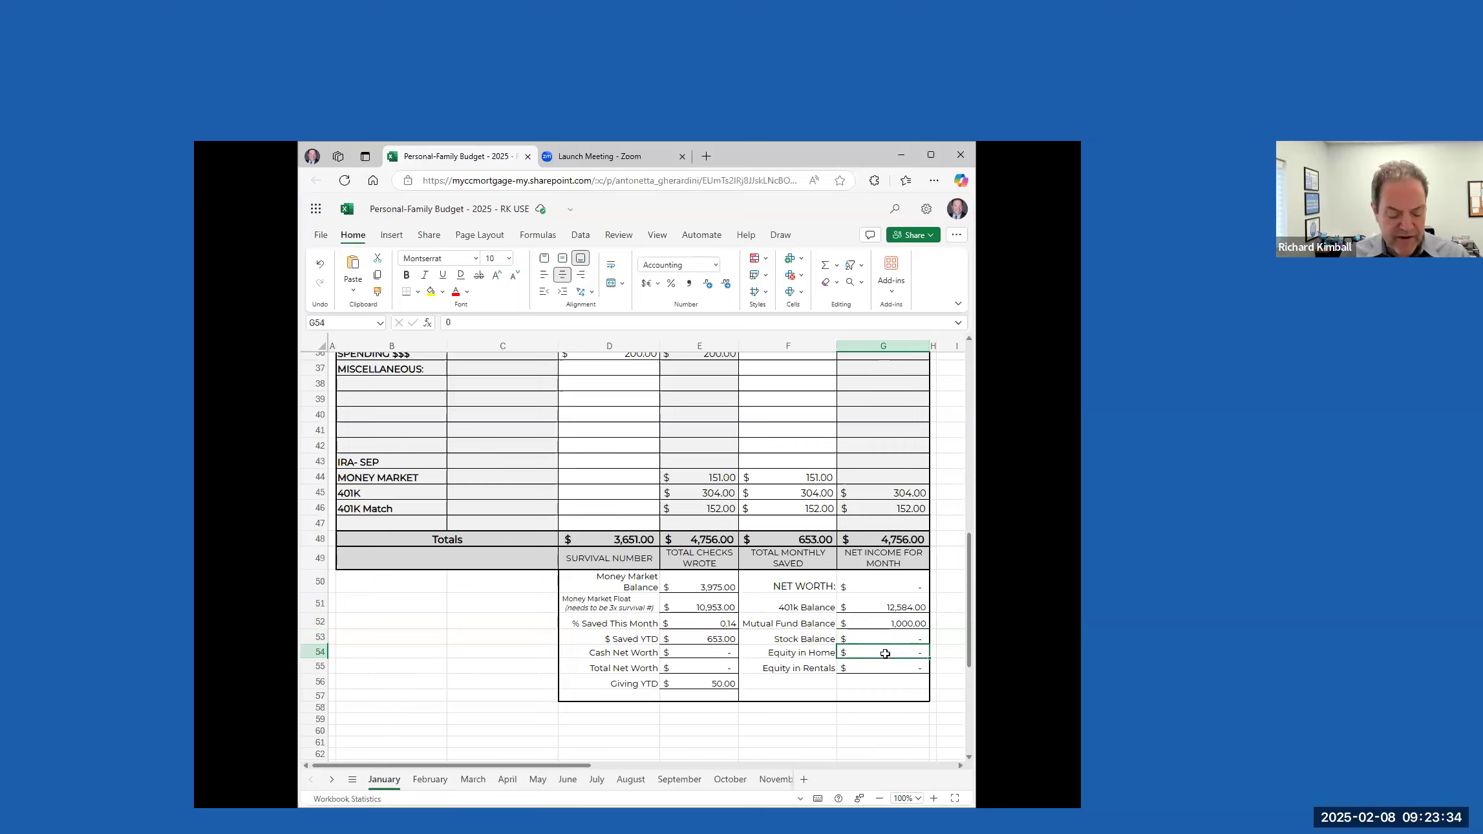
type("3")
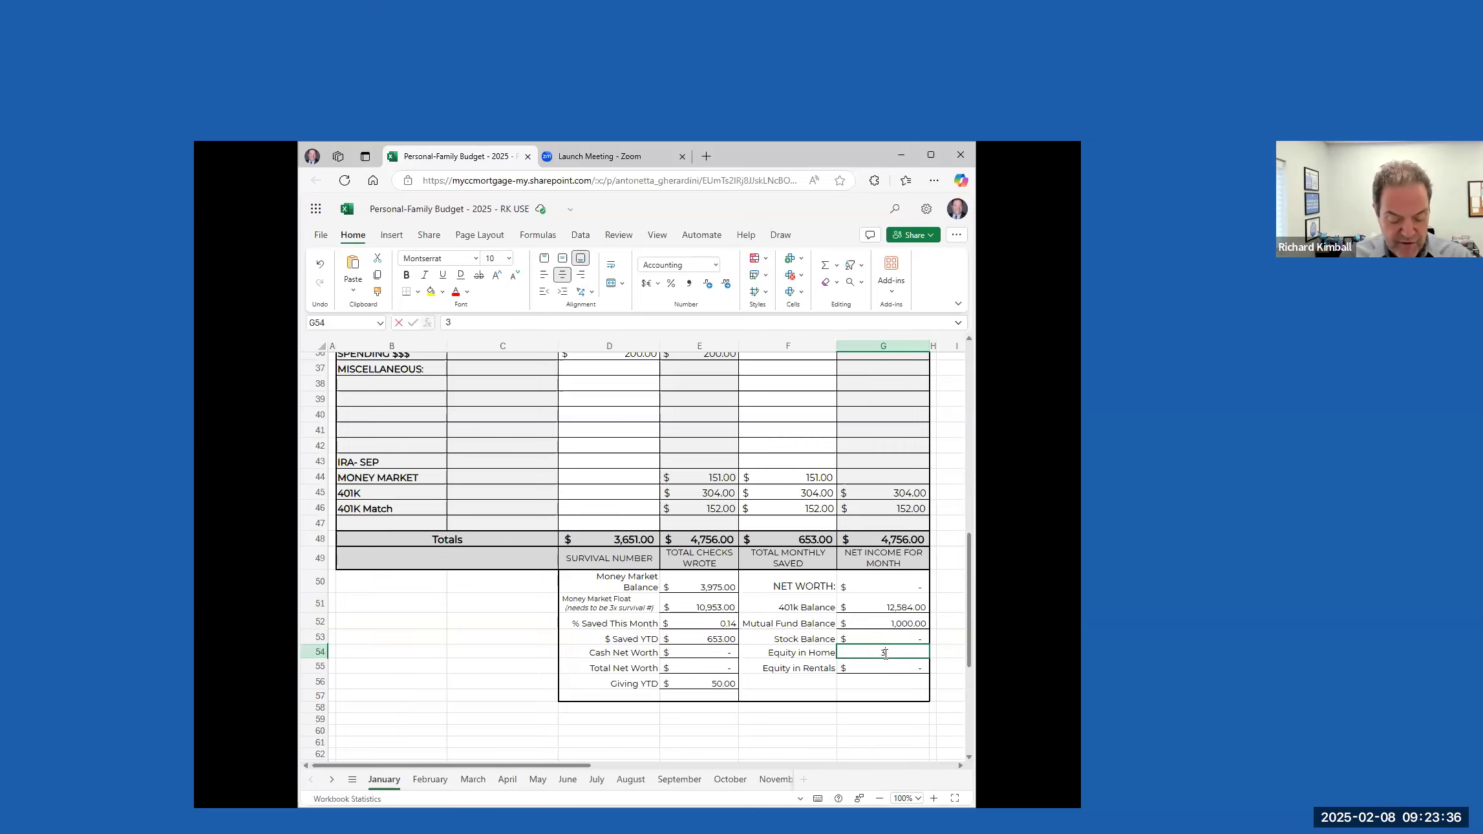
type("1759")
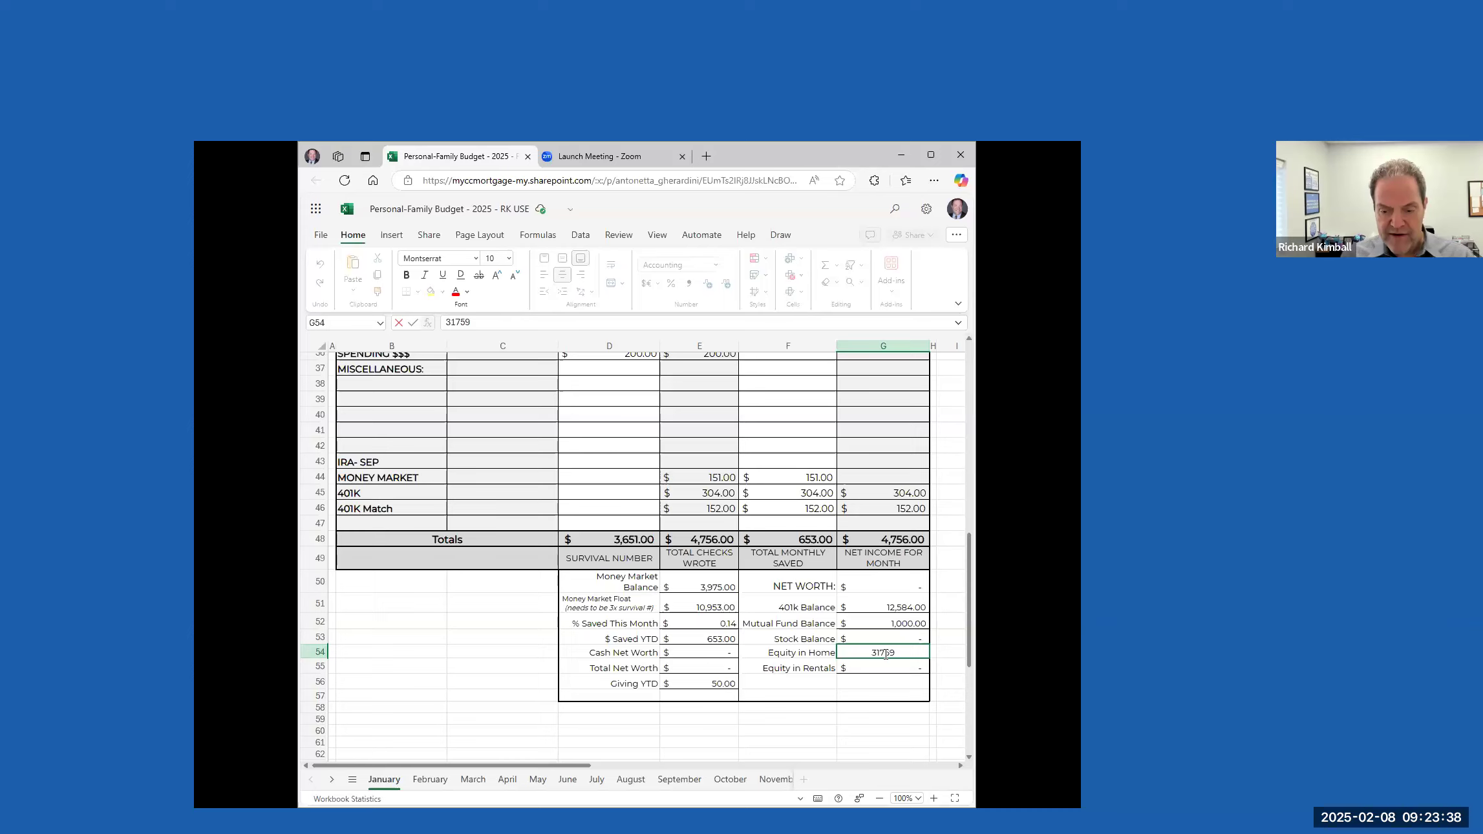
key("Return")
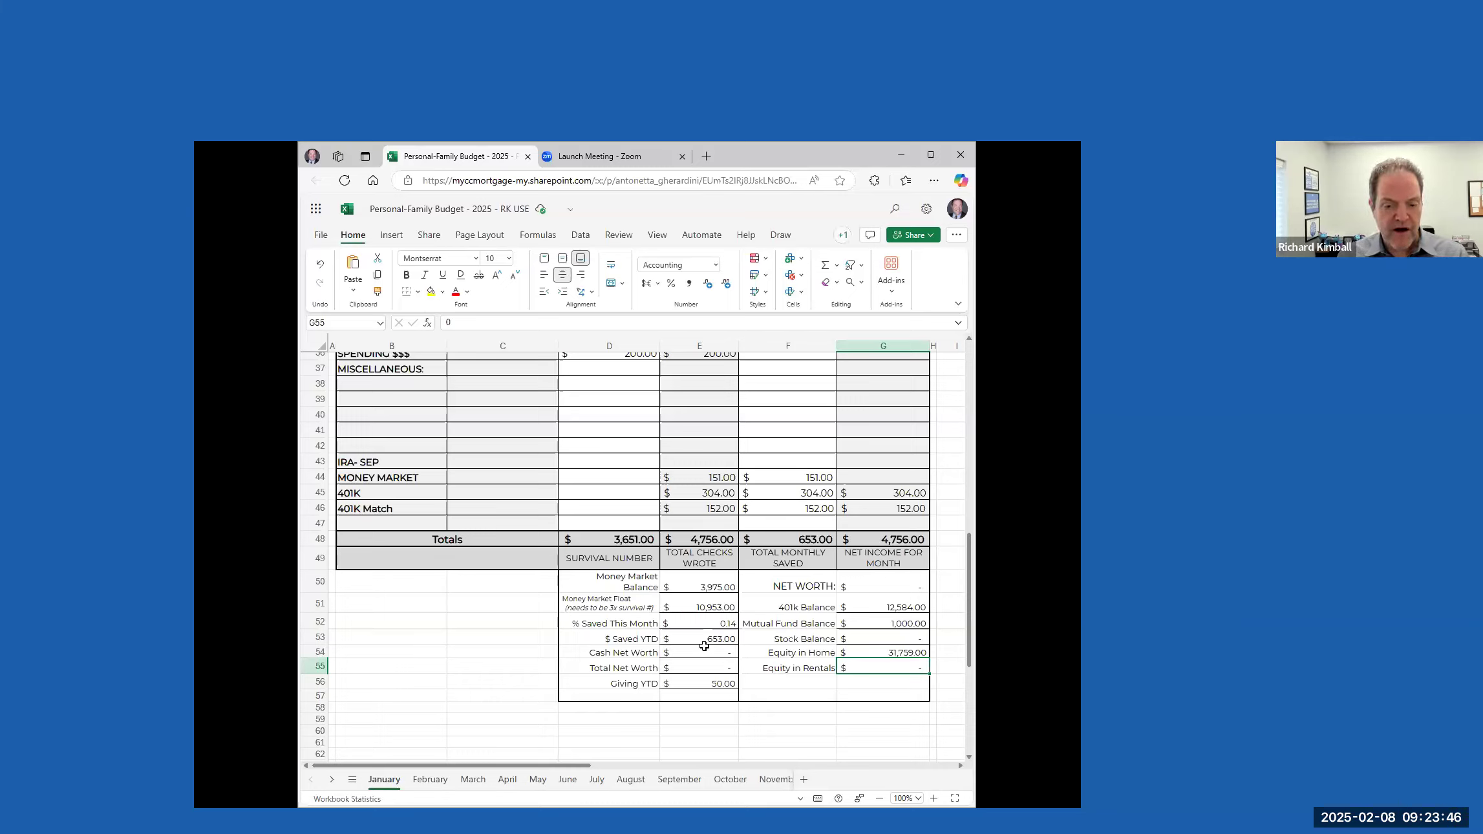
Set the Cash Net Worth in the January summary to 17559
left_click(704, 652)
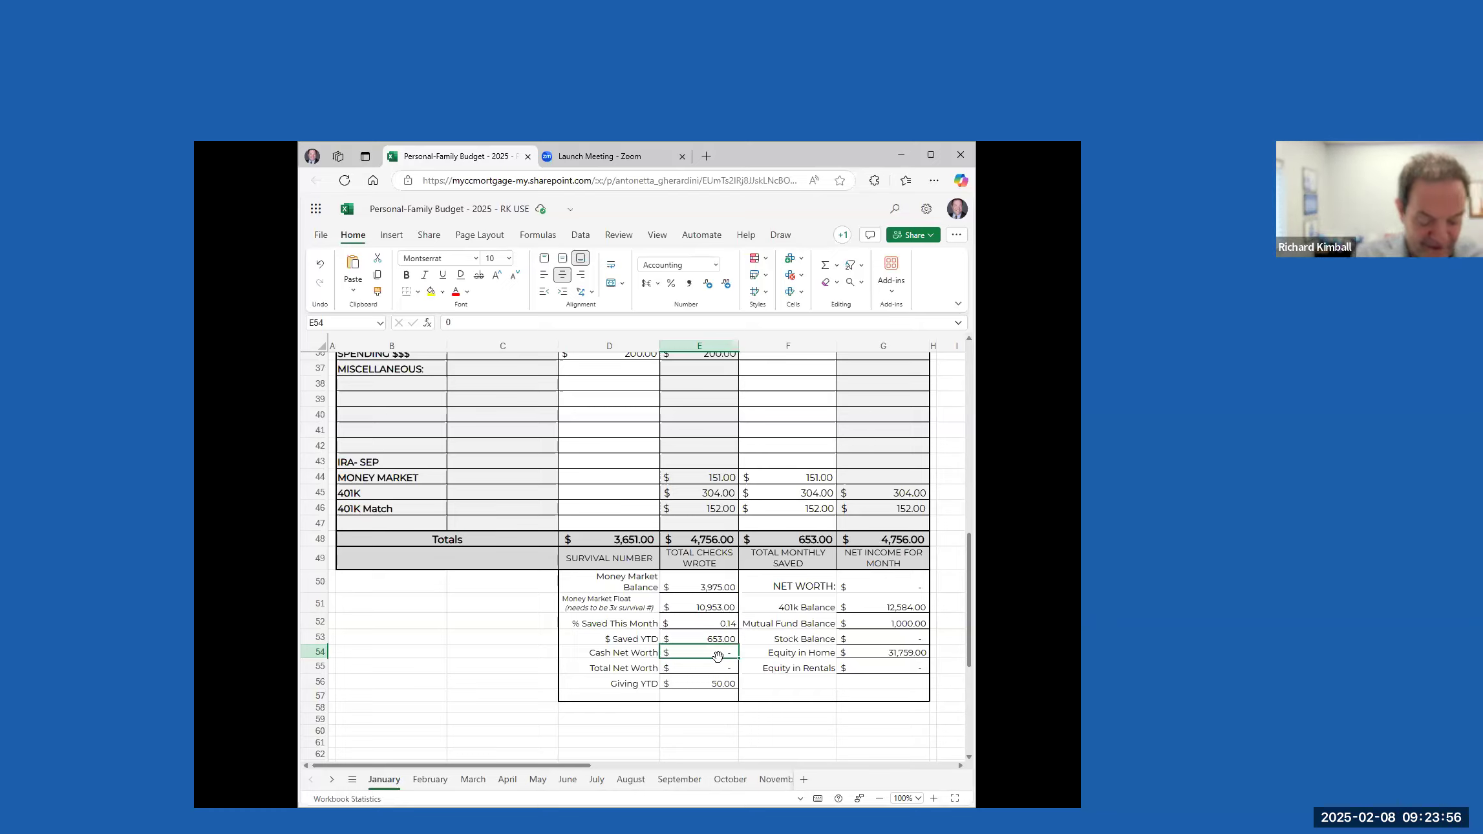
type("17559")
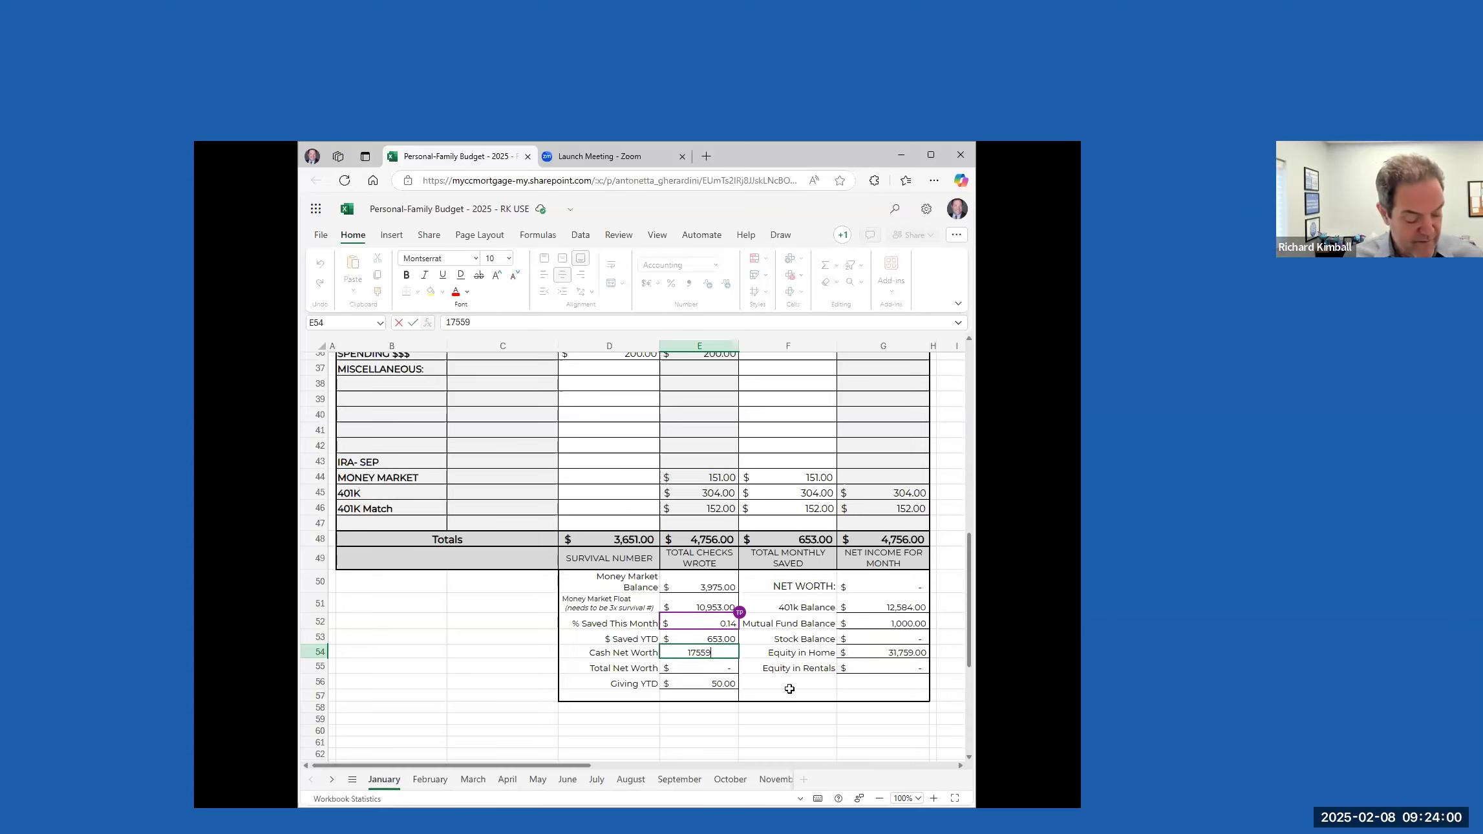
left_click(783, 657)
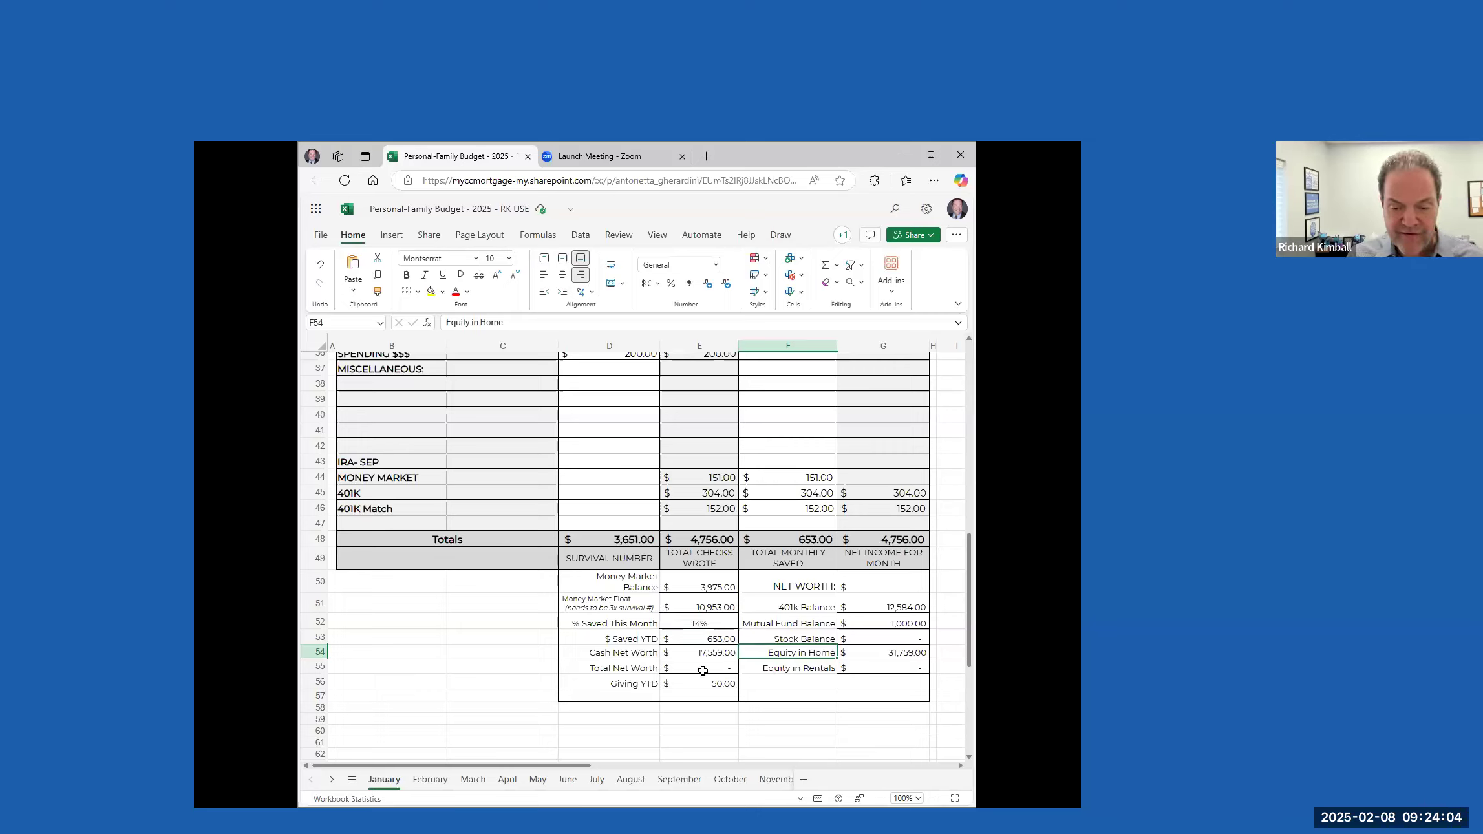
Set the Total Net Worth in the January summary to 49318, covering cash net worth plus home equity
left_click(708, 665)
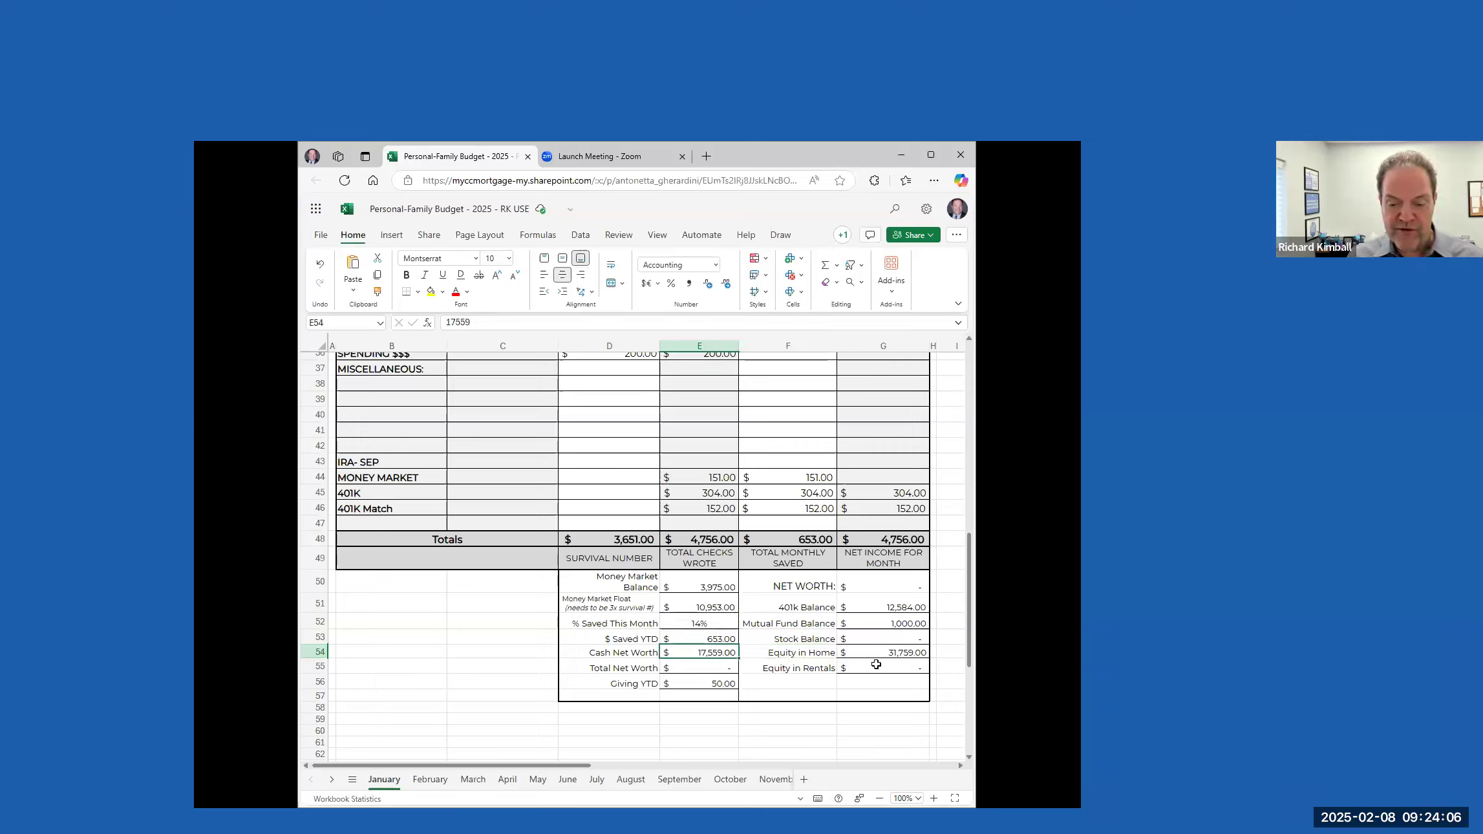
left_click(902, 652)
left_click(716, 667)
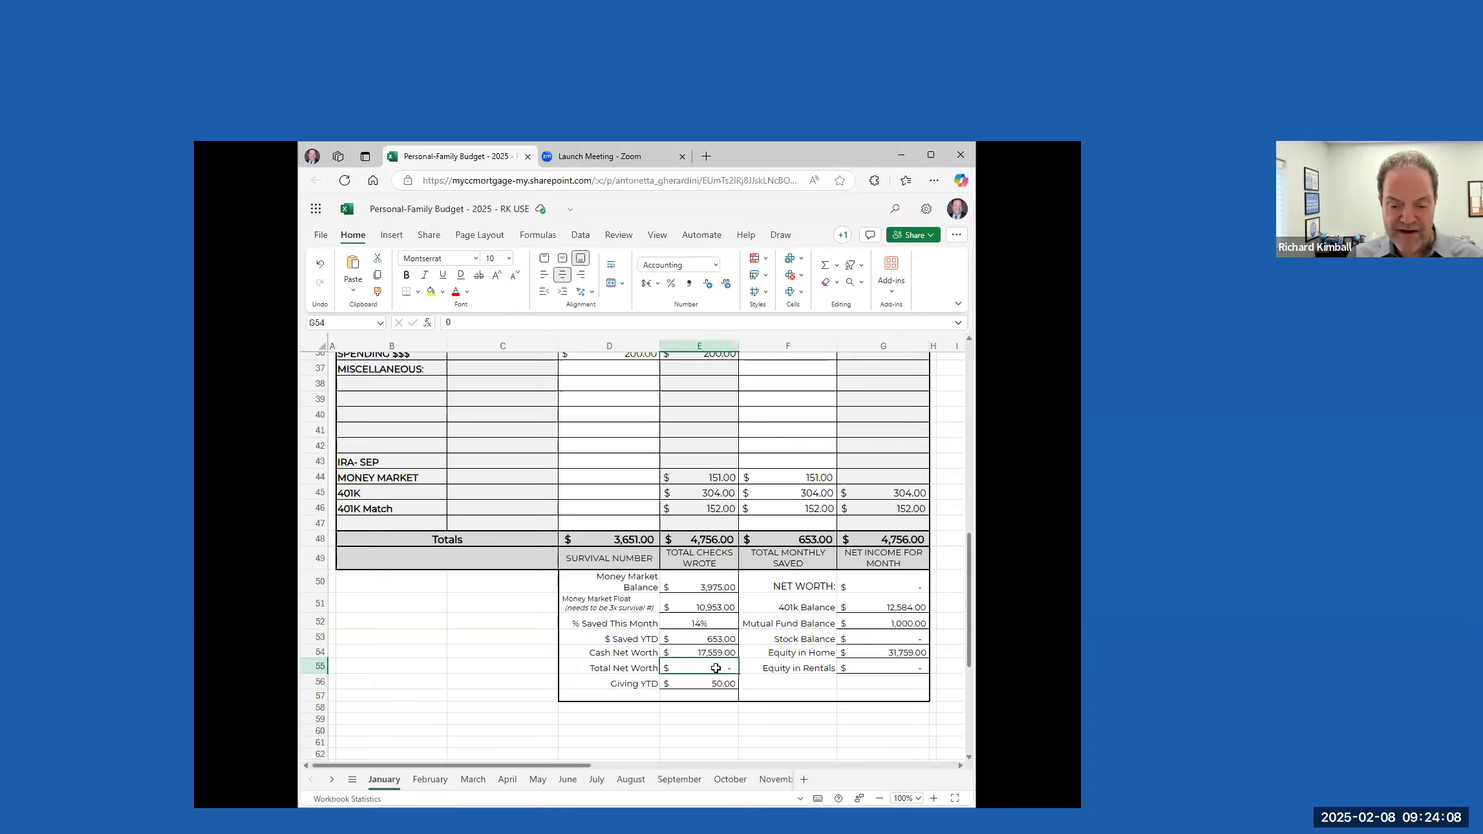
type("49")
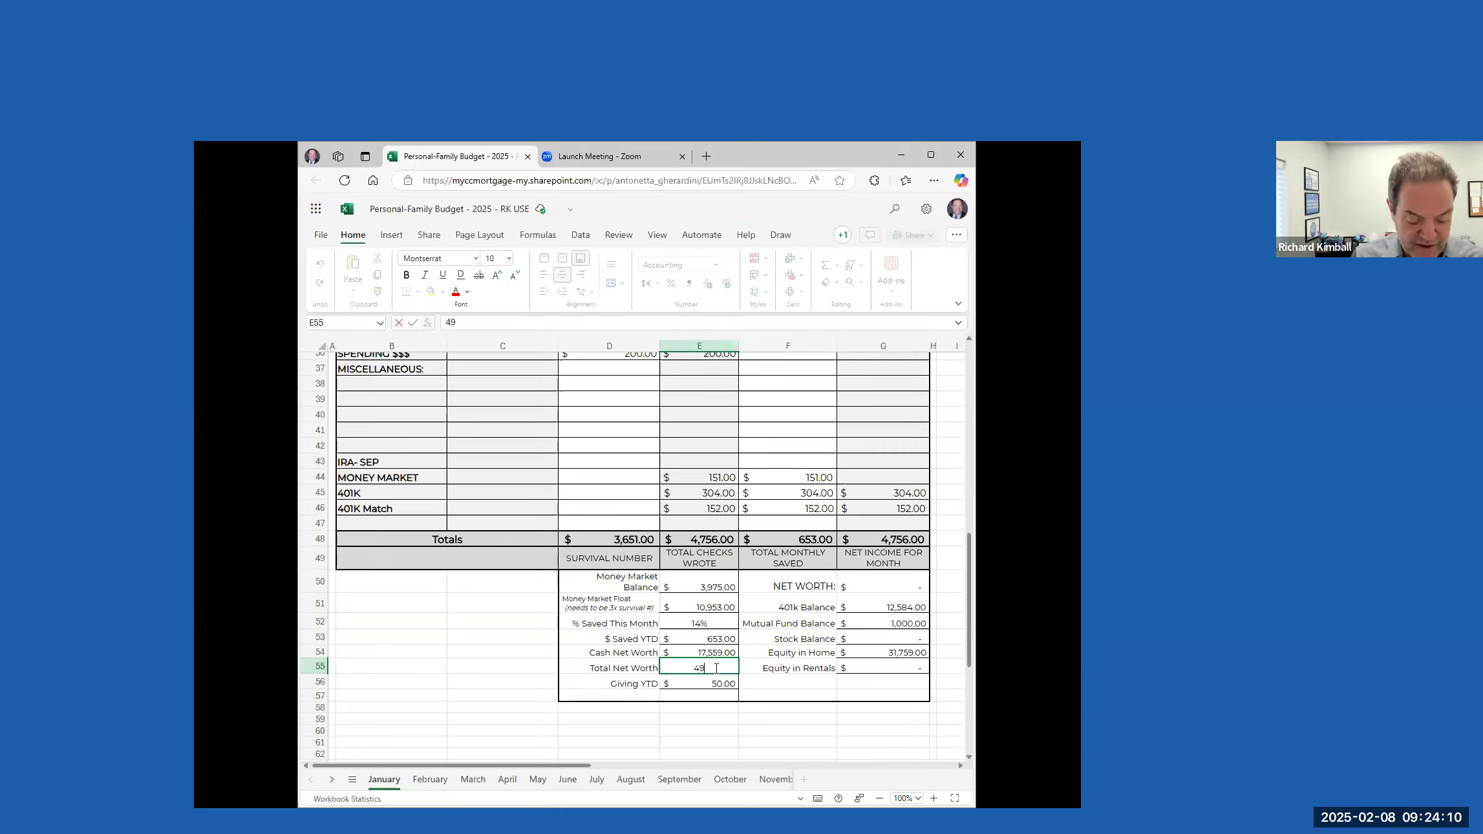
type("318")
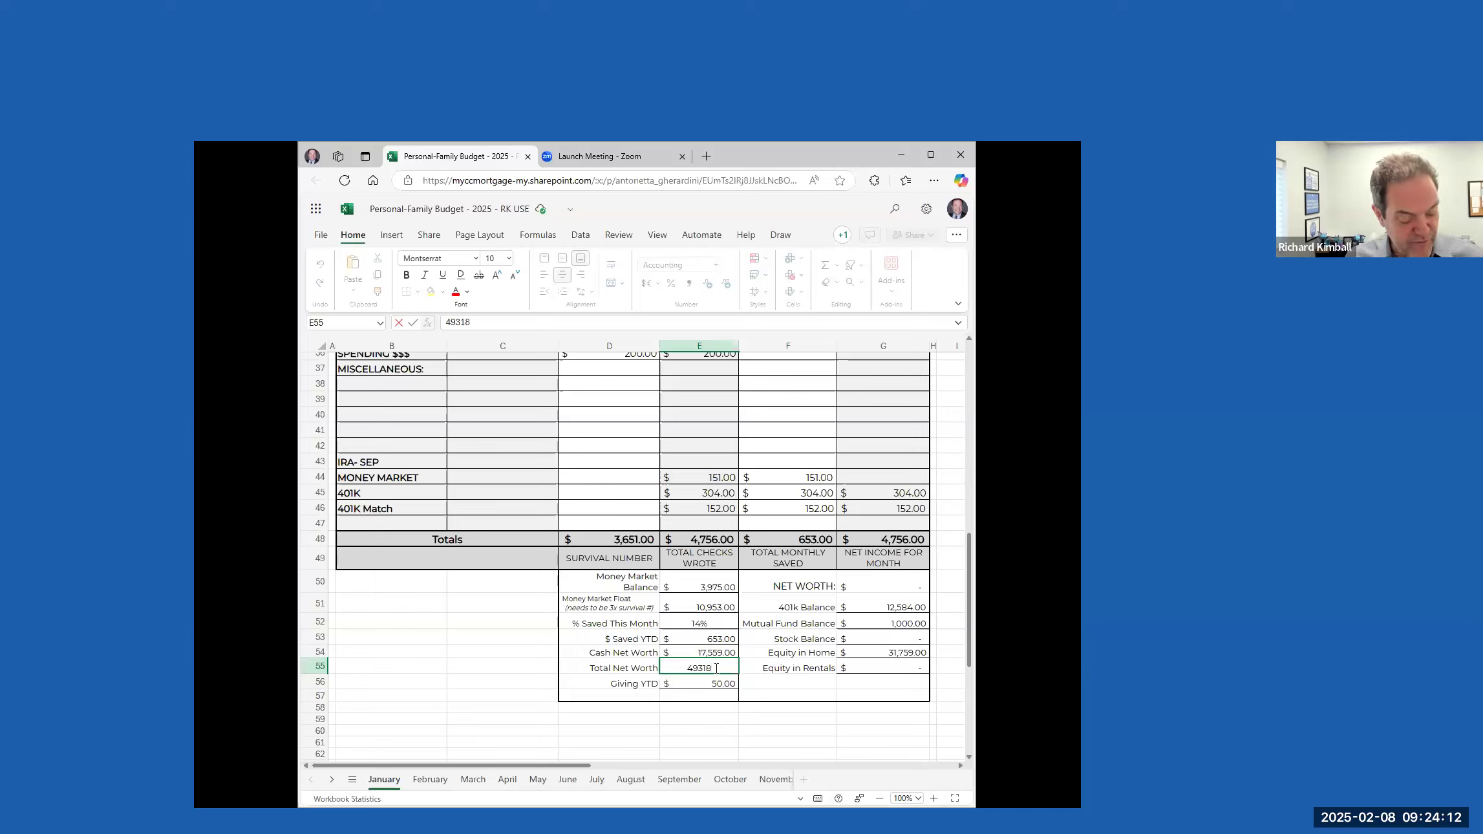
key("Tab")
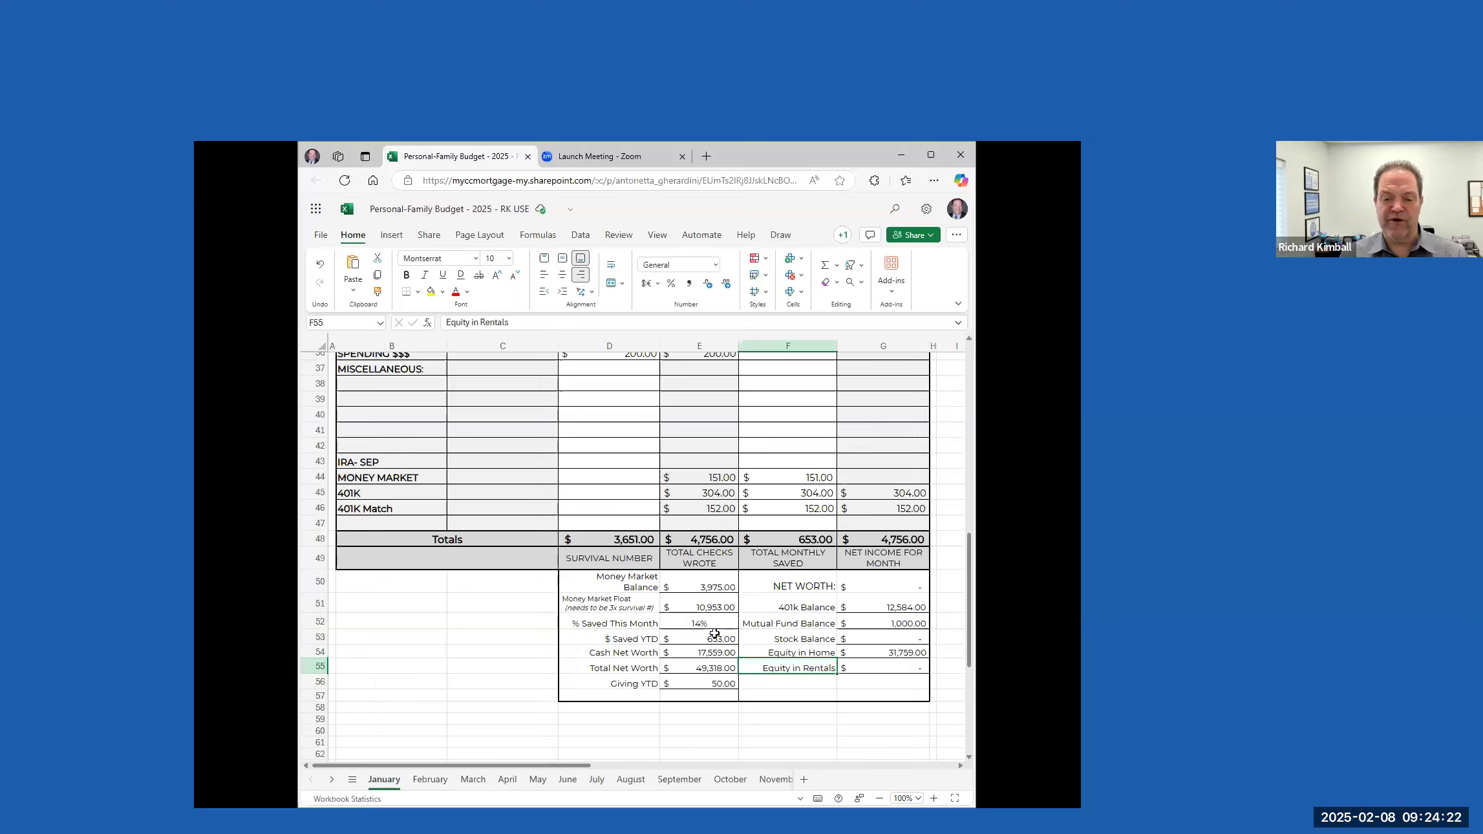
Review the money market, 401k, mutual fund and home equity balances behind the Cash Net Worth and Total Net Worth figures
left_click(713, 582)
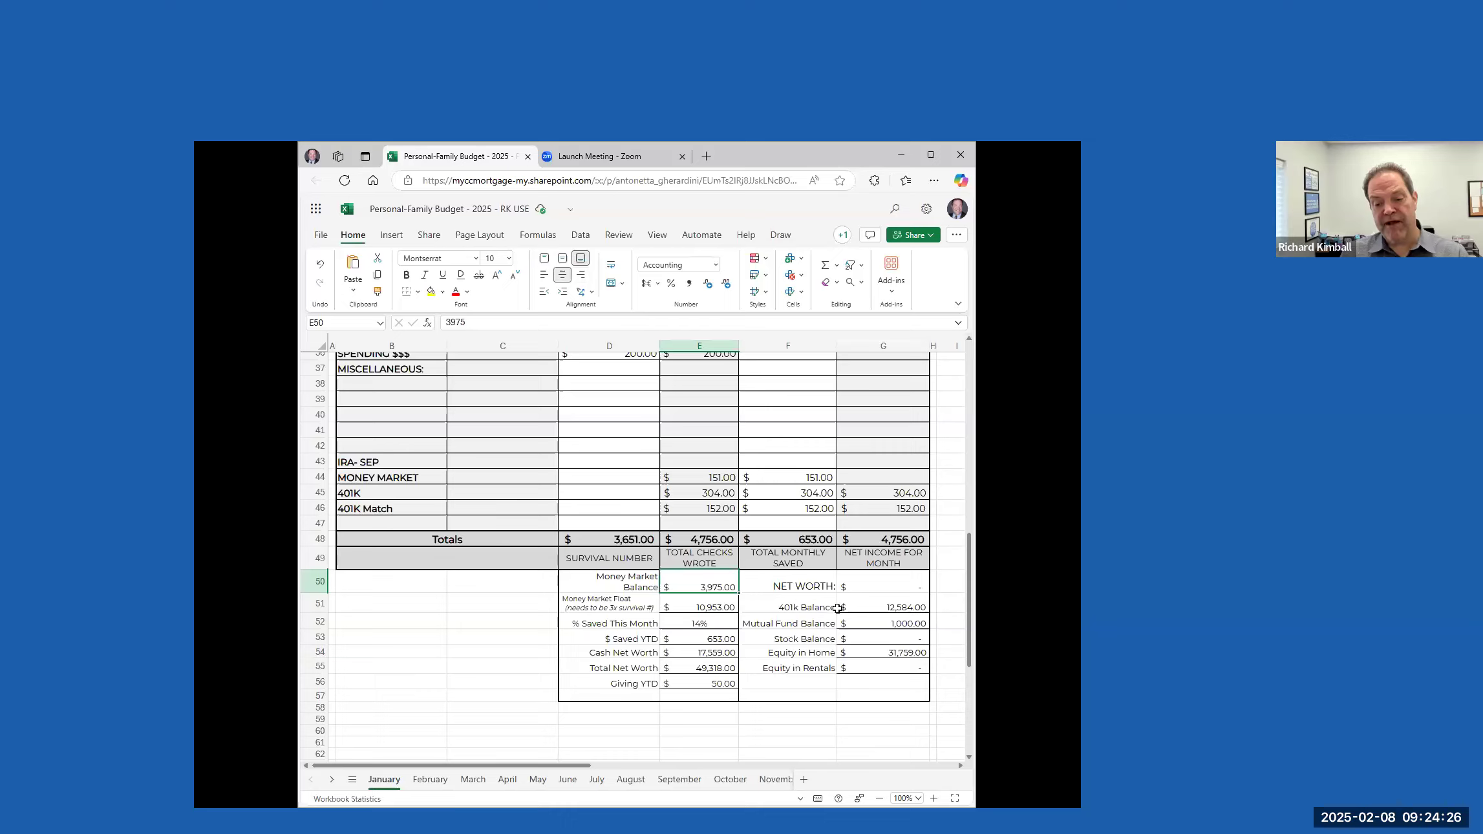
left_click(870, 604)
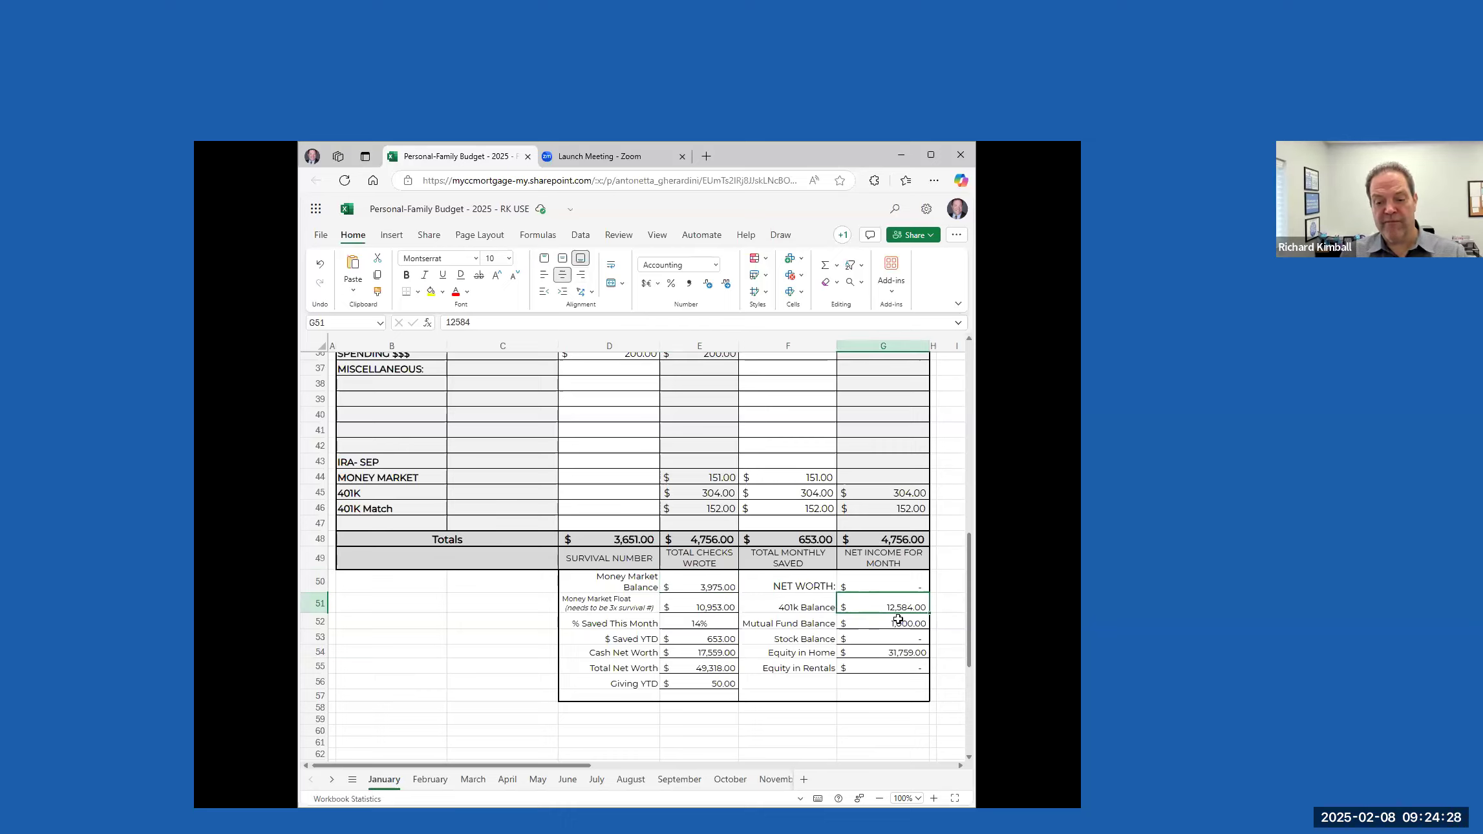
left_click(898, 621)
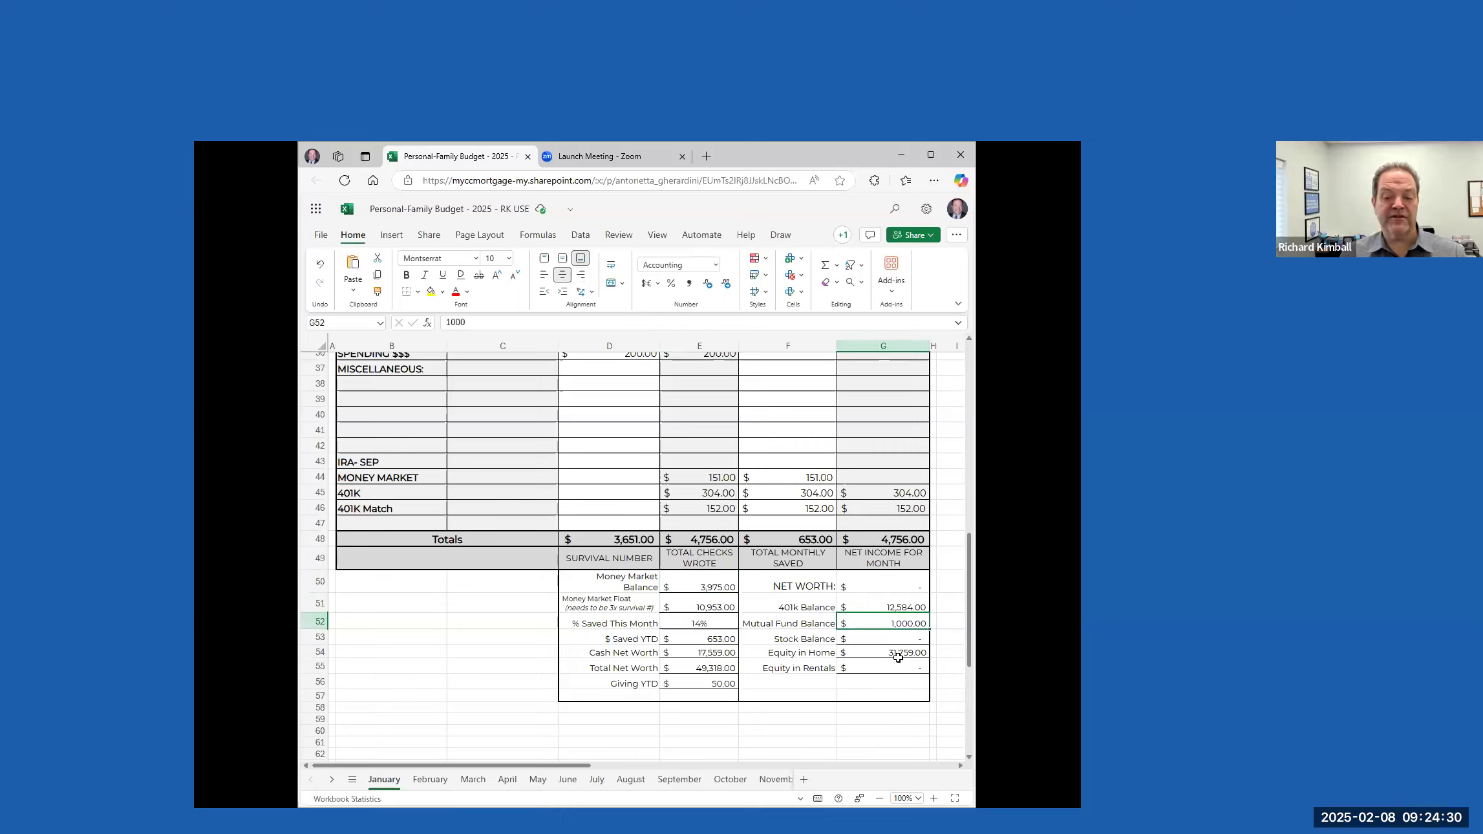
left_click(897, 654)
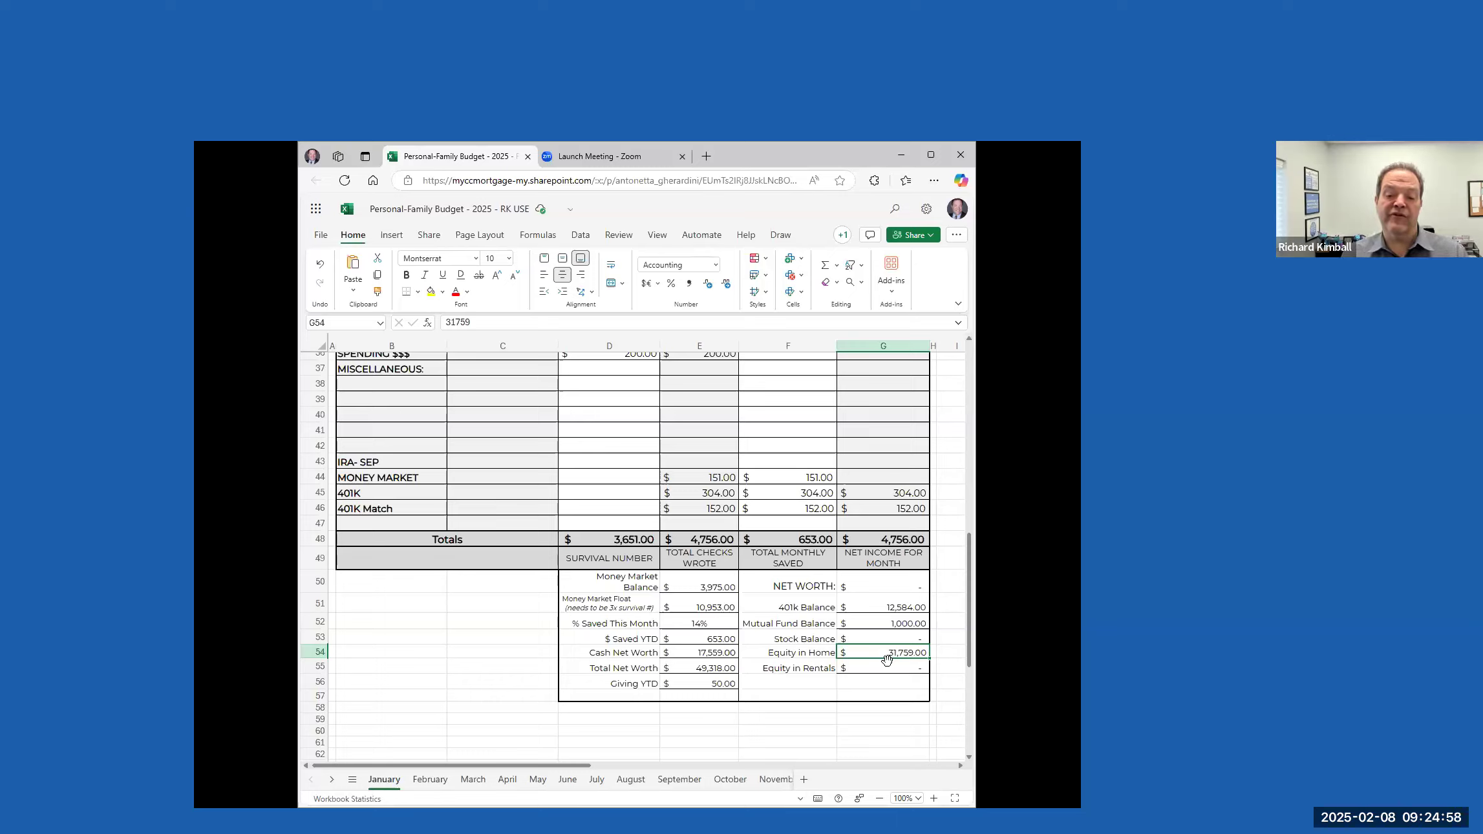
left_click(712, 653)
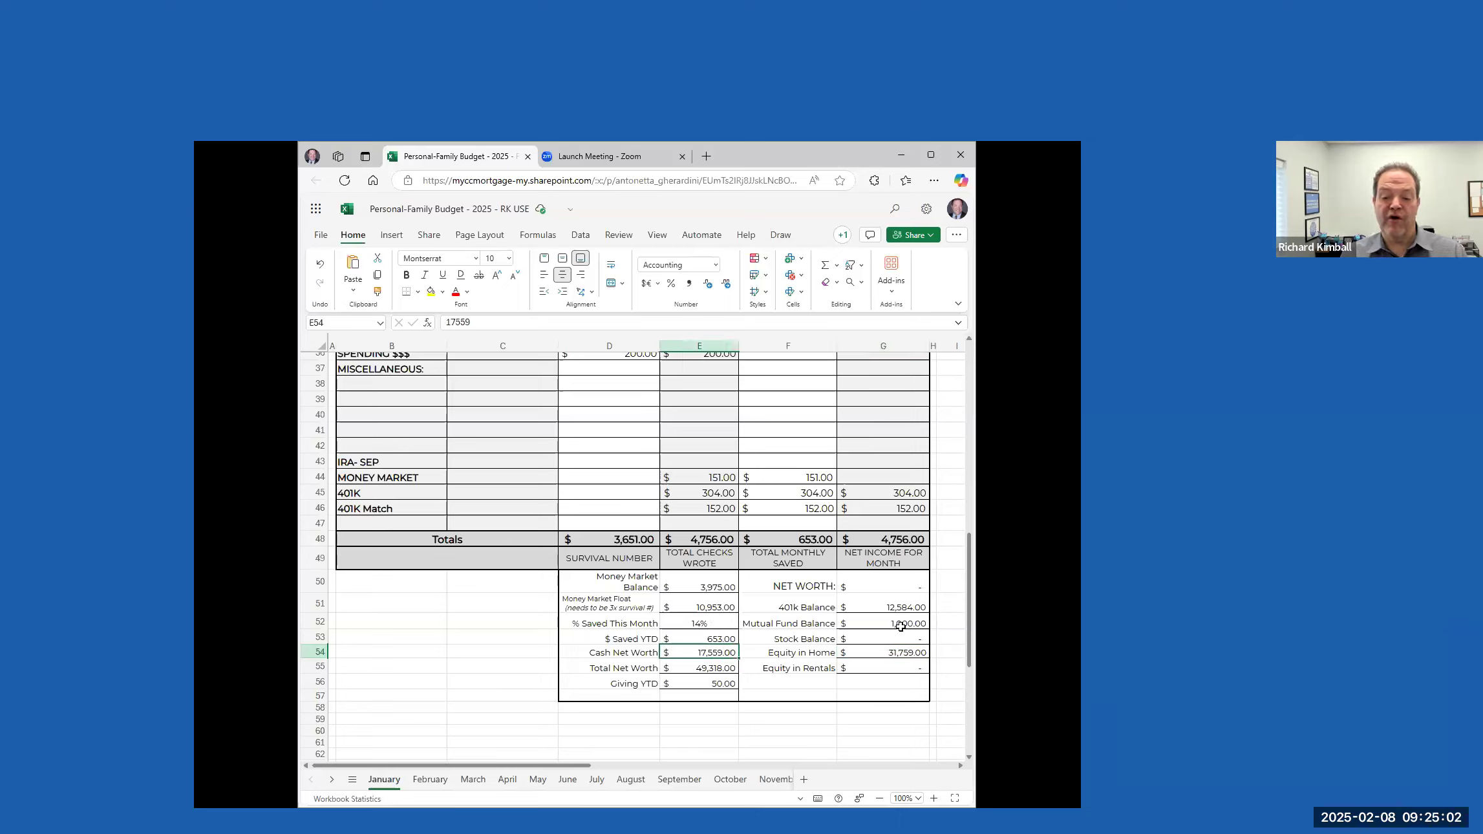
left_click(711, 669)
left_click(916, 653)
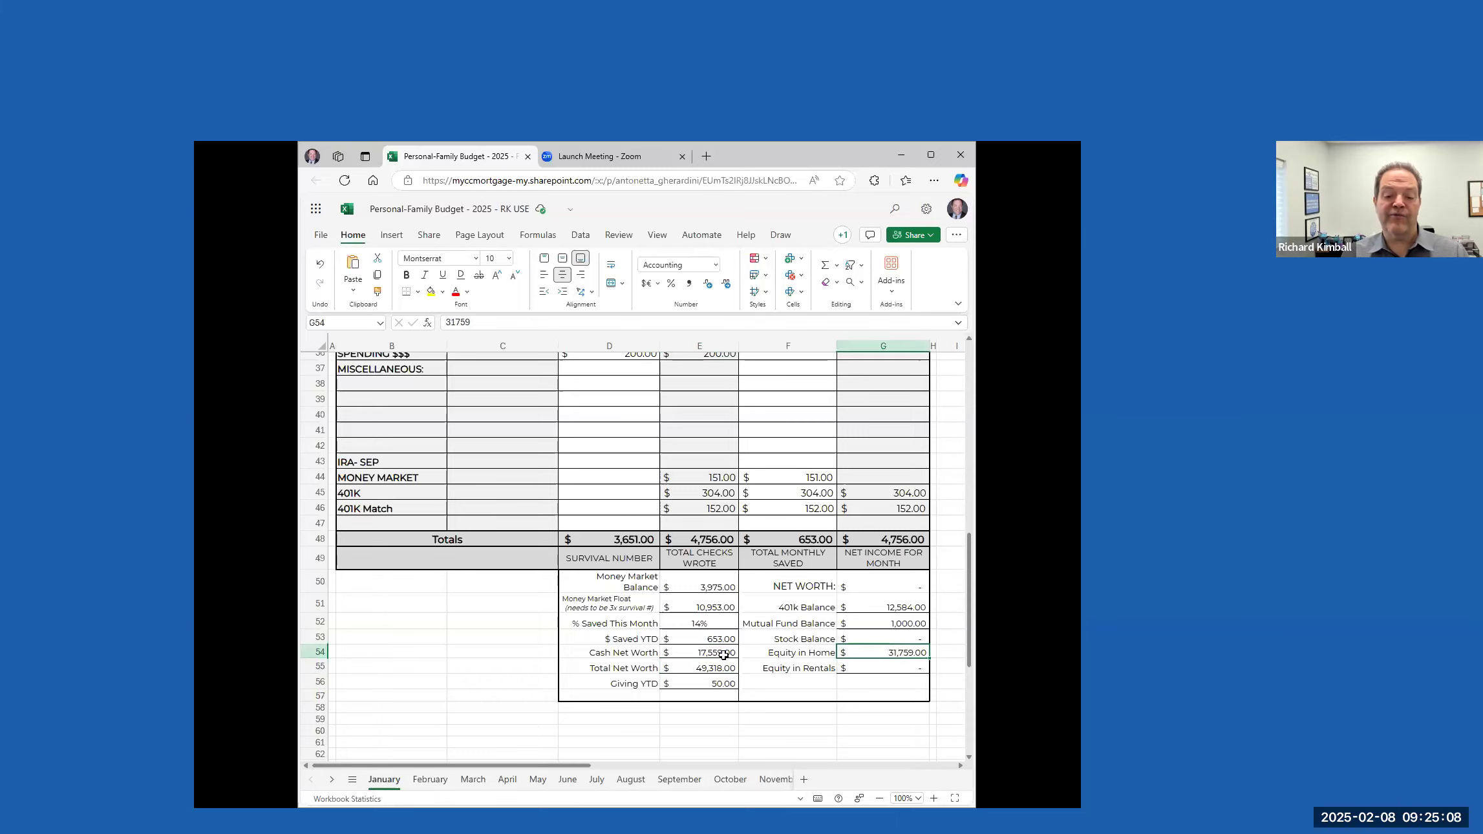
left_click(711, 669)
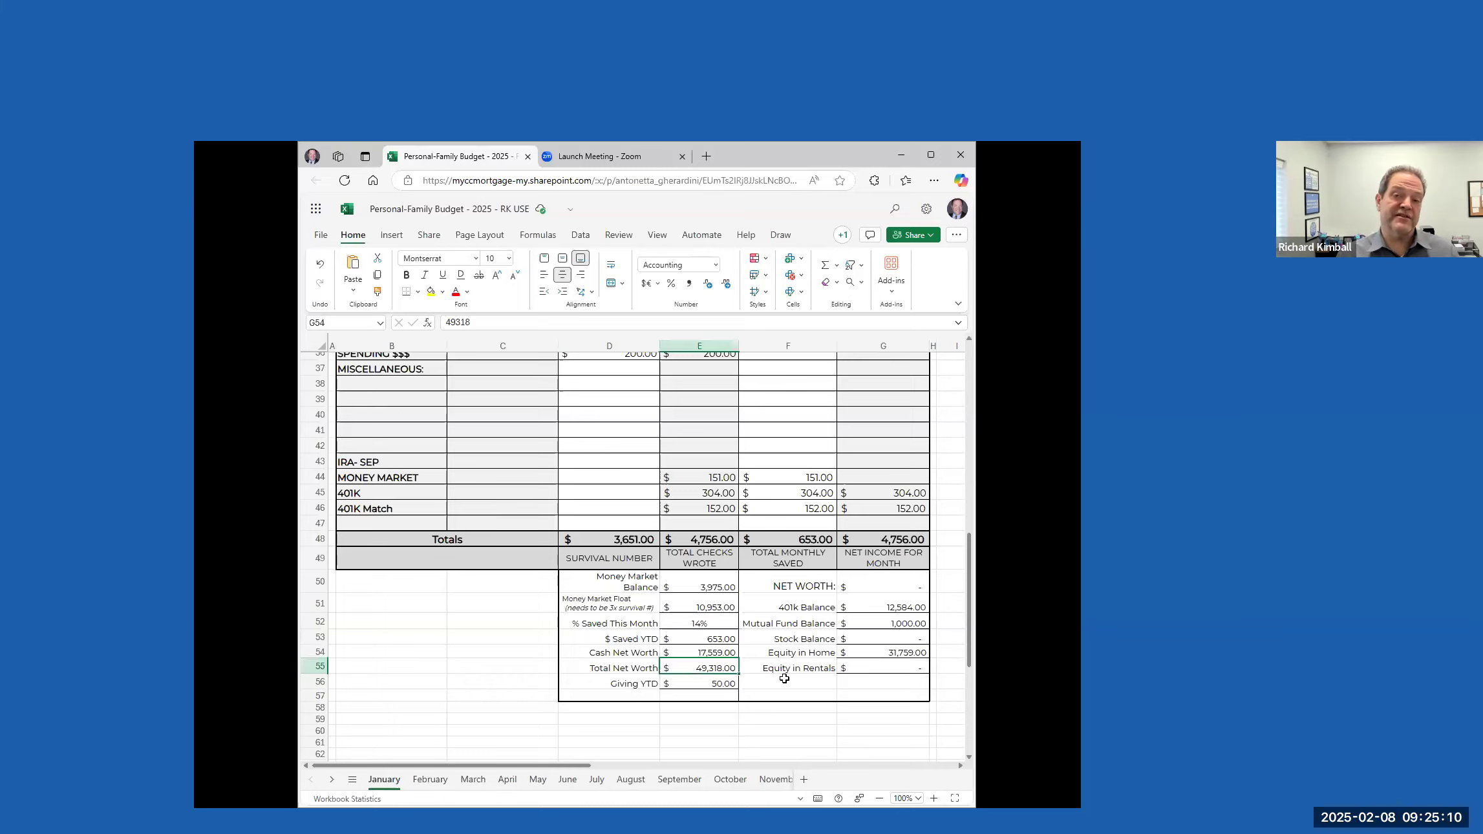
Check Giving YTD, $ Saved YTD and % Saved This Month against the bills and income listed for January
left_click(728, 684)
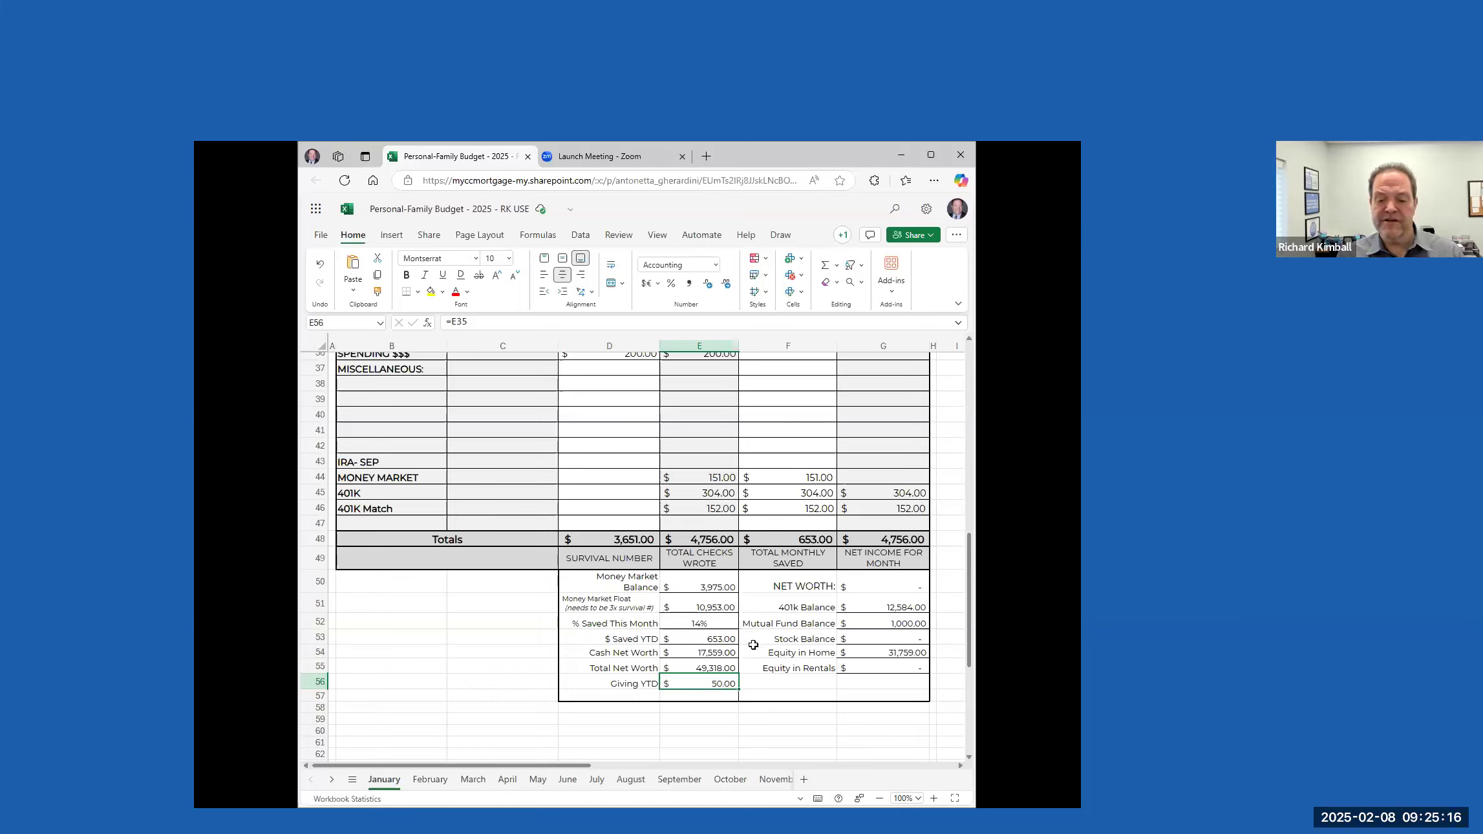
left_click(724, 640)
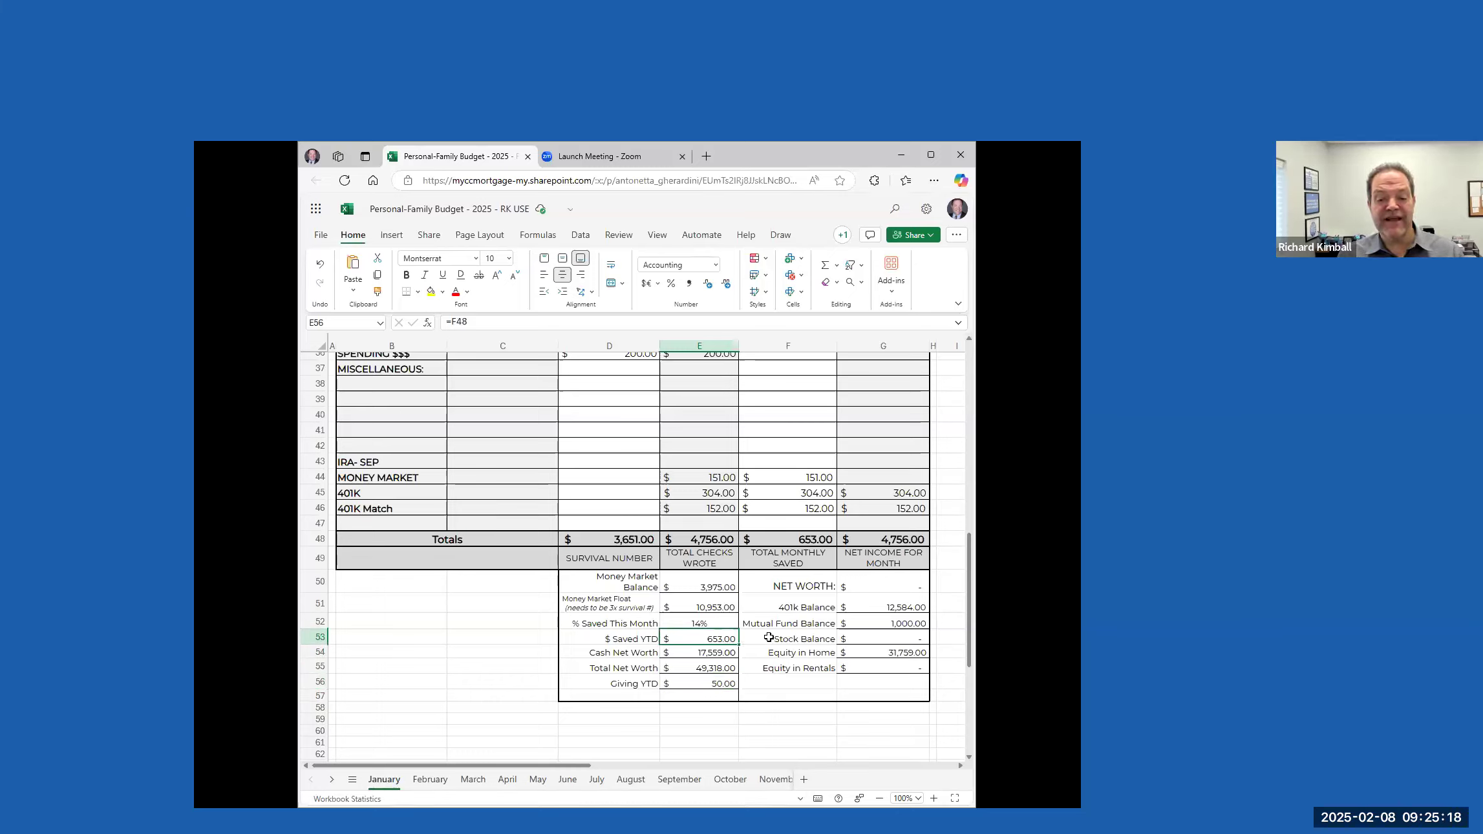
left_click(717, 621)
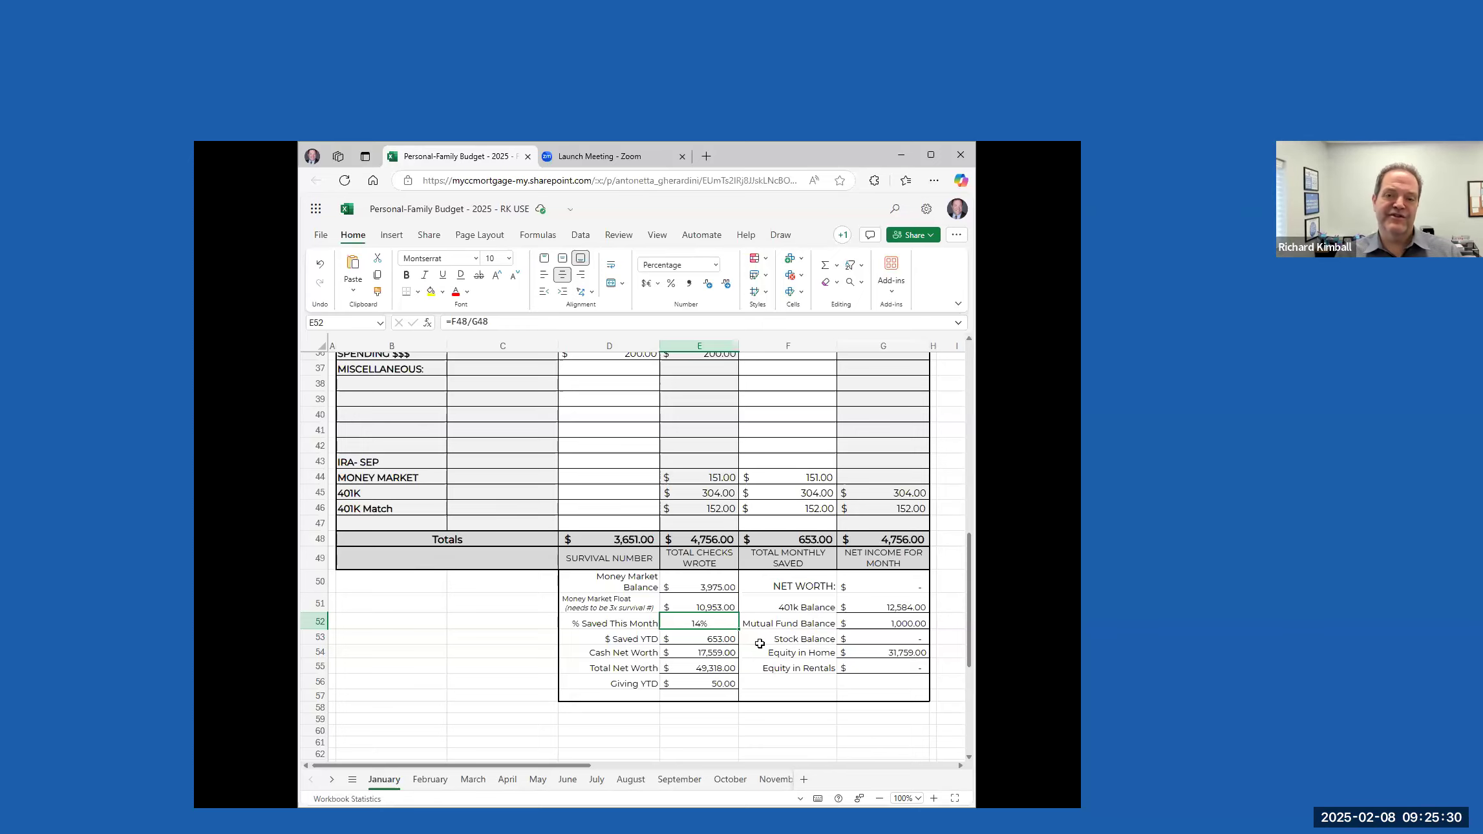
scroll(782, 608, "up", 12)
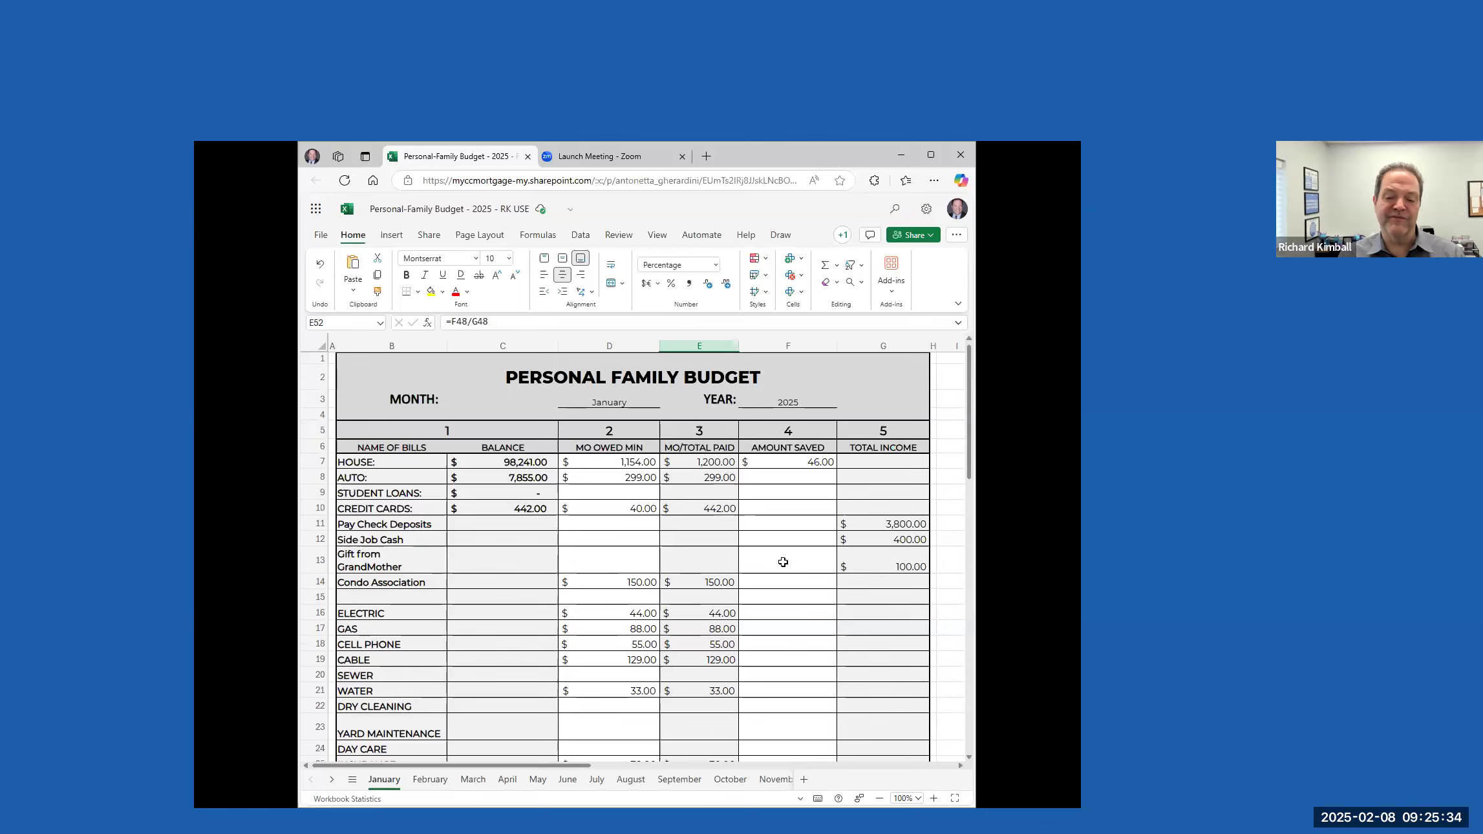
scroll(782, 567, "down", 5)
scroll(781, 567, "up", 5)
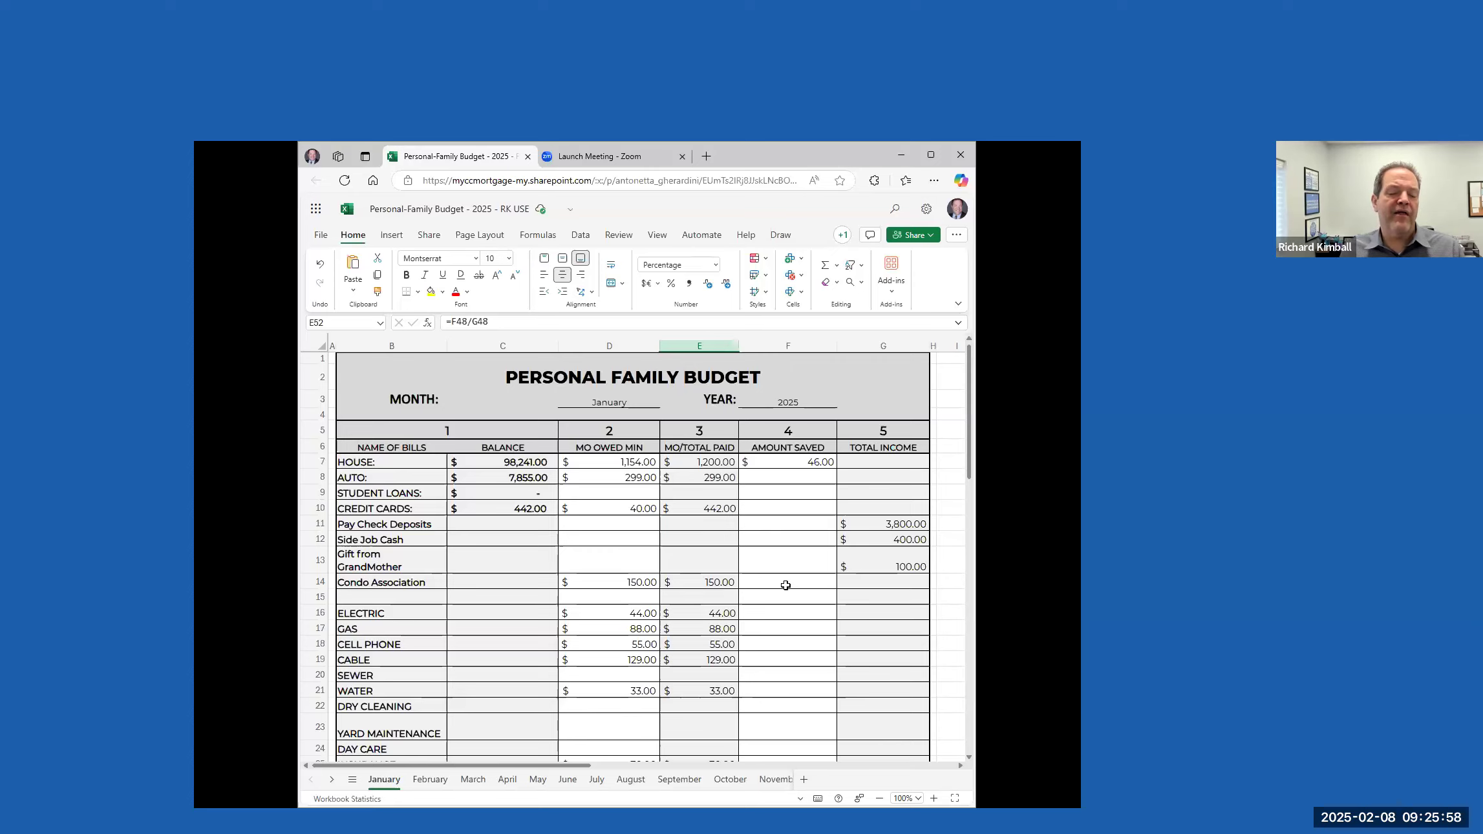
Compare the monthly CREDIT CARDS payment with the MONEY MARKET payment, and review the remaining January bills down to the summary
left_click(714, 507)
scroll(725, 592, "down", 6)
scroll(711, 614, "down", 3)
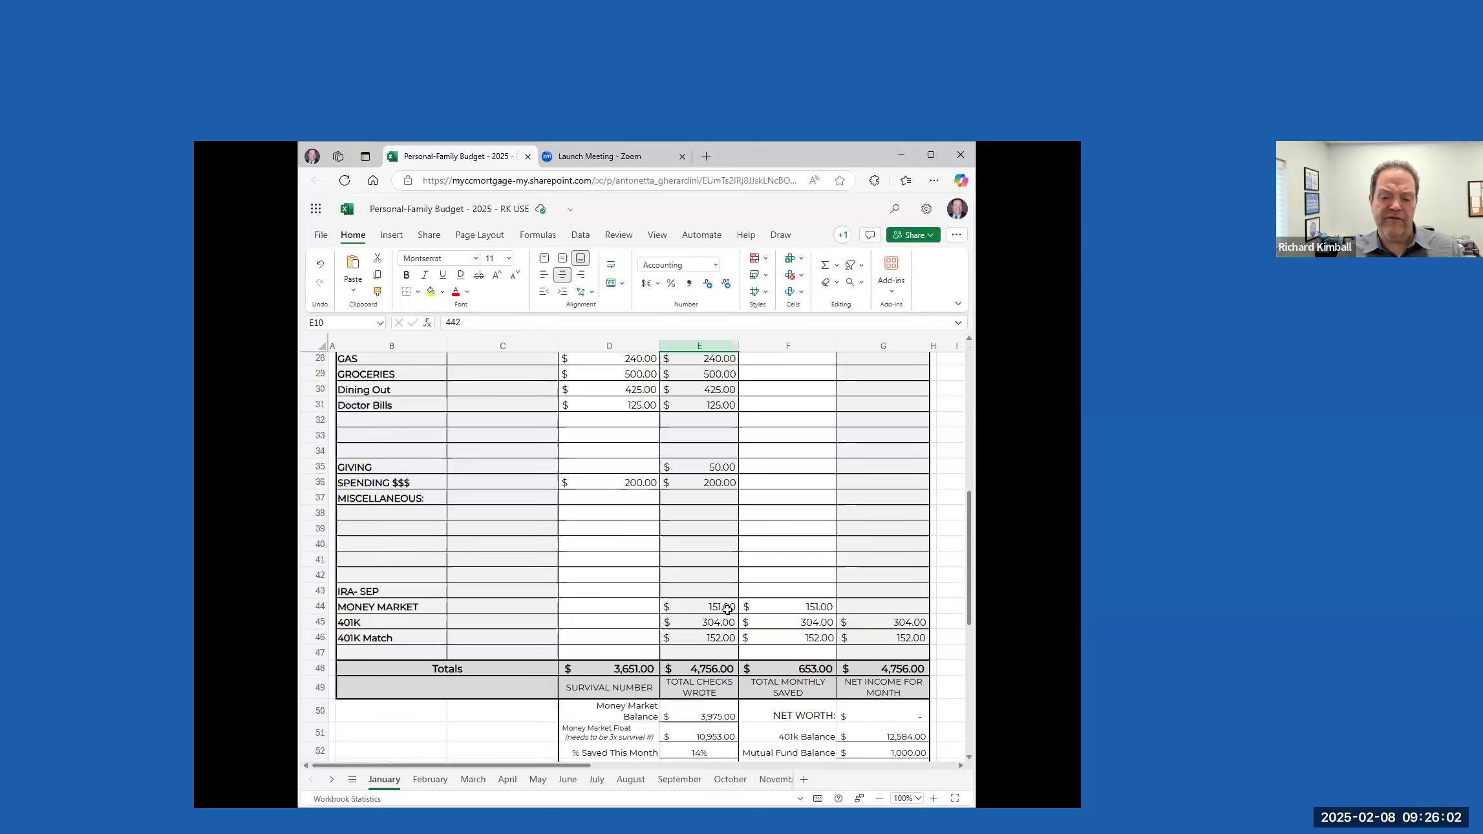
left_click(718, 607)
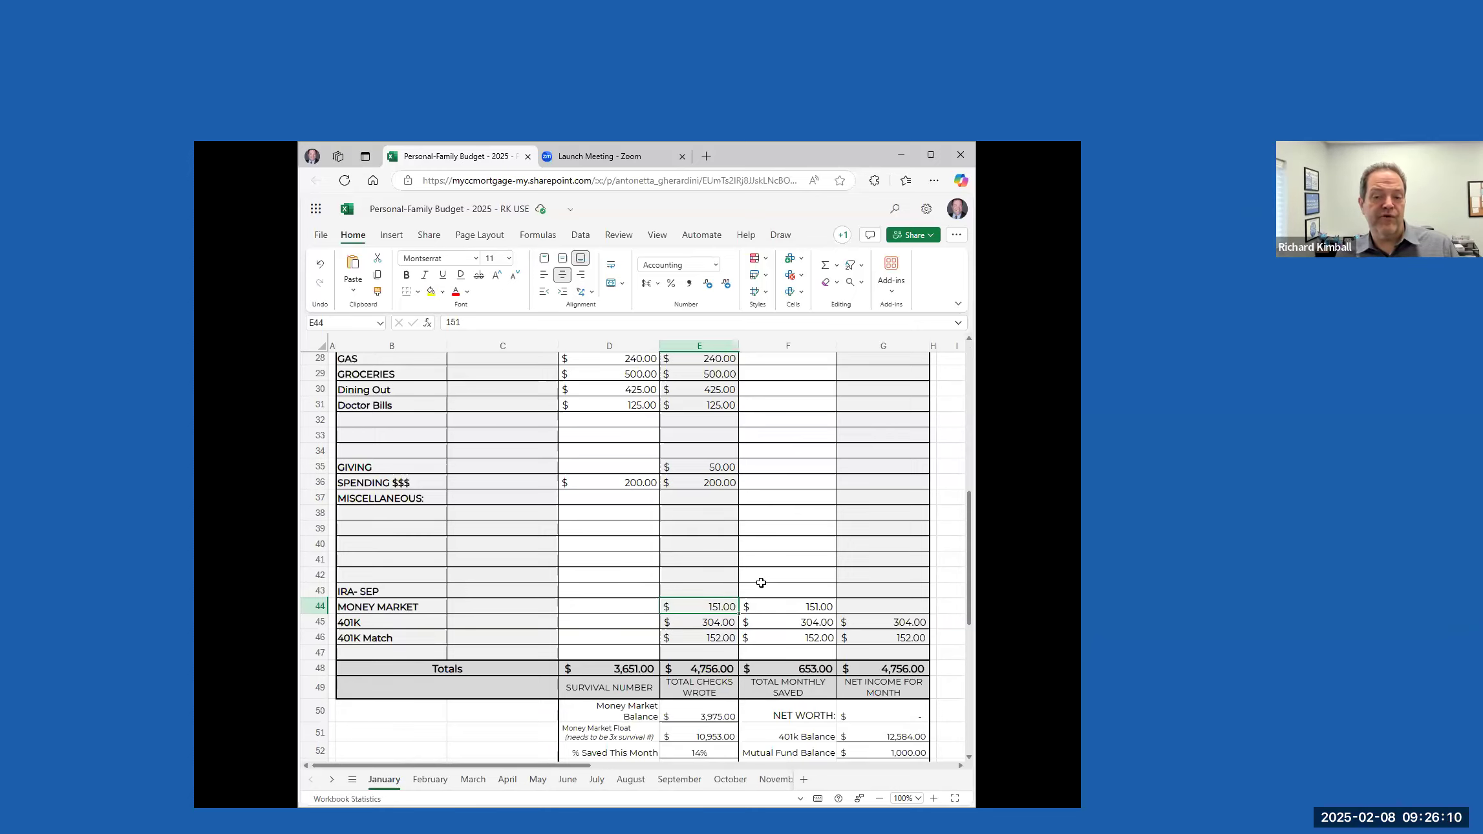
scroll(717, 587, "up", 4)
scroll(701, 561, "up", 4)
left_click(718, 443)
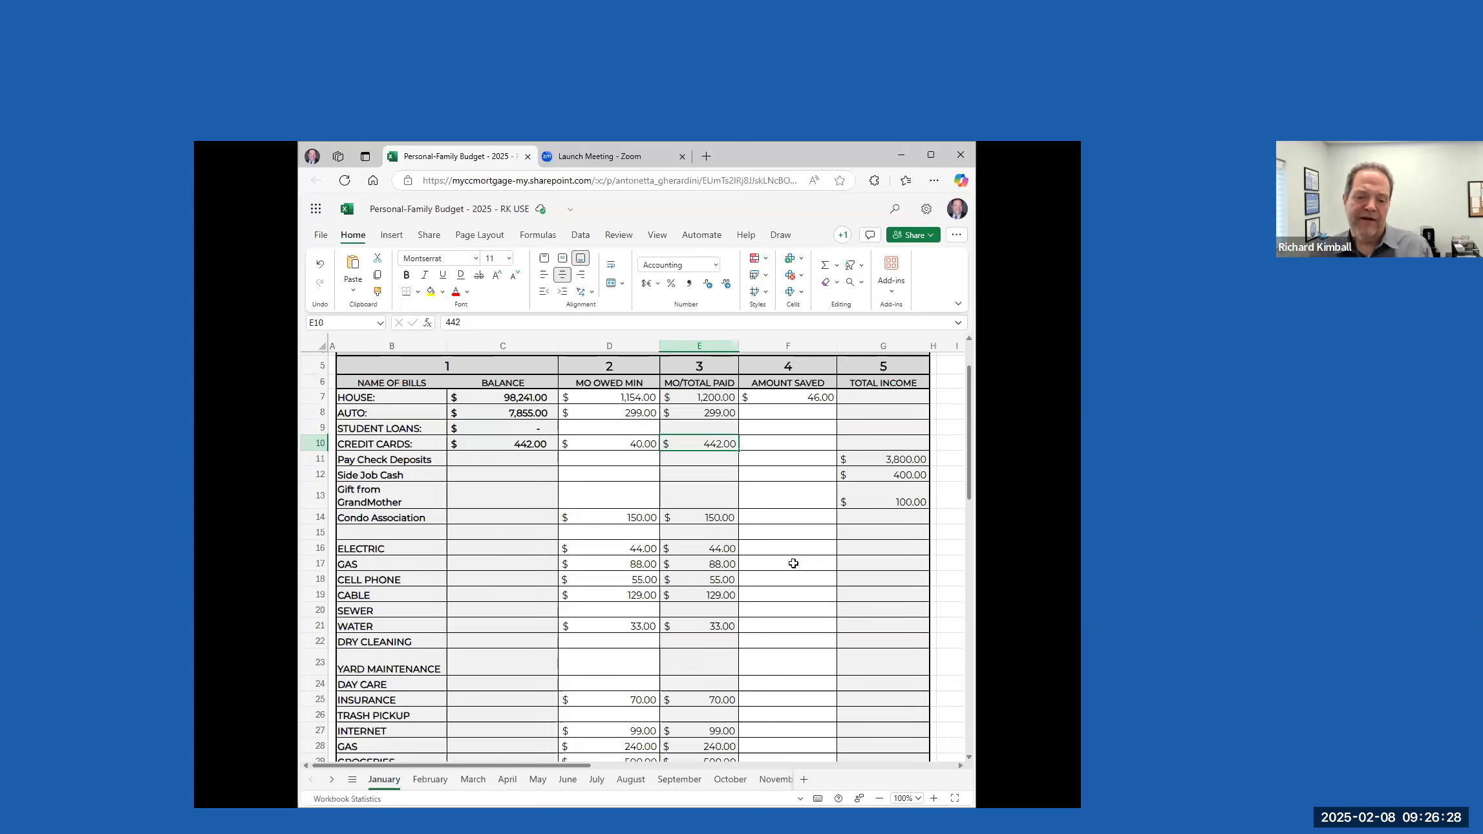
scroll(753, 527, "down", 6)
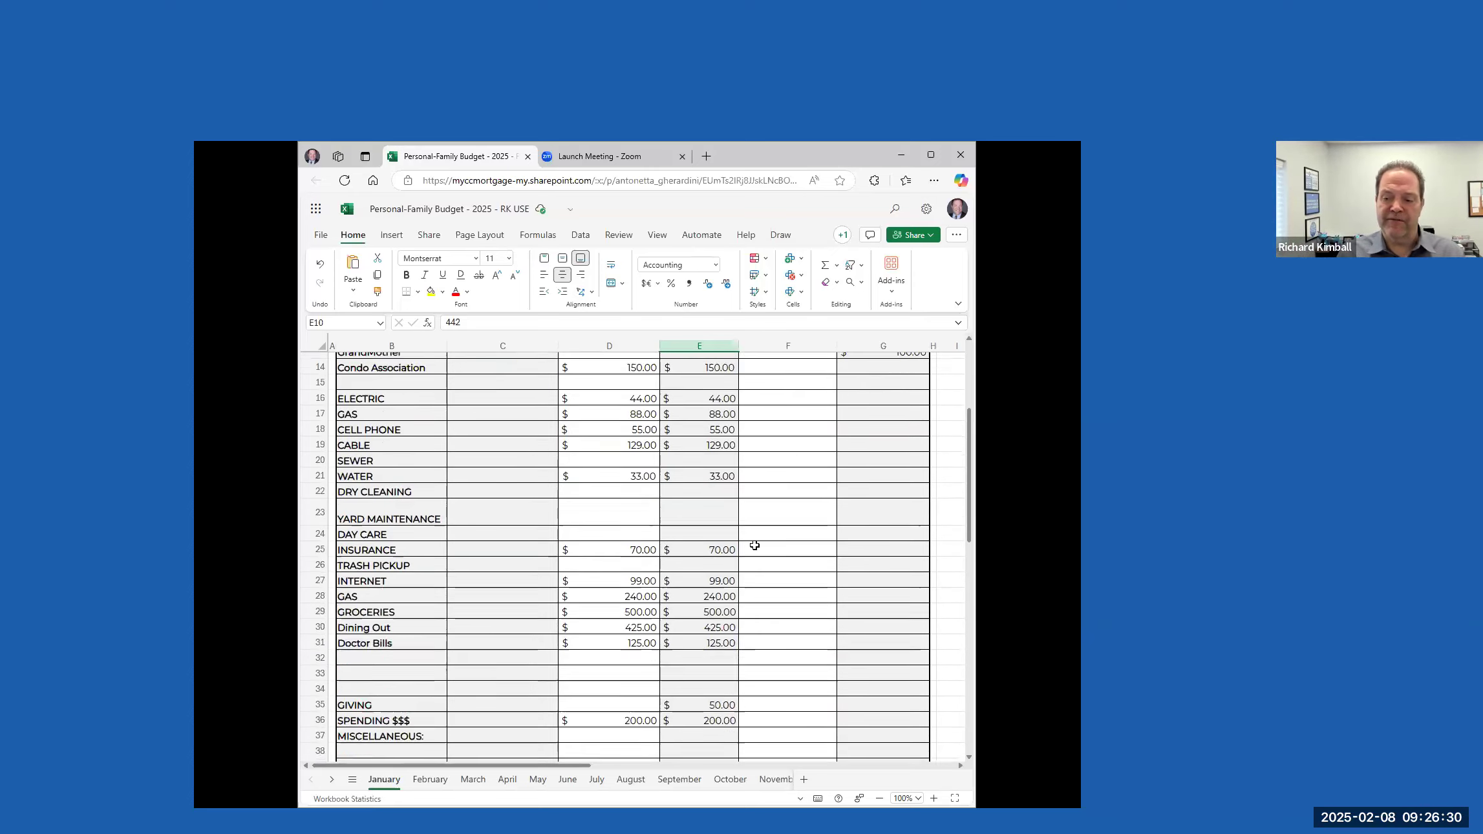
scroll(760, 524, "down", 5)
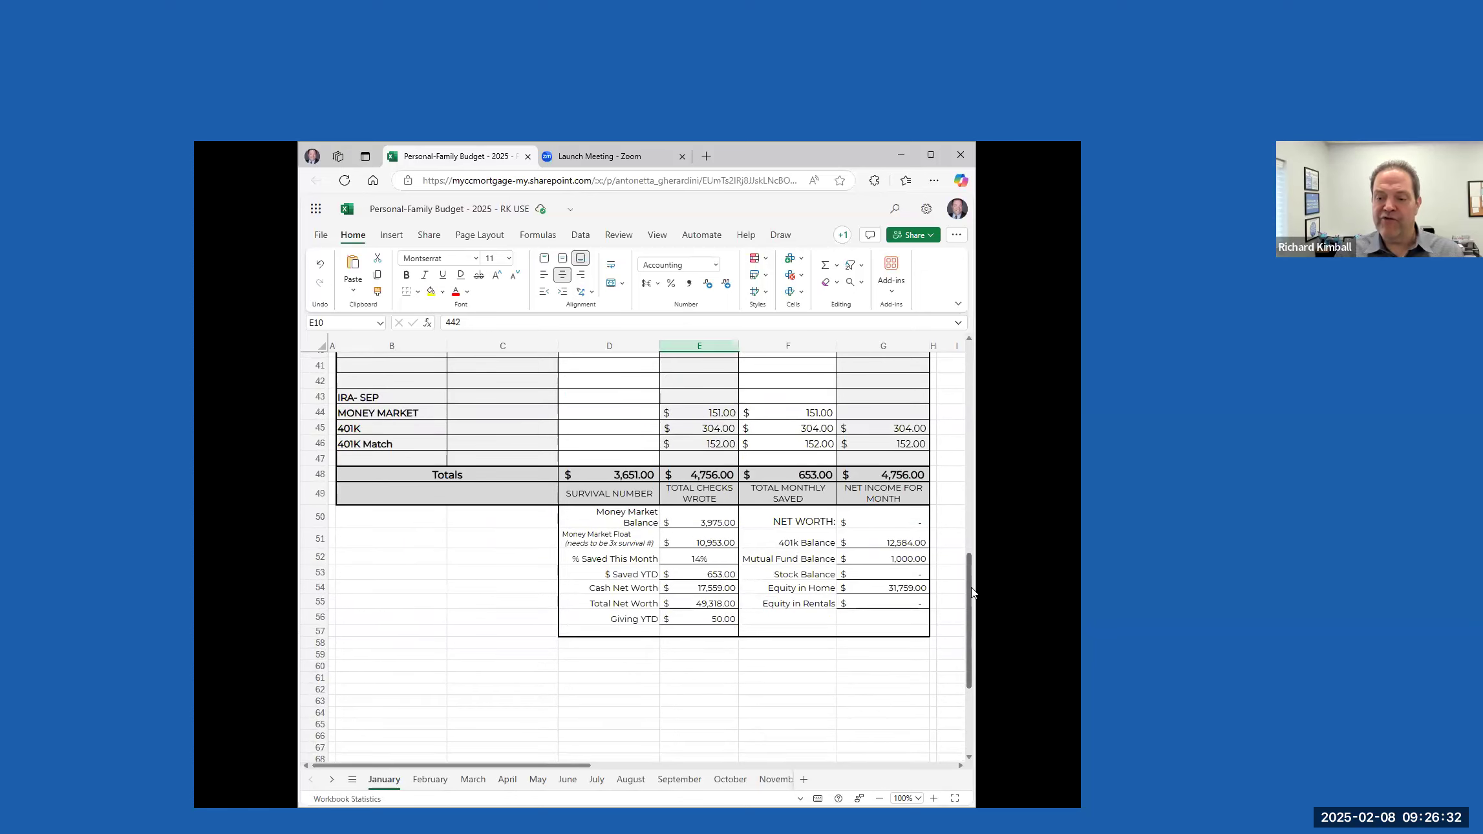